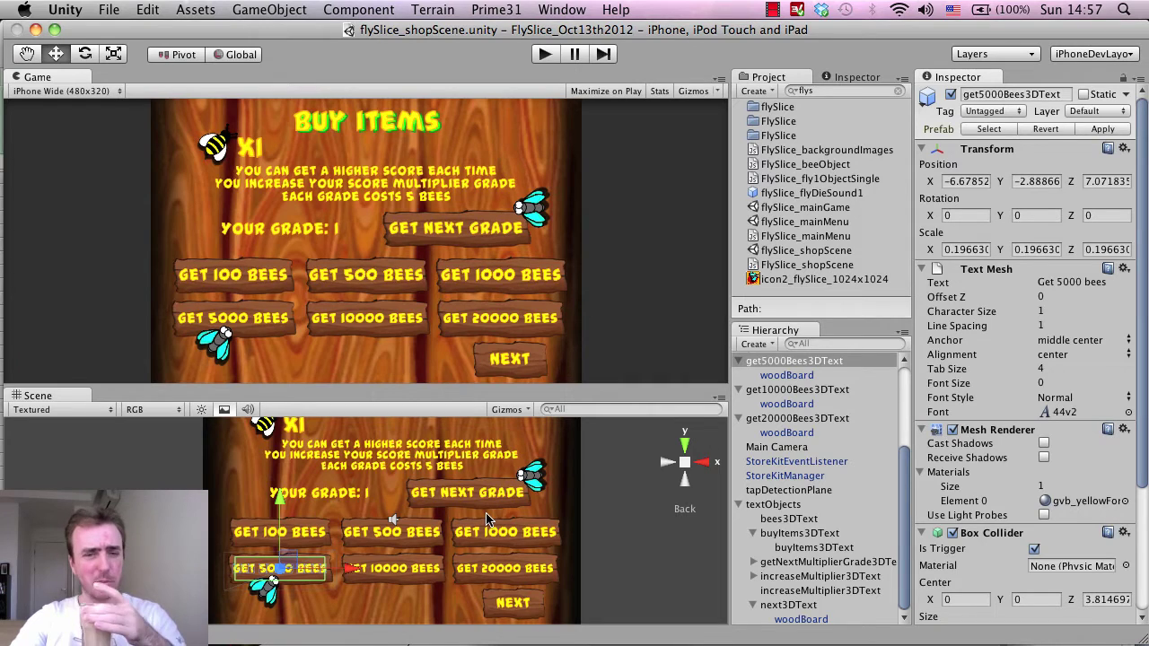
Collapse get5000Bees3DText, get10000Bees3DText and get20000Bees3DText in the Hierarchy to hide their woodBoard children.
scroll(1018, 498, "down", 5)
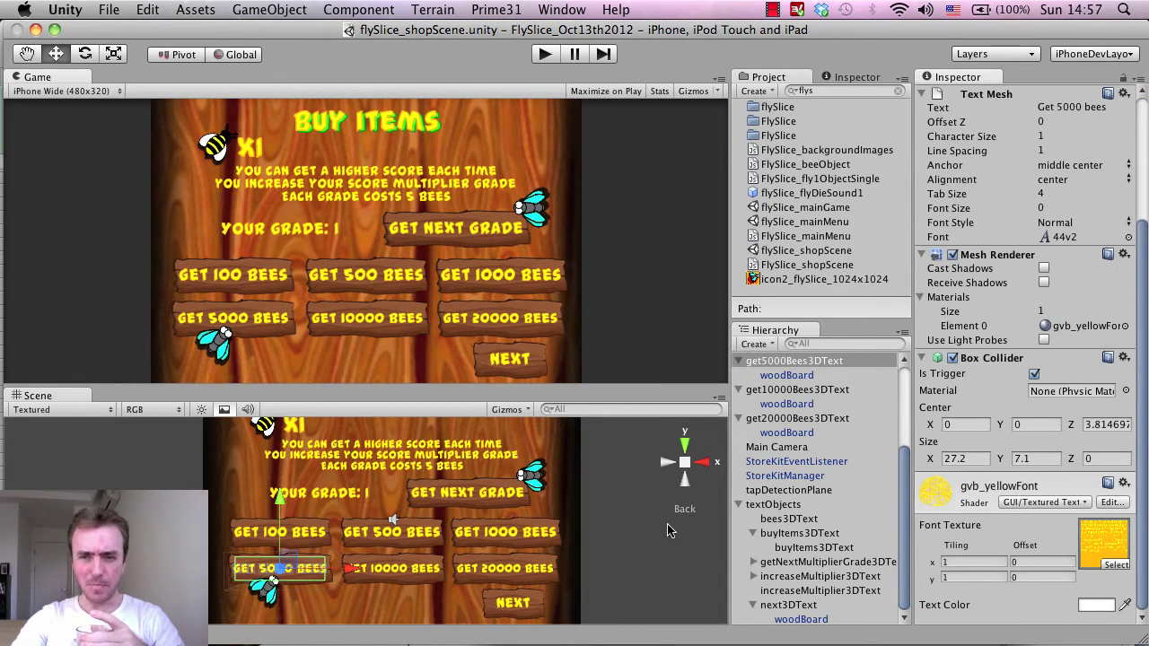
scroll(864, 516, "up", 2)
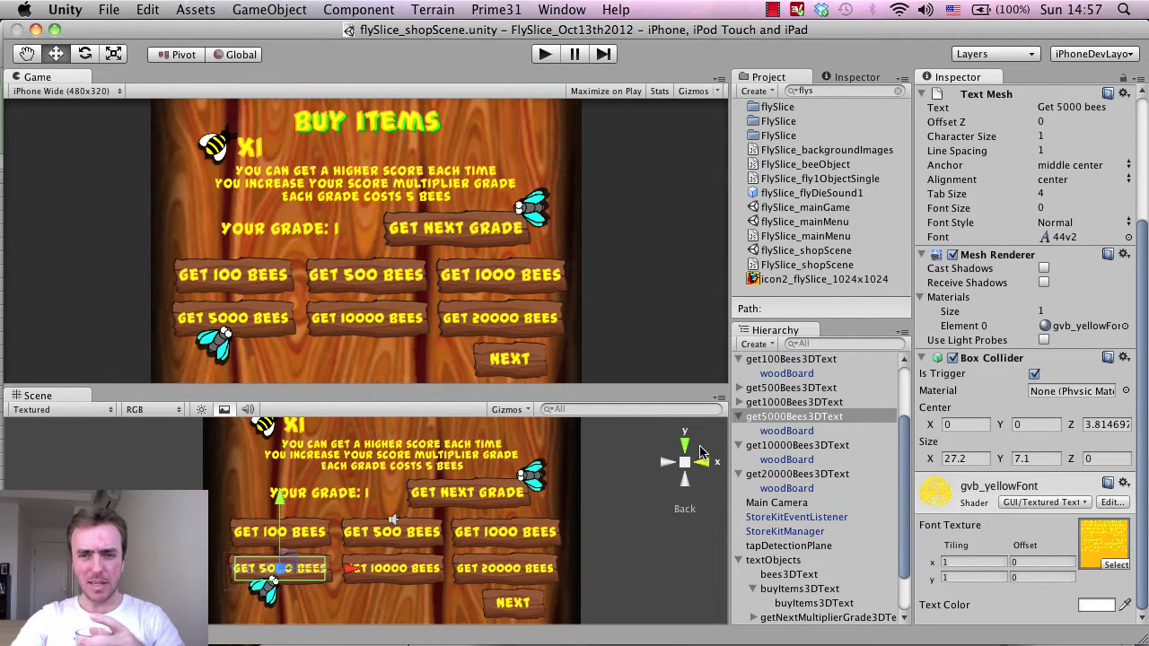
left_click(738, 417)
left_click(738, 431)
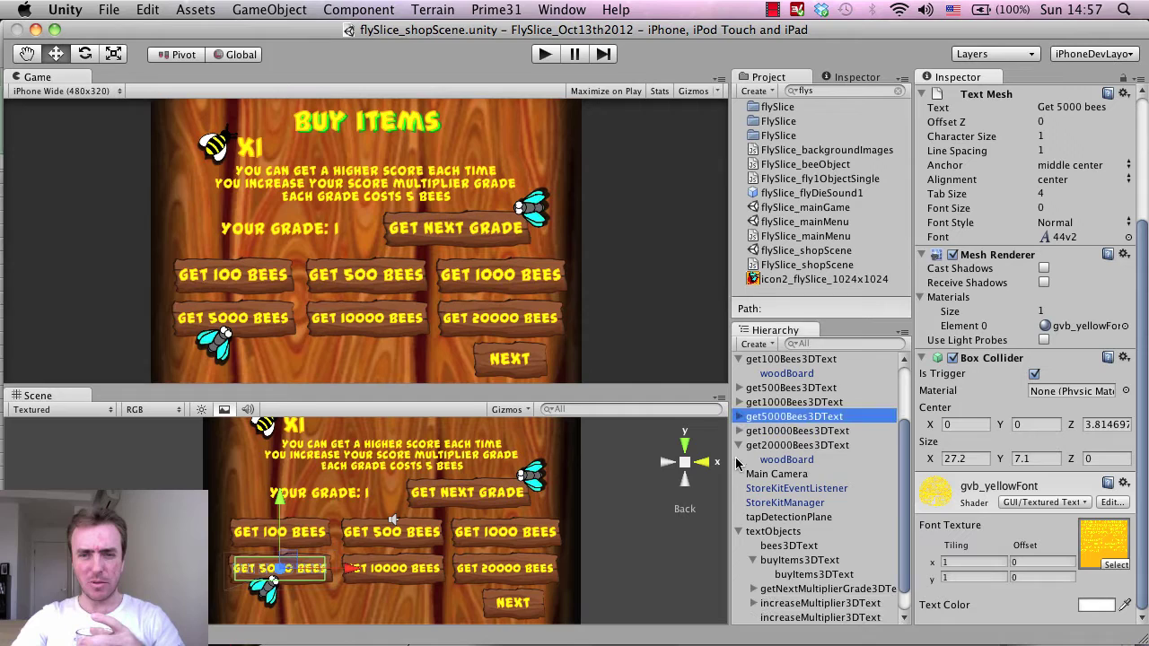
left_click(740, 445)
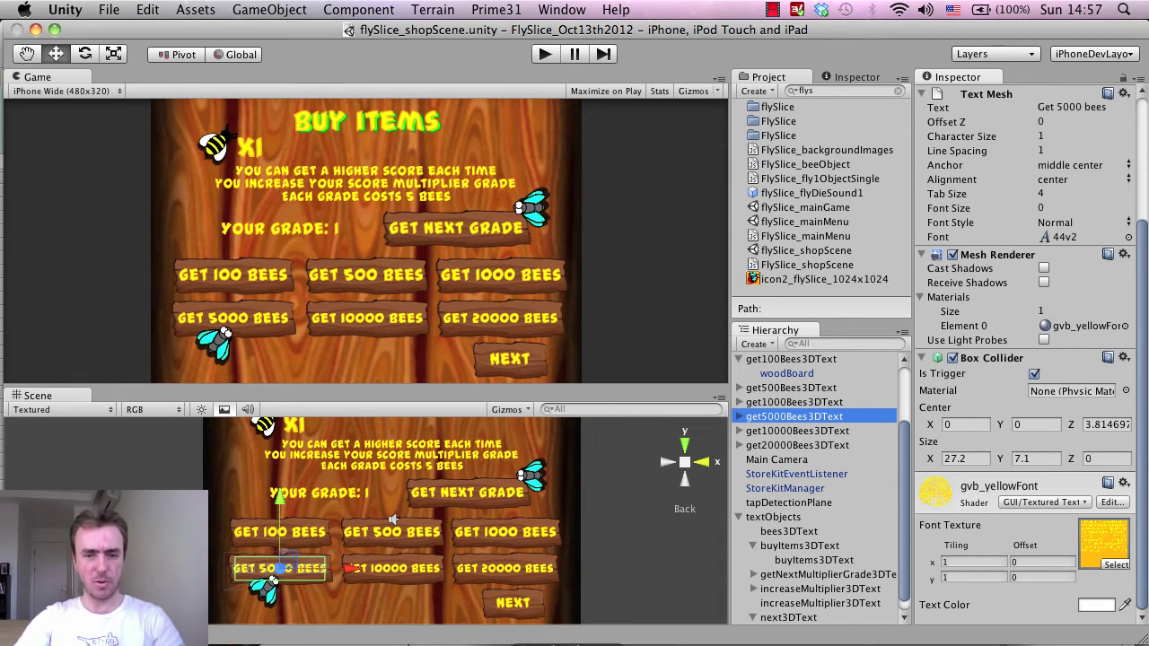
Open the app's in-app purchases, load Create New in a new tab, and view Get 100 bees details.
key("super+Tab")
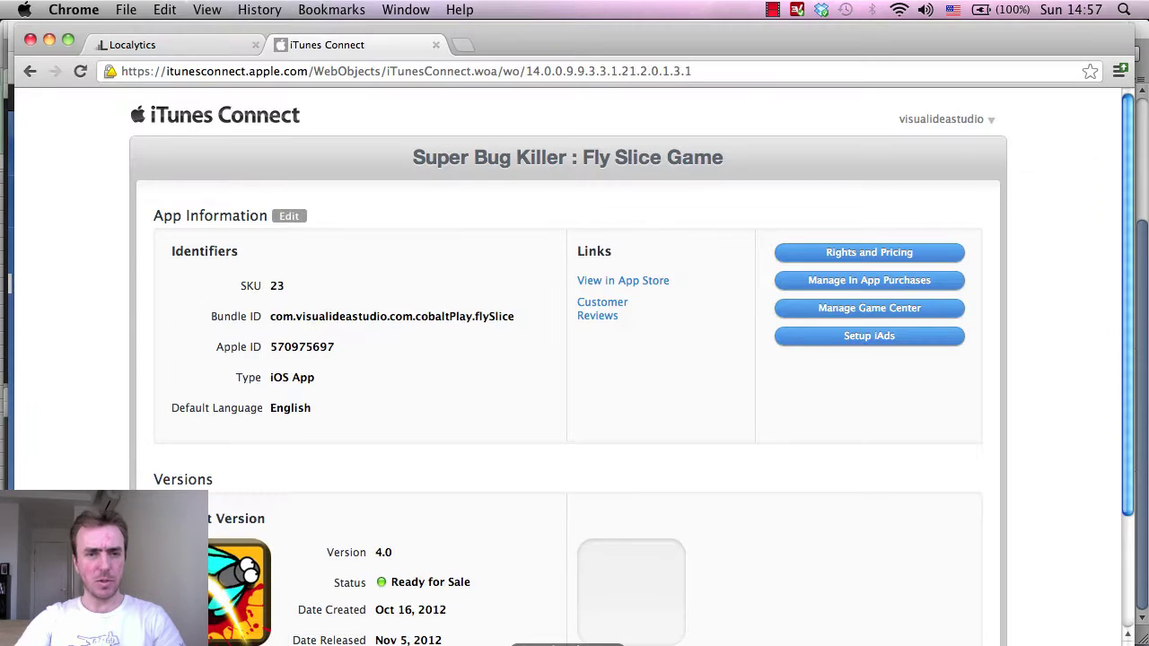
scroll(436, 371, "down", 2)
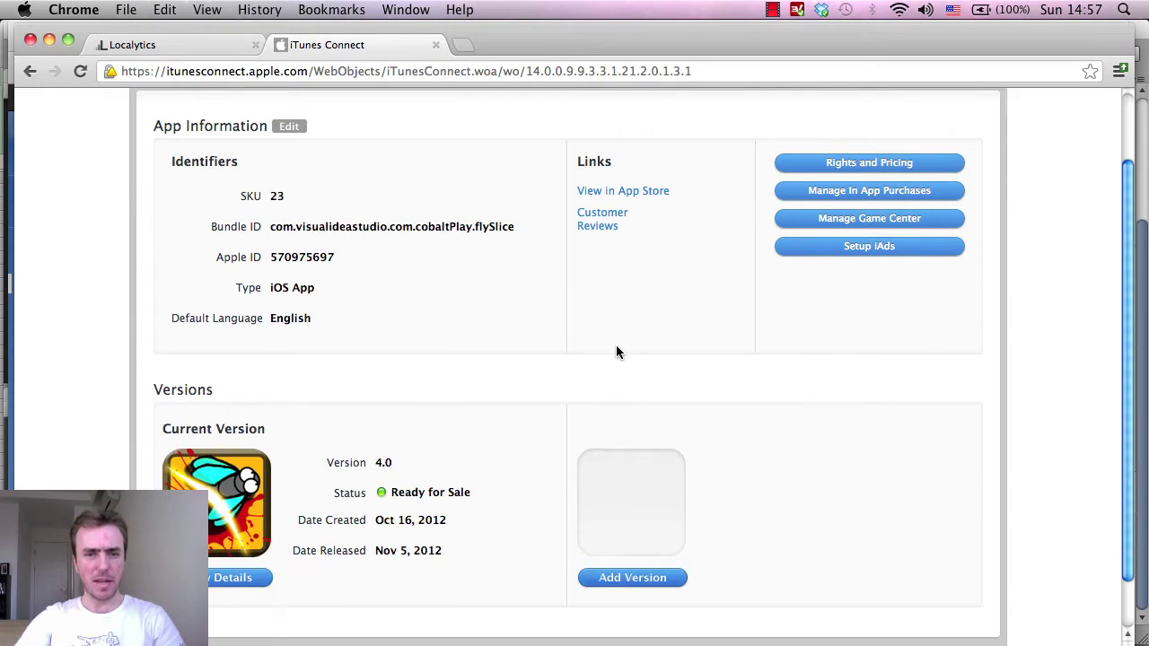
left_click(816, 192)
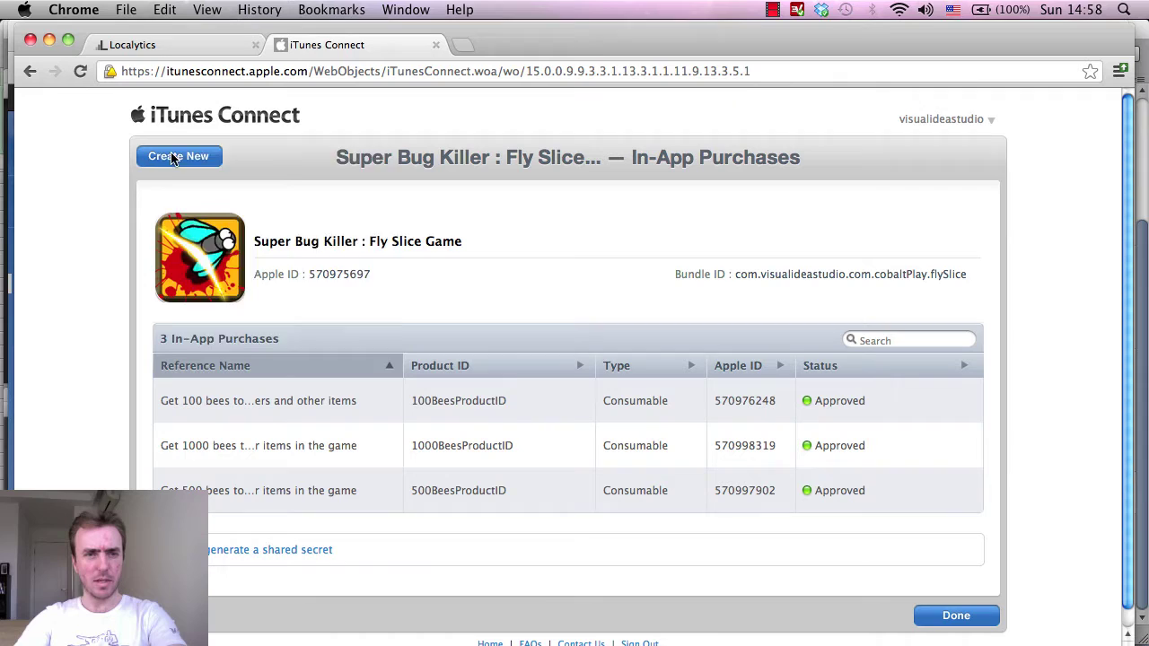
right_click(172, 158)
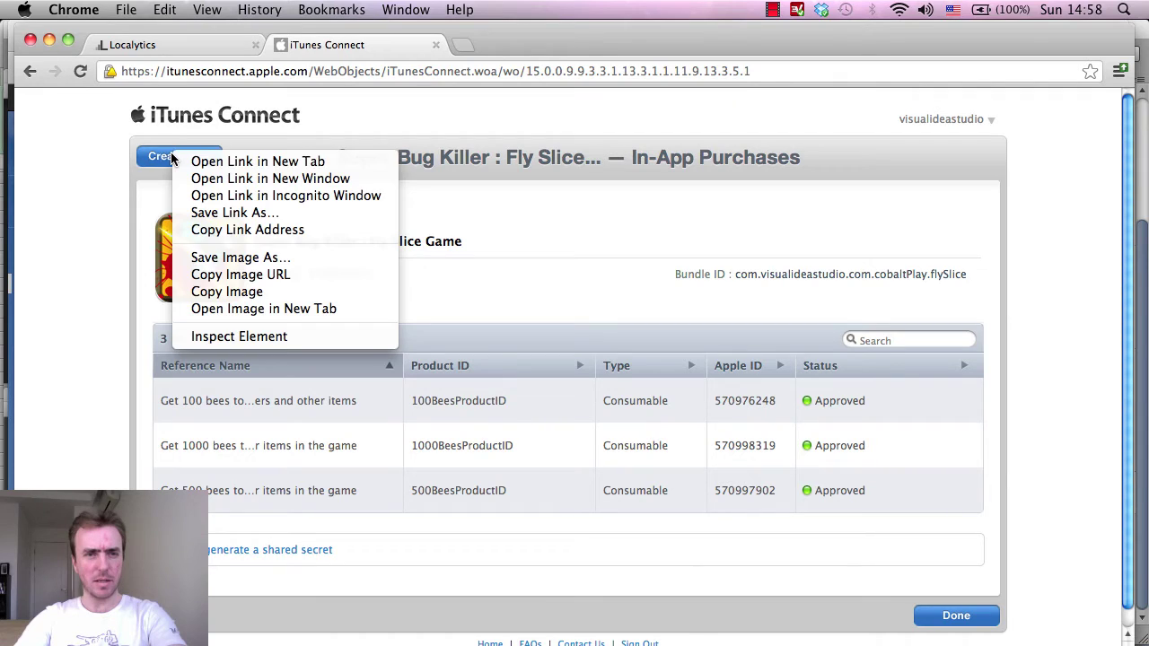
left_click(277, 163)
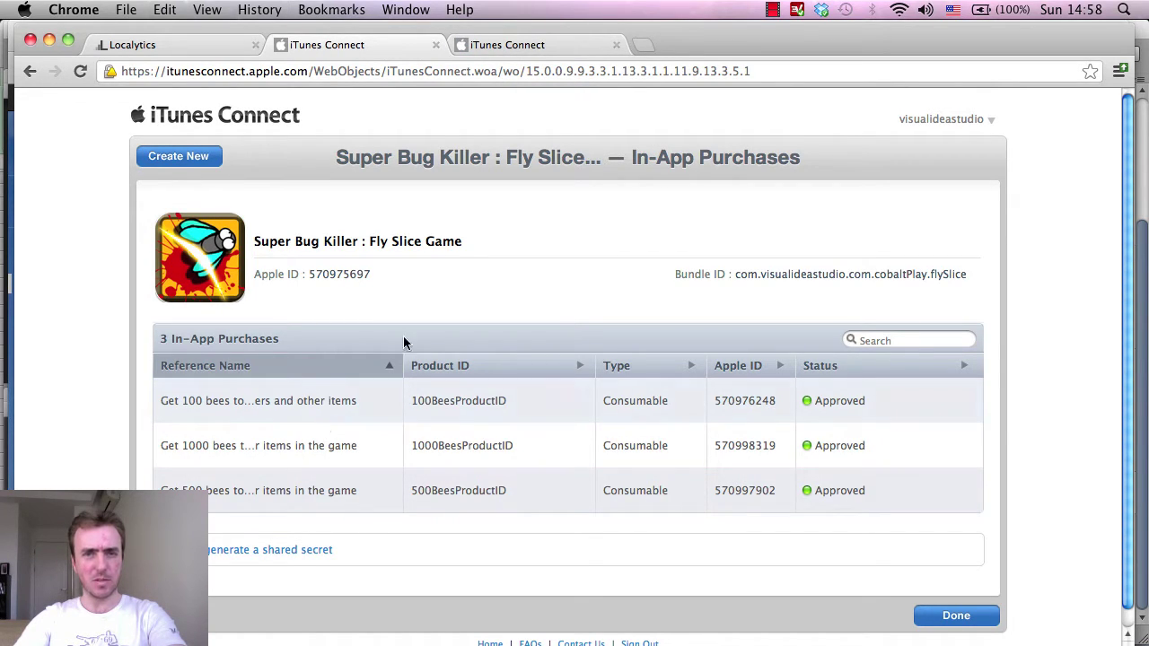
left_click(309, 410)
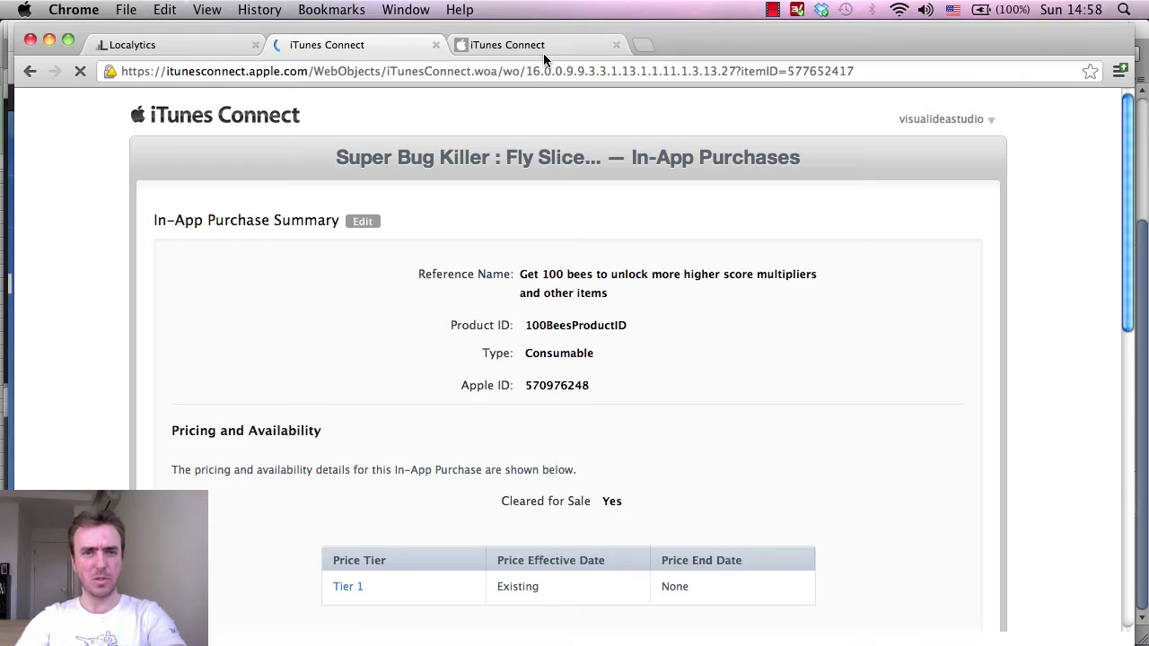
On the new-purchase tab, choose Consumable as the in-app purchase type.
left_click(543, 53)
scroll(703, 305, "down", 3)
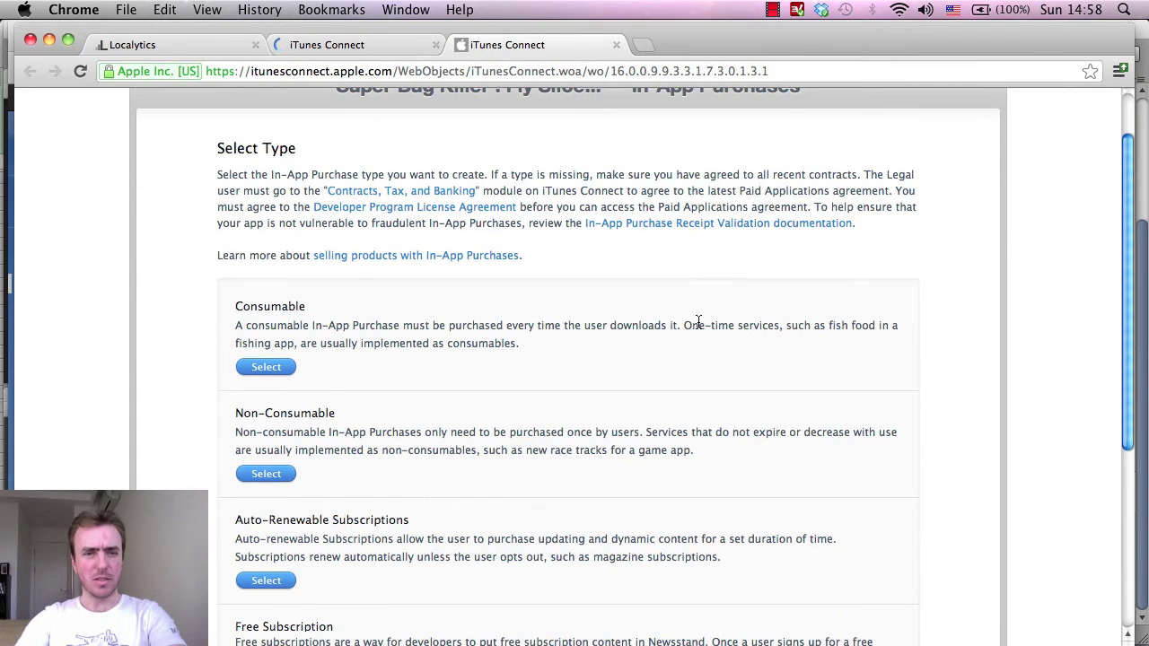
scroll(699, 321, "down", 2)
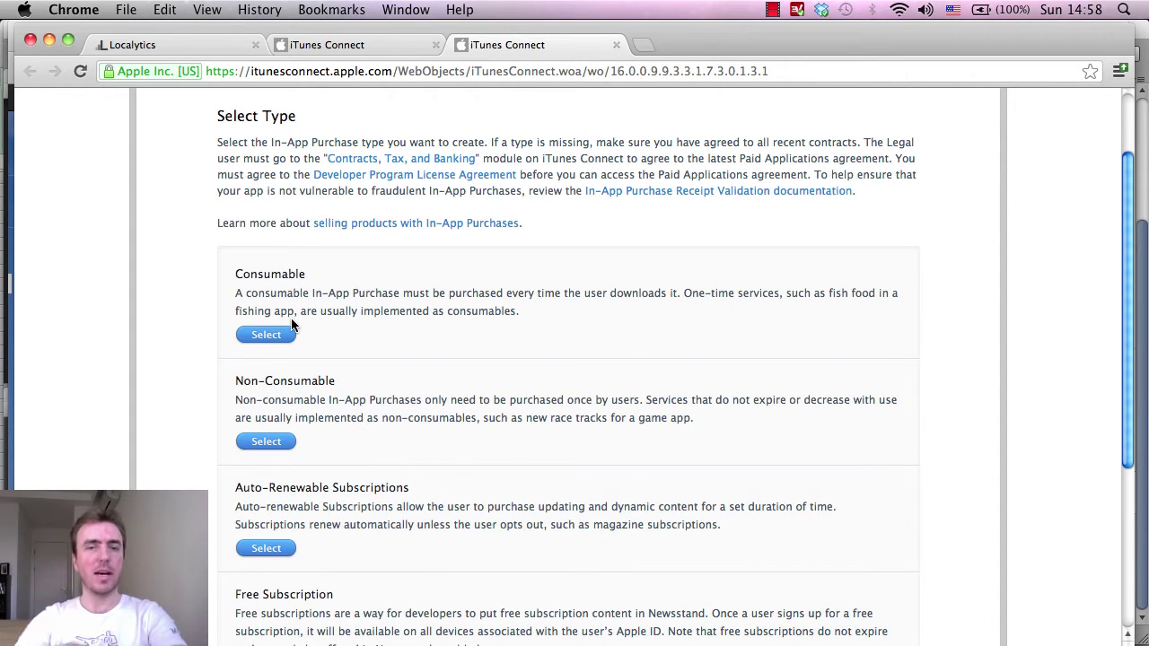
left_click(265, 341)
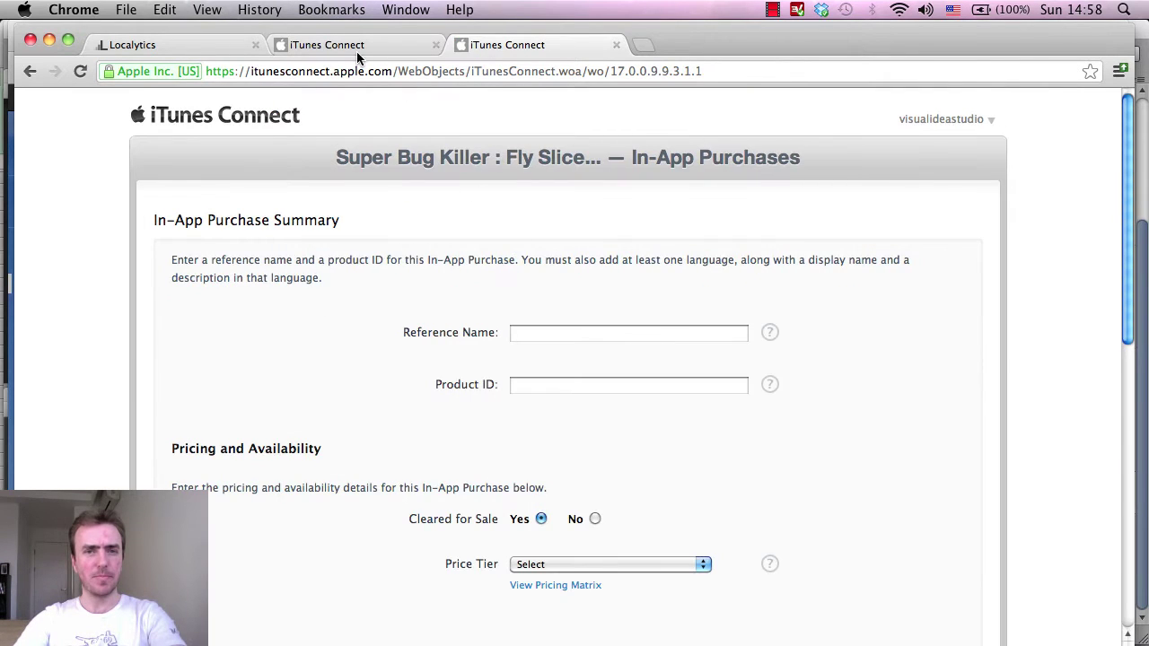
Copy the 100 bees reference name and paste it into the new purchase's Reference Name field.
left_click(355, 50)
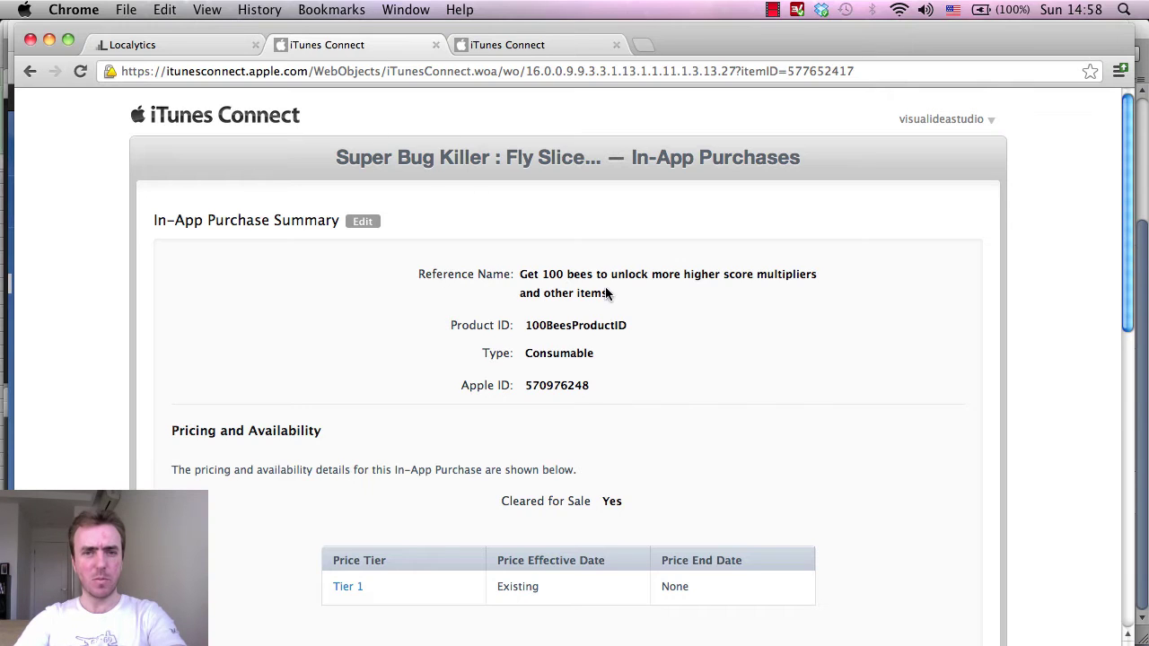
left_click_drag(608, 293, 519, 267)
key("super+c")
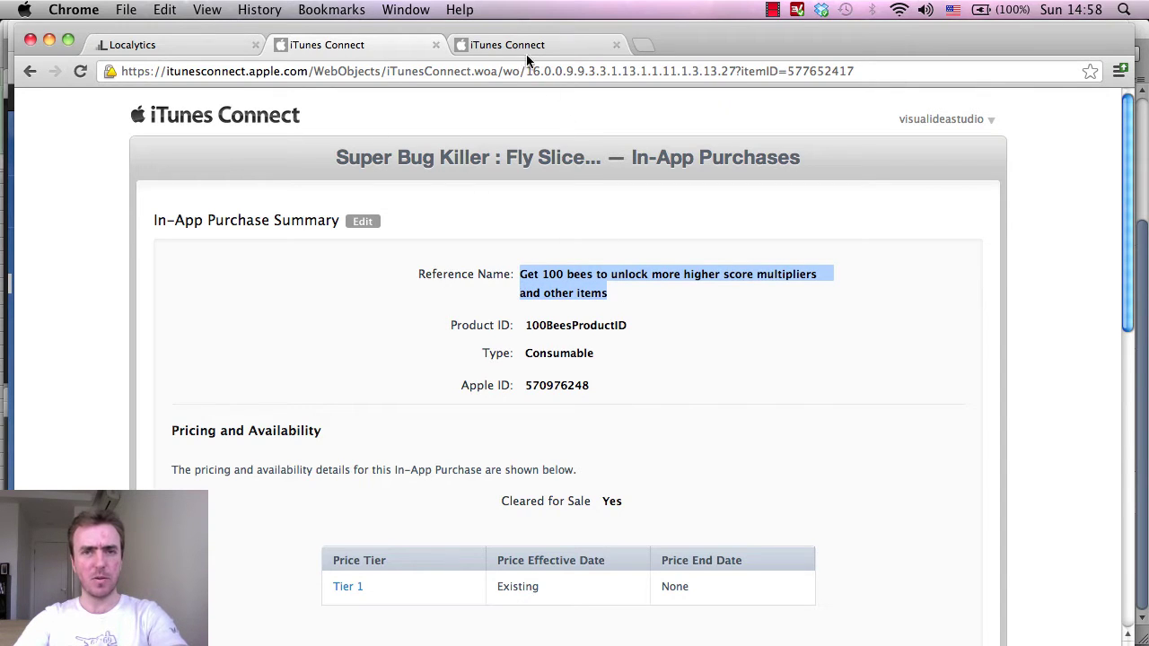
left_click(513, 40)
left_click(539, 341)
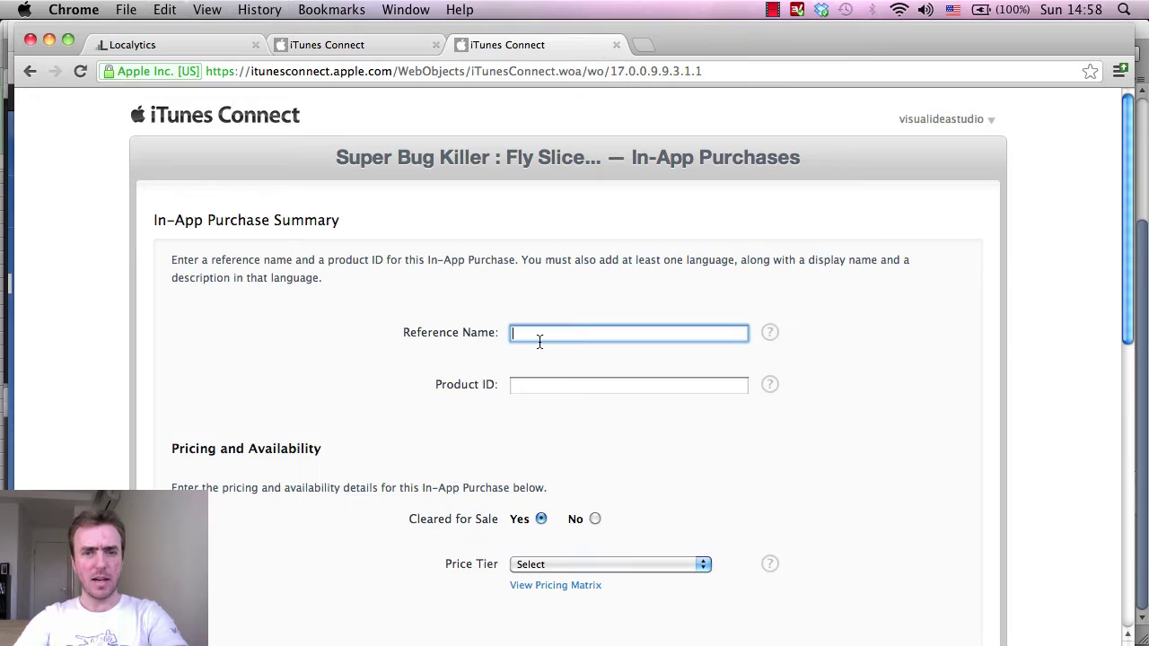
key("super+v")
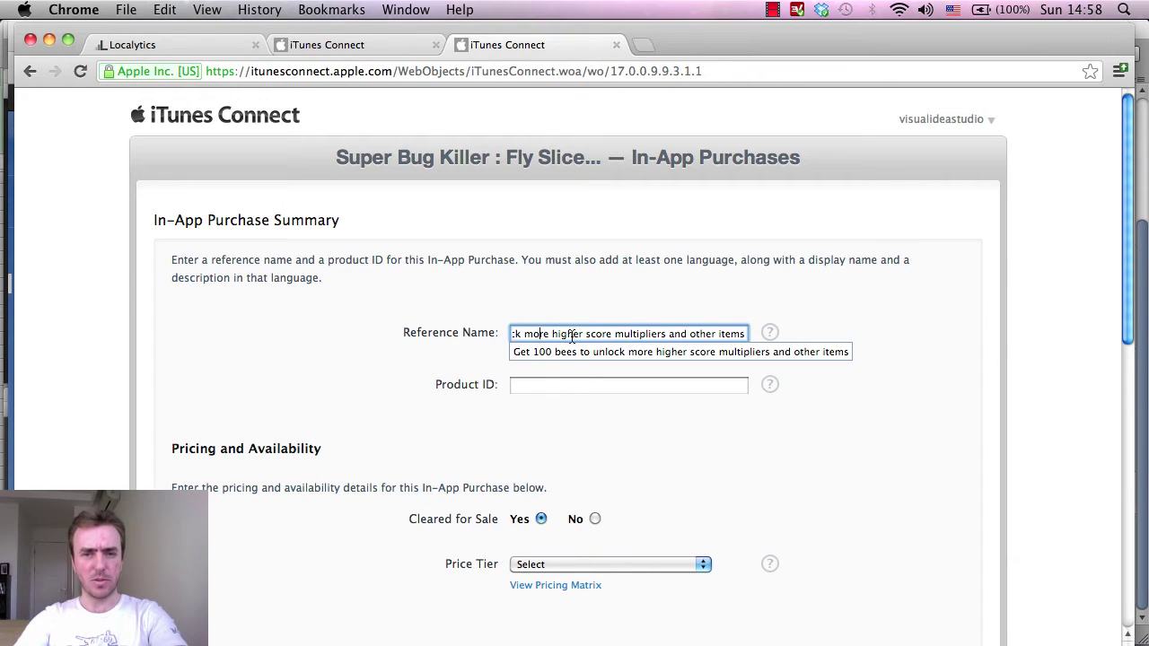
Change '100' to '5000' in the pasted reference name and check the full text.
left_click_drag(530, 333, 476, 336)
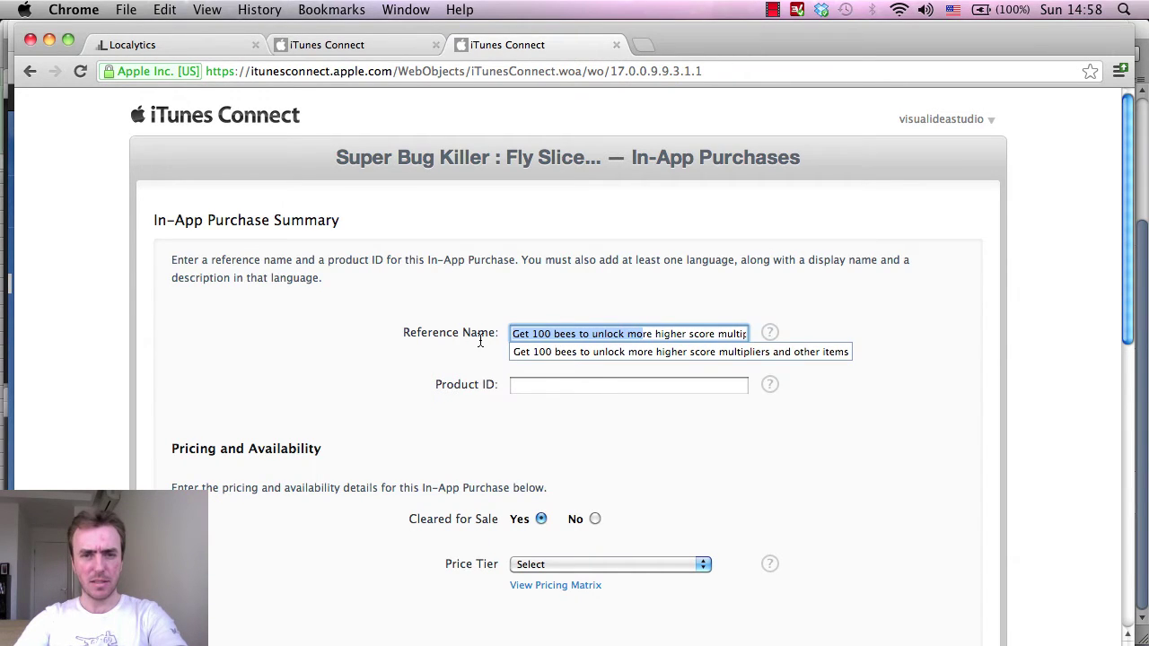
left_click(551, 334)
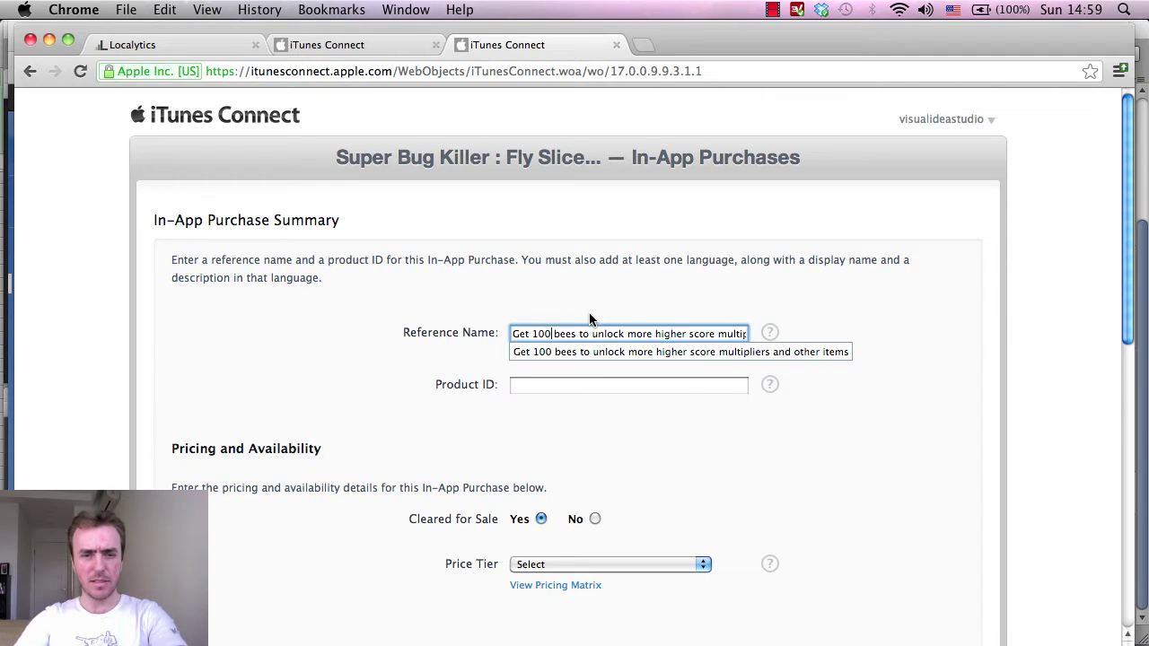
key("BackSpace")
key("BackSpace")
key("BackSpace")
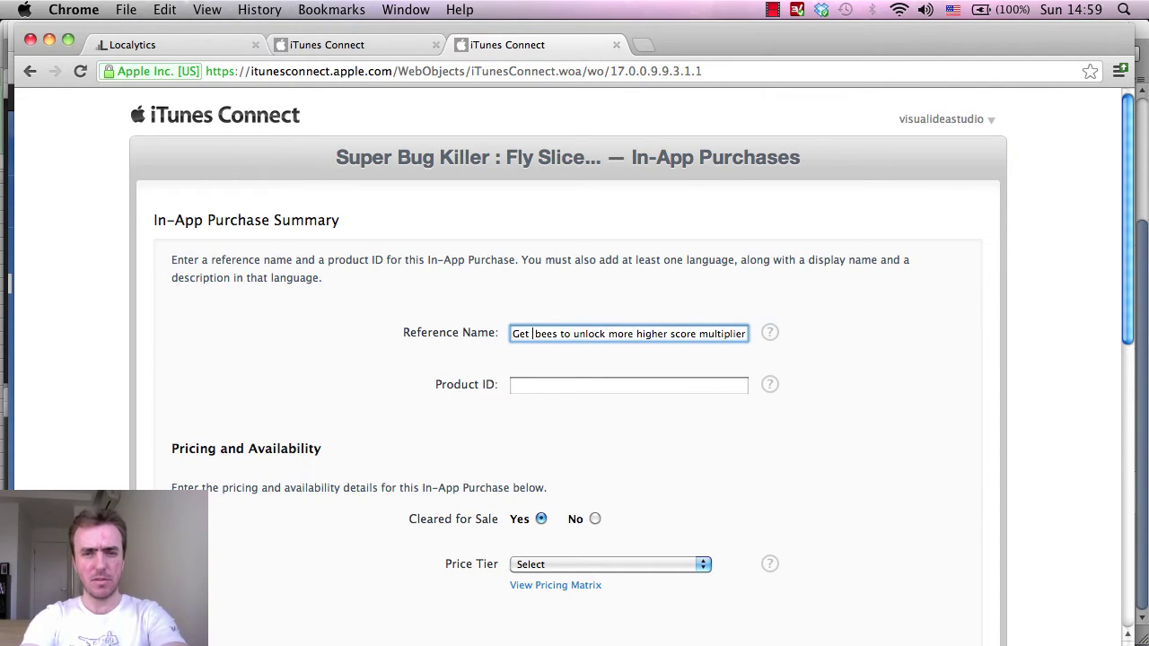
type("500")
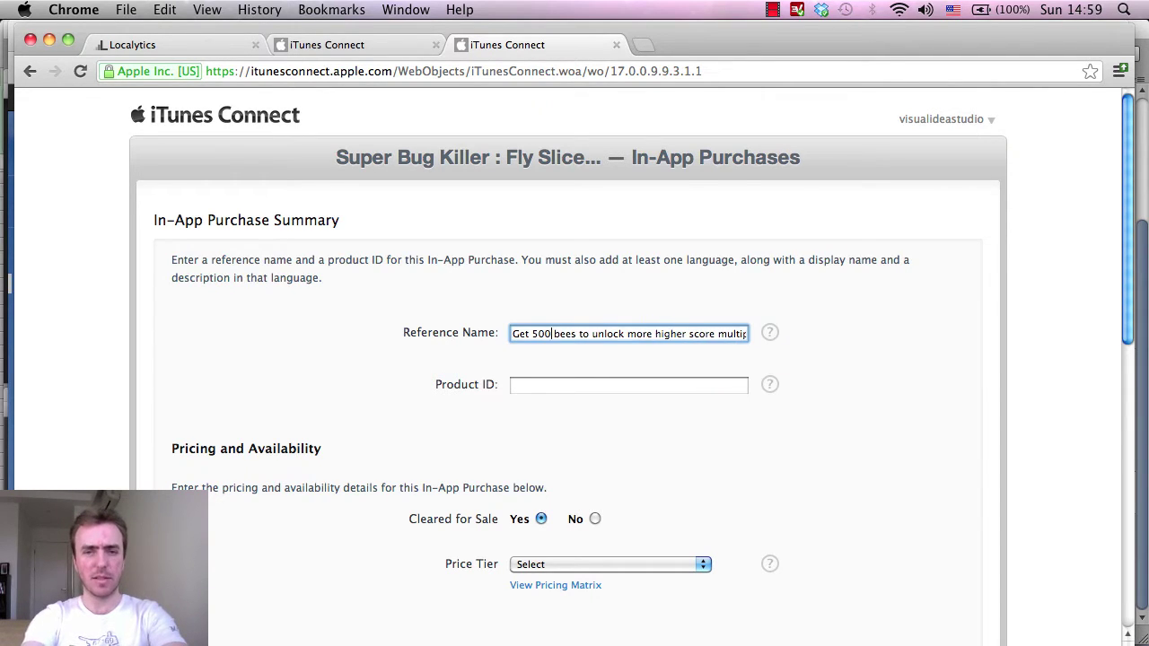
type("0")
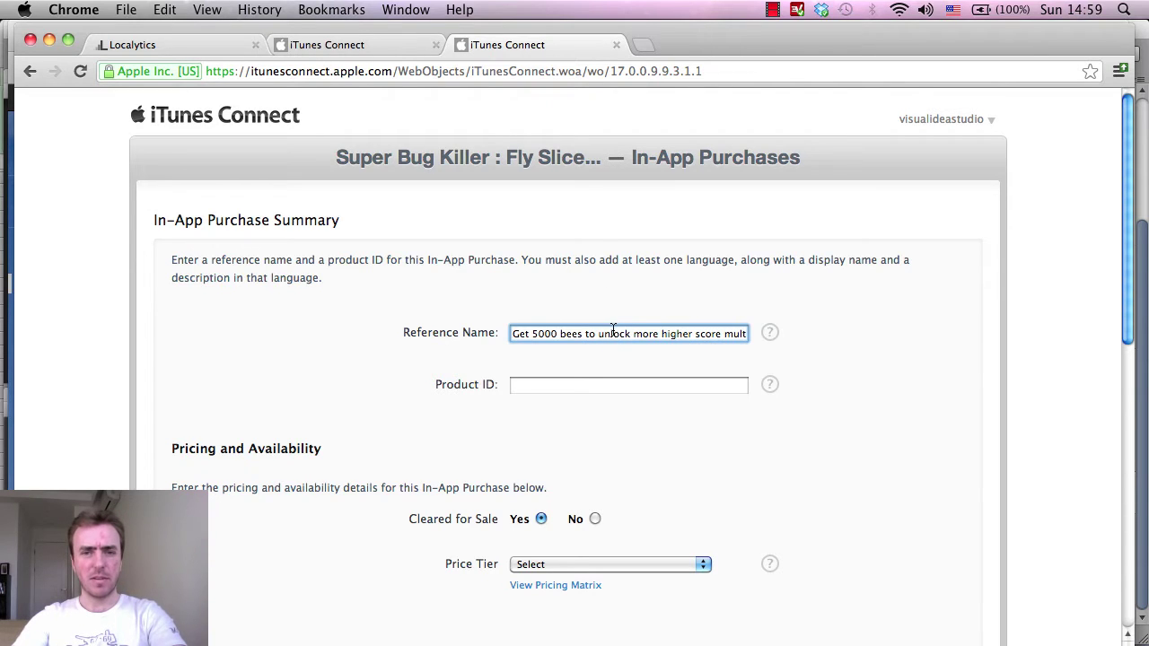
left_click_drag(613, 329, 779, 334)
left_click(657, 337)
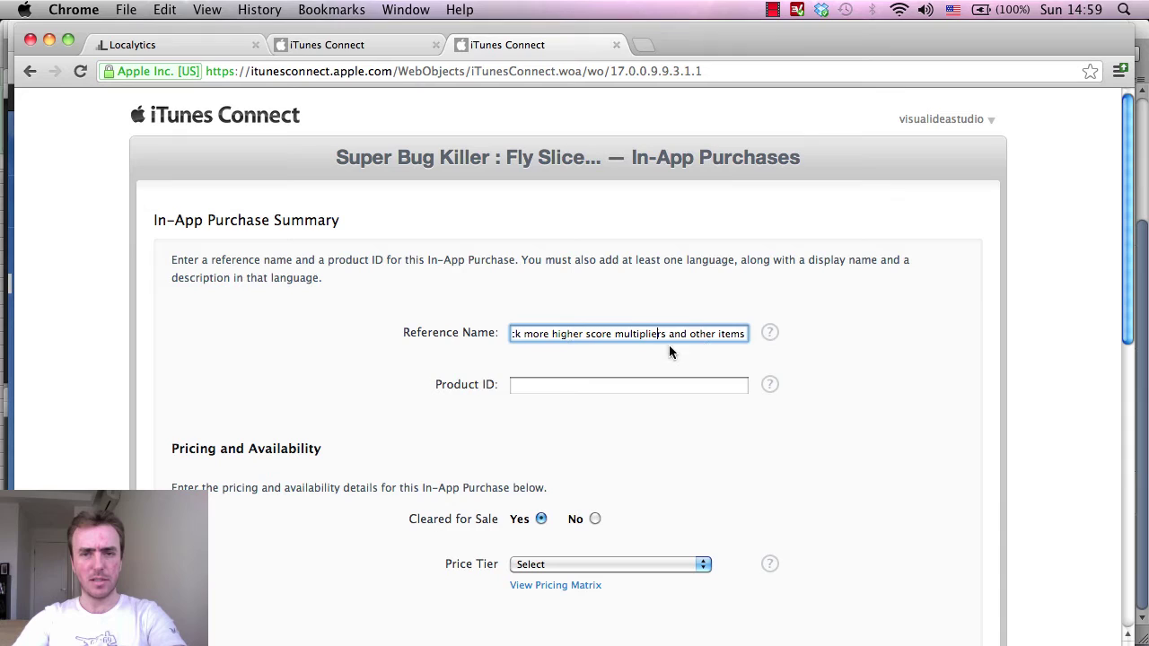
left_click_drag(700, 334, 769, 334)
left_click(704, 336)
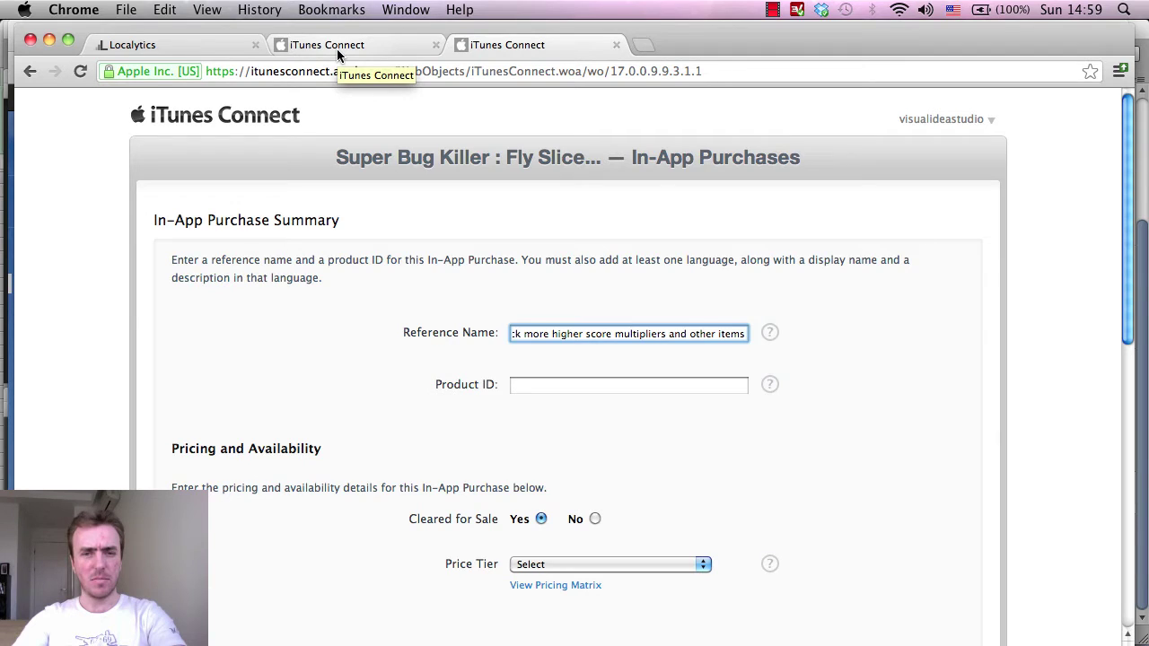
left_click_drag(595, 333, 465, 333)
left_click(582, 334)
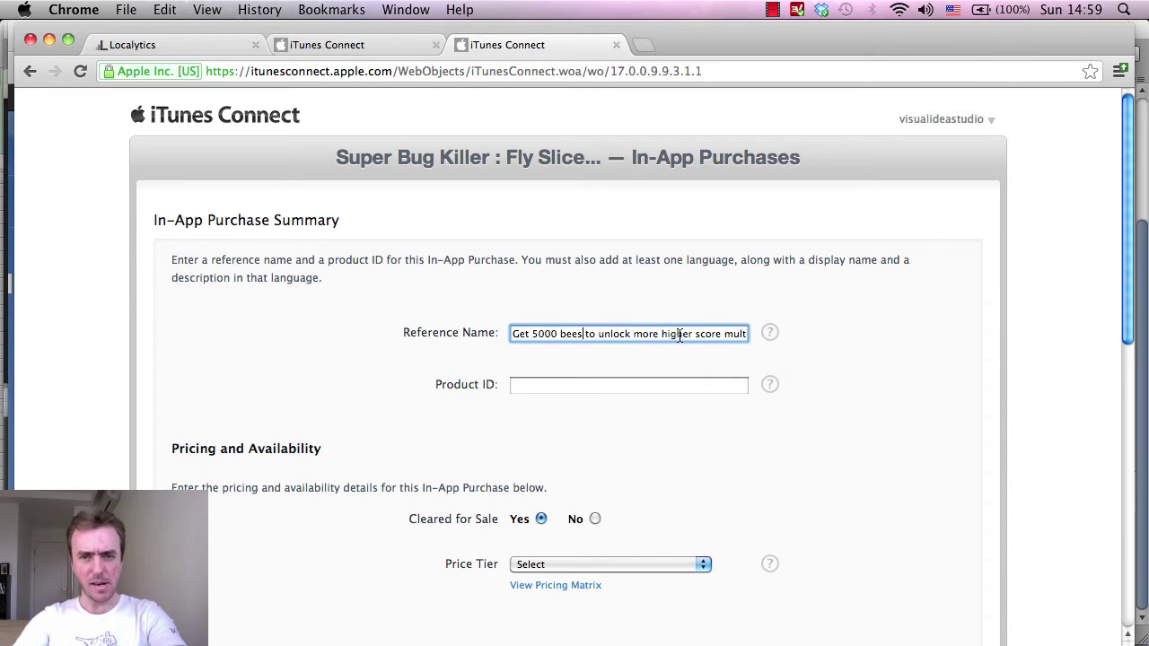
left_click_drag(693, 336, 770, 335)
left_click(641, 334)
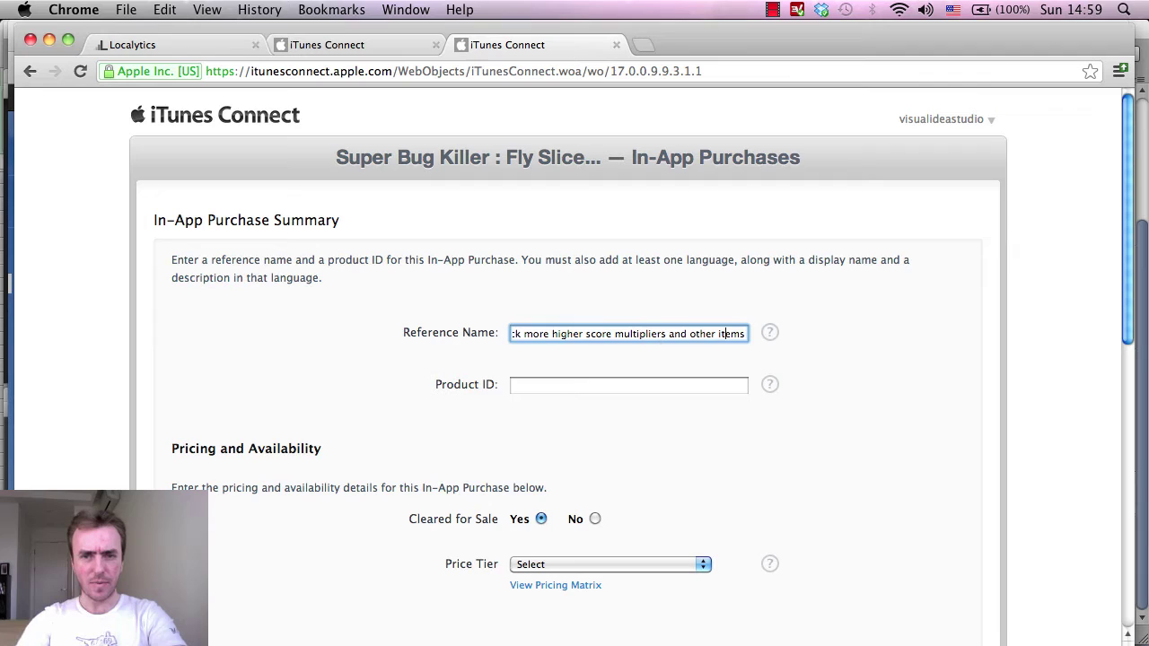
Rewrite the name's ending after 'unlock' as 'higher score multiplier and be the best. Kill them flies ninja master'.
left_click(745, 334)
key("BackSpace")
key("BackSpace")
key("BackSpace")
key("BackSpace")
key("BackSpace")
key("BackSpace")
key("BackSpace")
key("BackSpace")
key("BackSpace")
key("BackSpace")
key("BackSpace")
key("BackSpace")
key("BackSpace")
key("BackSpace")
key("BackSpace")
key("BackSpace")
key("BackSpace")
key("BackSpace")
key("BackSpace")
key("BackSpace")
key("BackSpace")
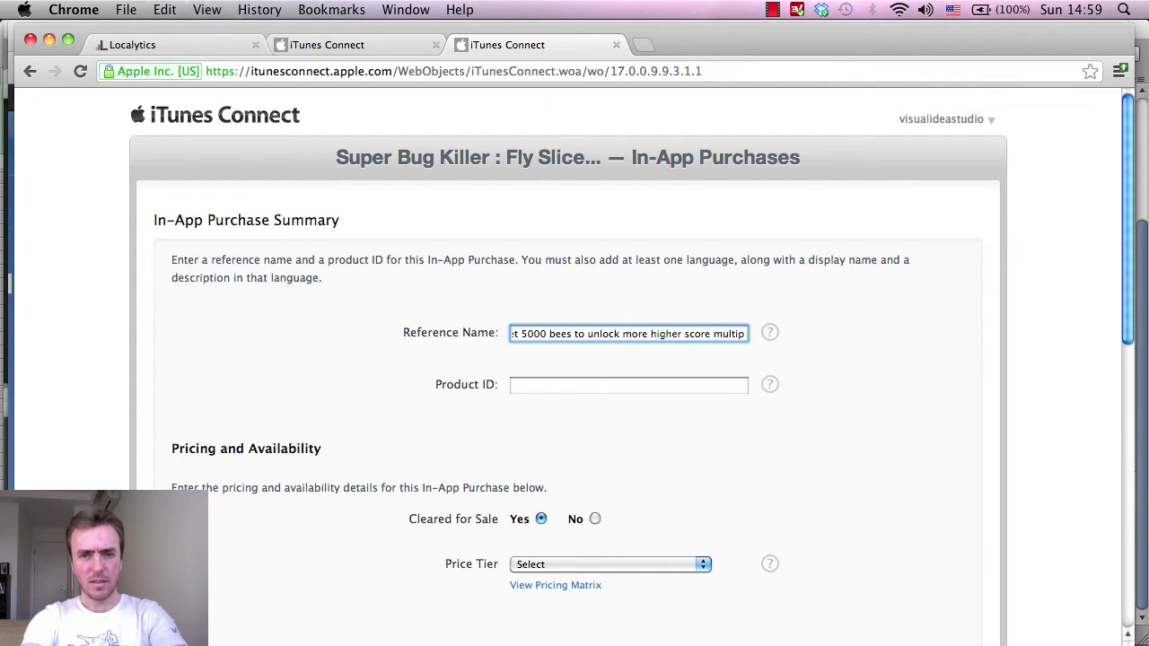
key("BackSpace")
key("BackSpace")
key("BackSpace")
key("BackSpace")
key("BackSpace")
key("BackSpace")
key("BackSpace")
key("BackSpace")
key("BackSpace")
key("BackSpace")
key("BackSpace")
key("BackSpace")
key("BackSpace")
key("BackSpace")
key("BackSpace")
key("BackSpace")
key("BackSpace")
key("BackSpace")
key("BackSpace")
key("BackSpace")
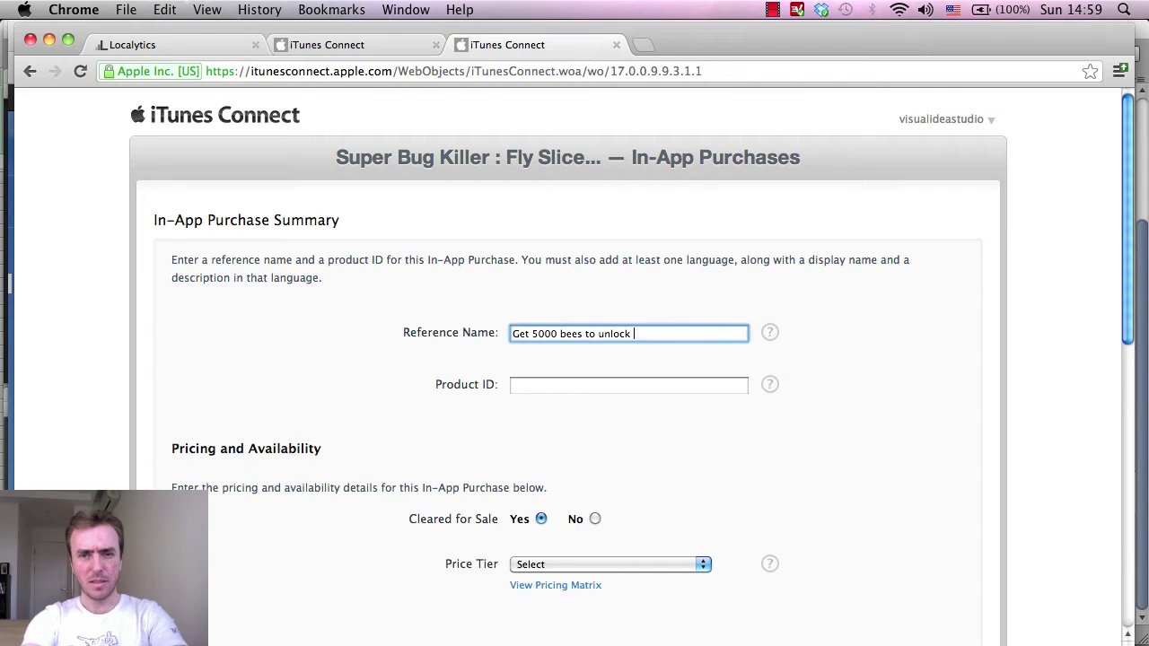
type("high")
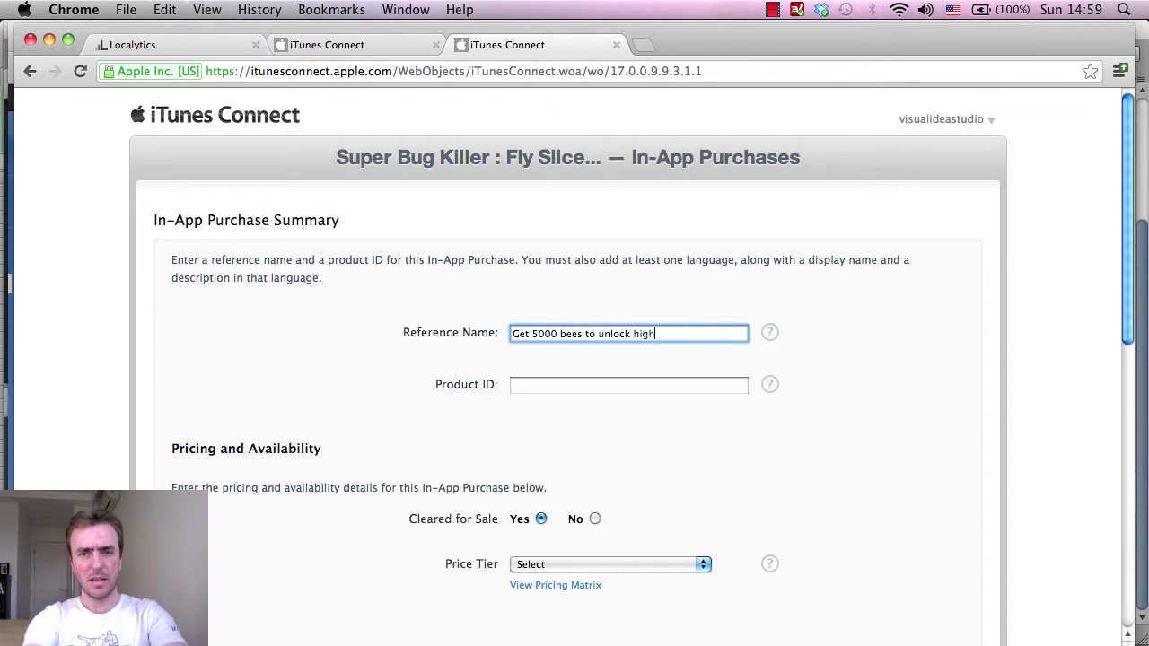
type("er score m")
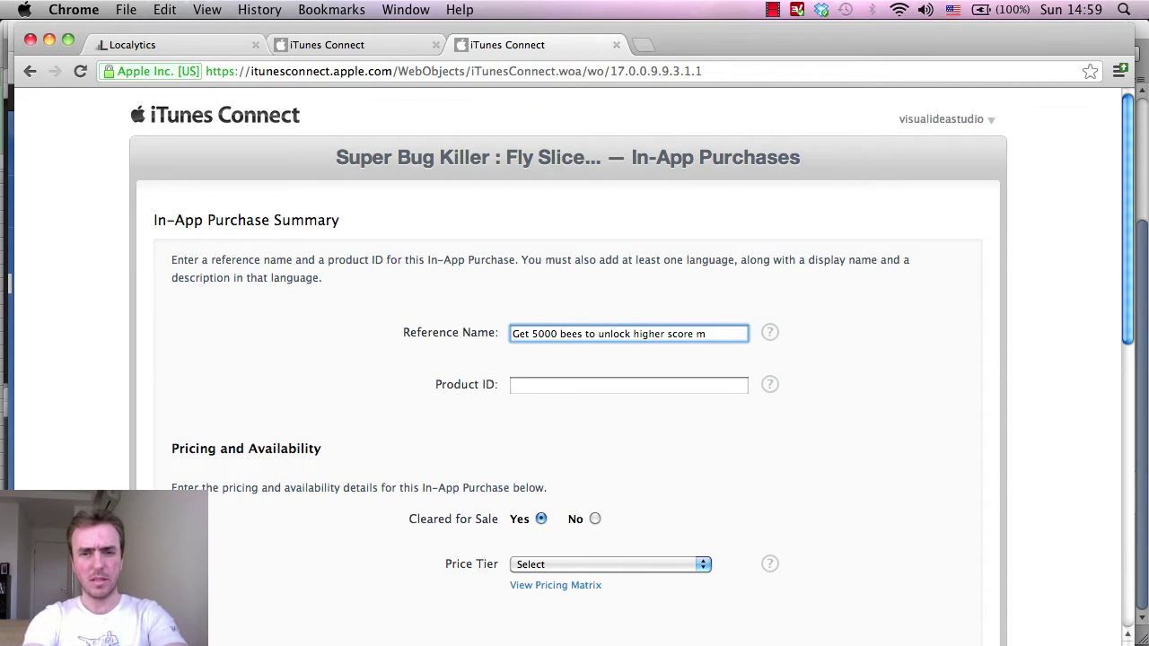
type("ultiplier and b")
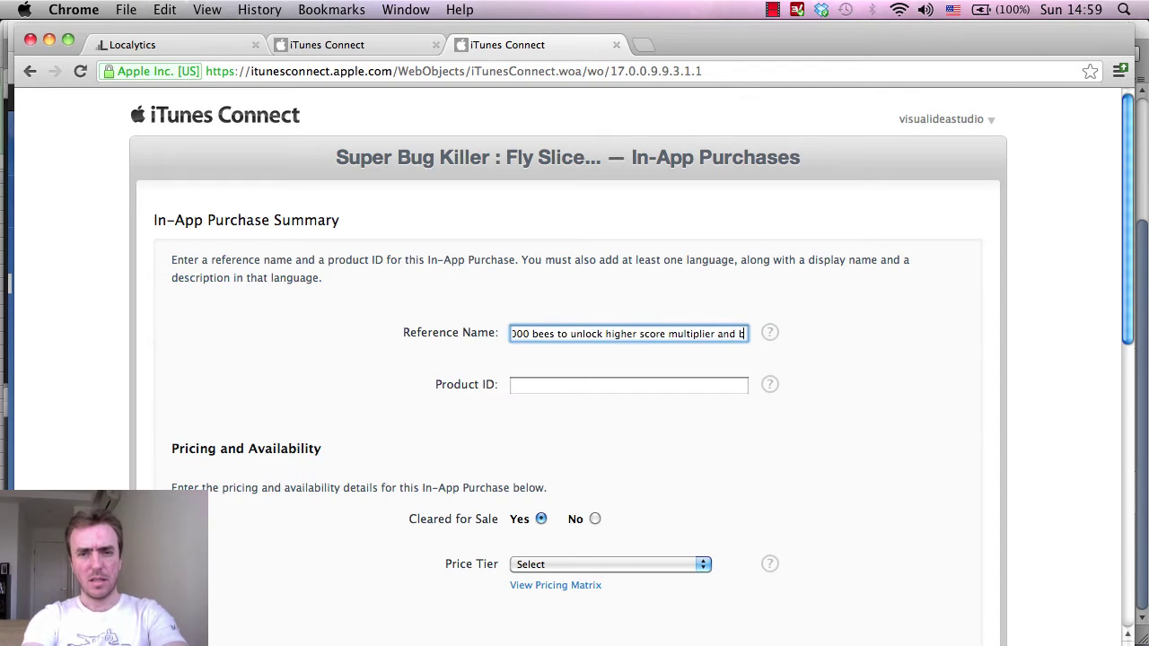
type("e the best. Slice them")
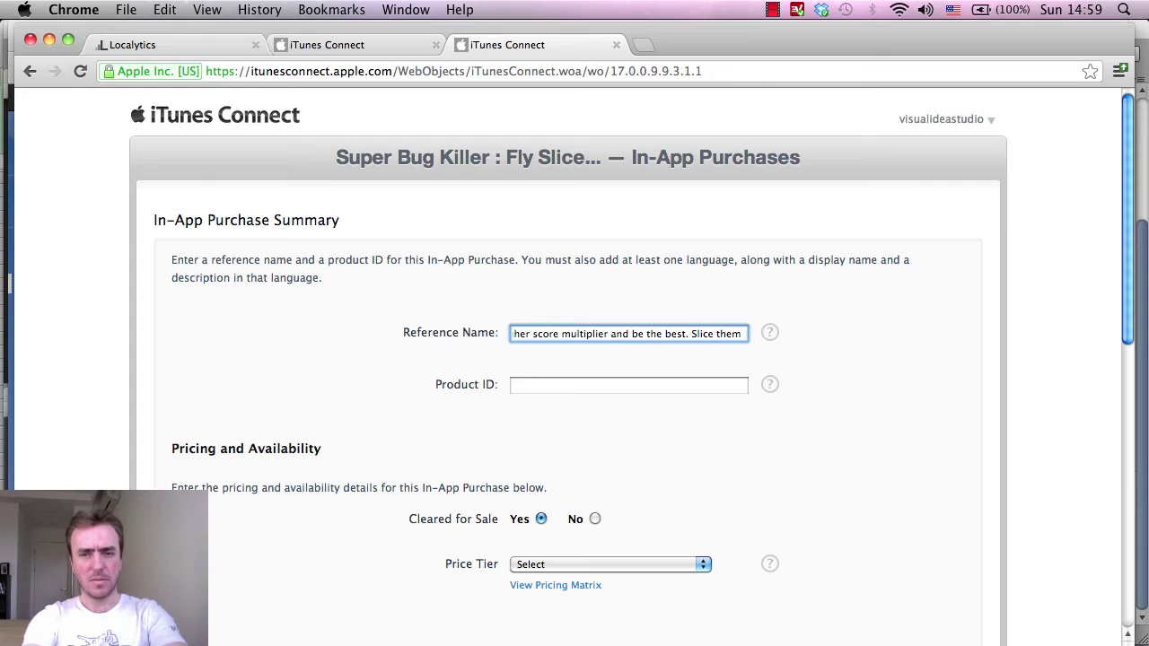
key("Left")
key("Left")
key("Left")
key("Left")
key("Left")
key("Left")
key("Left")
key("Left")
key("Left")
key("Left")
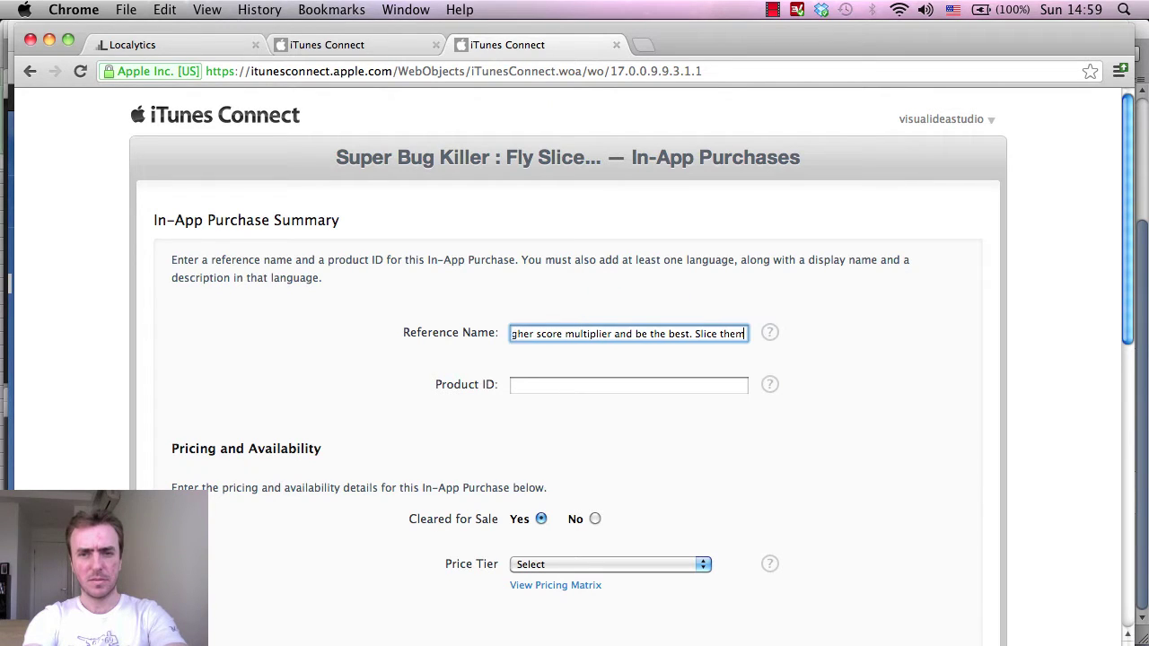
key("Delete")
key("Delete")
key("Delete")
key("Delete")
key("Delete")
key("Delete")
key("Delete")
key("Delete")
key("Delete")
key("Delete")
type("K")
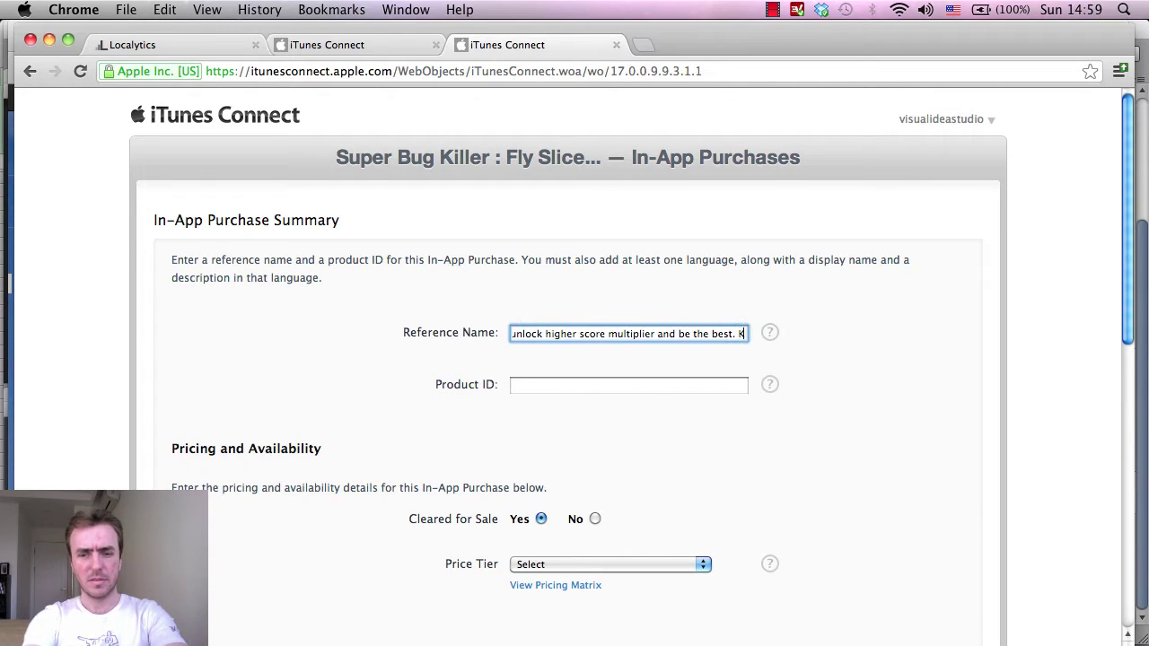
type("ill them flies")
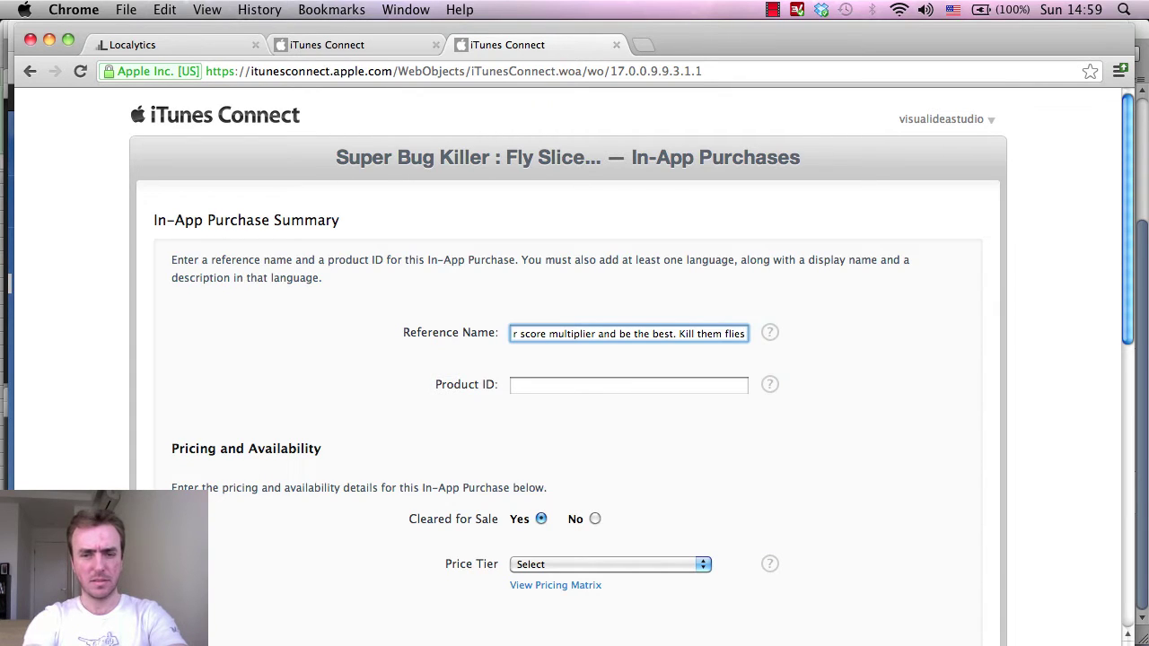
type("ninja")
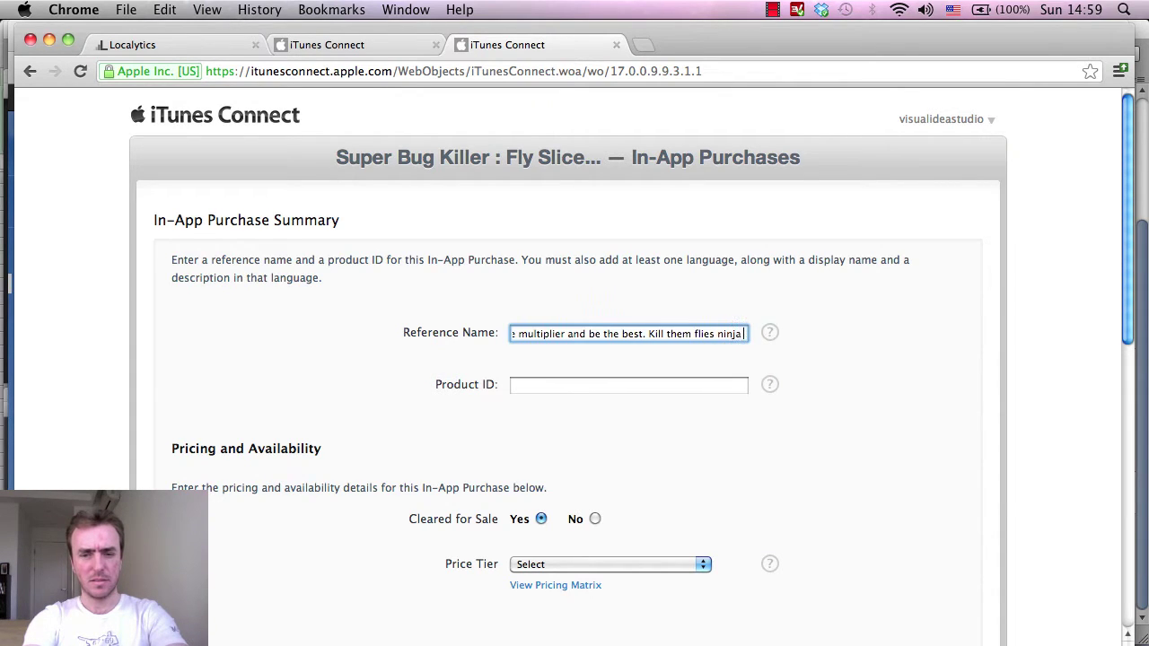
type(" master !")
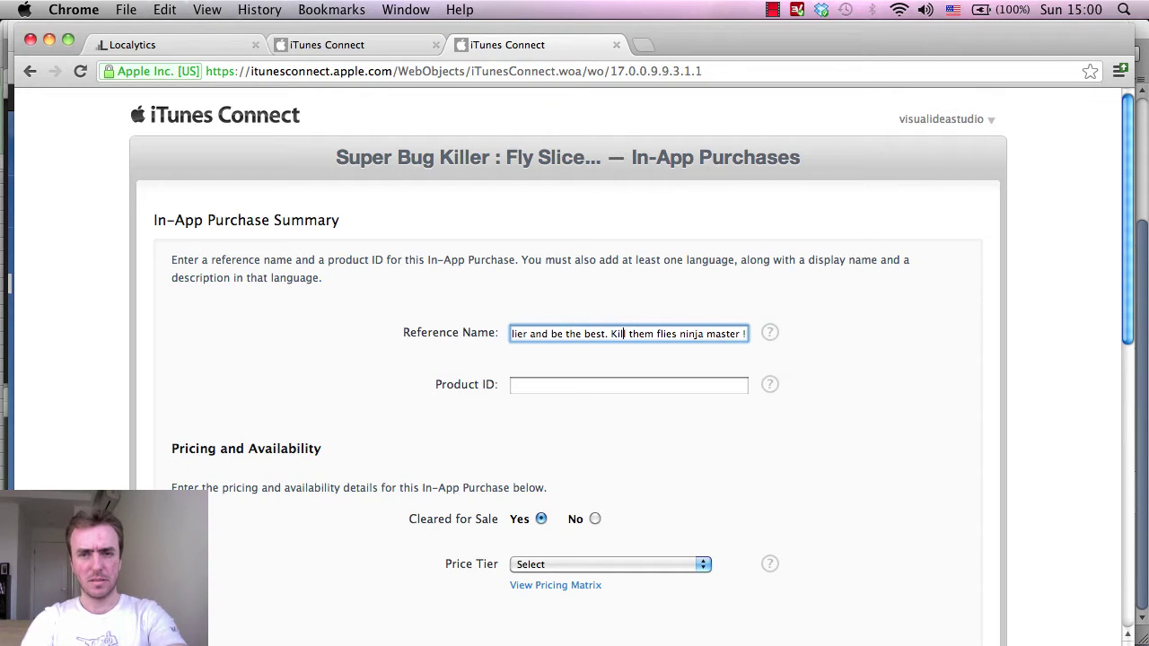
Correct the wording to 'multipliers' and insert 'Go' before 'Kill them flies'.
key("Left")
key("Left")
key("Left")
key("Left")
key("Left")
key("Left")
key("Left")
key("Left")
key("Left")
key("Left")
key("Left")
key("Left")
key("Left")
key("Left")
key("Left")
key("Left")
key("Left")
key("Left")
key("Left")
key("Left")
key("Left")
key("Left")
key("Left")
key("Left")
key("Left")
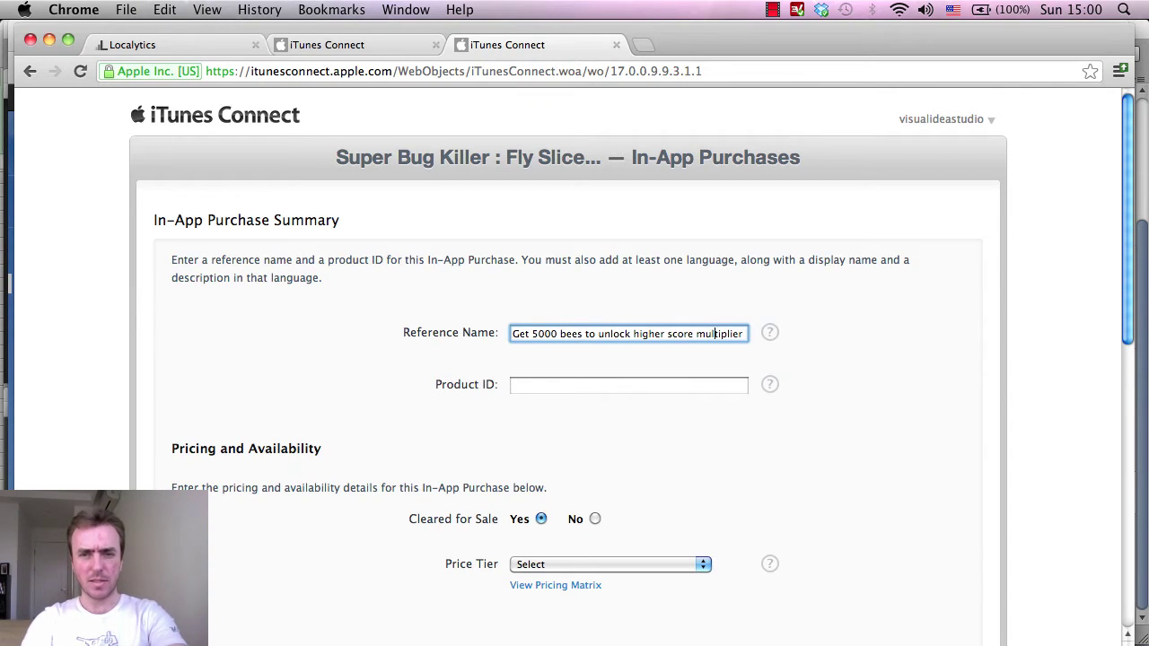
left_click(642, 334)
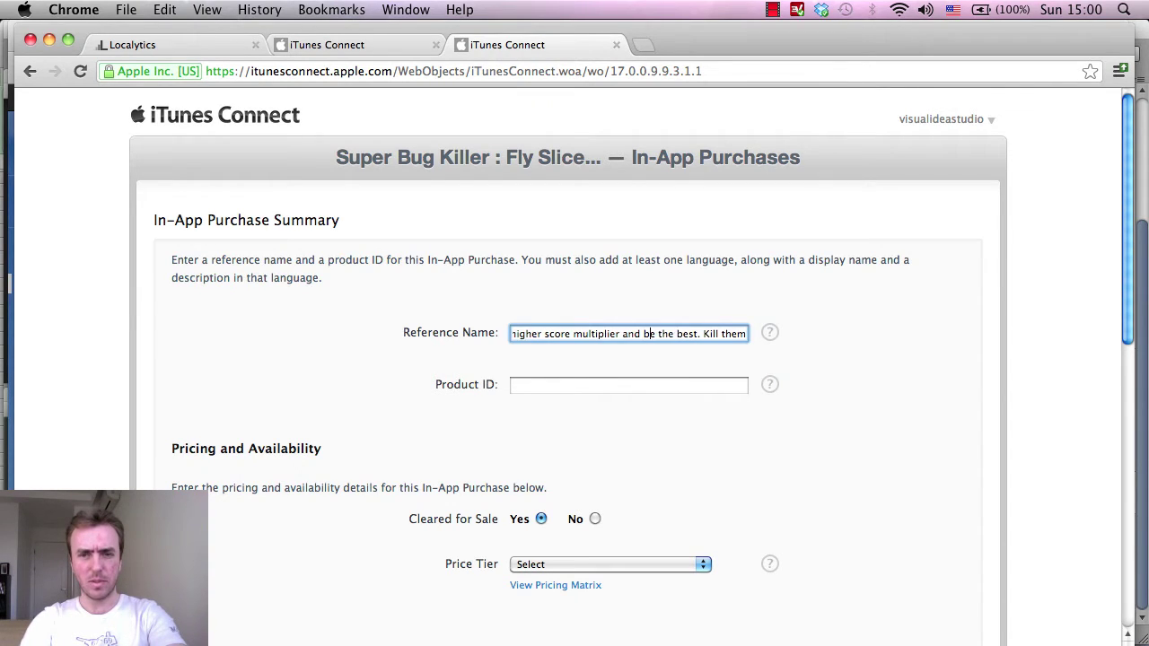
type("s")
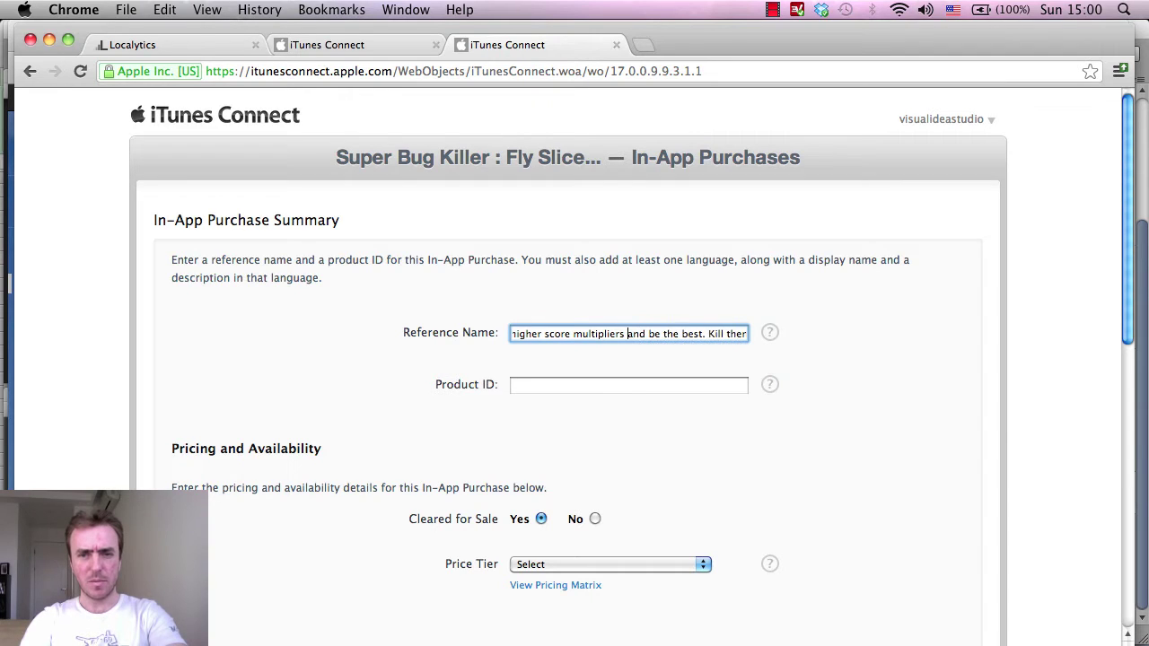
left_click(655, 334)
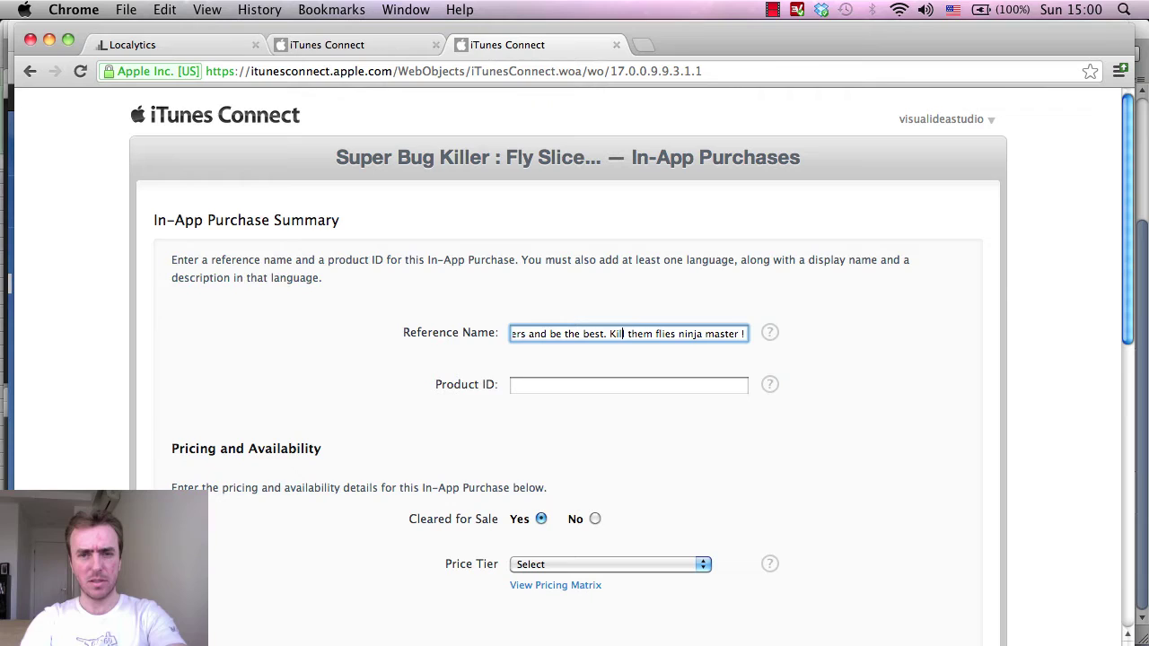
type("Go")
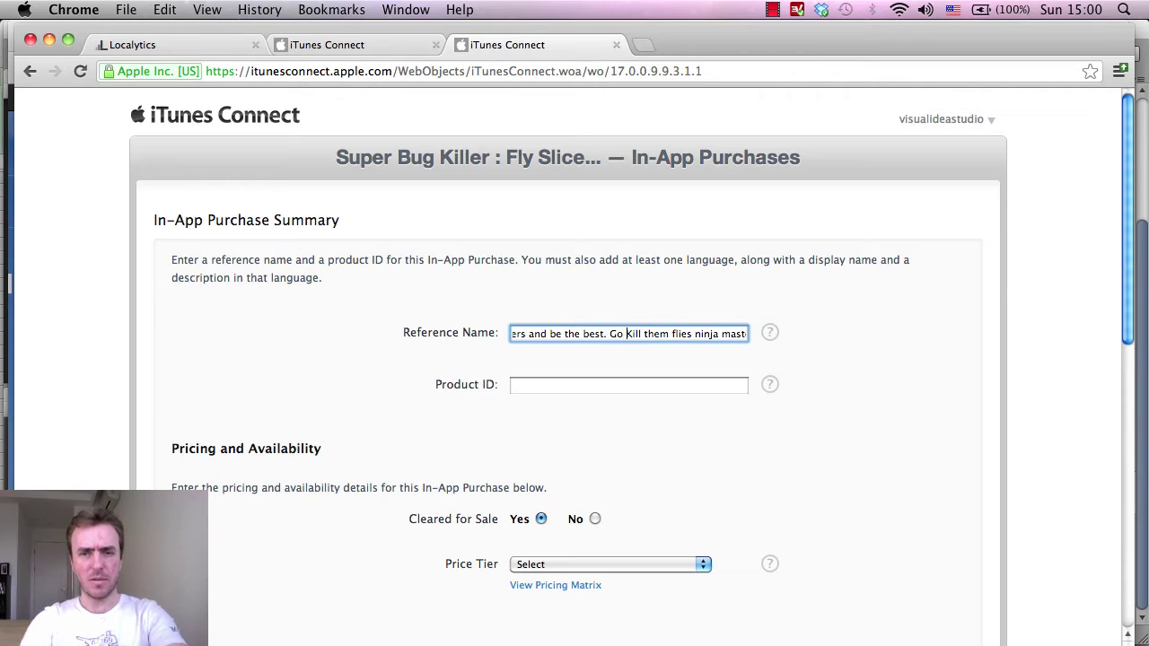
Review the whole reference name by scrolling through and selecting its text.
left_click(693, 333)
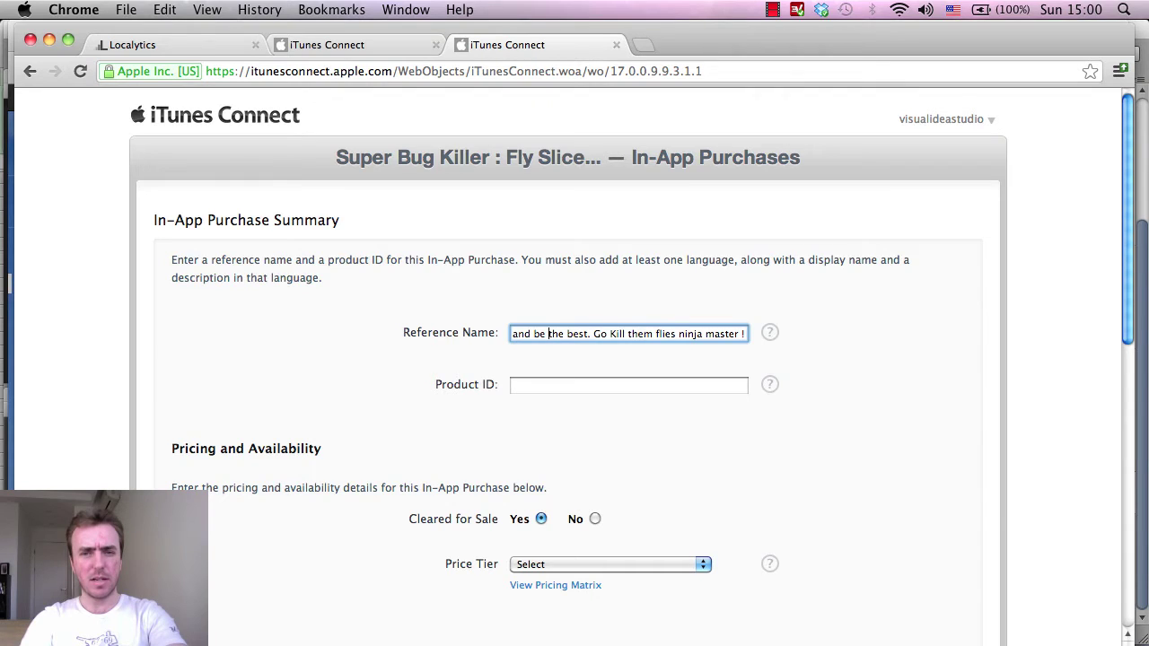
key("Left")
key("Left")
key("Left")
key("Left")
key("Left")
key("Left")
key("Left")
key("Left")
key("Left")
key("Left")
key("Left")
key("Left")
key("Left")
key("Left")
key("Left")
key("Left")
key("Left")
key("Left")
key("Left")
key("Left")
key("Left")
key("Left")
key("Left")
key("Left")
key("Left")
key("Left")
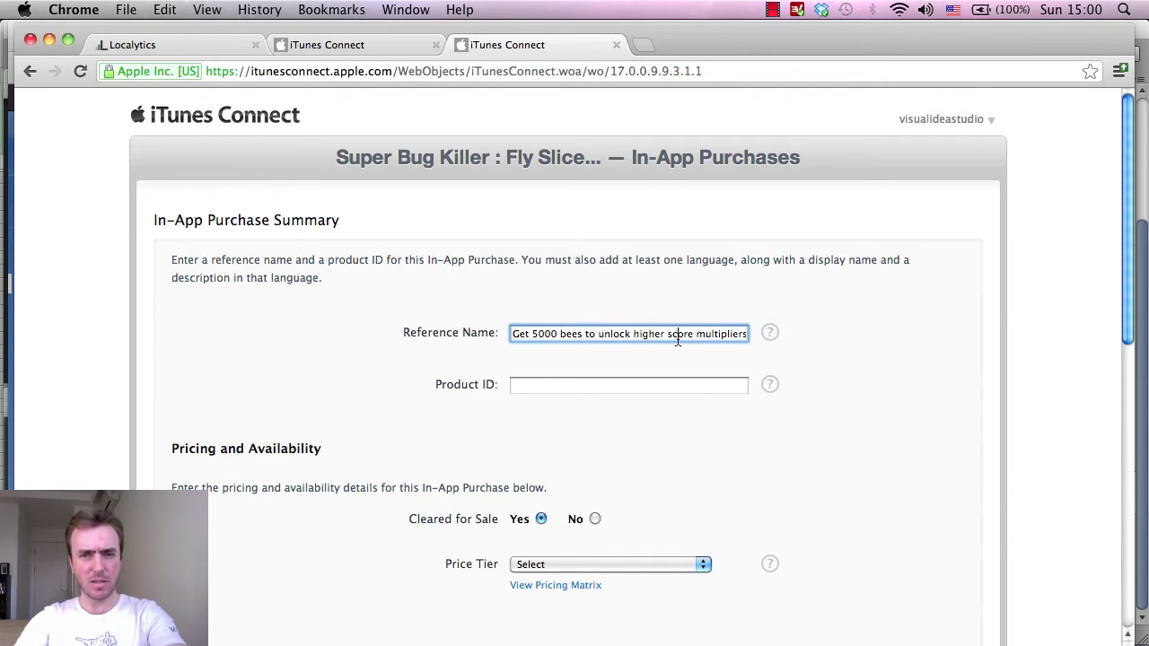
left_click_drag(677, 340, 799, 340)
left_click(724, 343)
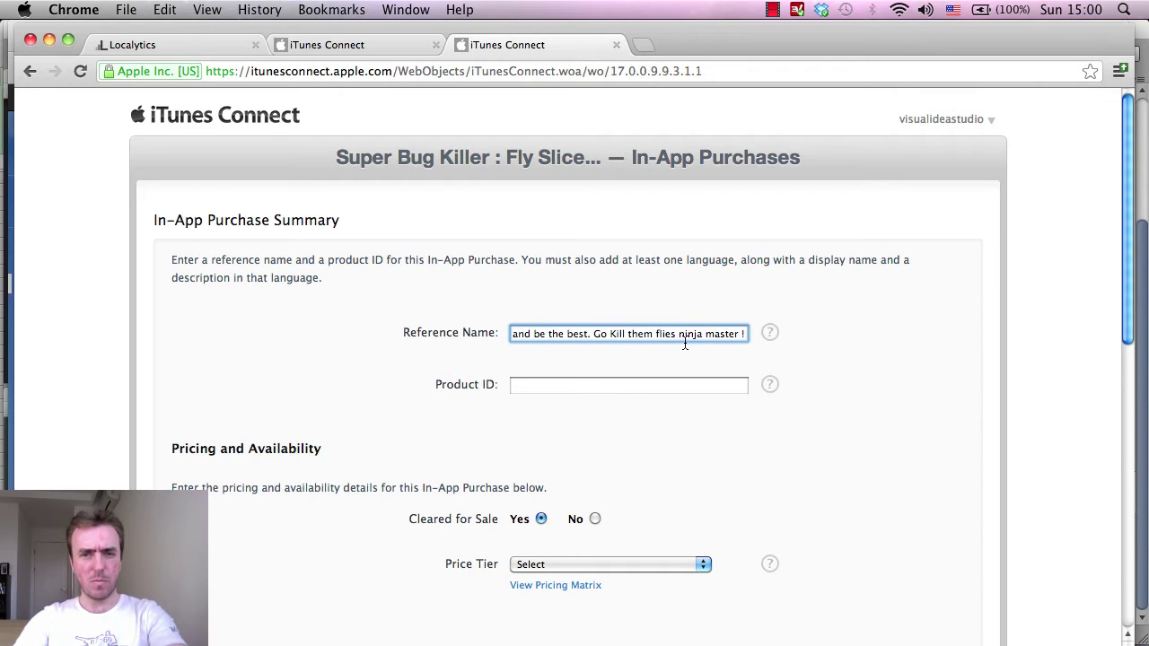
left_click_drag(664, 335, 433, 331)
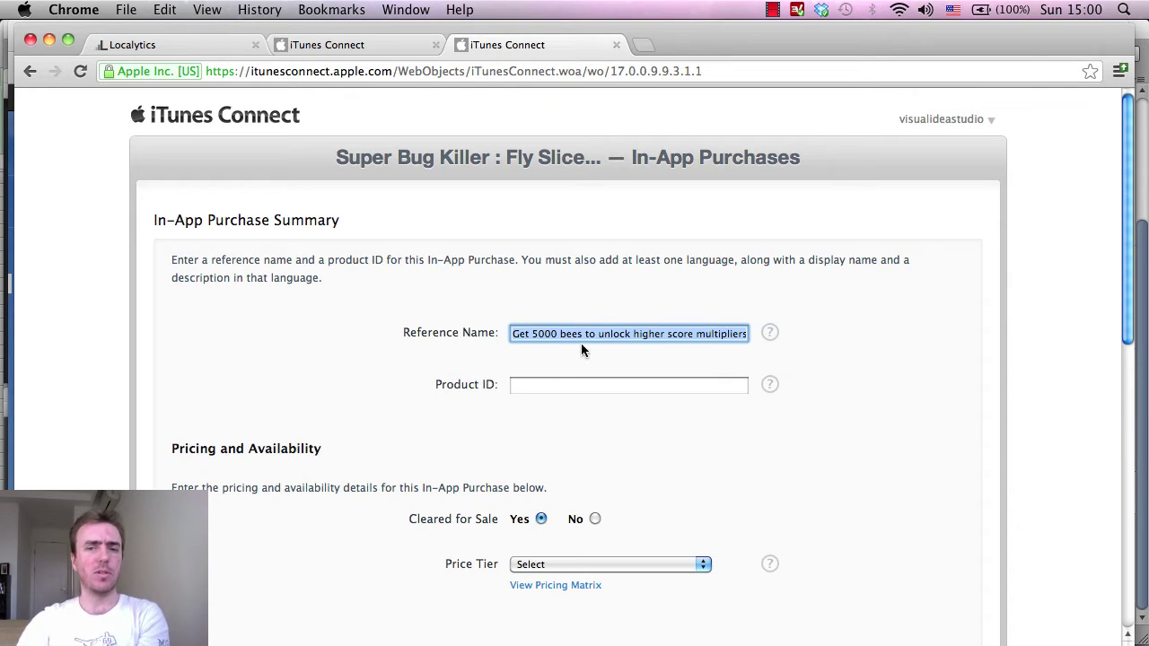
left_click(572, 342)
left_click_drag(610, 334, 819, 333)
left_click(691, 334)
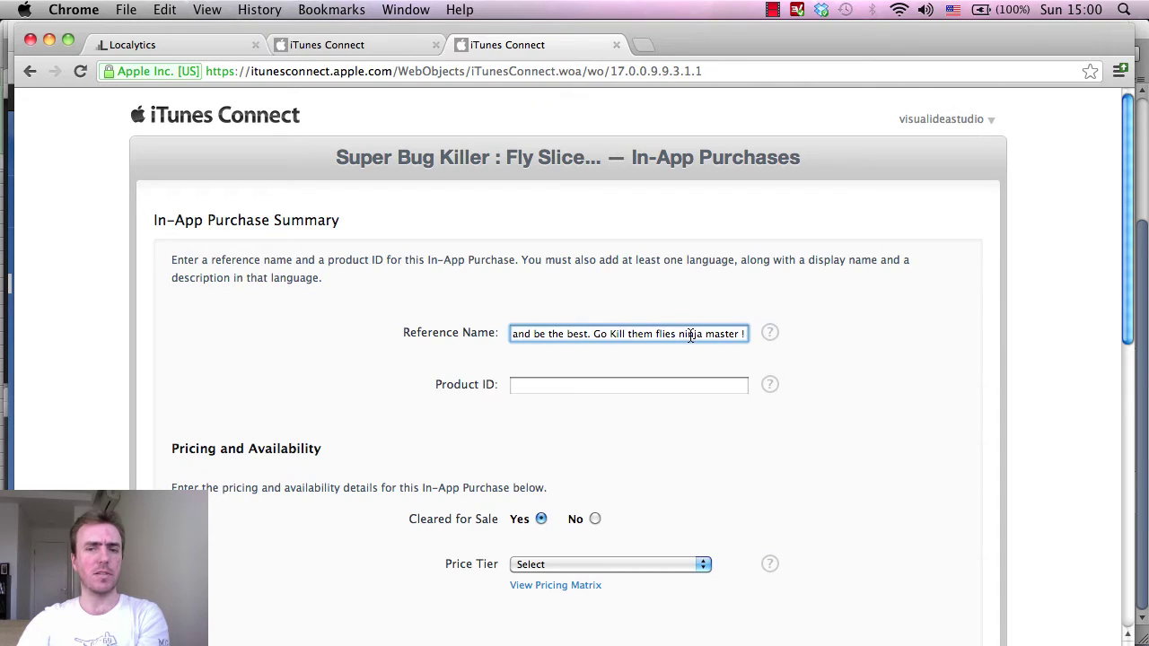
left_click_drag(691, 335, 455, 333)
left_click(572, 335)
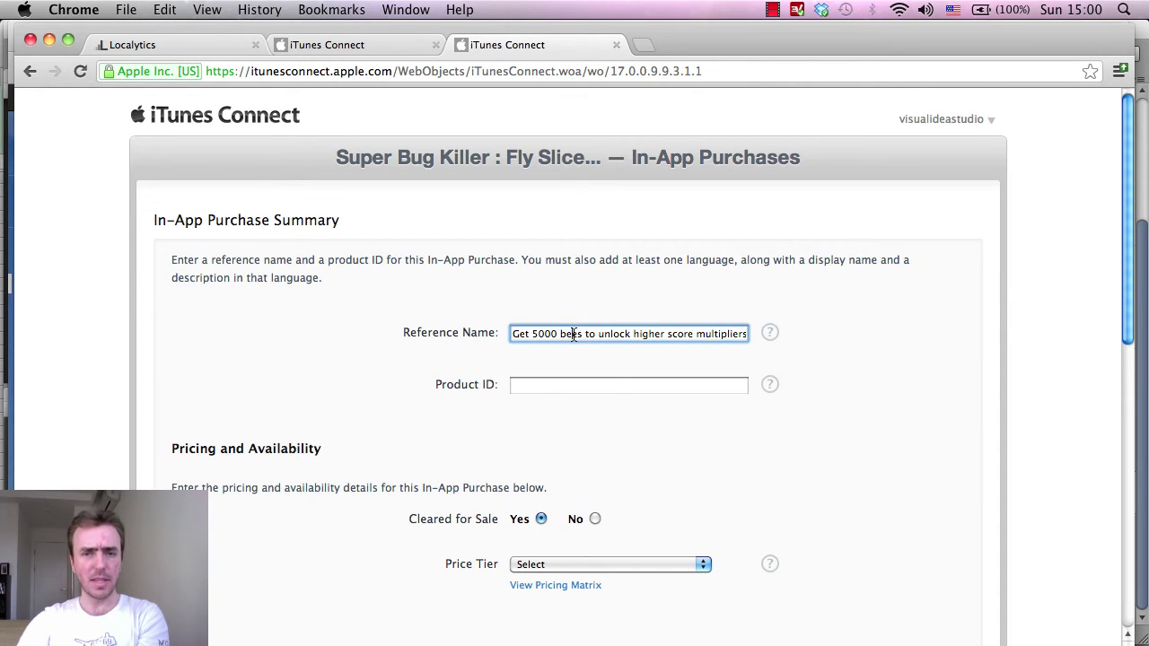
left_click_drag(615, 346, 800, 335)
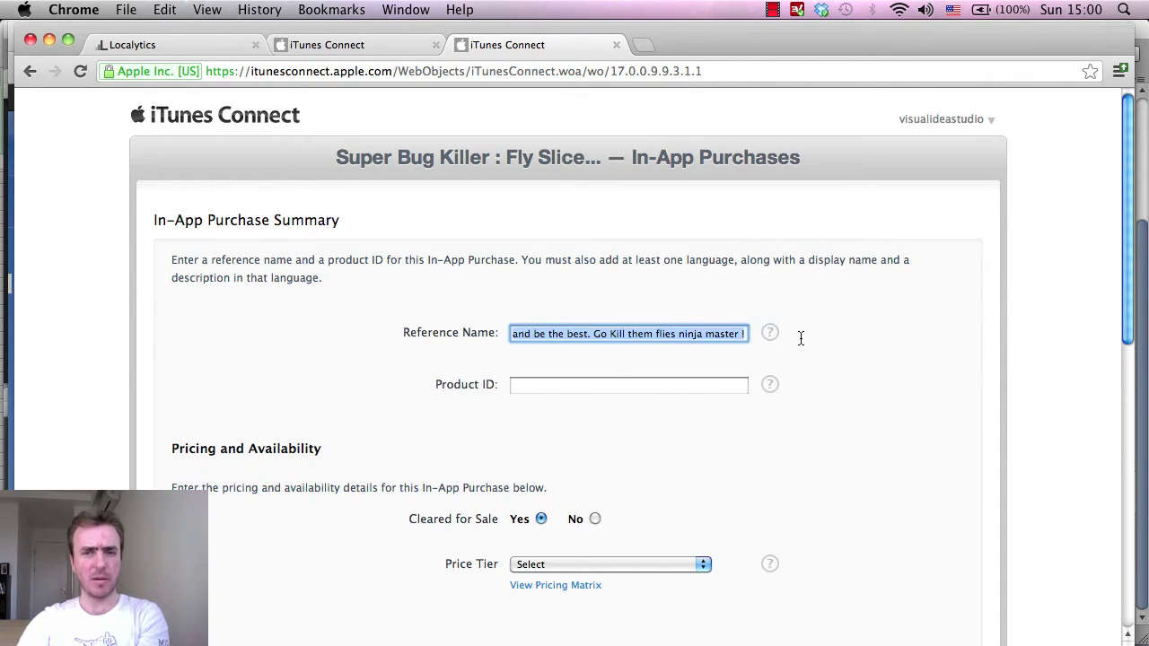
left_click(671, 345)
left_click(629, 333)
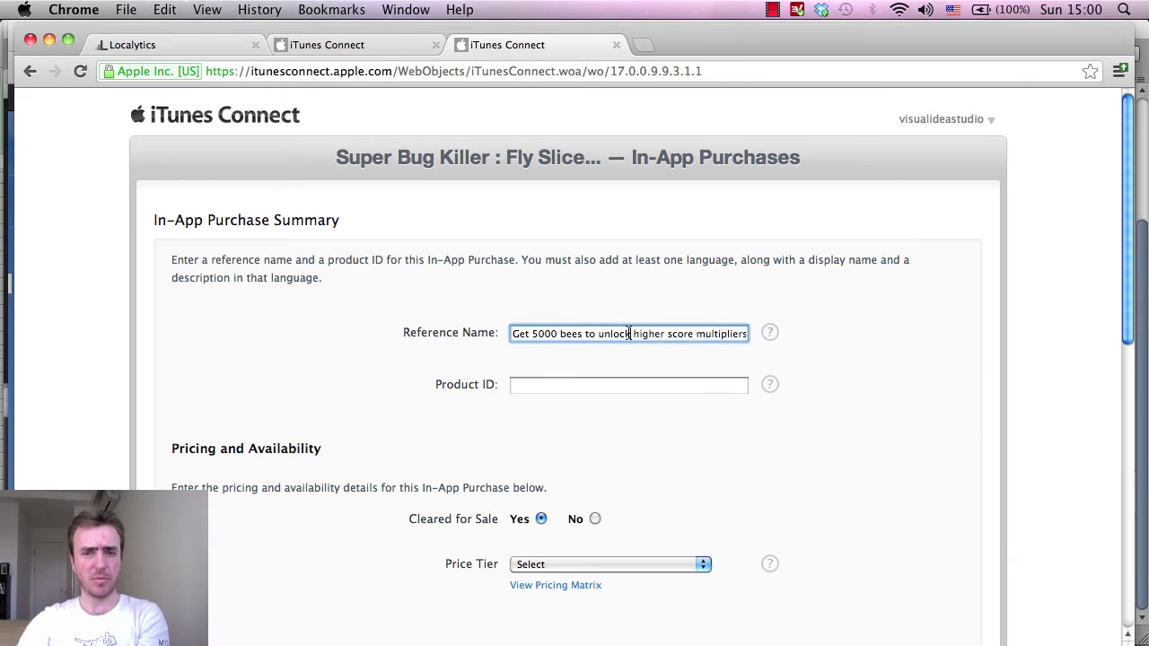
triple_click(513, 337)
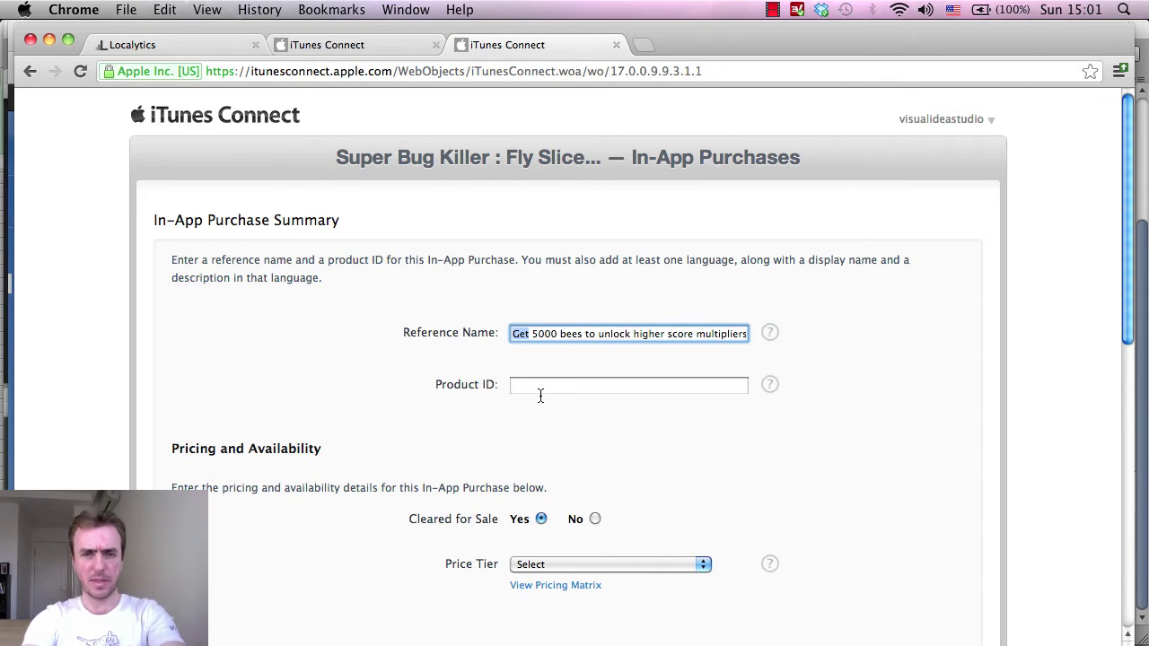
left_click(592, 342)
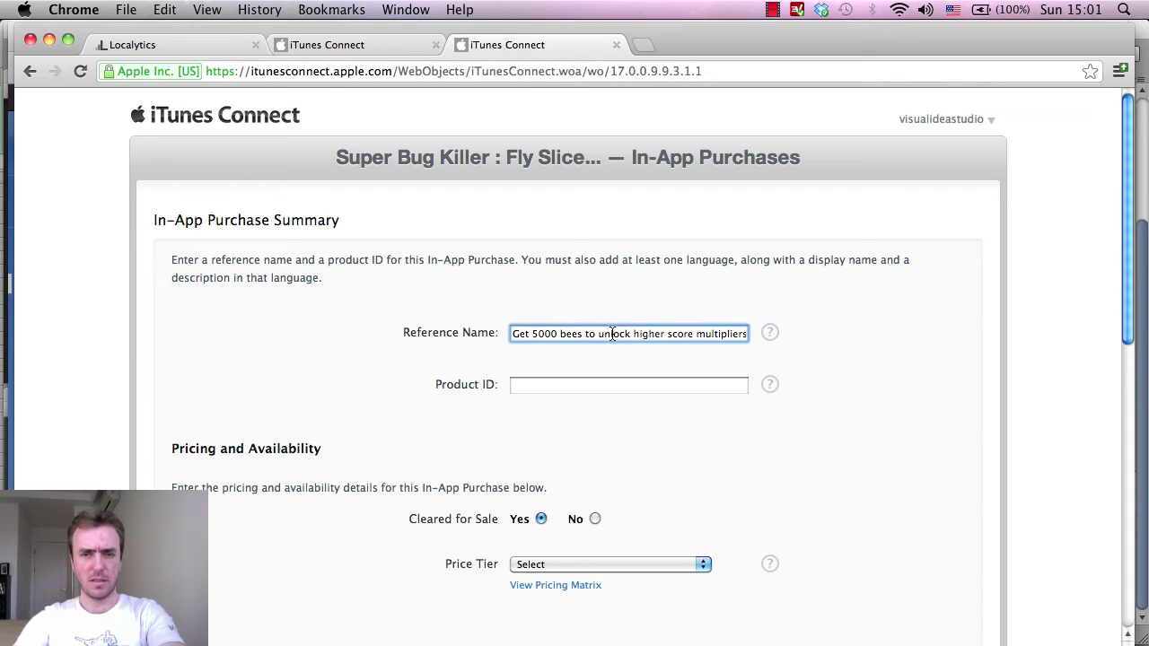
Replace 'unlock' with 'get' in the name, then select the 100-bees purchase's Product ID.
double_click(613, 334)
type("get")
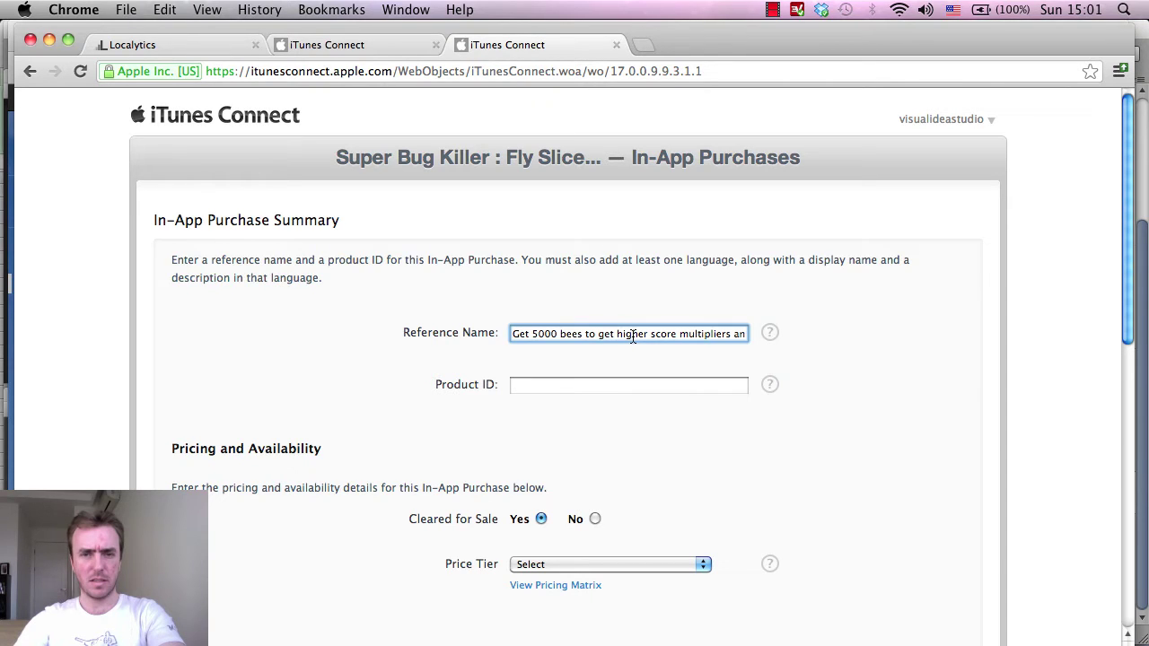
left_click_drag(615, 335, 818, 339)
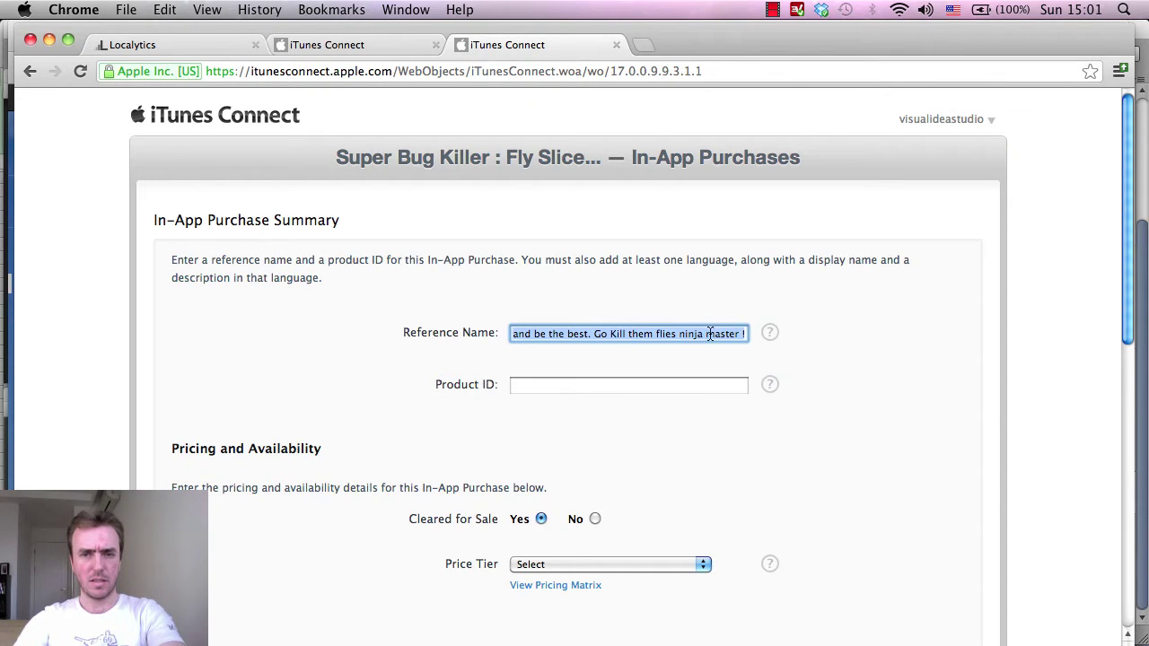
left_click(659, 333)
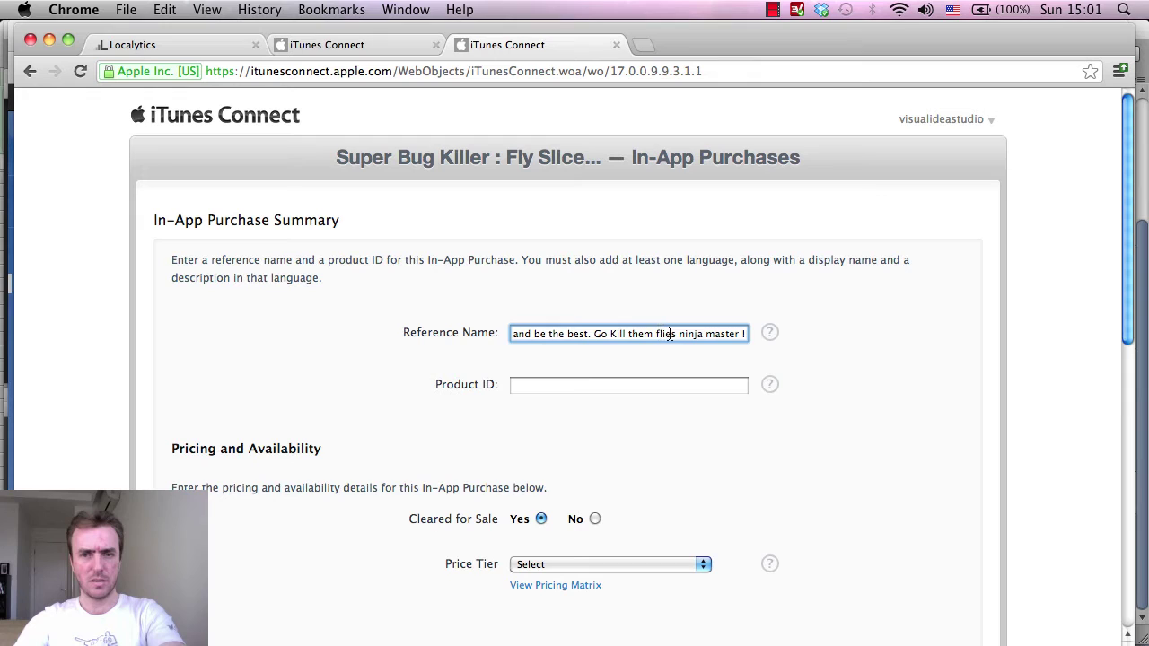
left_click(364, 50)
left_click_drag(645, 327, 524, 327)
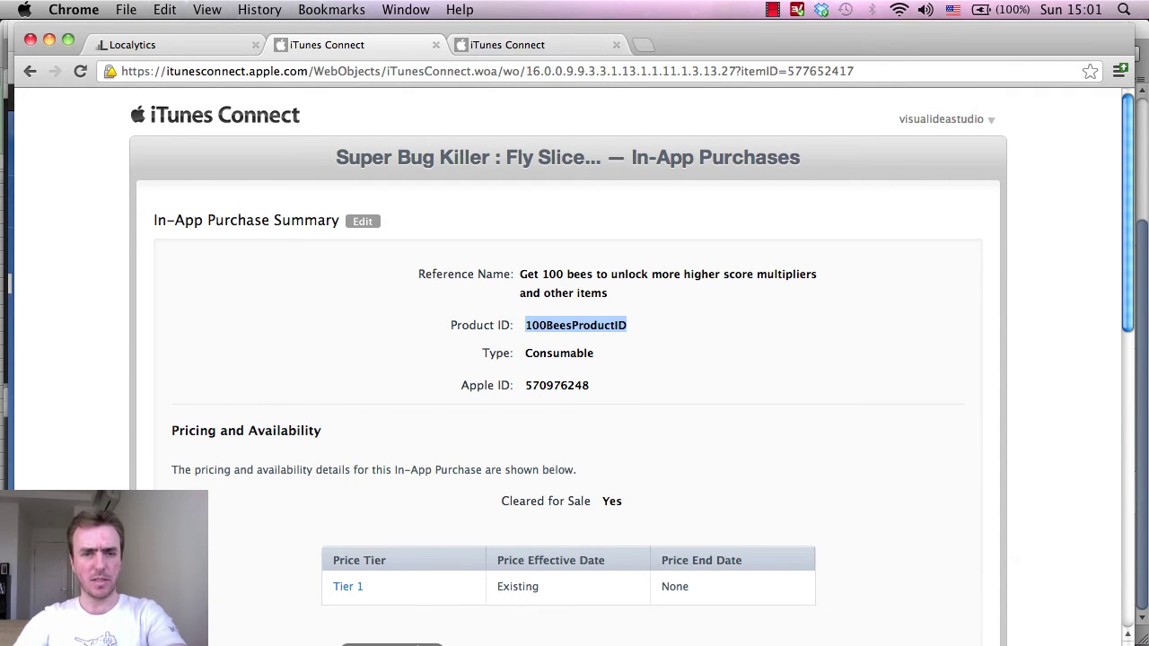
Select the 5000BeesProductID identifier in the MonoDevelop shop script, then return to the new purchase form.
key("super+Tab")
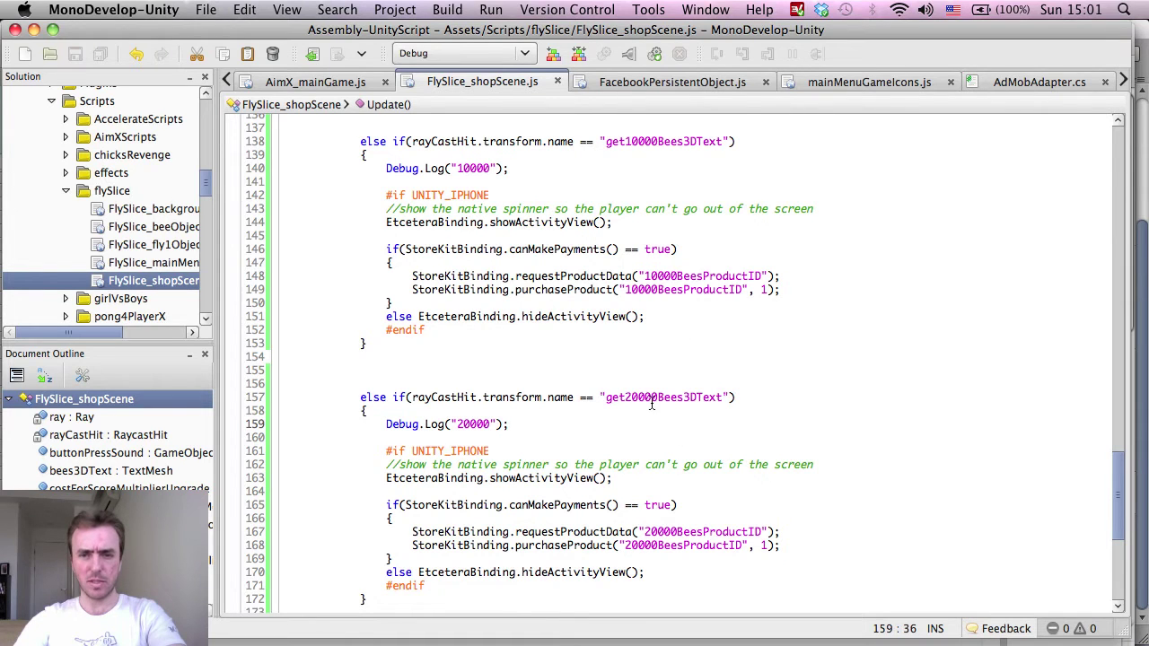
scroll(695, 478, "up", 6)
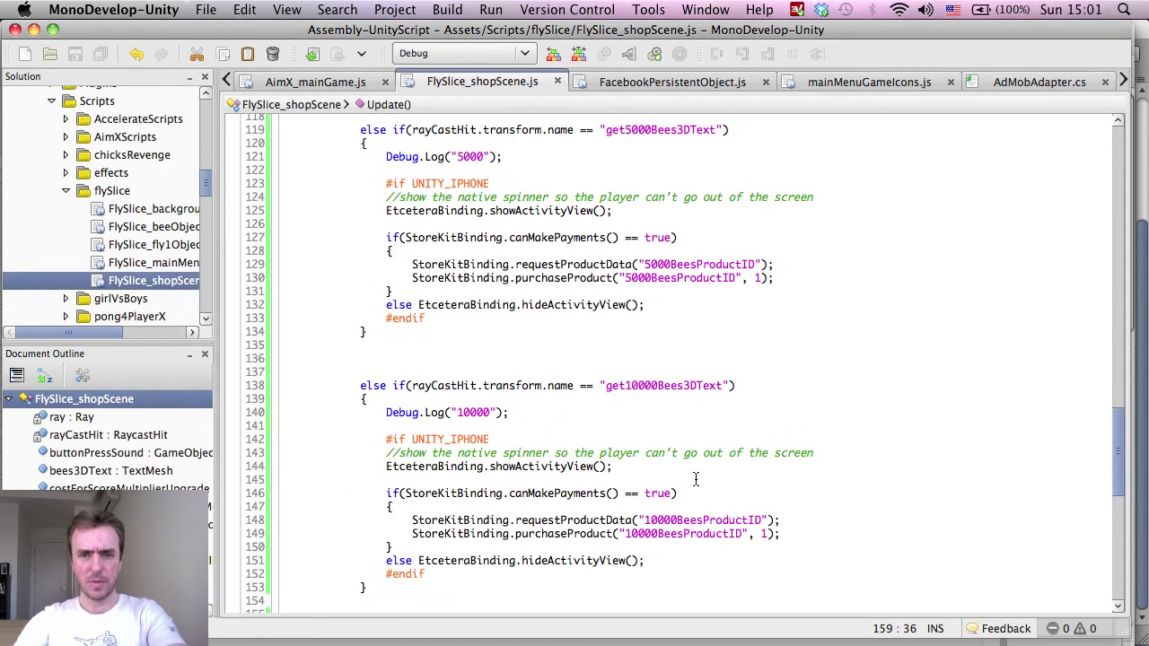
double_click(690, 264)
key("super+c")
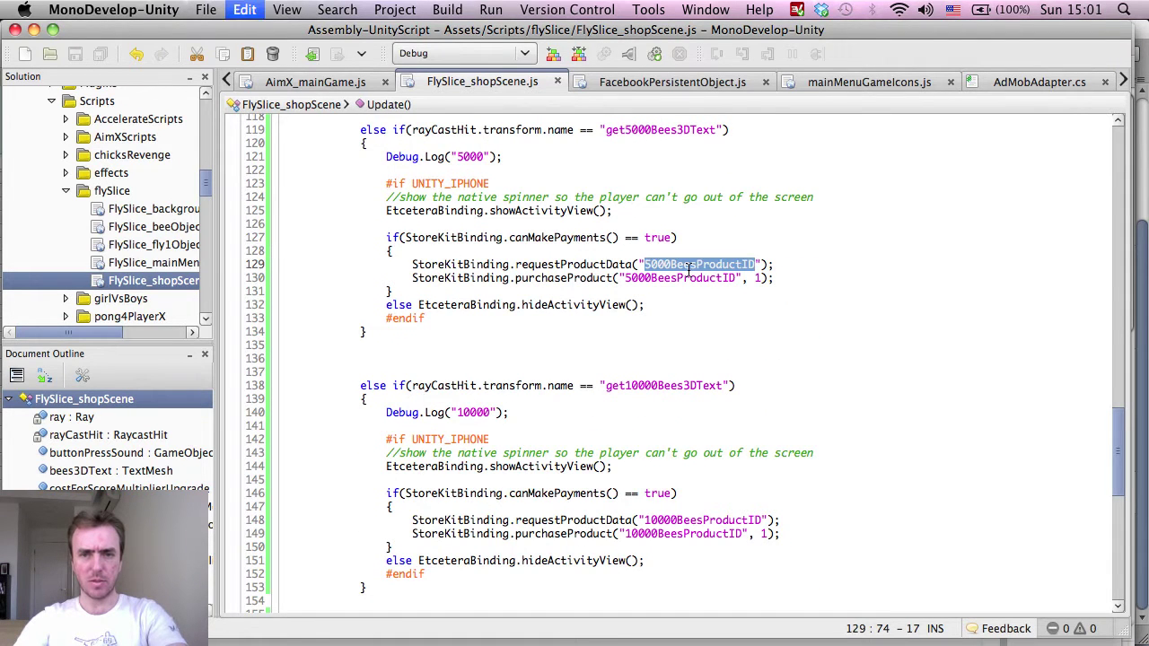
key("super+Tab")
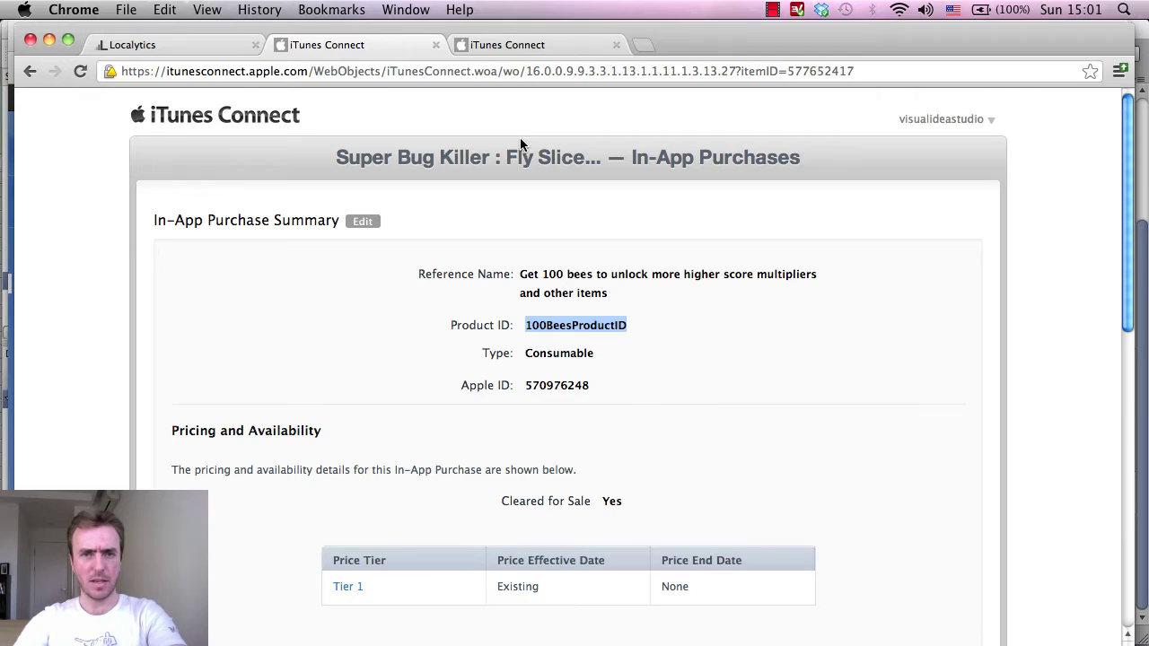
left_click(523, 54)
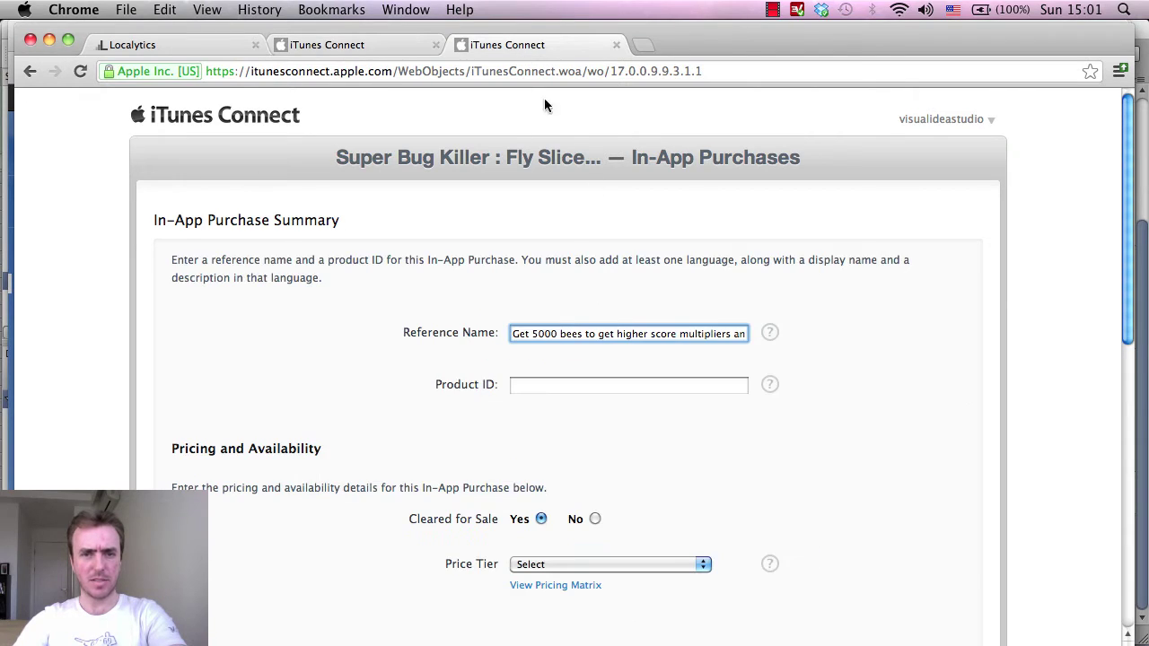
Paste 5000BeesProductID as the Product ID and set the price to Tier 15 per the notes.
left_click(564, 388)
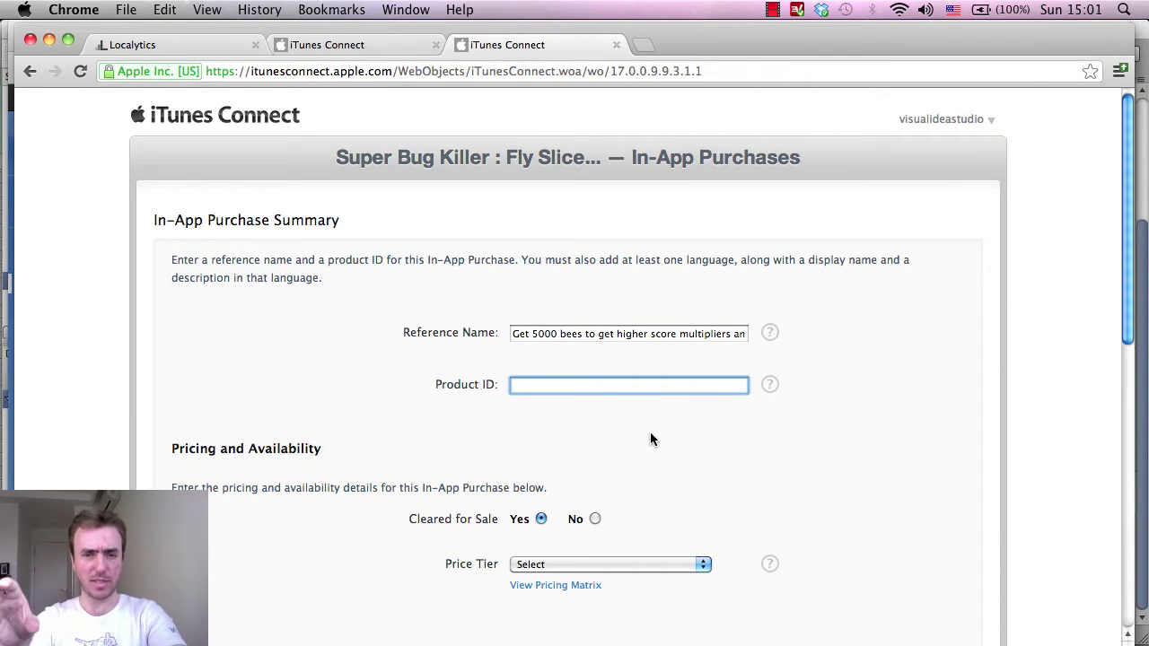
key("super+v")
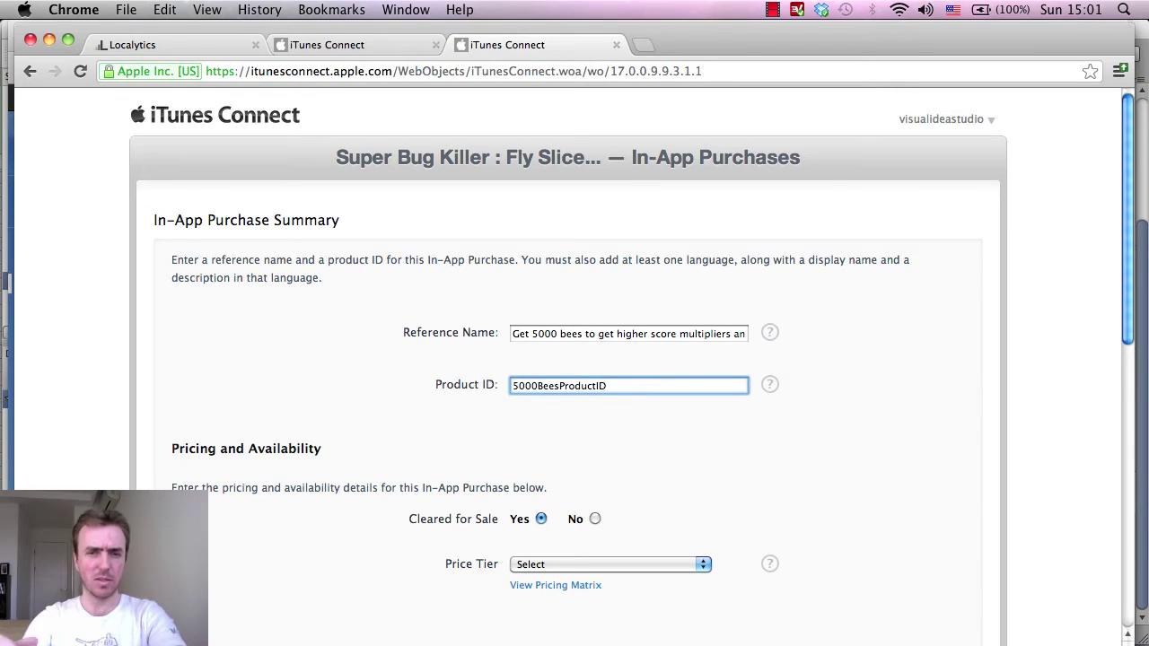
scroll(792, 374, "down", 5)
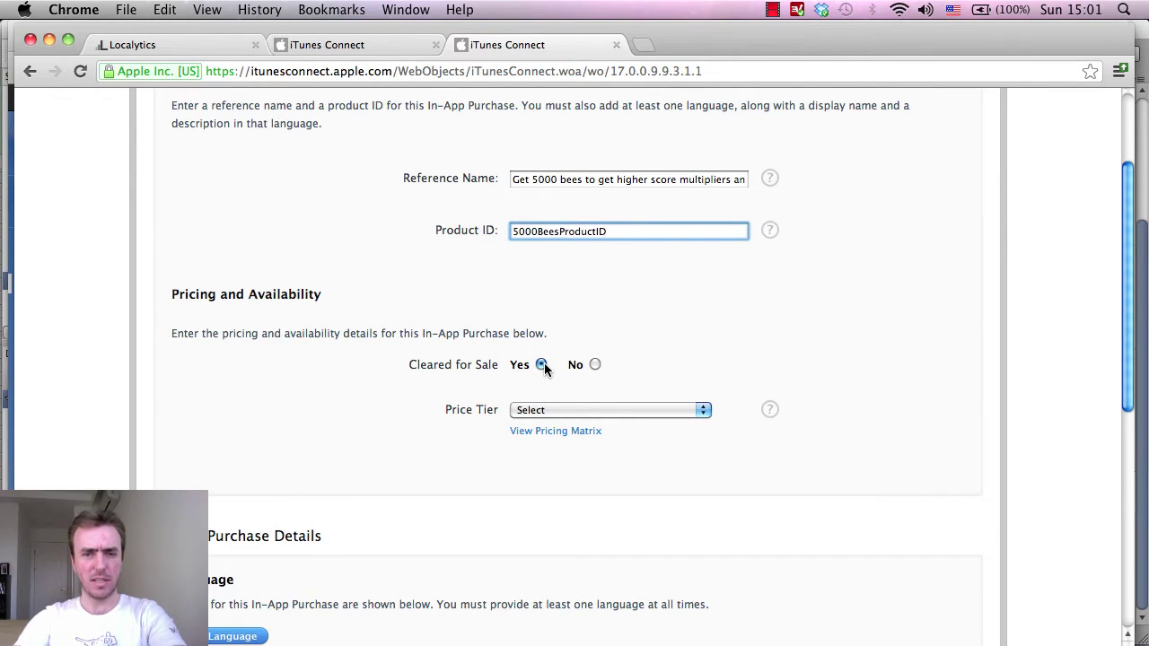
left_click(462, 644)
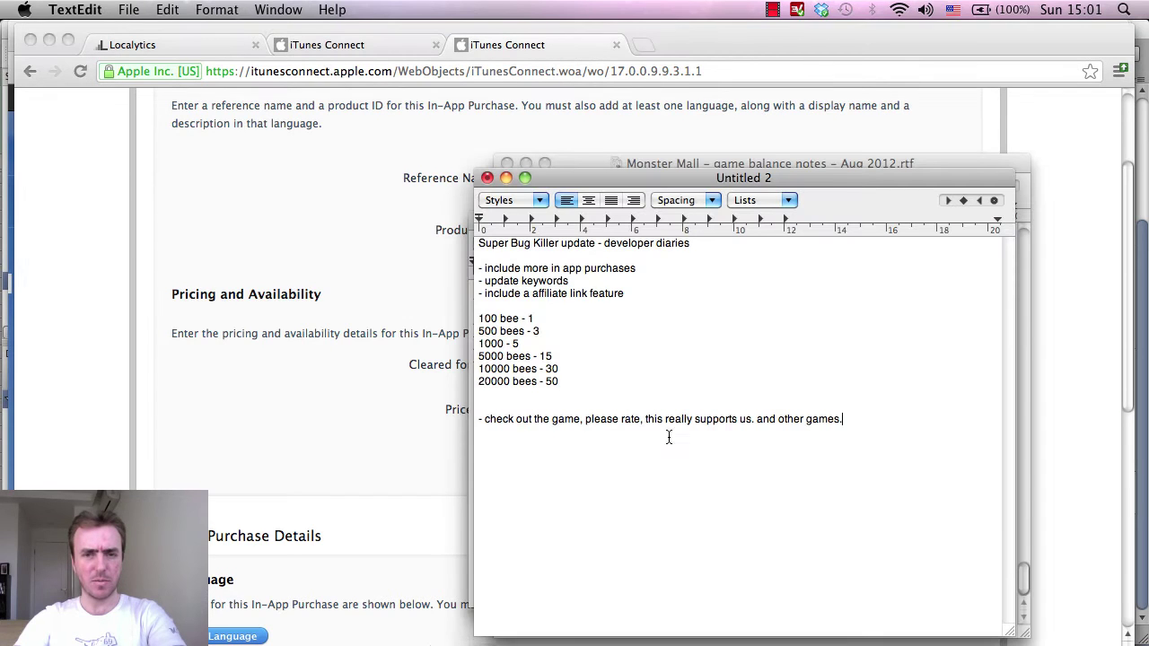
left_click_drag(571, 360, 501, 358)
left_click(346, 405)
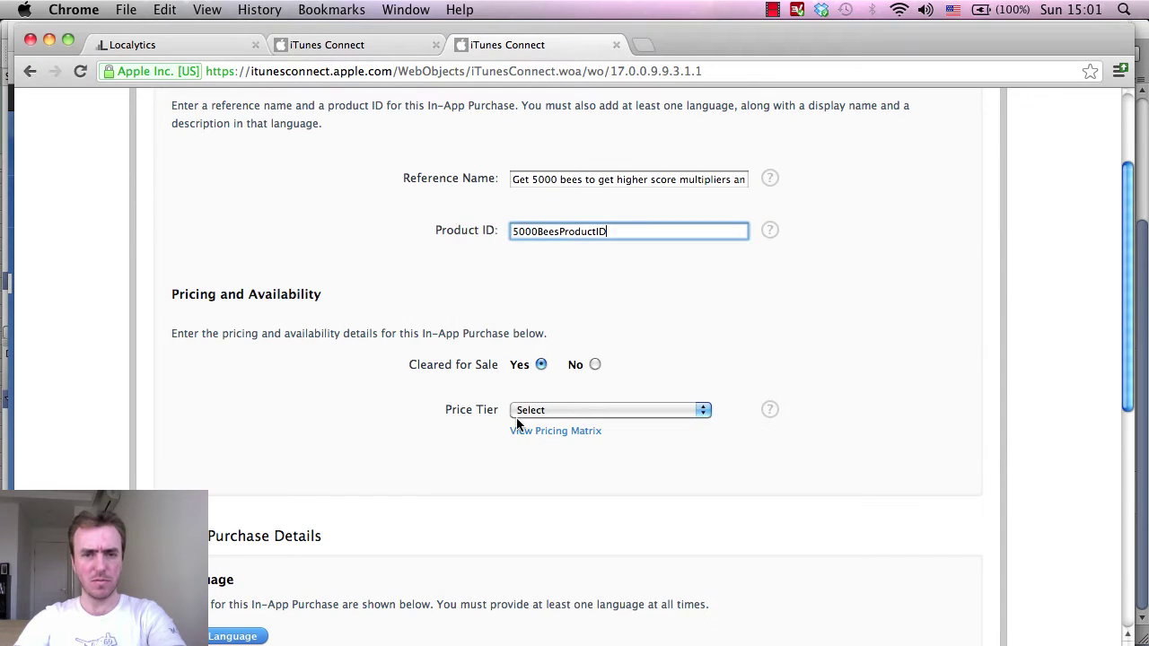
left_click(538, 411)
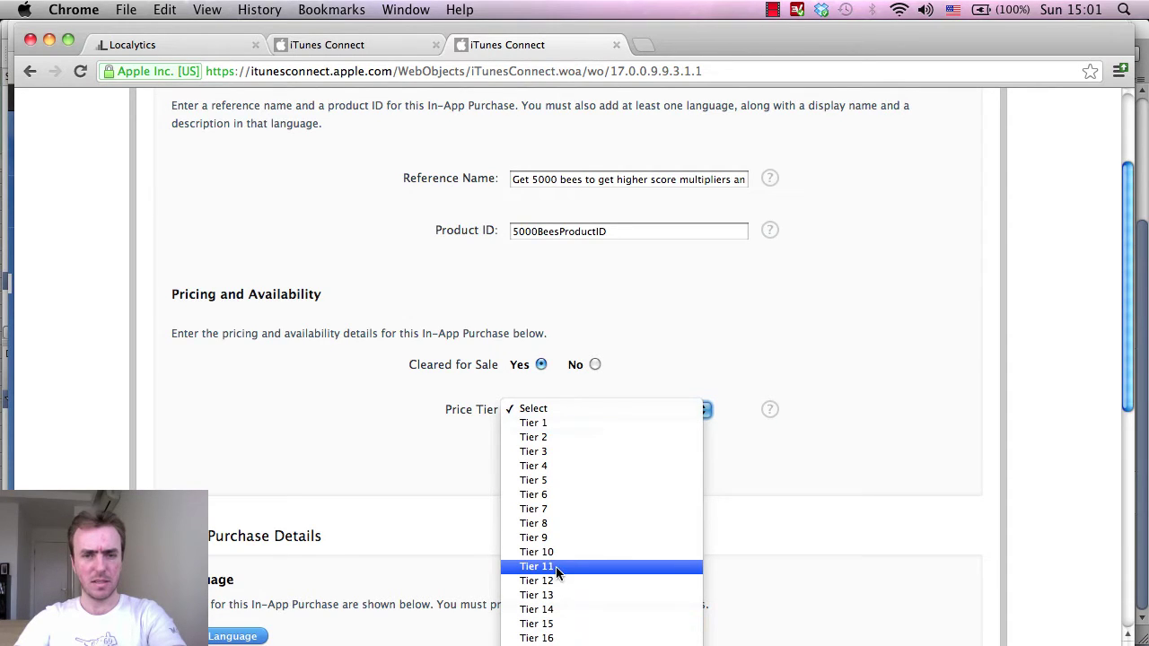
left_click(556, 623)
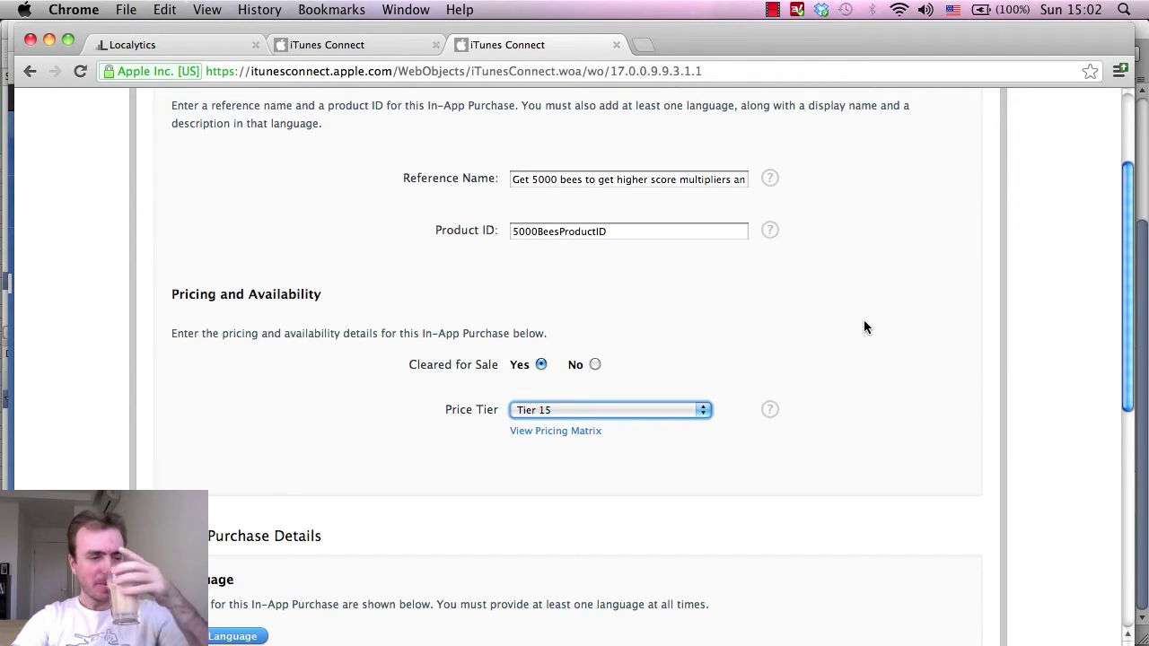
scroll(863, 323, "down", 1)
scroll(863, 334, "down", 2)
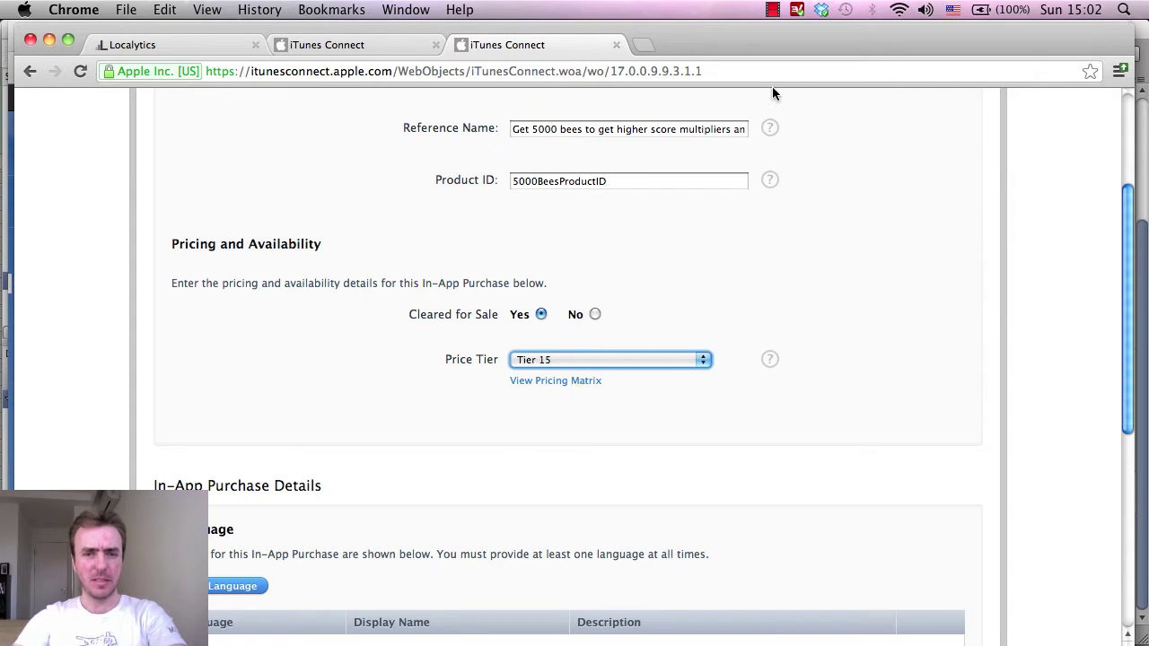
Open View Pricing Matrix and drag its blank popup window out of the way.
left_click(575, 381)
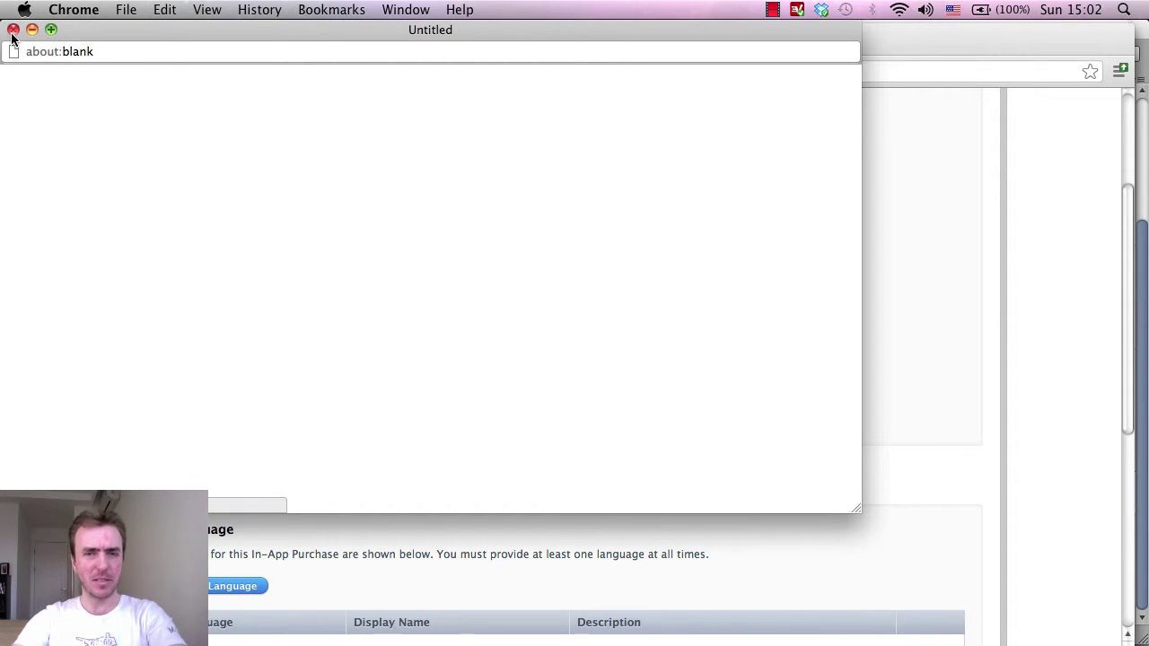
left_click_drag(95, 34, 235, 141)
left_click_drag(172, 114, 140, 78)
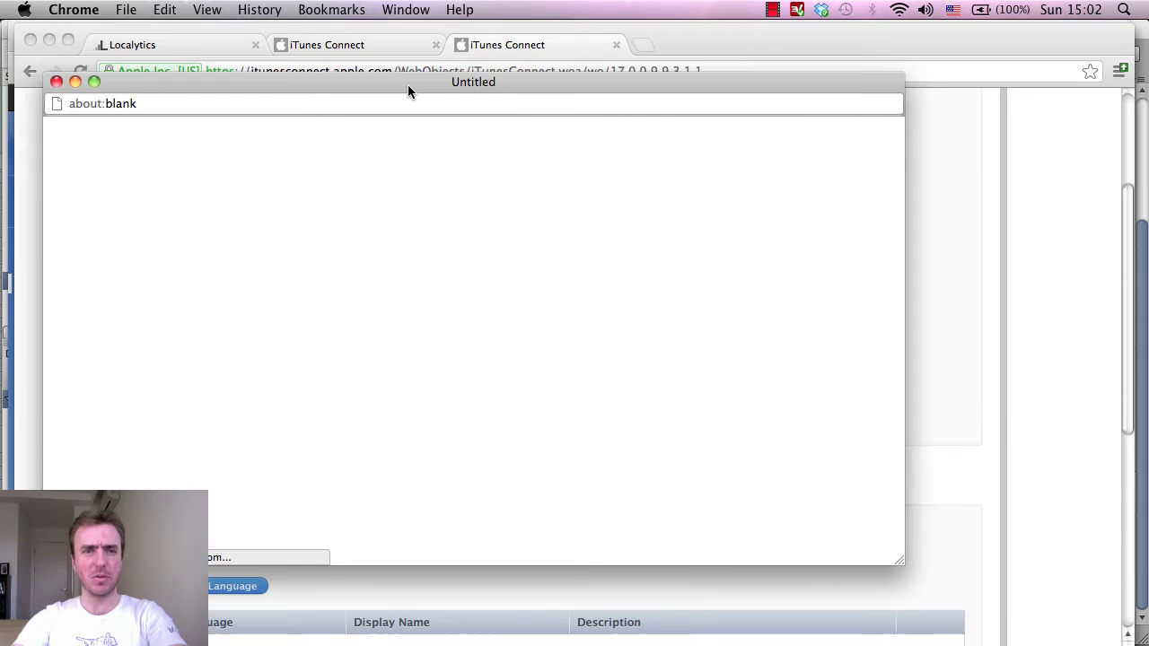
left_click_drag(410, 90, 389, 116)
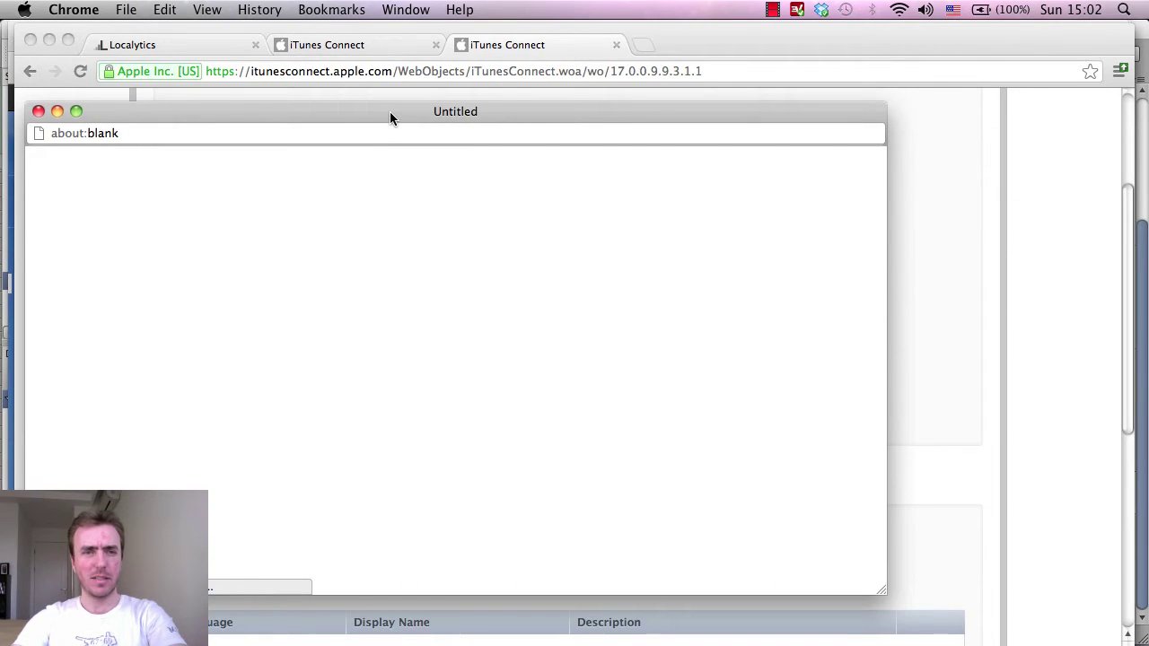
left_click_drag(390, 116, 655, 45)
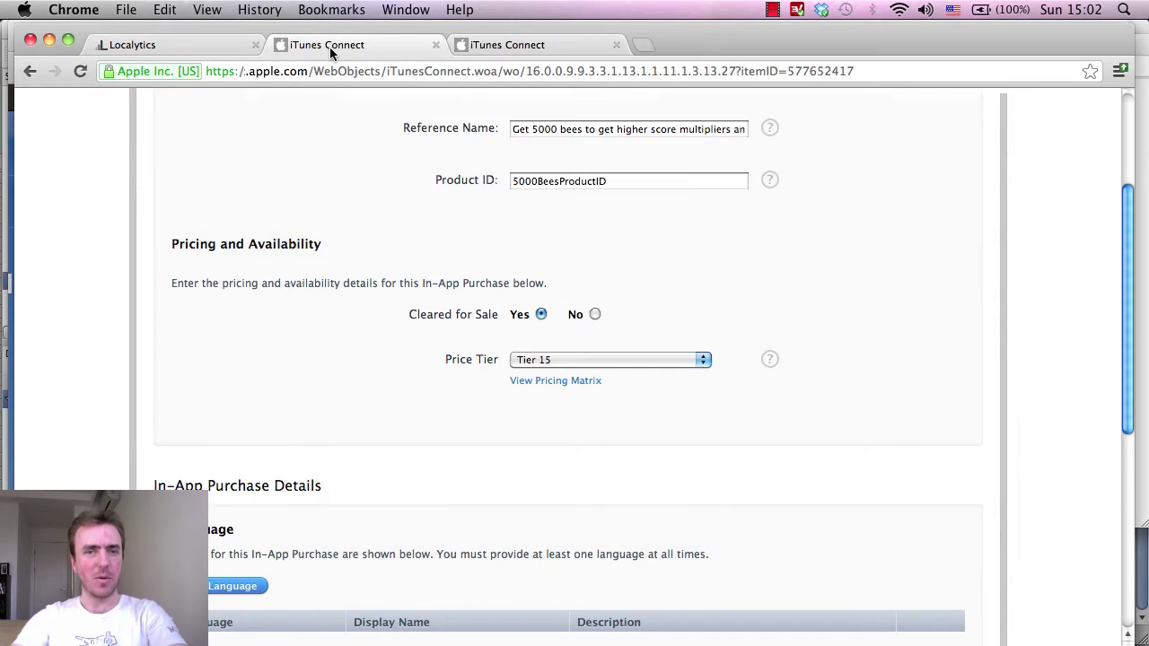
Try opening the 100-bee purchase's English language details, dismissing the failure messages.
scroll(864, 440, "down", 5)
scroll(864, 440, "down", 3)
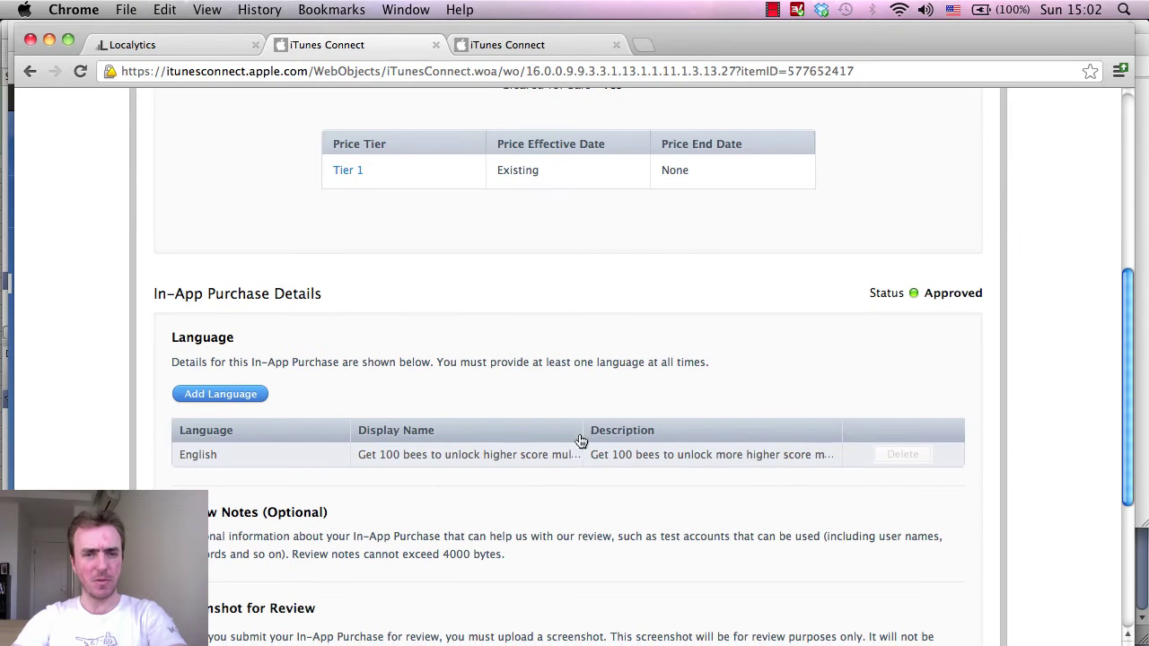
left_click(433, 458)
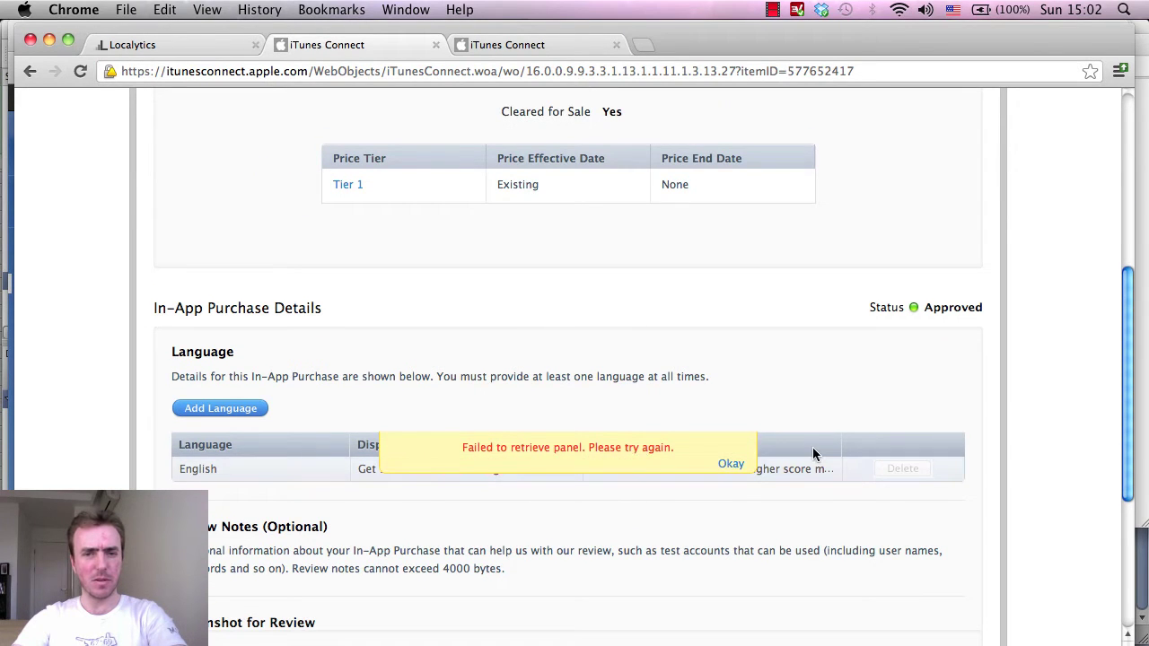
left_click(725, 464)
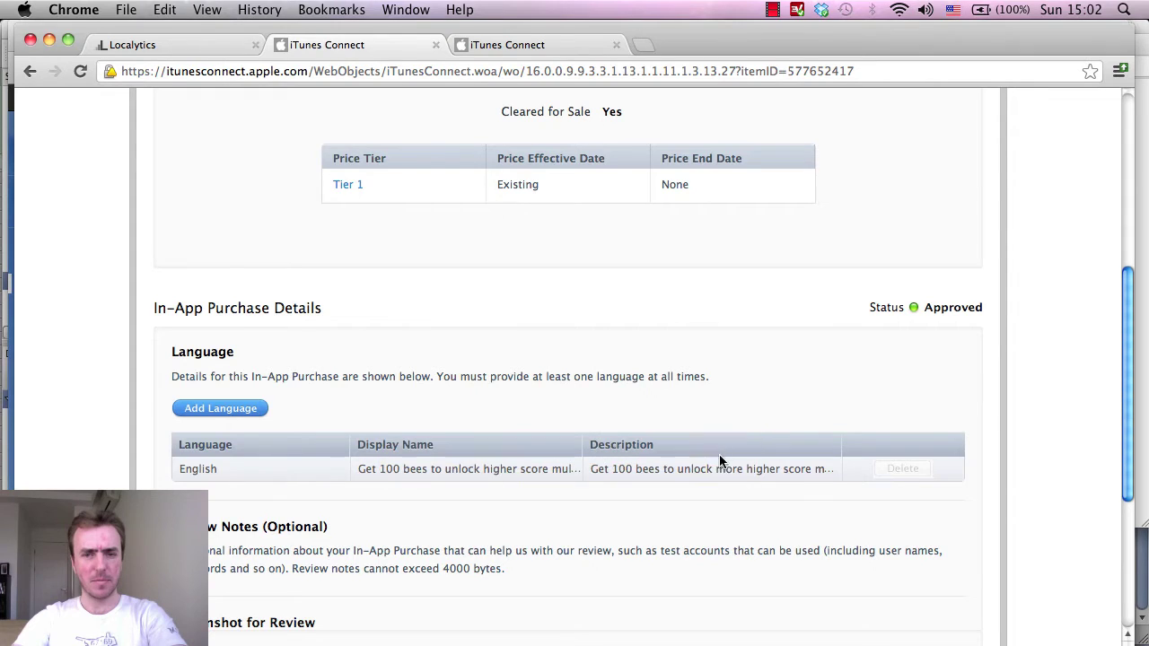
left_click(233, 475)
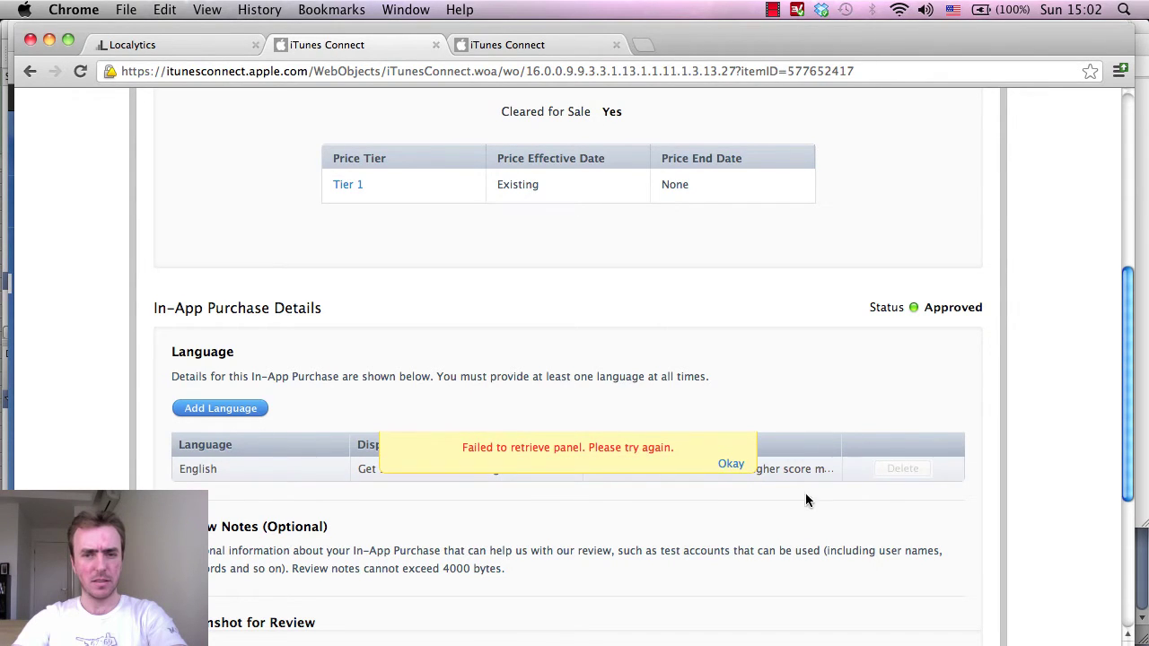
left_click(730, 464)
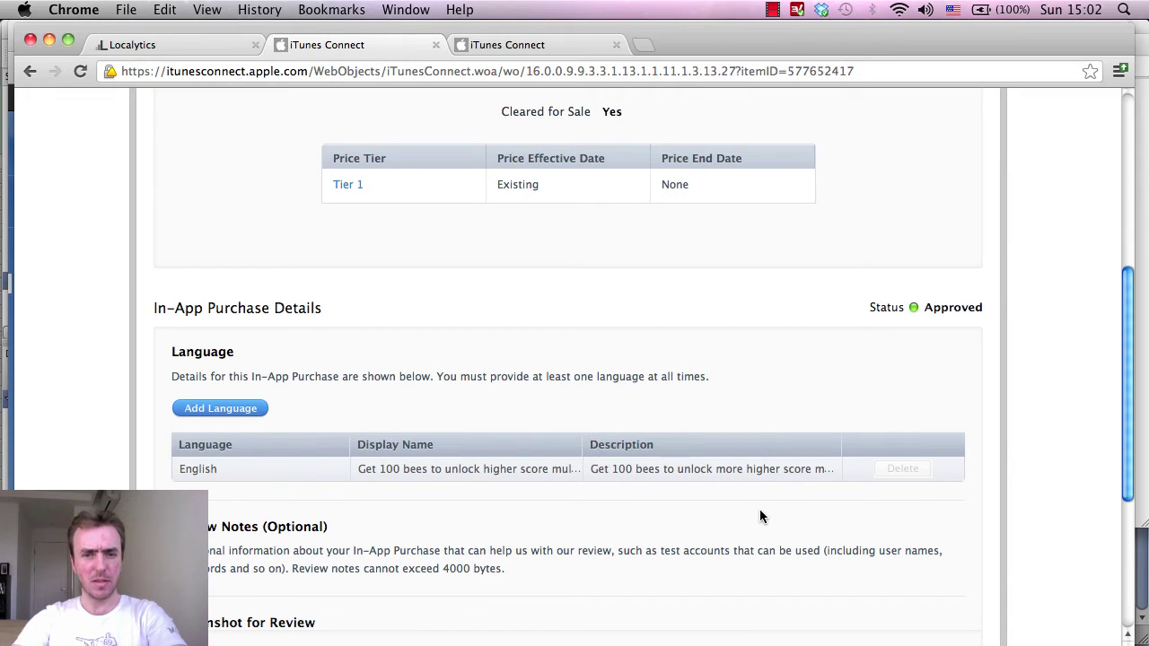
On the 5000-bee purchase form, attempt Add Language and dismiss the resulting error.
left_click(519, 53)
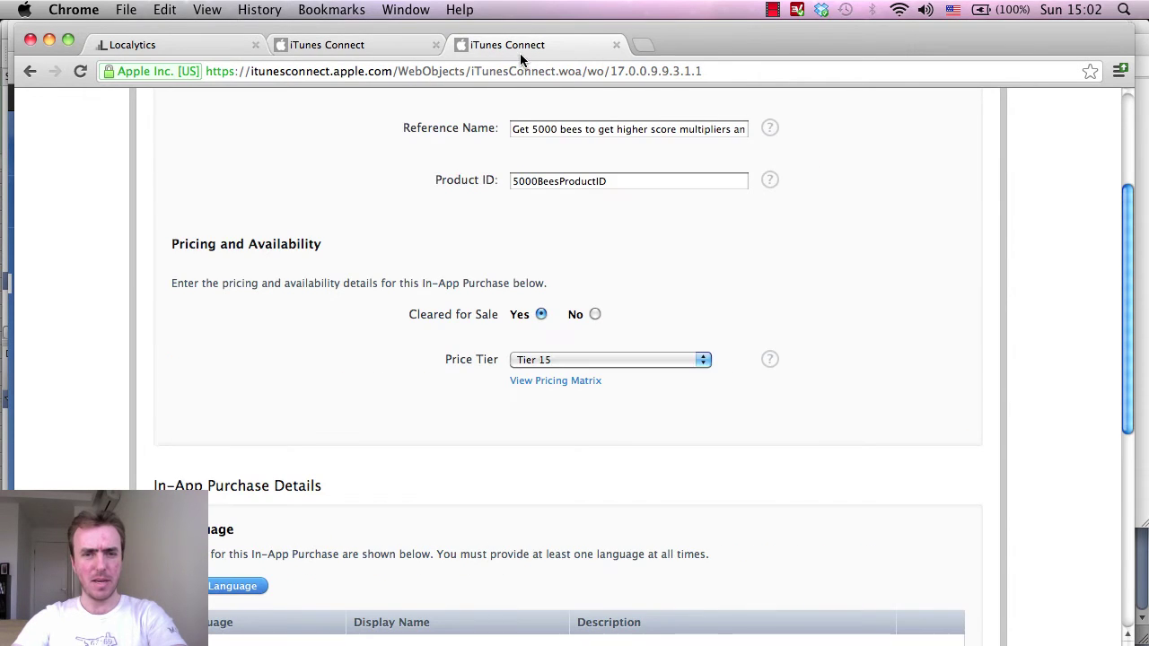
scroll(1054, 359, "down", 5)
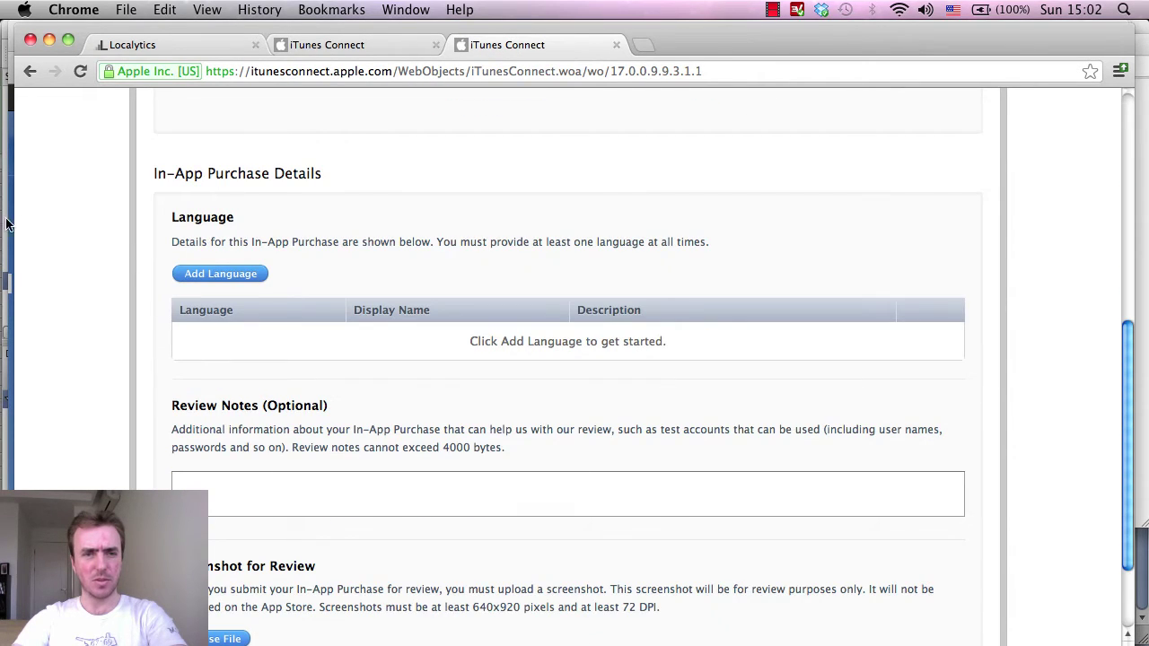
scroll(439, 333, "up", 5)
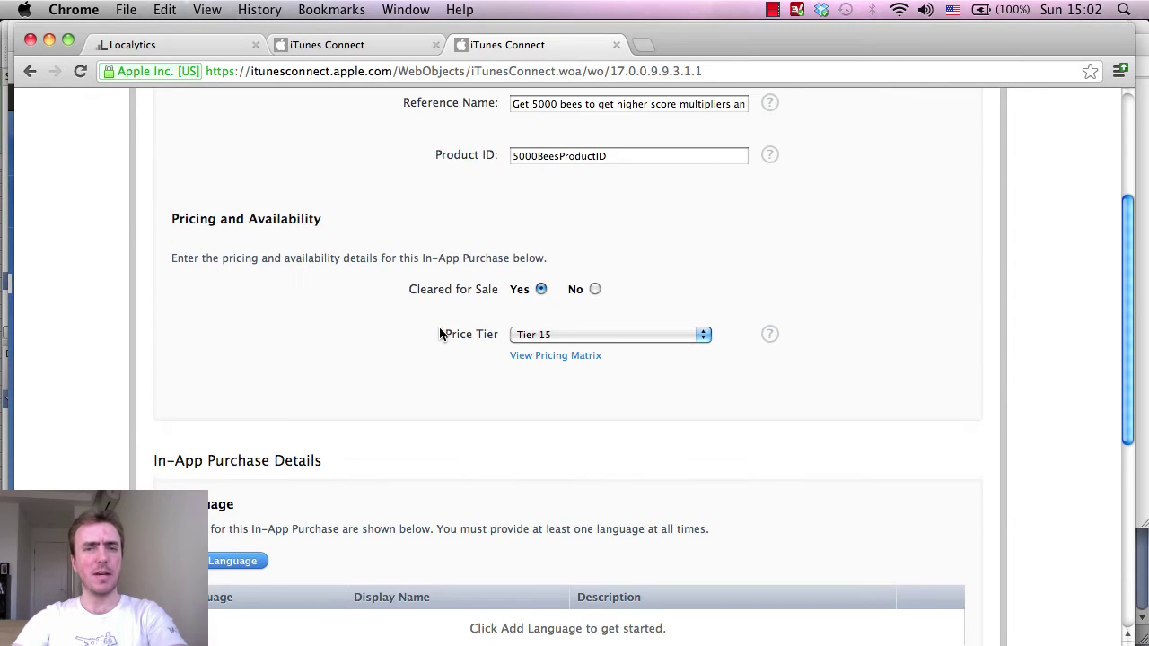
scroll(439, 330, "down", 1)
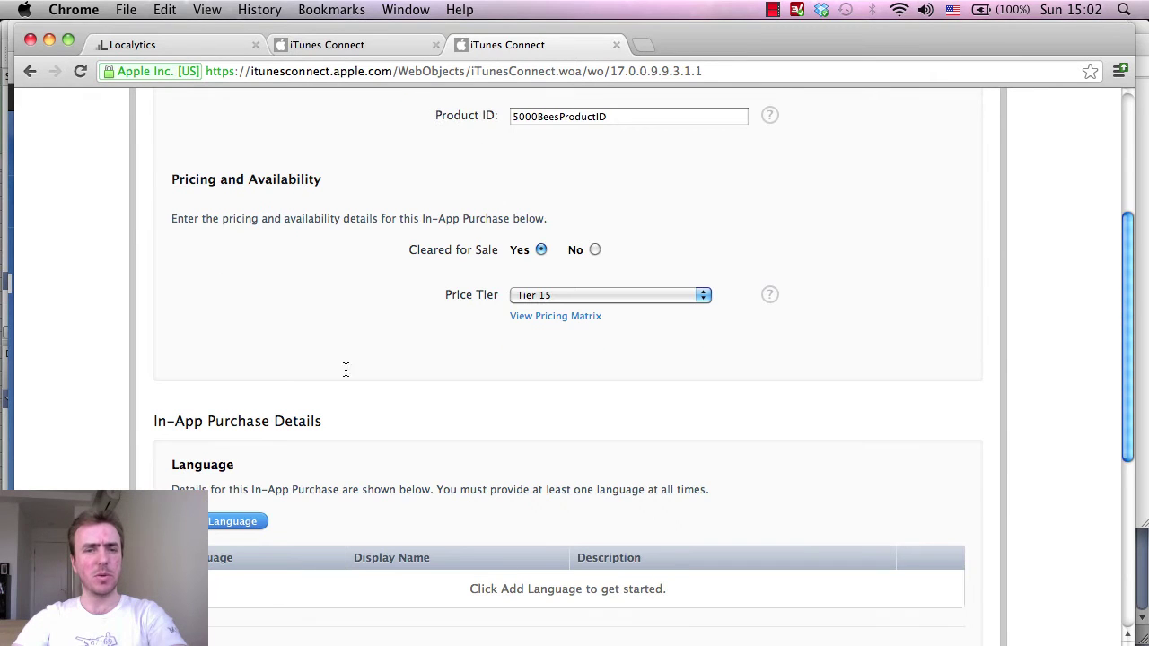
left_click(216, 523)
scroll(413, 480, "down", 3)
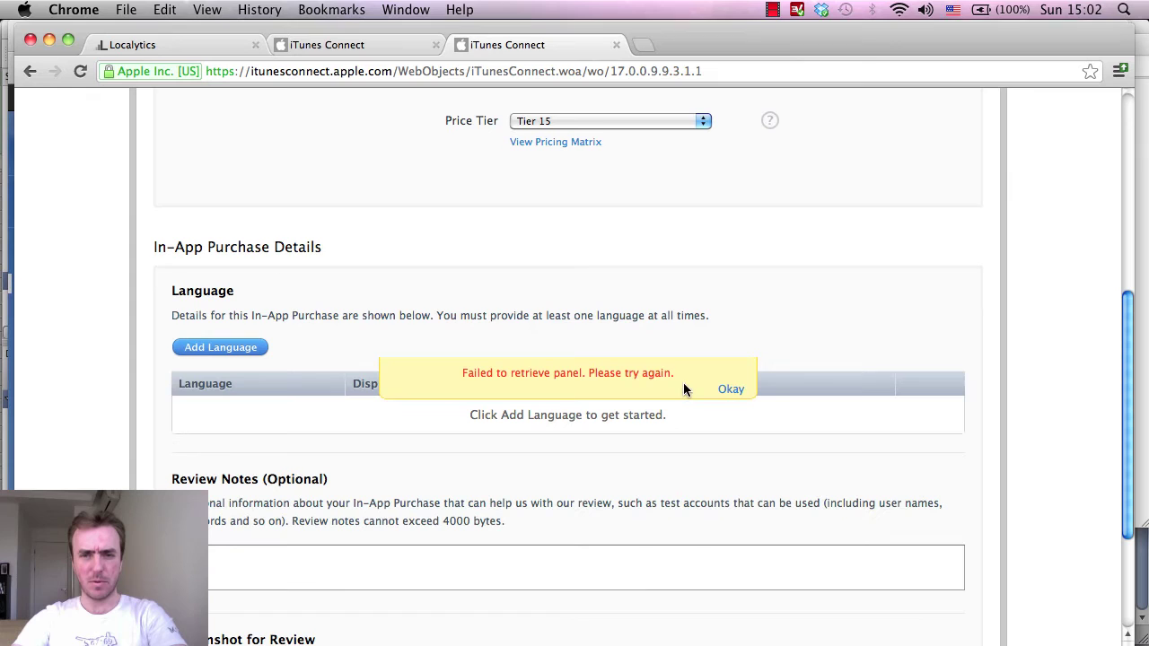
left_click(724, 395)
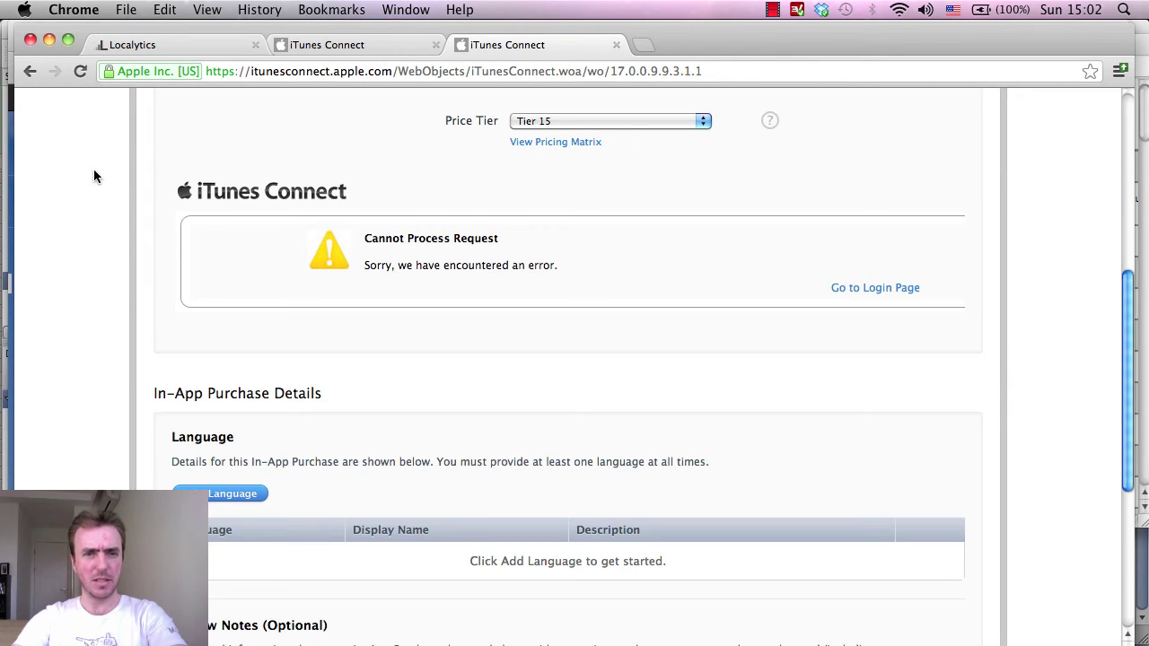
Select all the text in the Reference Name field.
scroll(90, 179, "up", 3)
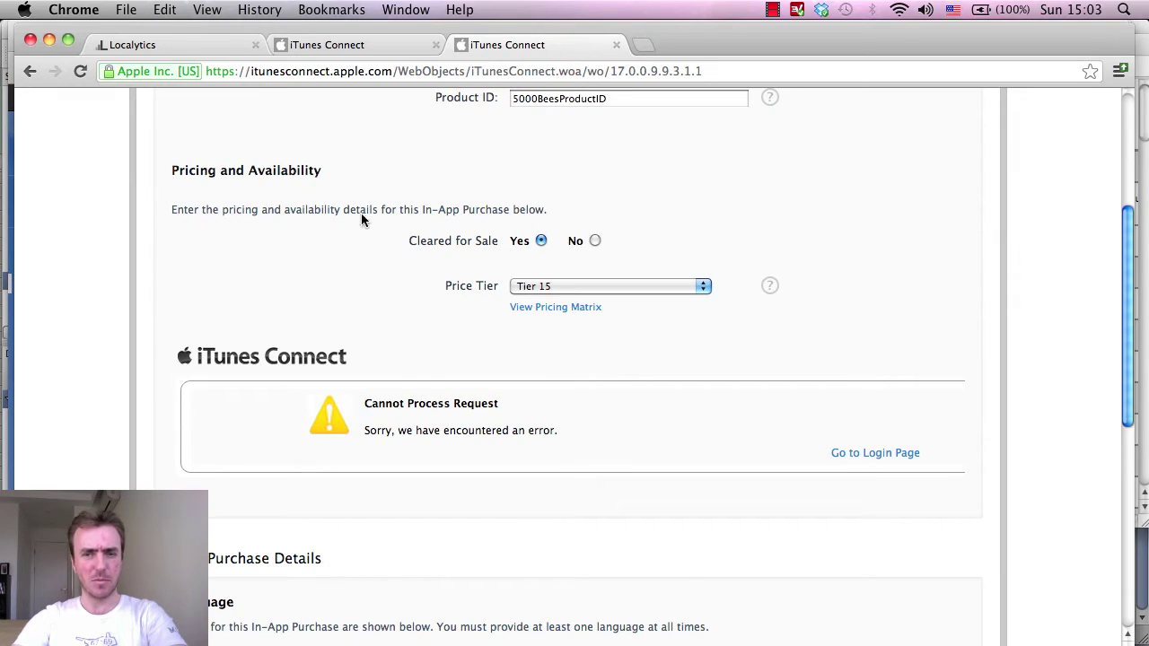
scroll(845, 449, "up", 3)
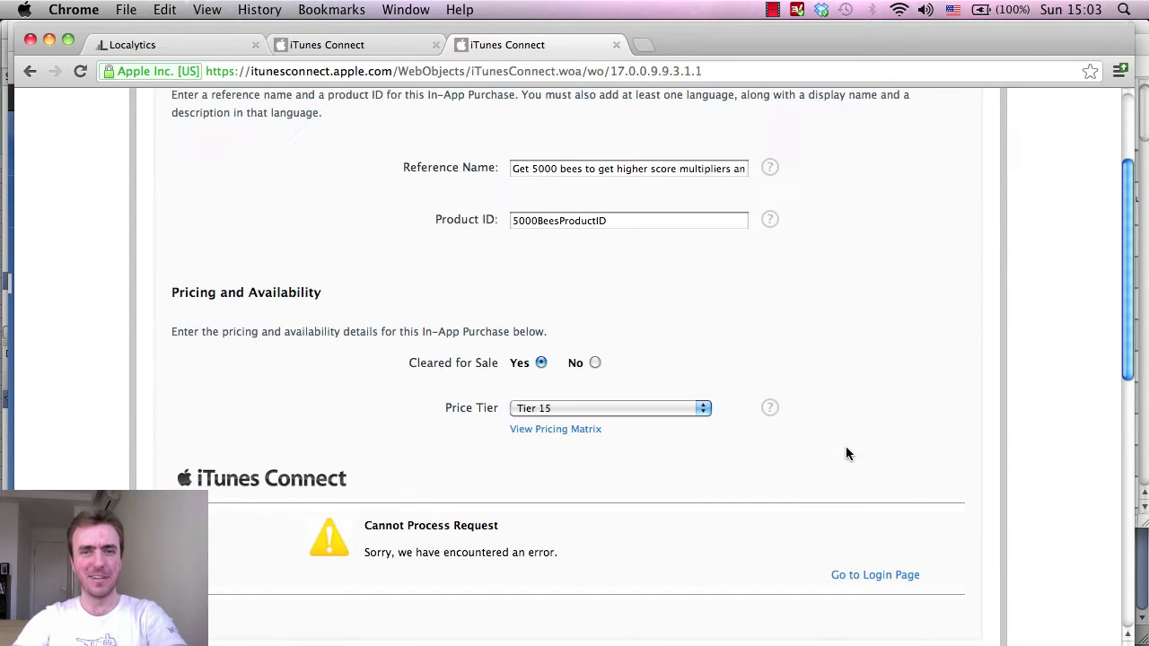
left_click(616, 168)
key("super+a")
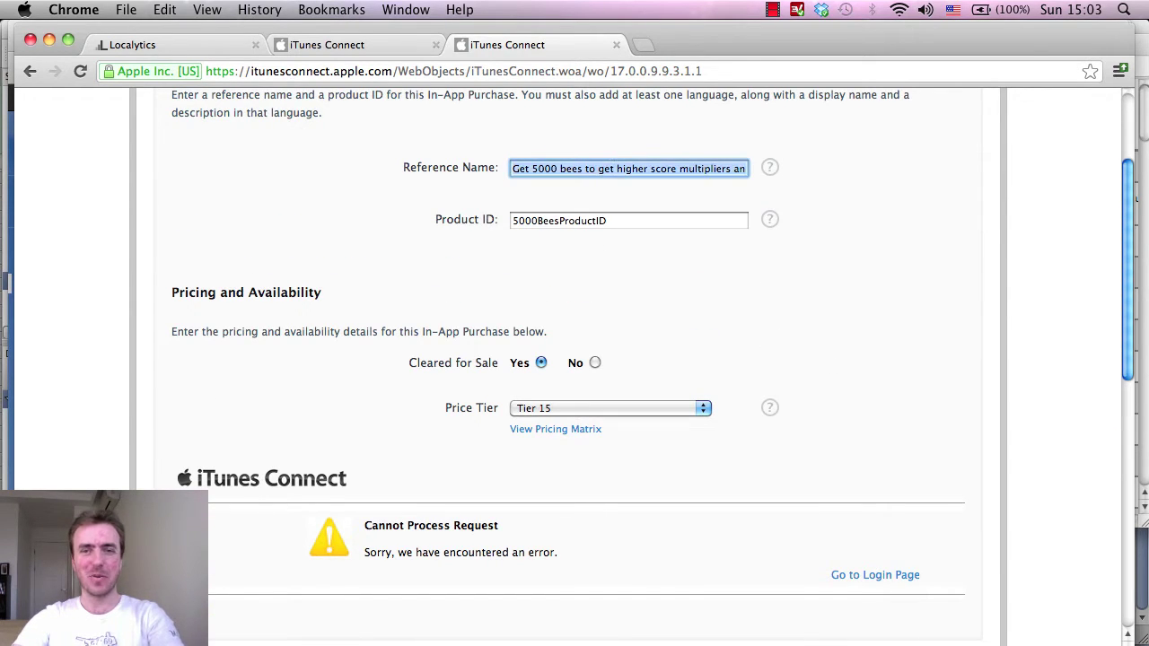
scroll(897, 242, "down", 5)
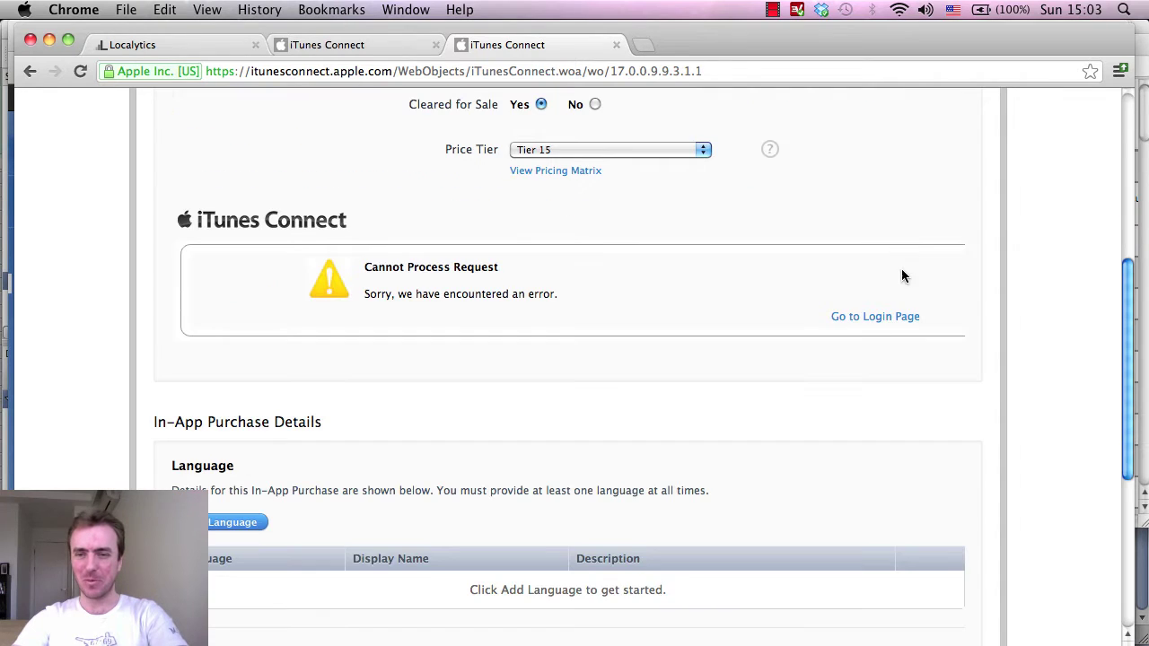
Sign back in to iTunes Connect with the account password.
left_click(887, 316)
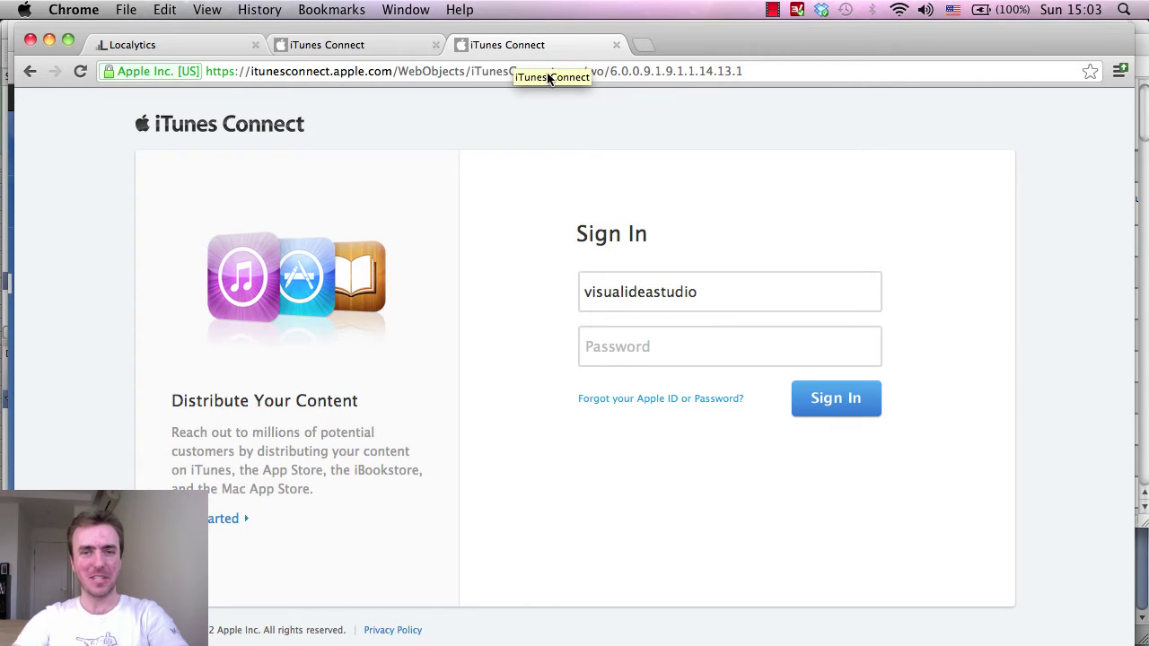
left_click(665, 334)
type("abc")
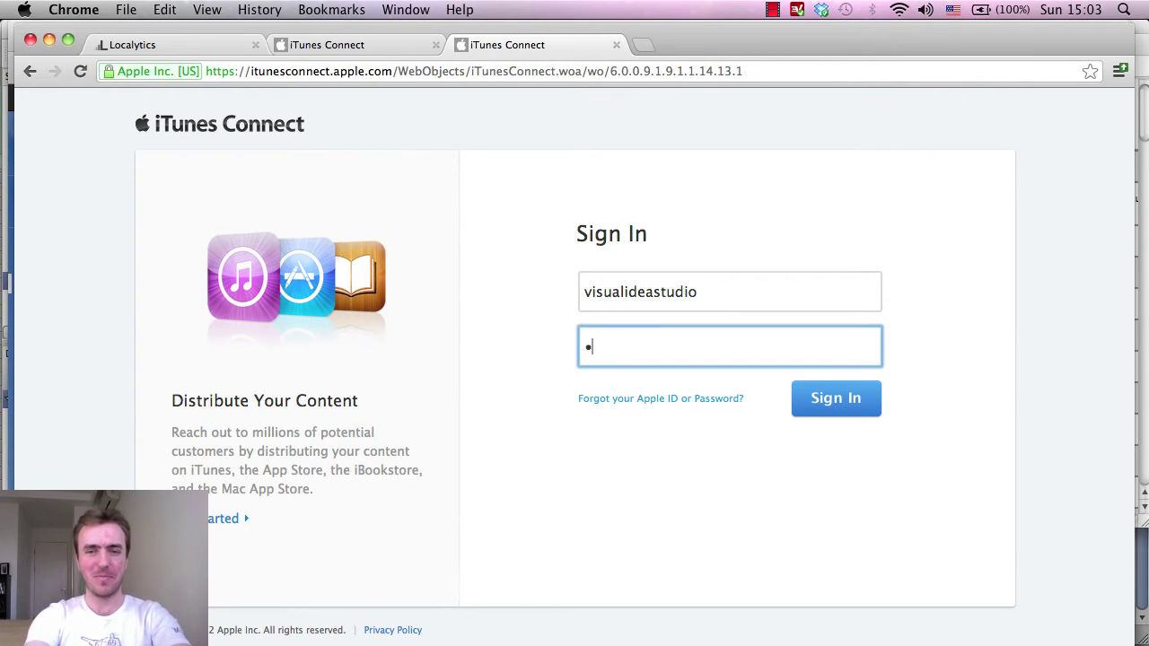
key("BackSpace")
key("BackSpace")
key("BackSpace")
type("••••••••")
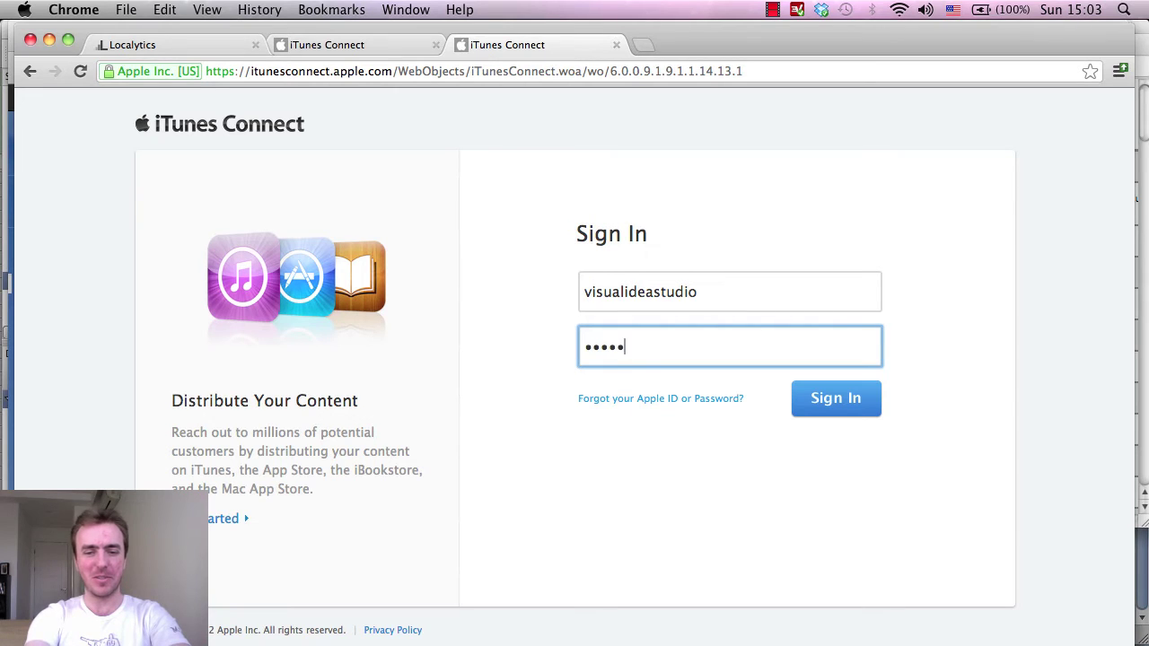
key("Return")
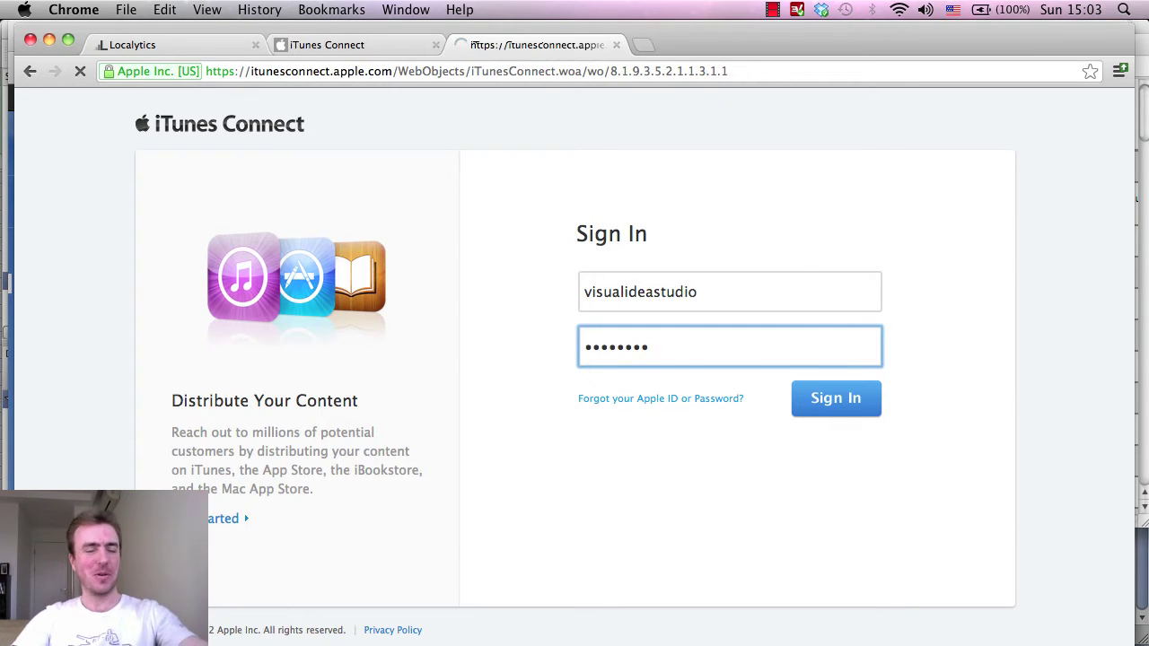
Open Super Bug Killer's in-app purchases and create a new Consumable purchase.
scroll(957, 449, "down", 3)
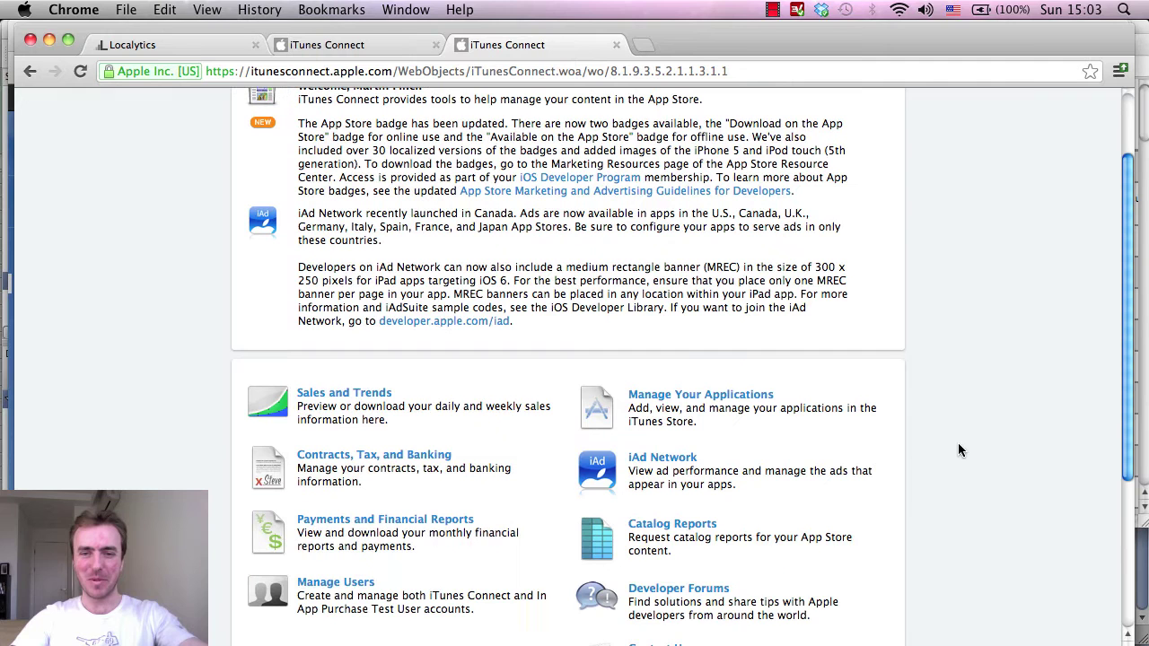
left_click(709, 395)
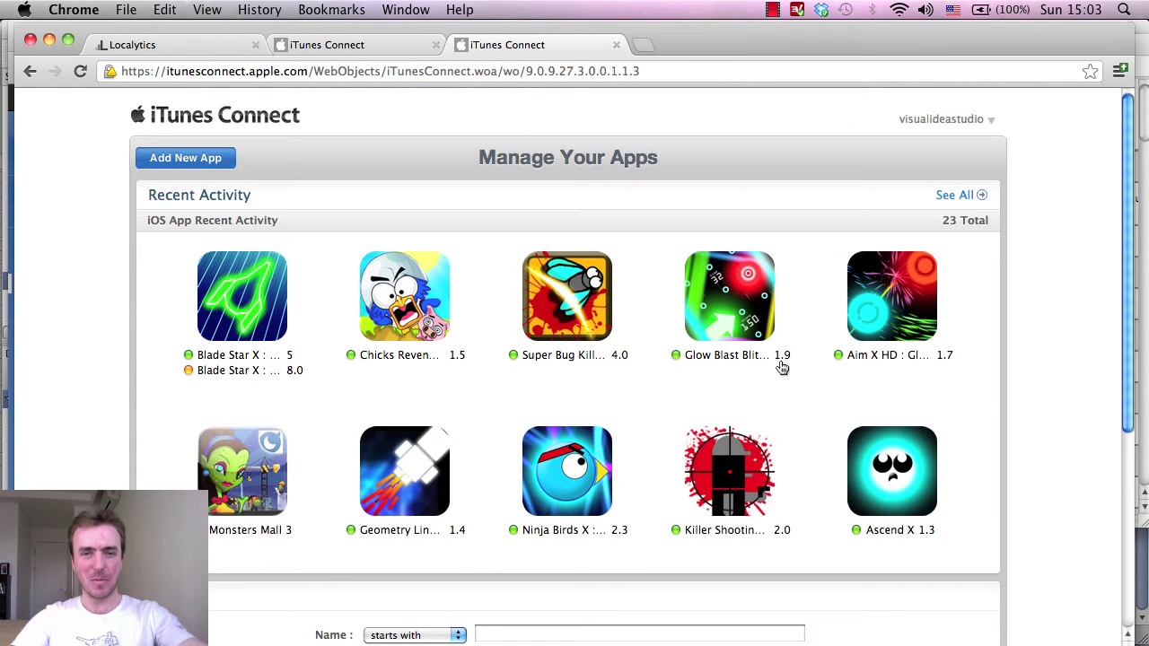
left_click(547, 296)
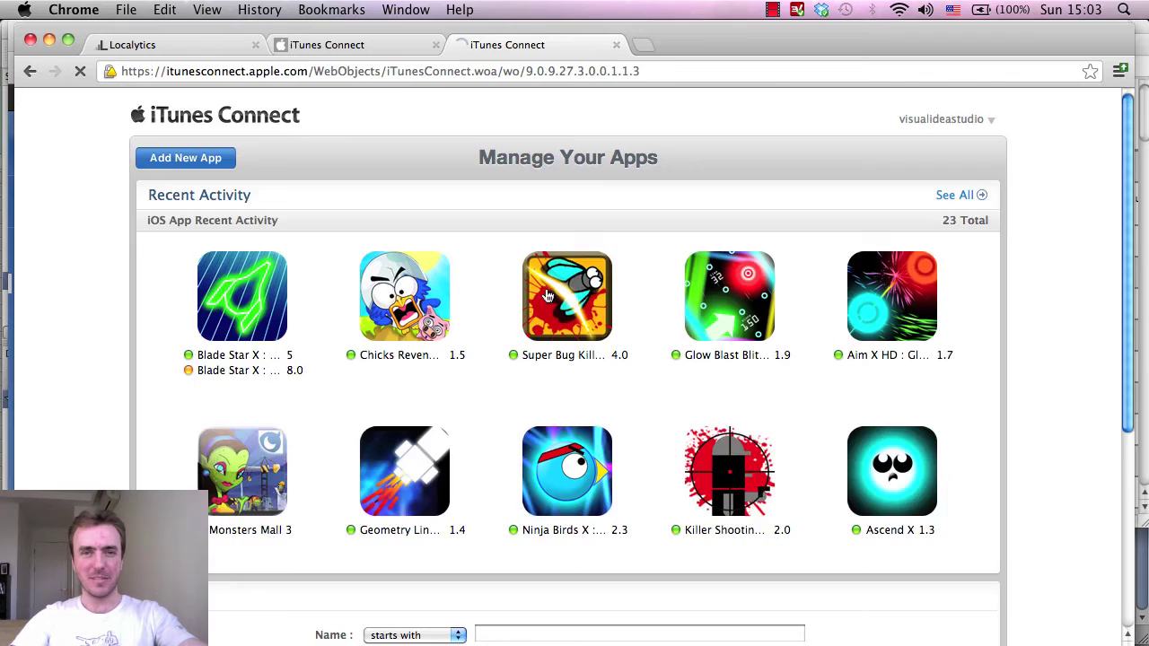
scroll(679, 338, "down", 3)
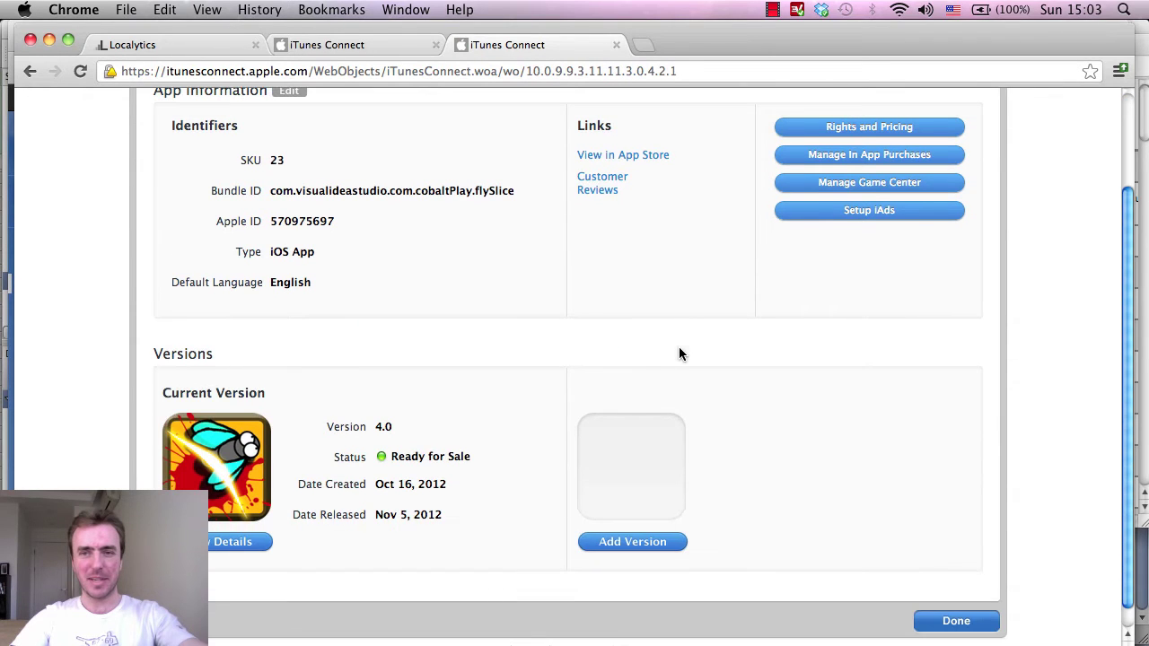
left_click(829, 158)
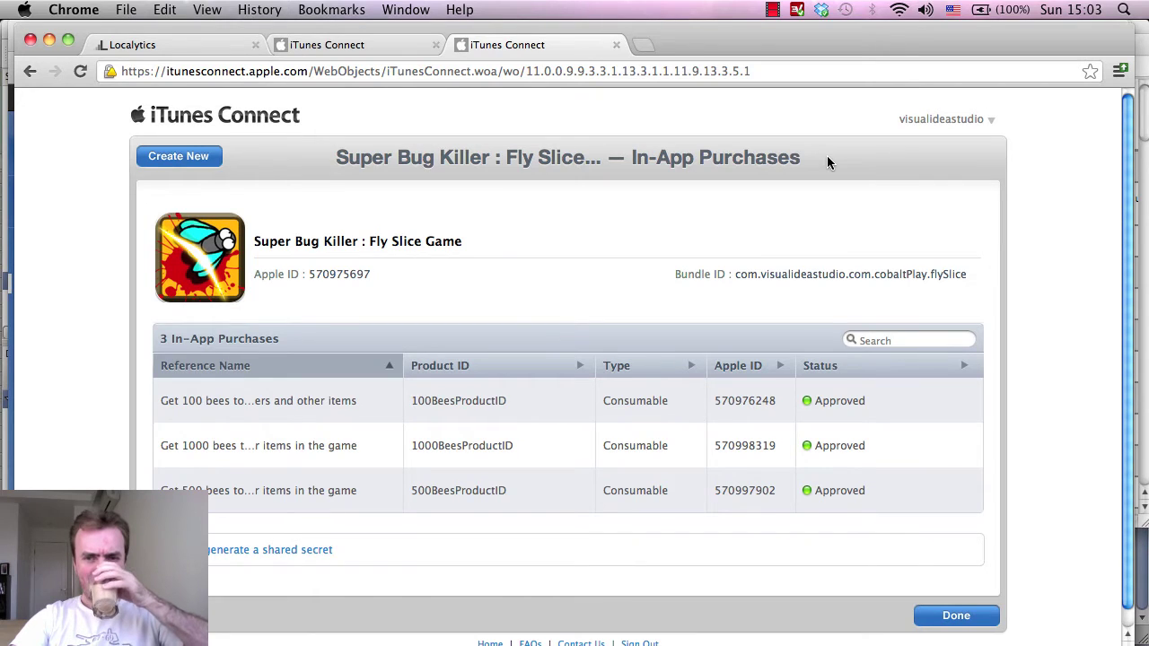
left_click(177, 161)
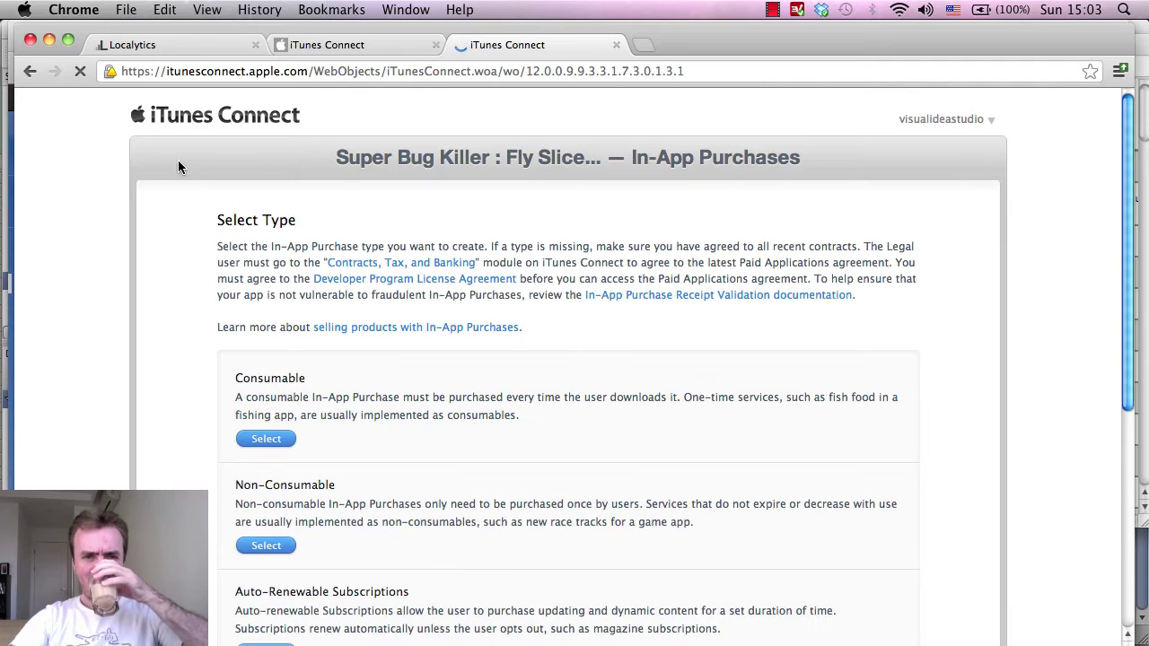
left_click(254, 437)
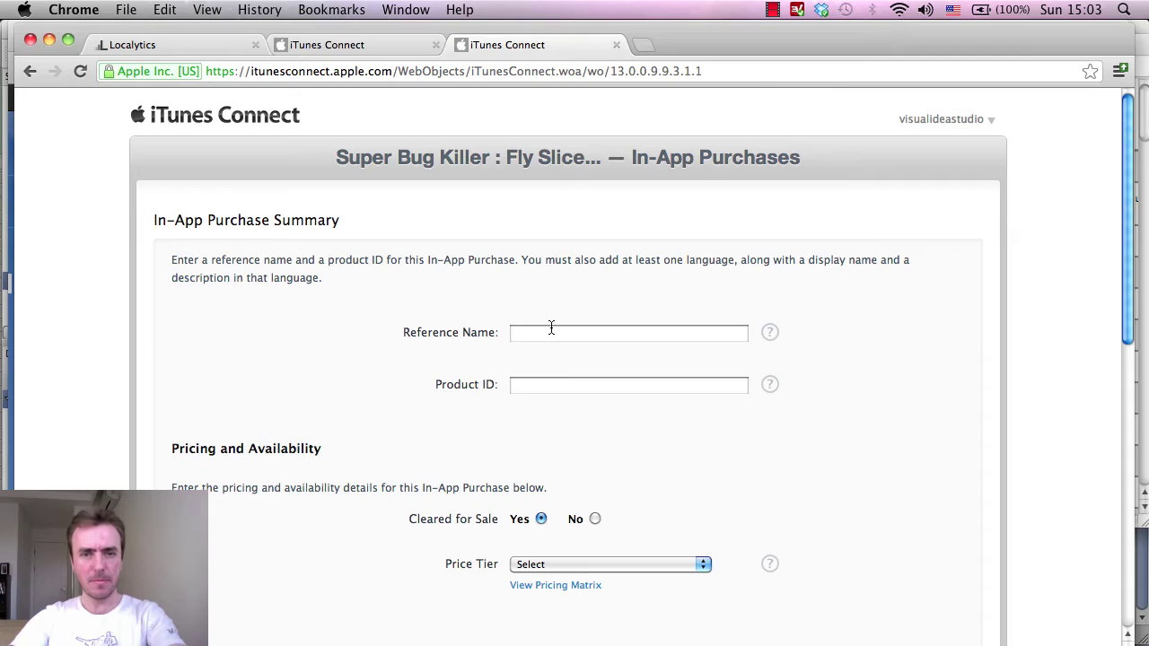
Paste the 5000-bees description into the Reference Name field.
left_click(551, 329)
key("super+v")
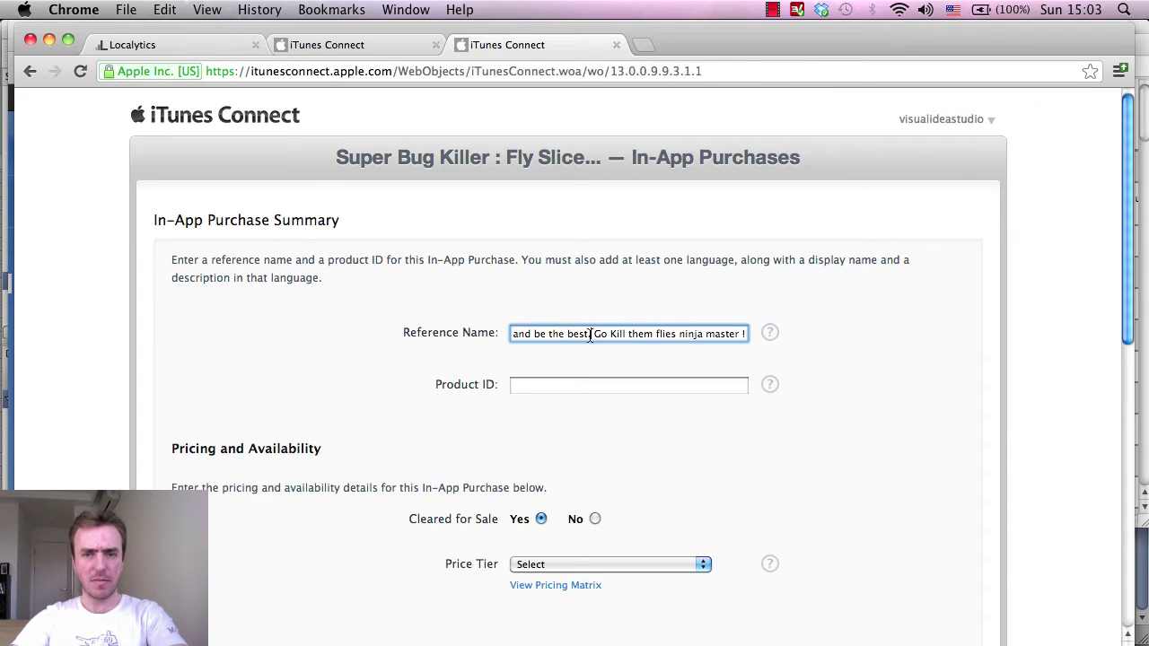
left_click_drag(590, 335, 390, 335)
left_click(583, 335)
left_click_drag(632, 335, 880, 341)
left_click(635, 392)
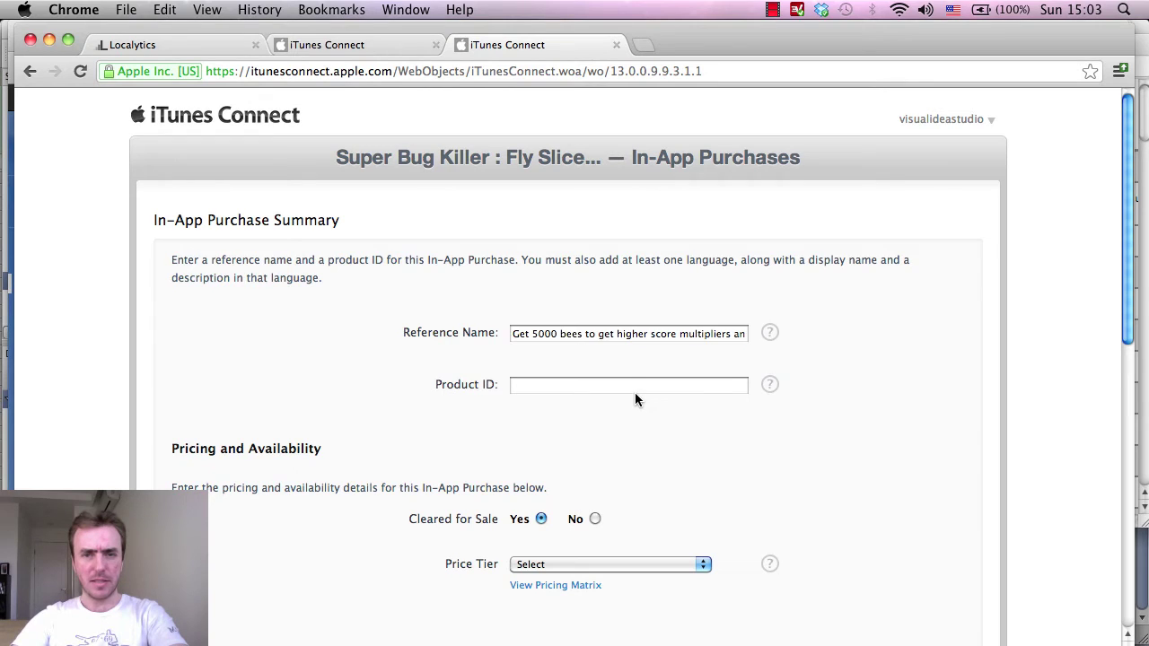
Set Product ID to 5000BeesProductID, copied from the shop script, and choose price Tier 15.
left_click(630, 387)
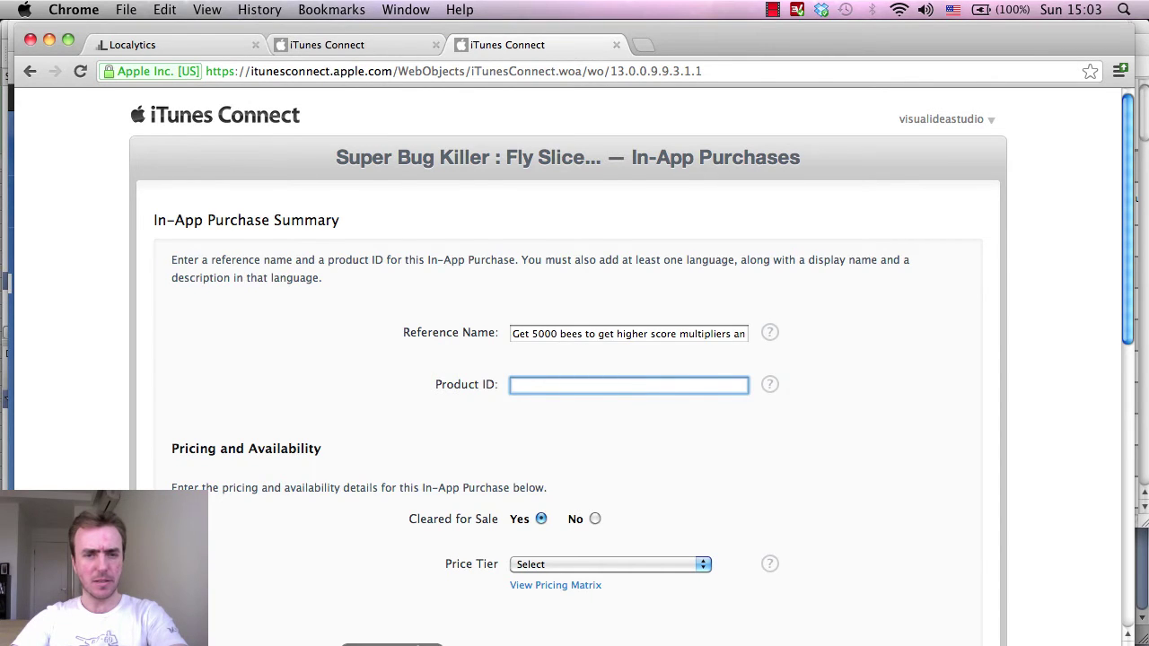
key("super+Tab")
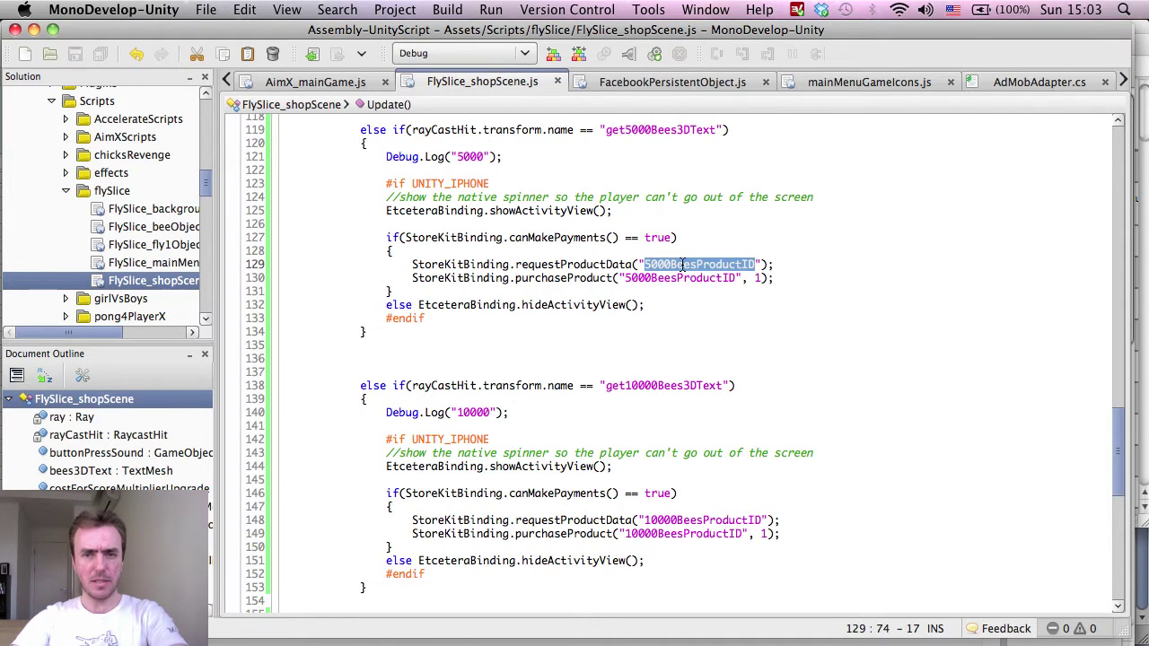
key("super+c")
key("super+Tab")
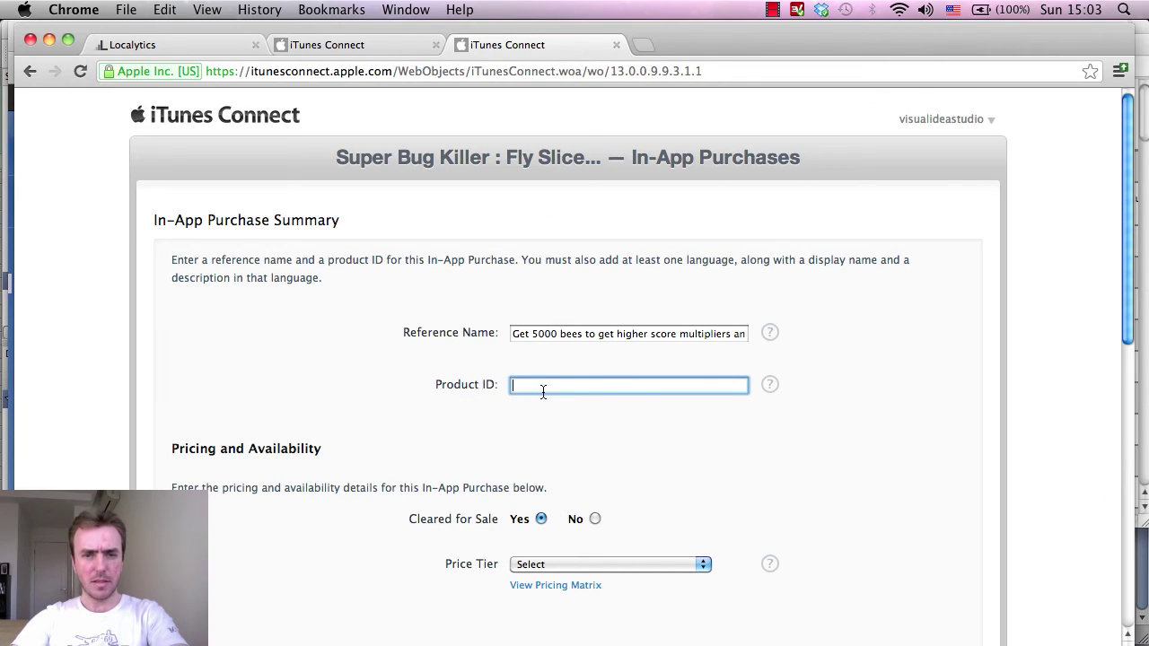
key("super+v")
scroll(792, 395, "down", 3)
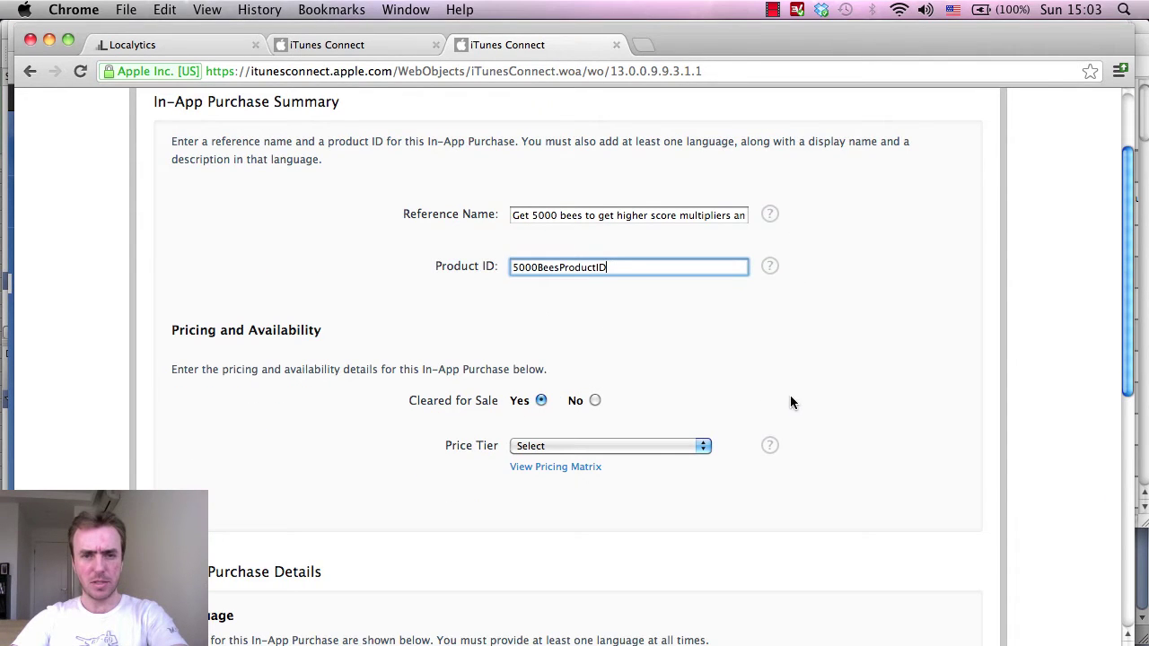
left_click(581, 446)
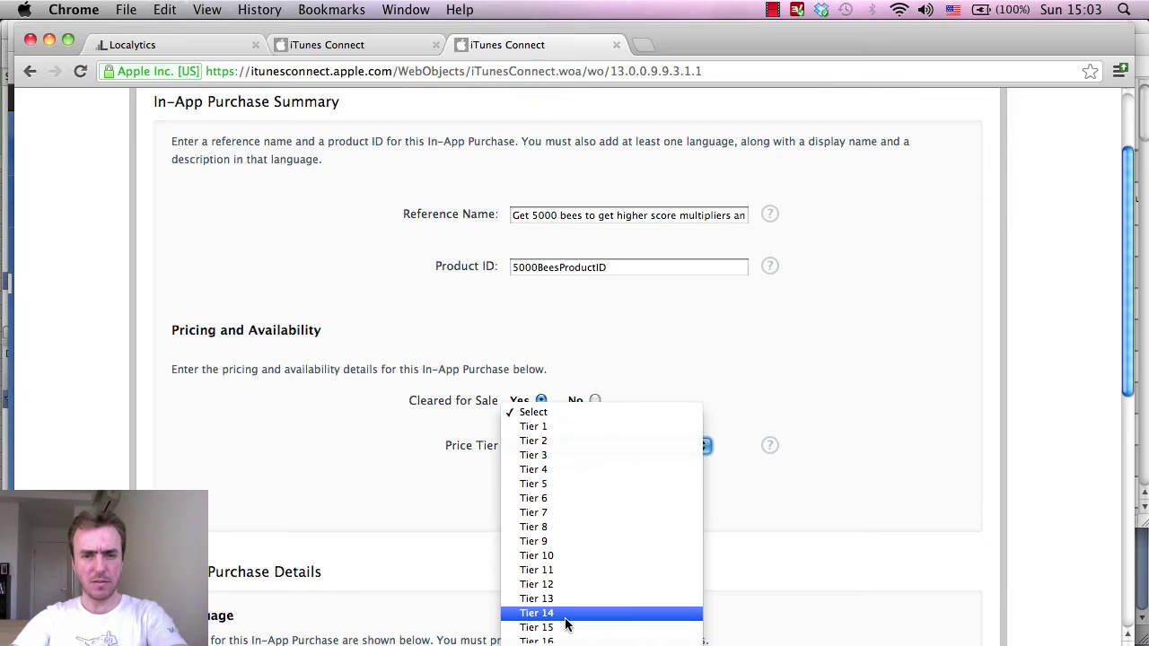
left_click(568, 628)
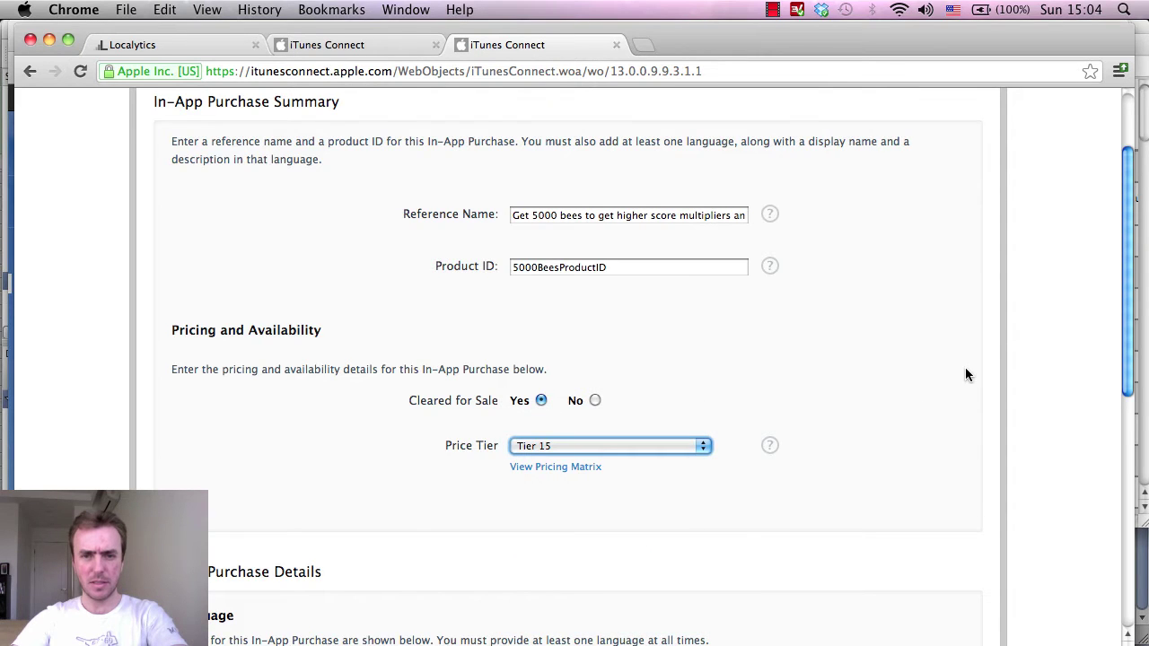
Compare the pricing matrix's Tier 15 (US$14.99) against the bee pricing notes.
left_click(1139, 56)
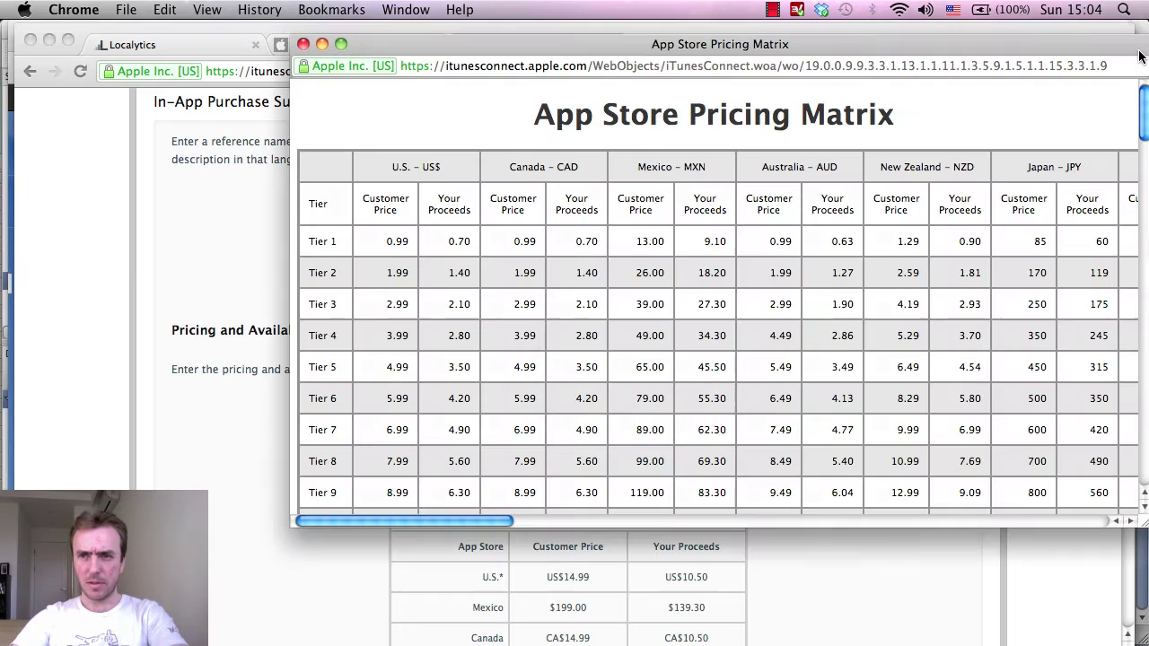
scroll(711, 365, "down", 1)
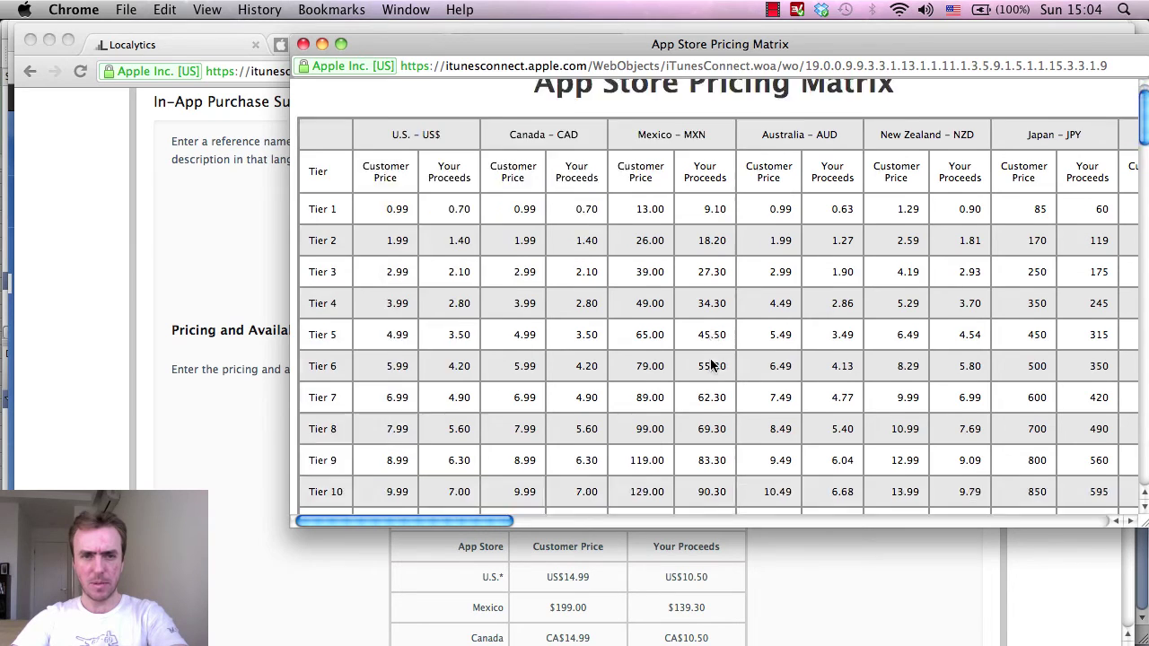
scroll(710, 364, "down", 8)
scroll(710, 364, "up", 8)
scroll(710, 364, "down", 4)
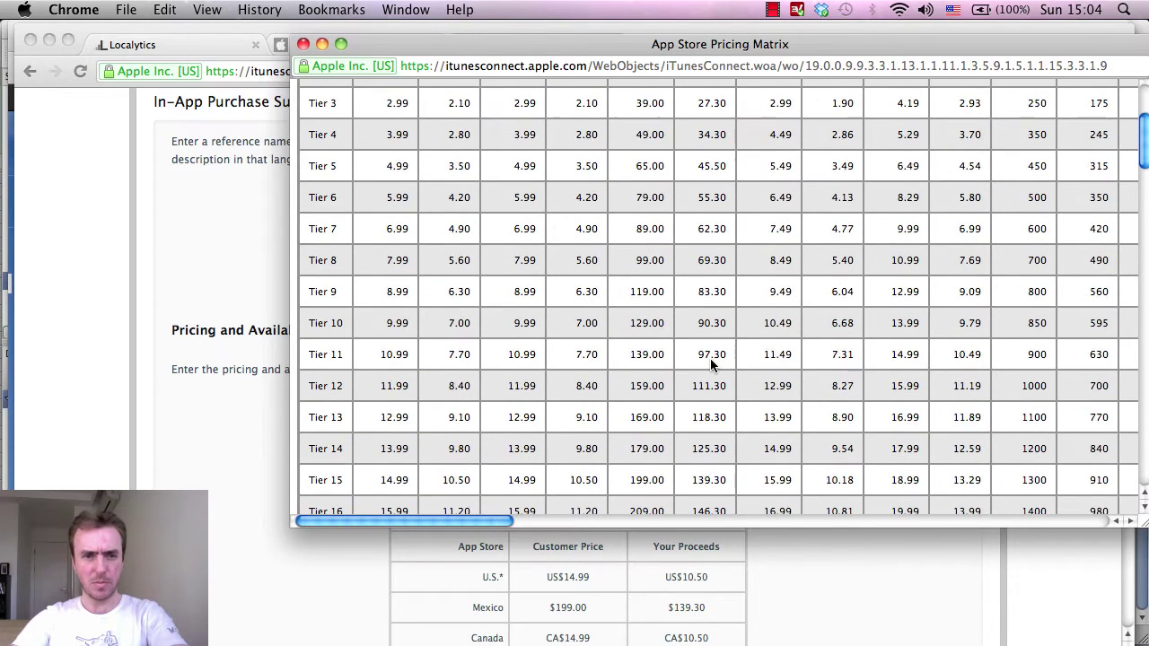
scroll(710, 362, "down", 2)
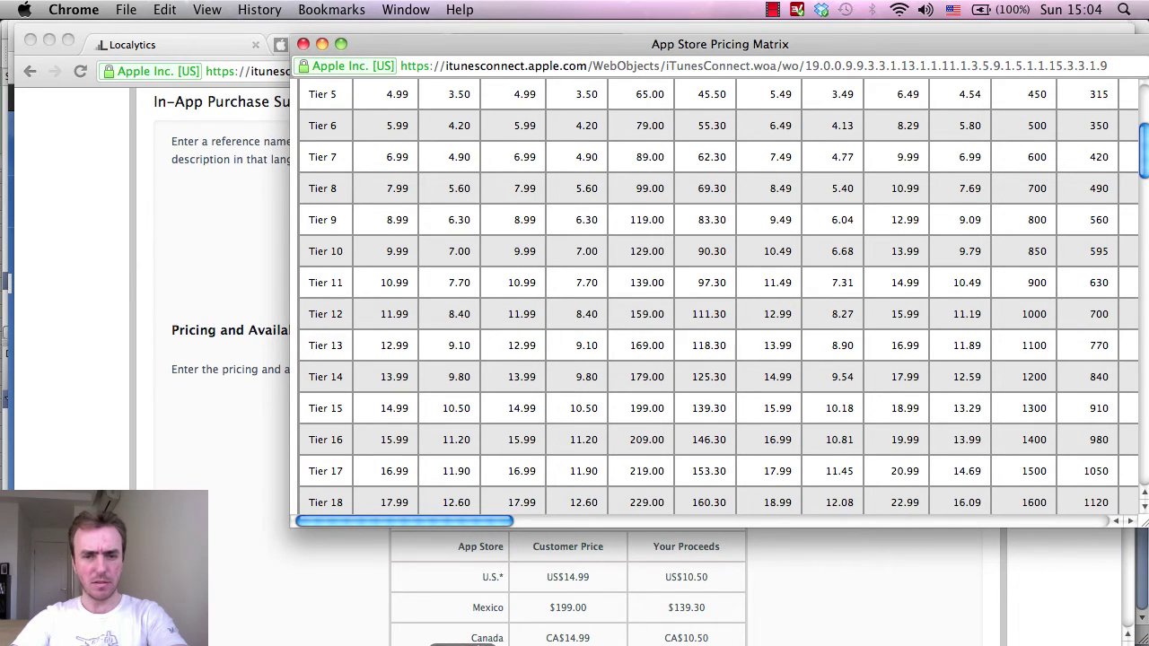
key("super+Tab")
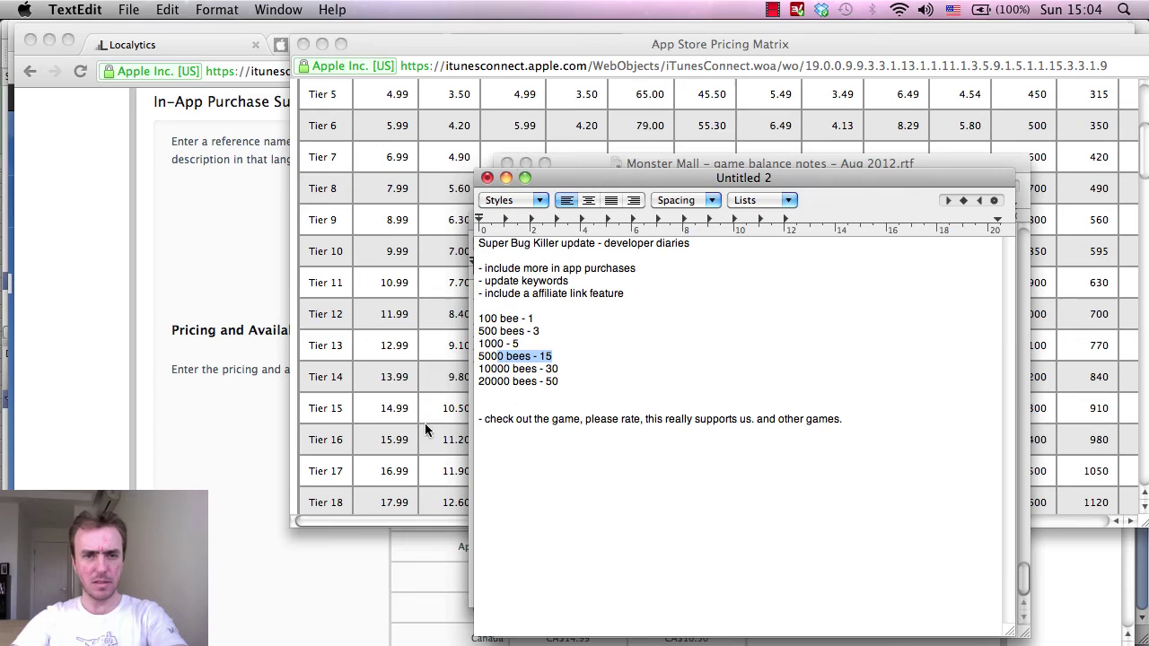
left_click(523, 345)
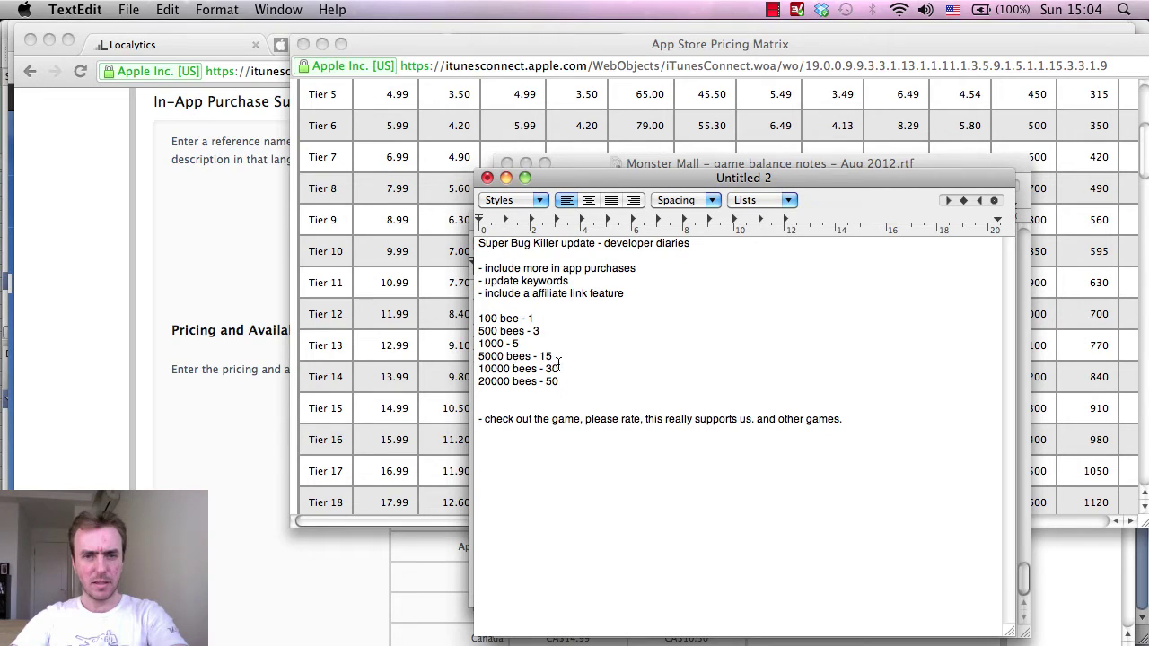
Go back to the purchase form and scroll down to the Add Language section.
left_click(222, 445)
scroll(221, 425, "down", 3)
scroll(583, 471, "down", 1)
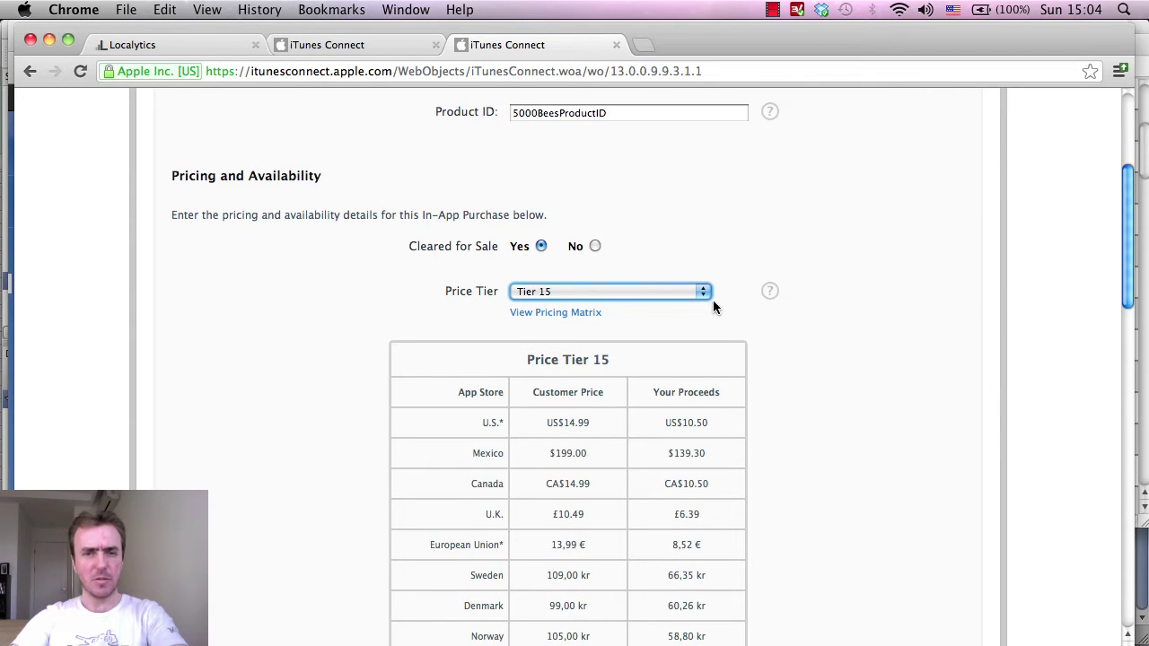
scroll(715, 305, "down", 8)
scroll(946, 362, "up", 5)
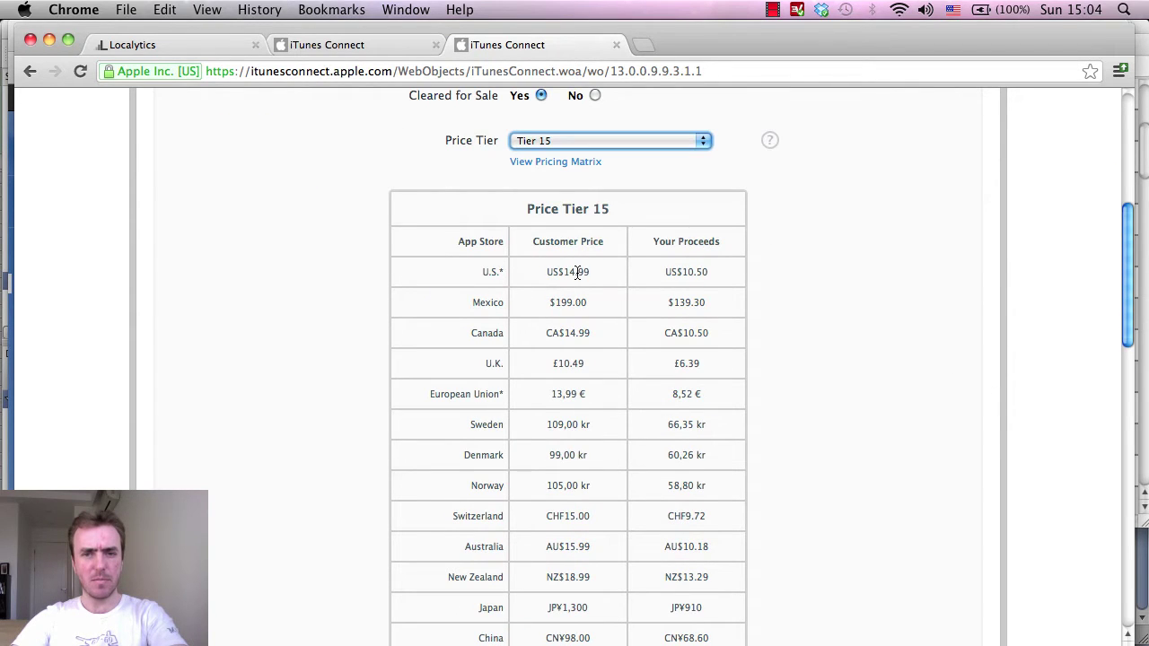
scroll(857, 323, "down", 5)
scroll(888, 323, "up", 4)
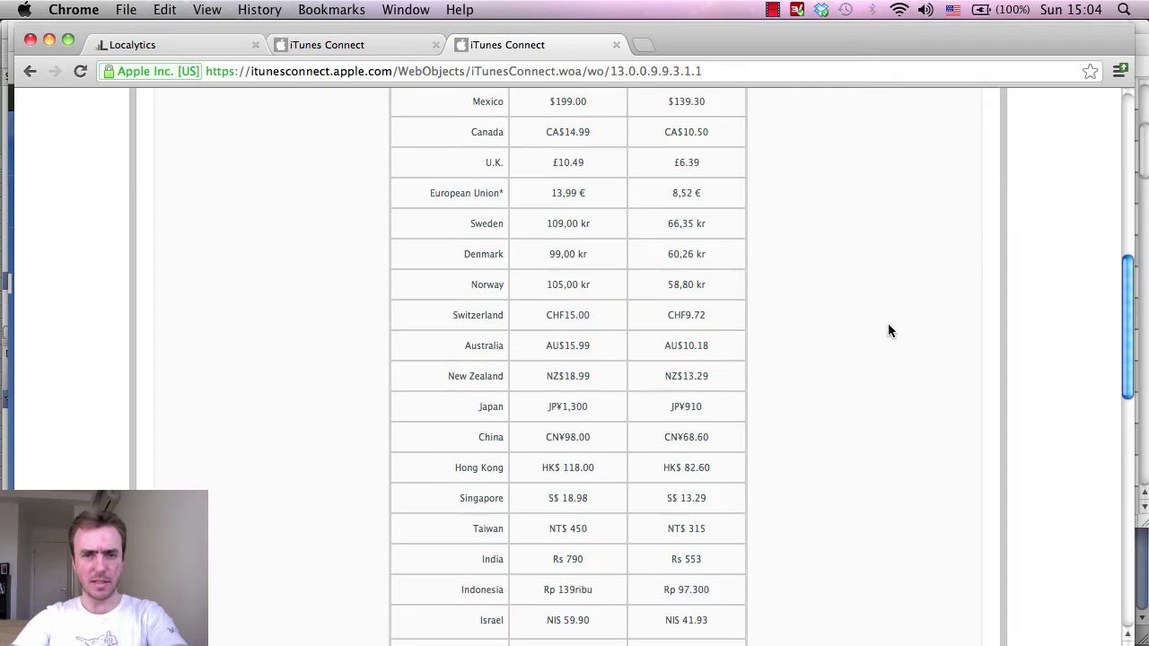
scroll(831, 292, "down", 11)
scroll(831, 292, "down", 5)
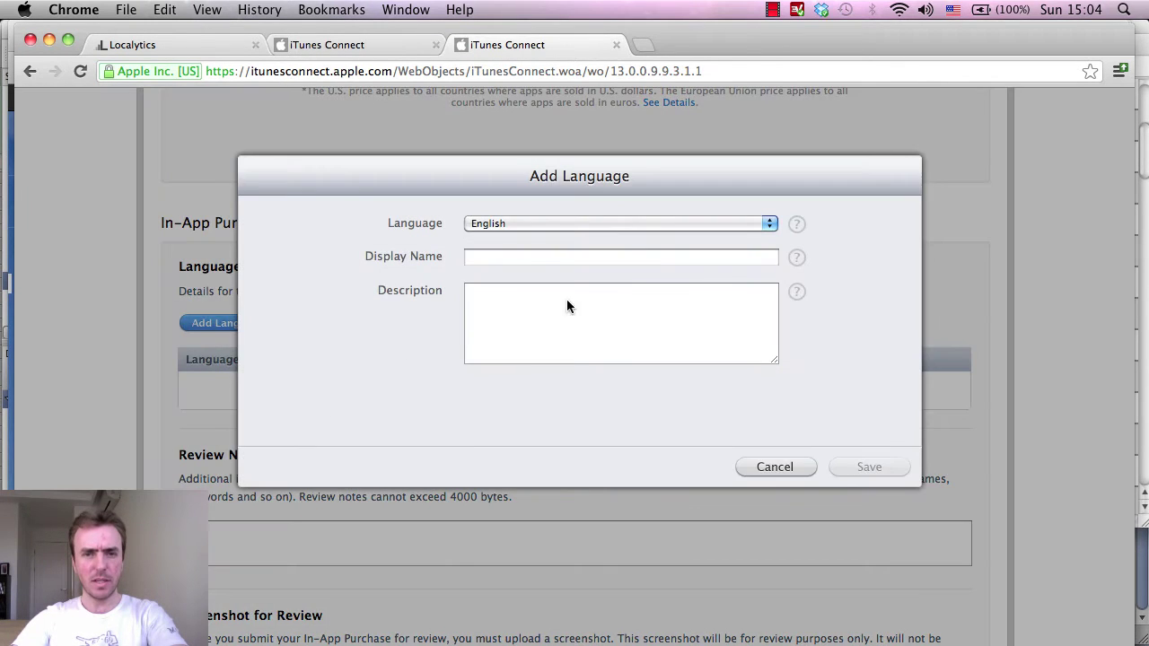
Cancel the premature language form and copy the full reference name text.
left_click(518, 258)
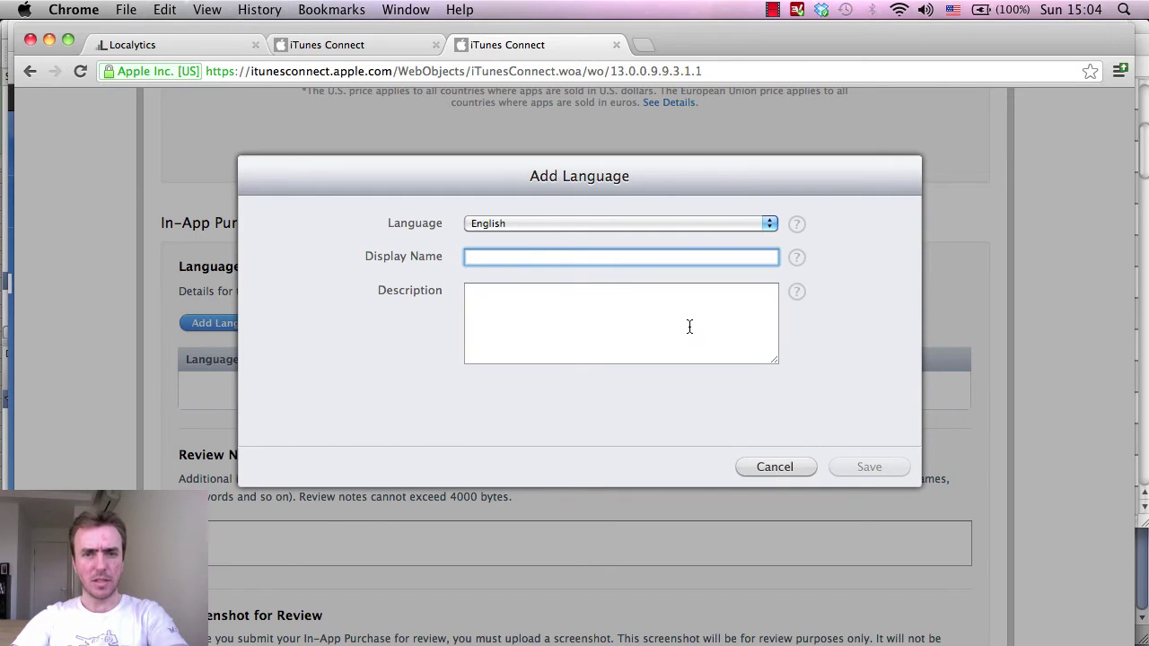
type("5000BeesProductID")
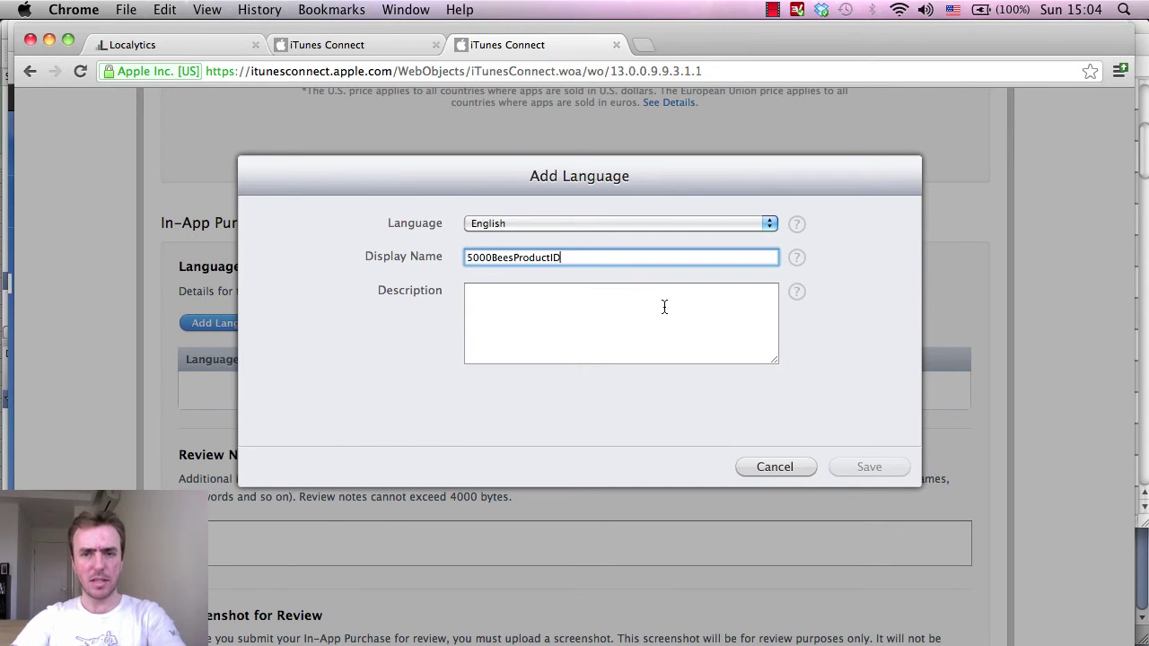
left_click(775, 466)
scroll(937, 399, "up", 10)
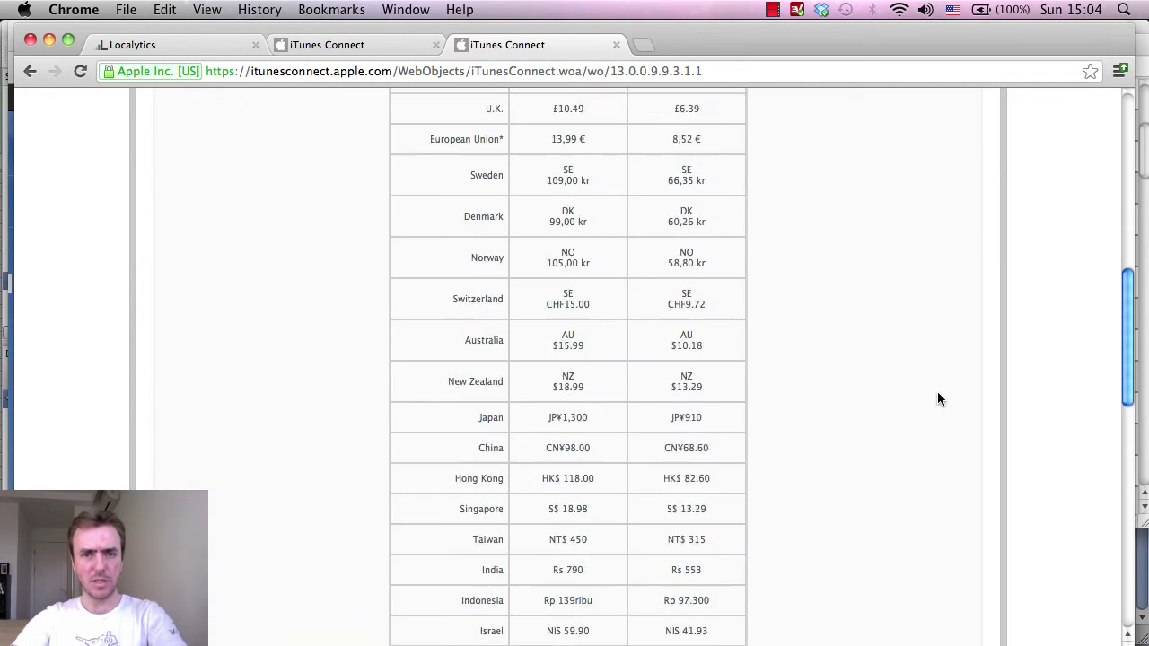
scroll(937, 399, "up", 10)
left_click(634, 192)
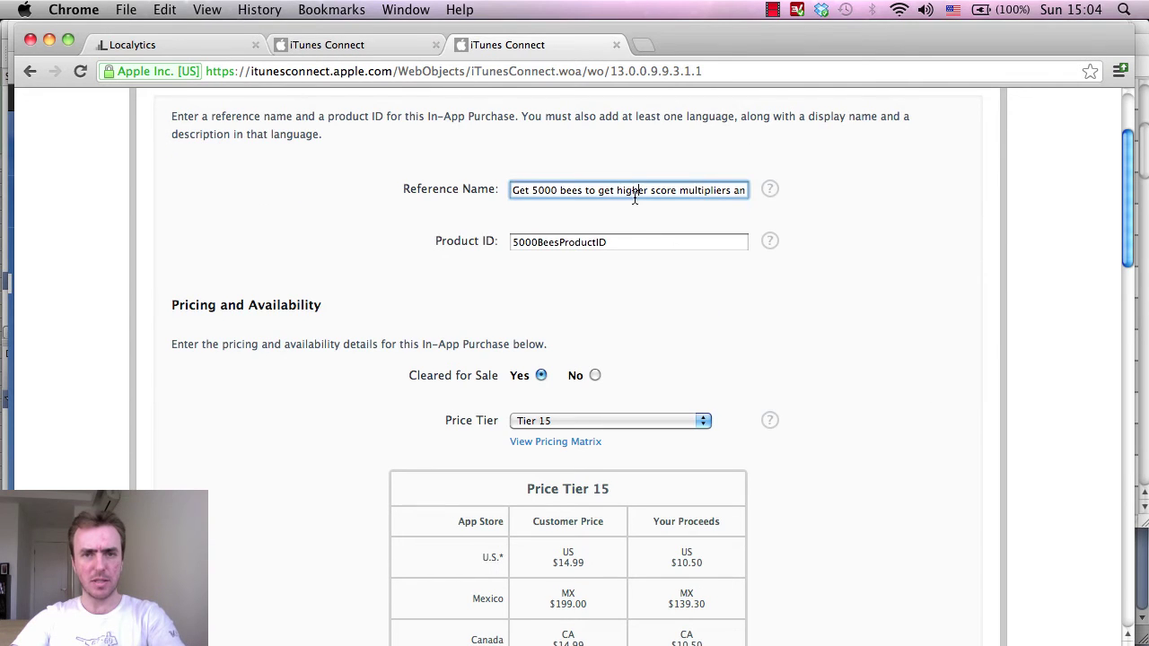
key("super+a")
scroll(938, 350, "down", 2)
scroll(938, 350, "down", 15)
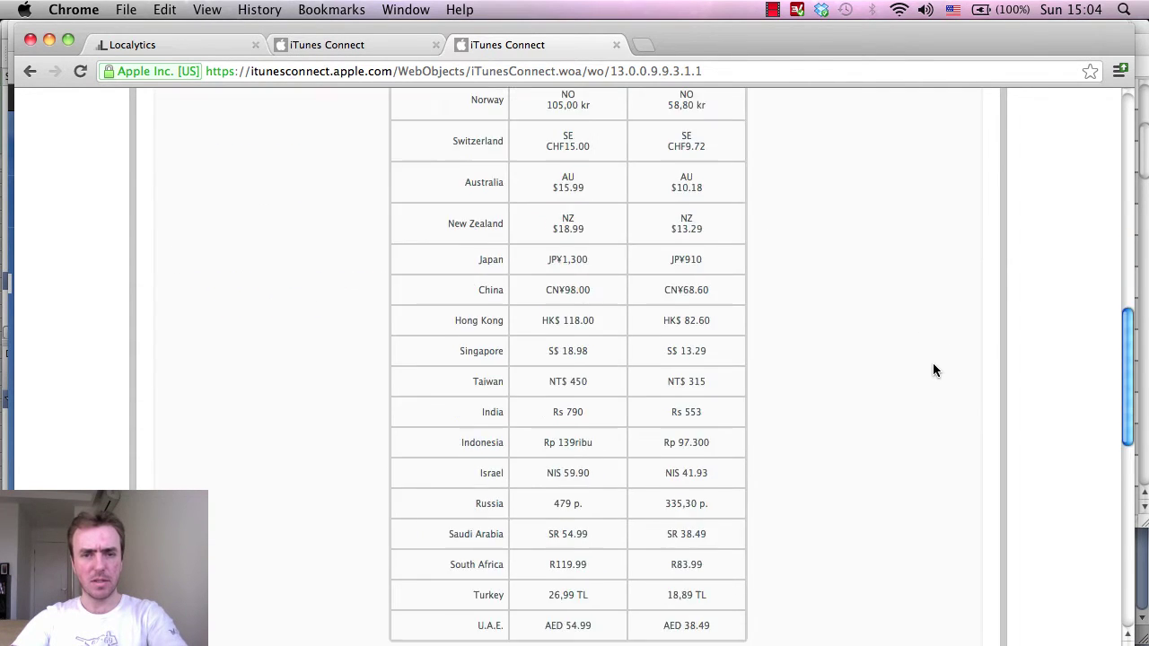
Add an English language entry with the reference name as display name and description.
left_click(232, 476)
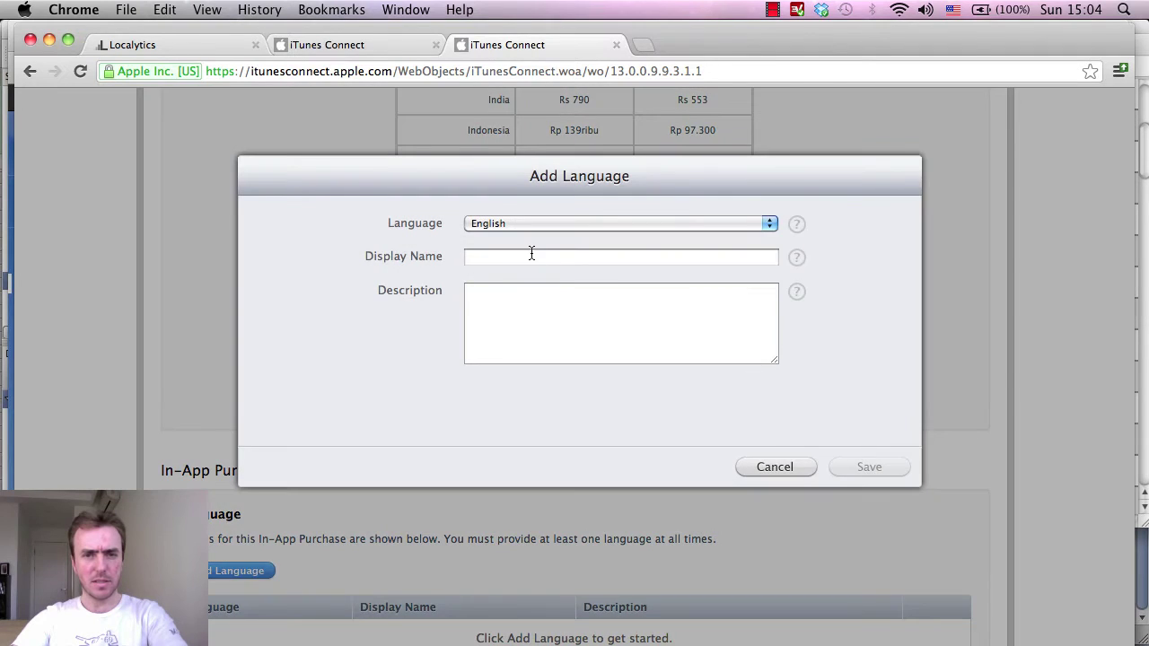
left_click(532, 255)
key("super+v")
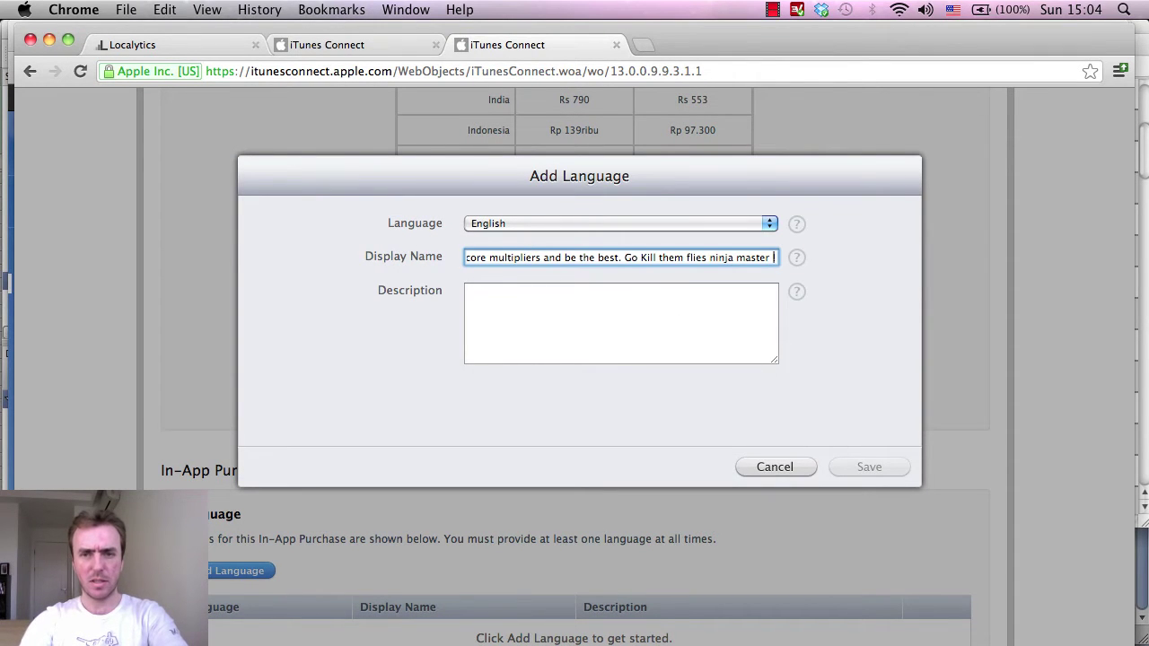
left_click(664, 340)
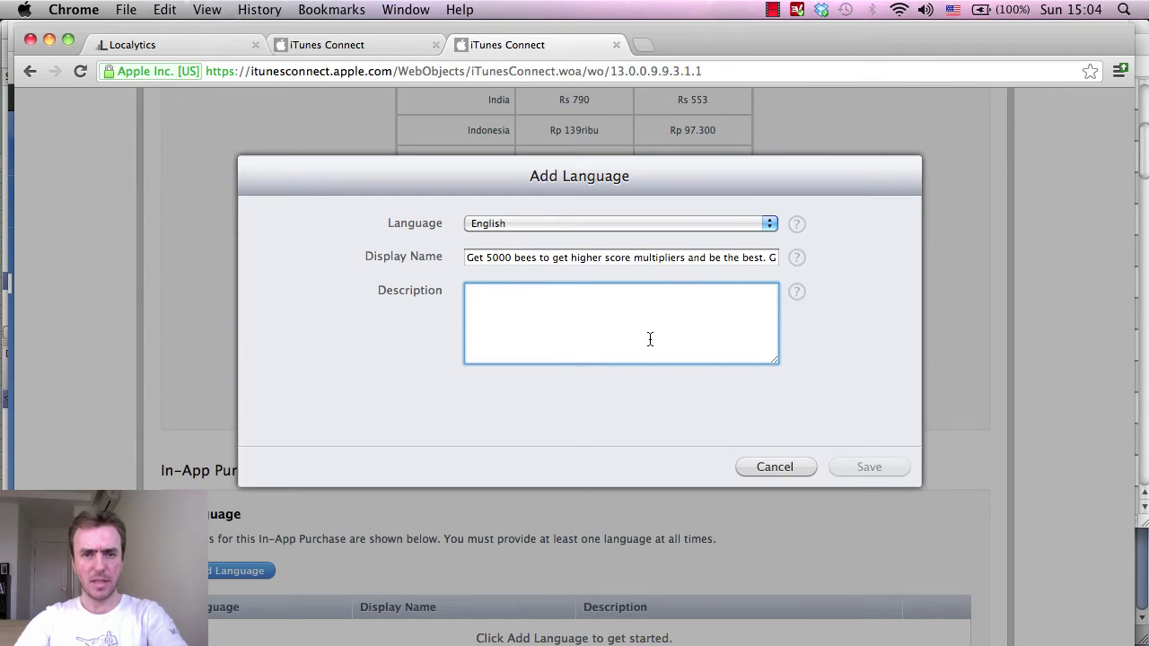
type("Get 5000 bees to get higher score multipliers and be the best. Go Kill them flies ninja master !")
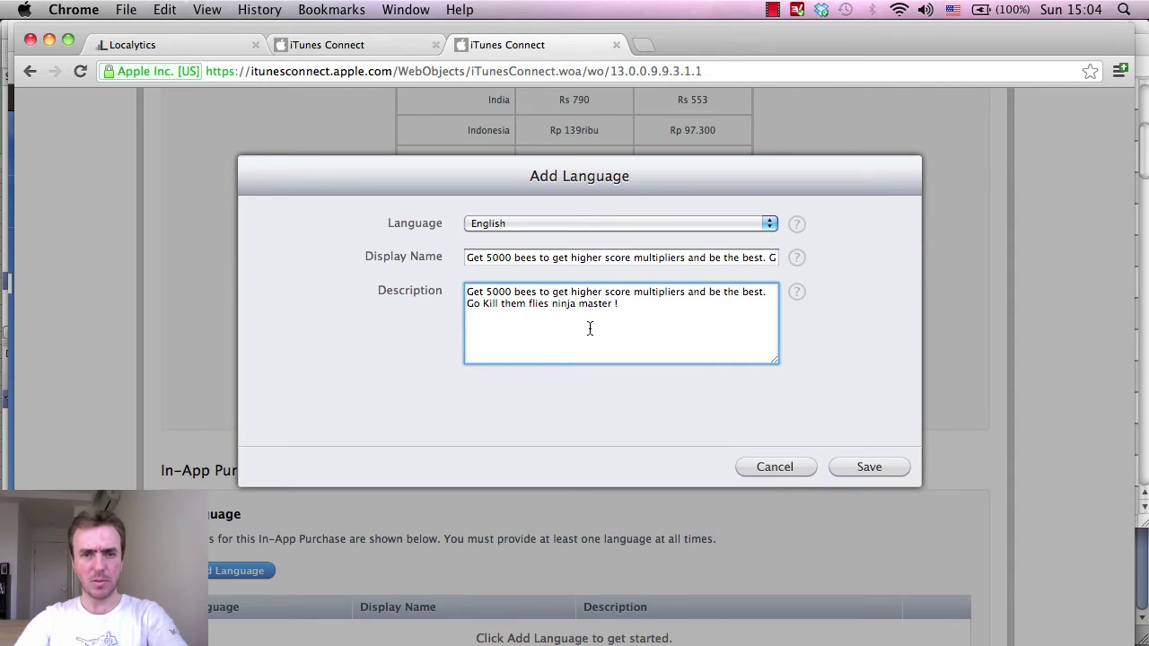
left_click(876, 468)
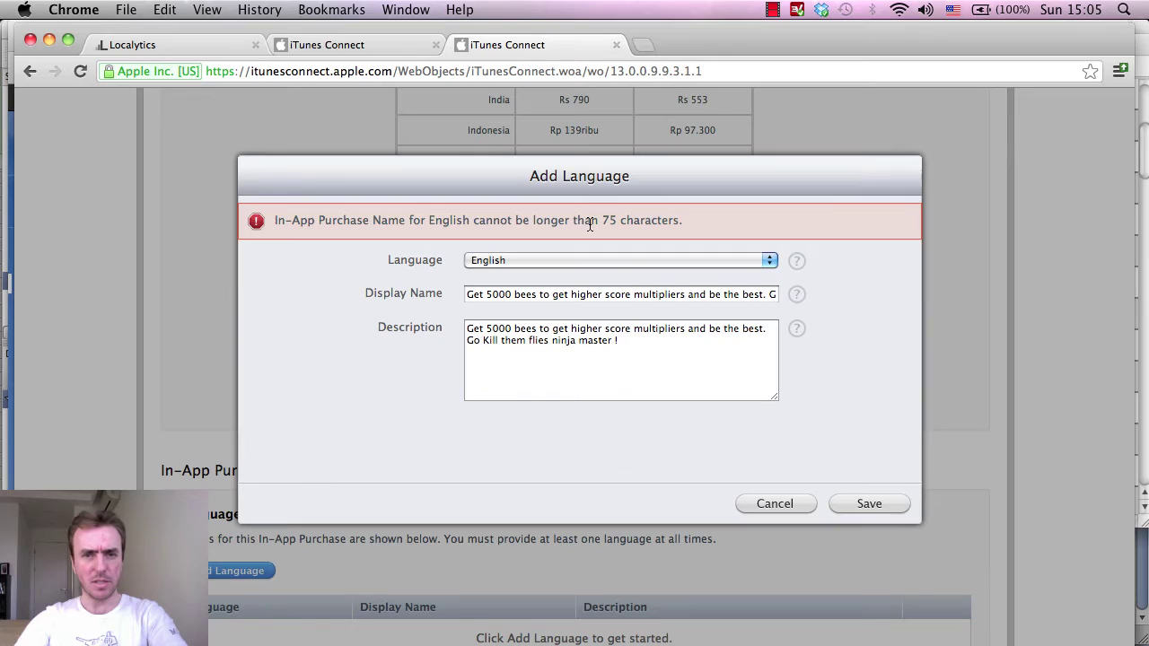
Shorten the display name by deleting 'master' and 'score', retrying the save.
left_click_drag(550, 299, 777, 297)
left_click(759, 296)
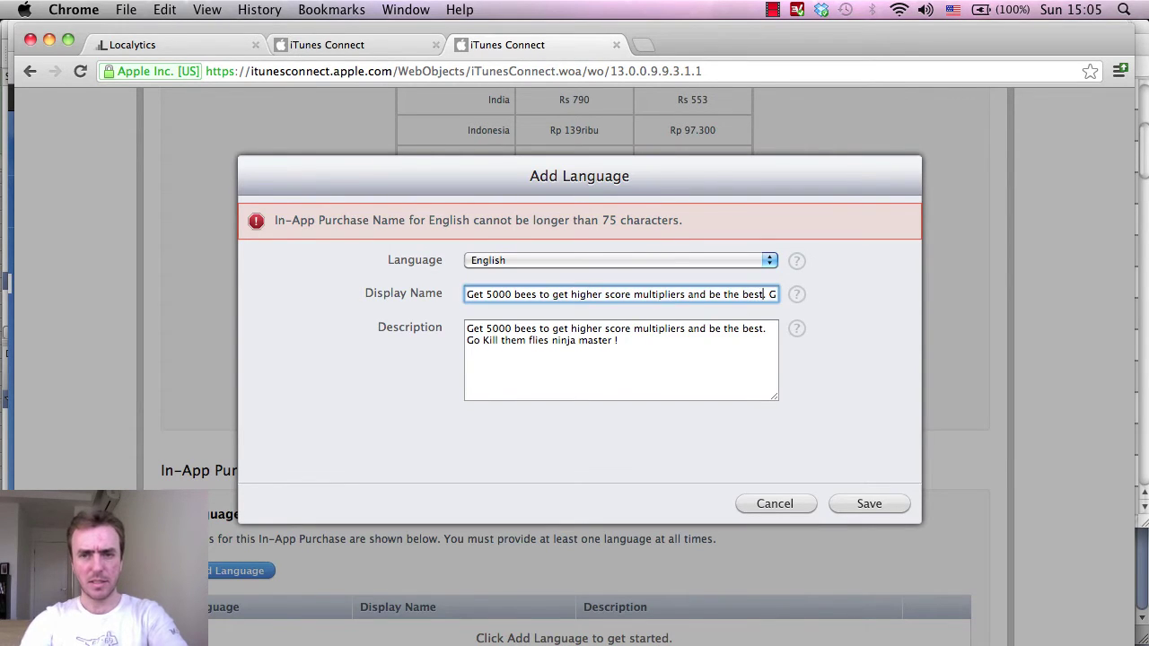
key("Right")
key("Right")
key("Right")
key("Right")
key("Right")
key("Right")
key("Right")
key("Right")
key("Right")
key("Right")
key("Right")
key("Right")
key("Right")
key("Right")
key("Right")
key("Right")
key("Right")
key("Right")
key("Right")
key("Right")
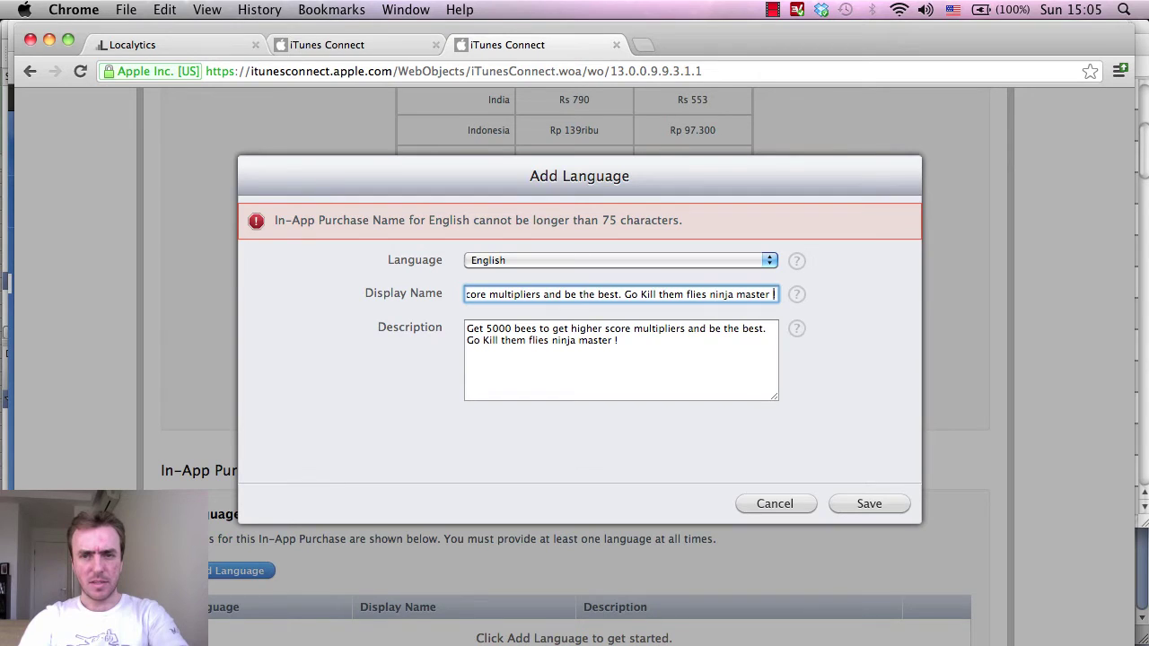
key("BackSpace")
key("BackSpace")
key("BackSpace")
key("BackSpace")
key("BackSpace")
key("BackSpace")
key("BackSpace")
key("BackSpace")
key("BackSpace")
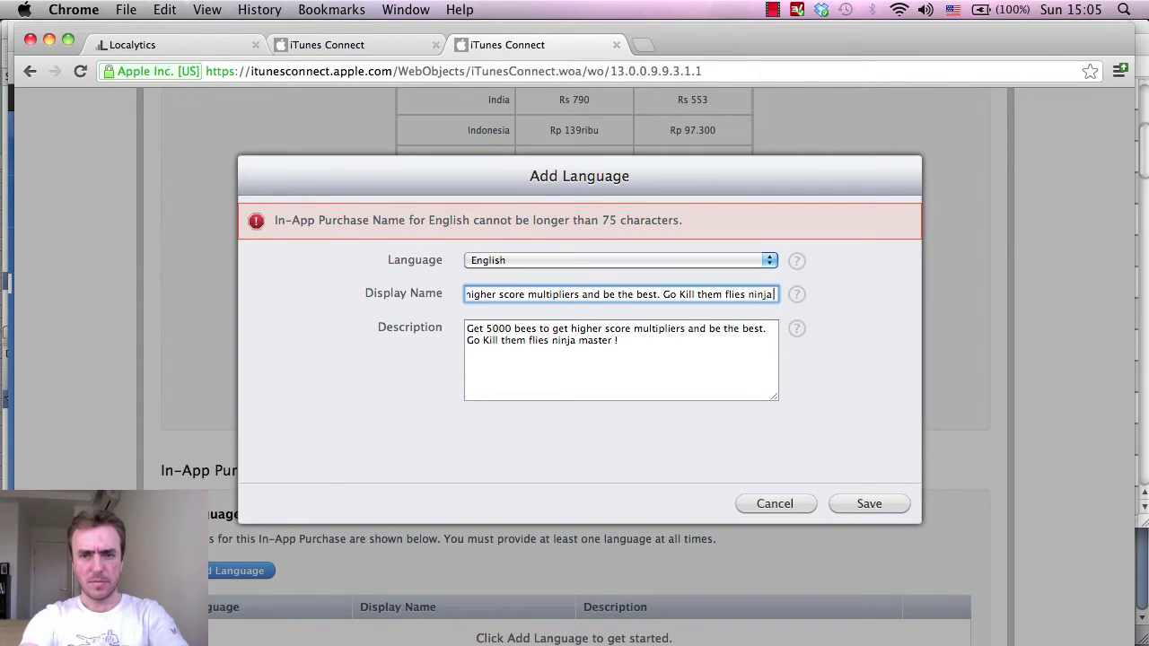
left_click(860, 504)
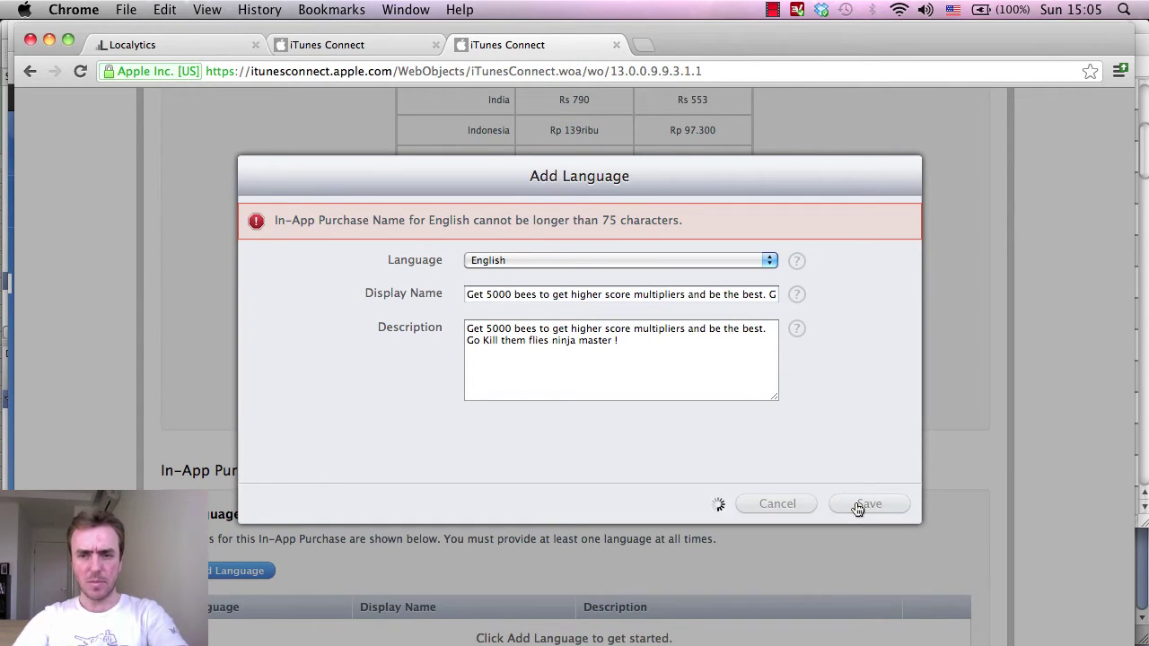
left_click(515, 296)
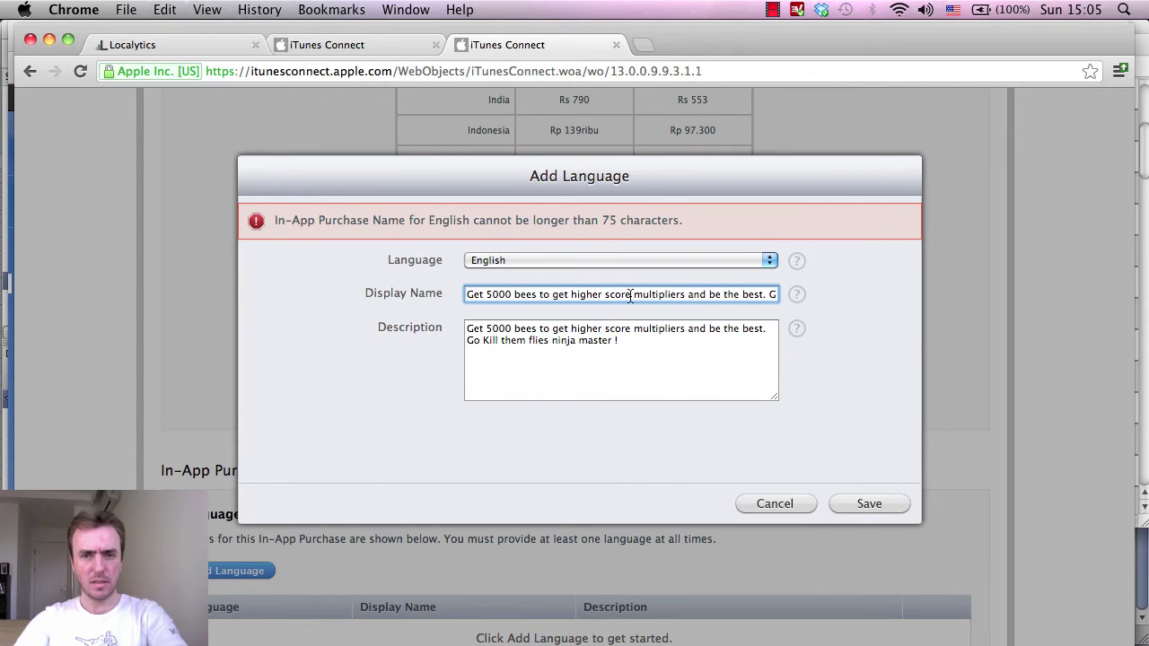
double_click(616, 297)
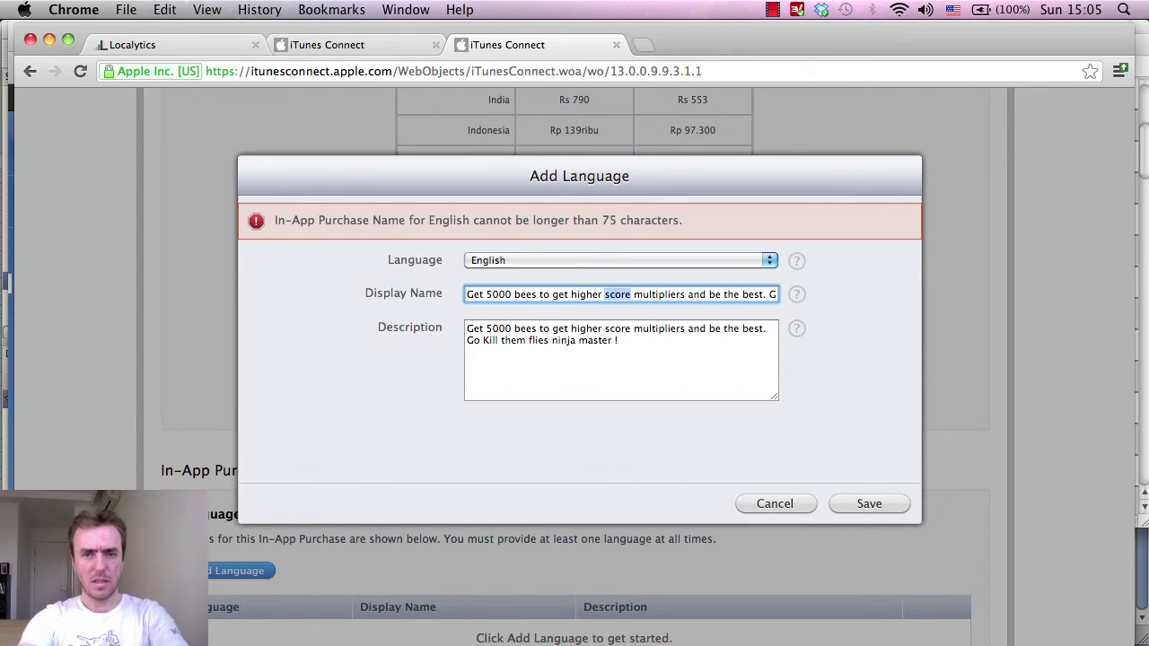
key("BackSpace")
left_click(867, 502)
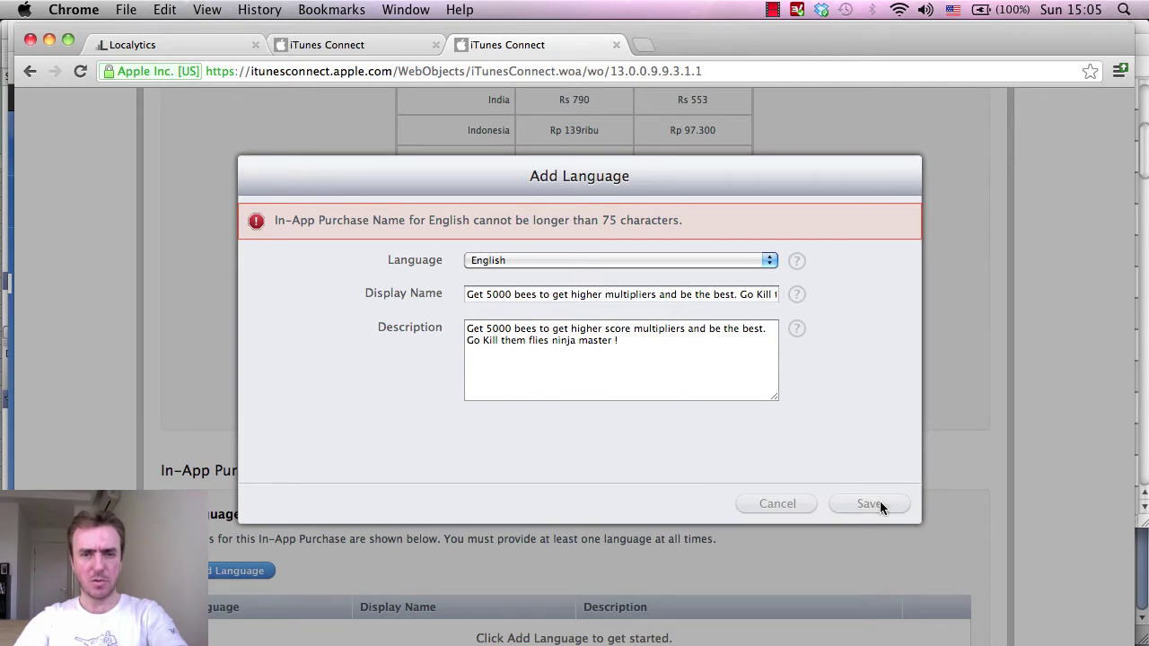
Remove 'Go' and 'and be the best' from the display name and save the English entry.
left_click_drag(601, 296, 834, 303)
key("Right")
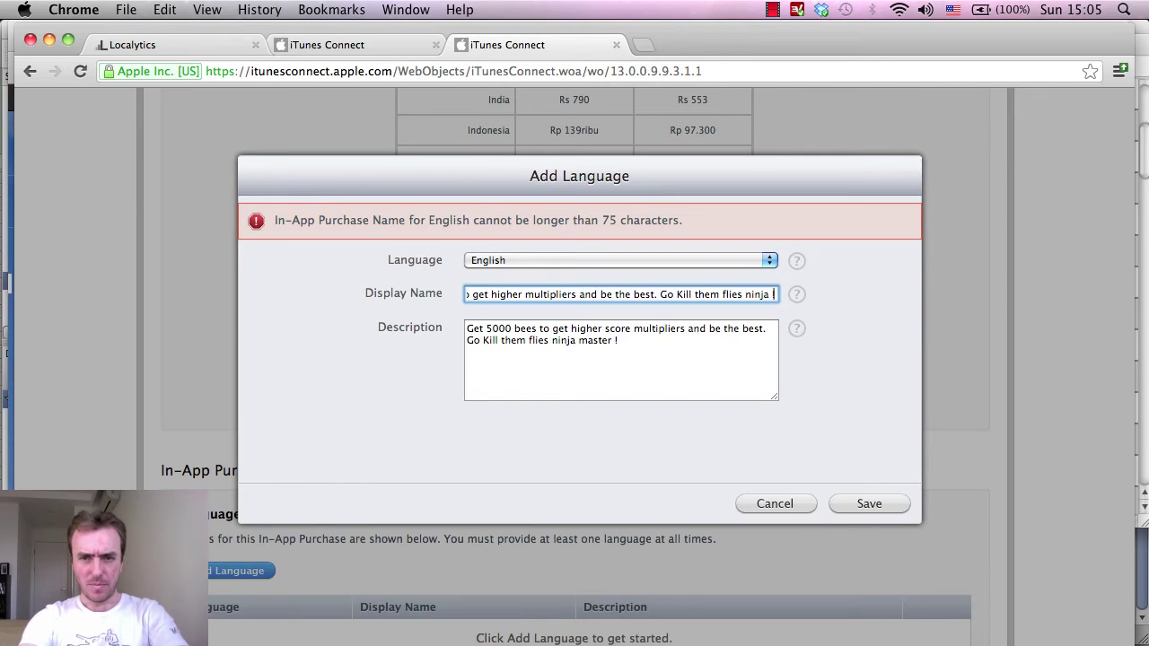
key("Left")
key("Left")
key("Left")
key("Left")
key("Left")
key("Left")
key("Left")
key("Left")
key("Left")
key("Left")
key("Left")
key("Left")
key("Left")
key("Left")
key("Left")
key("Left")
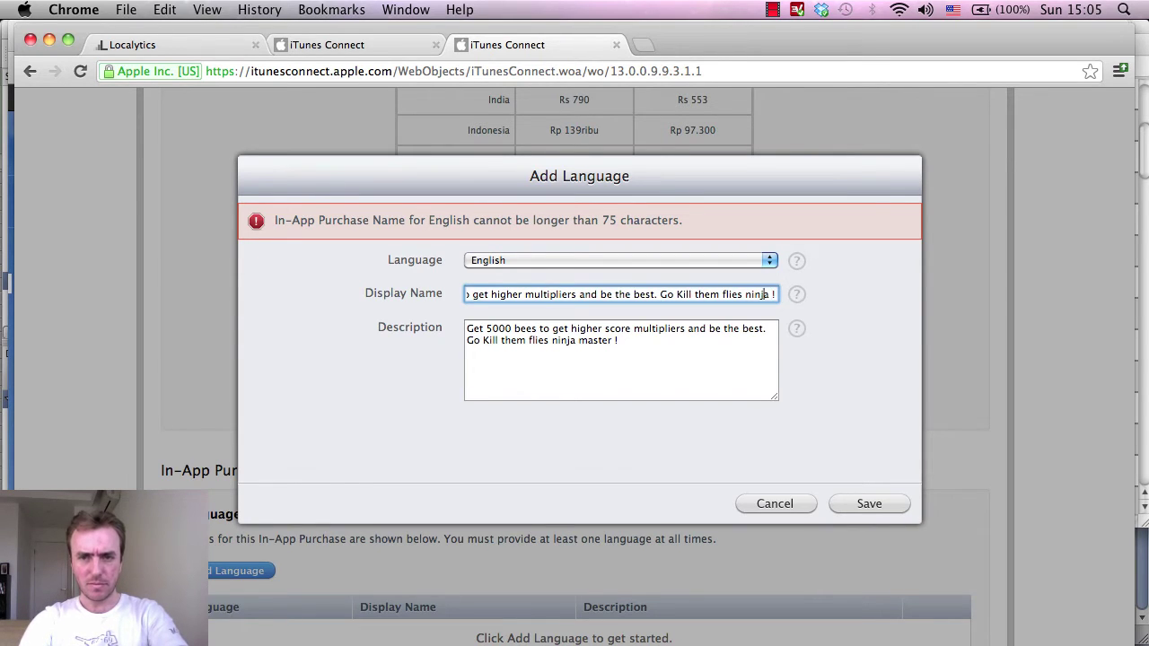
key("BackSpace")
key("BackSpace")
key("BackSpace")
key("BackSpace")
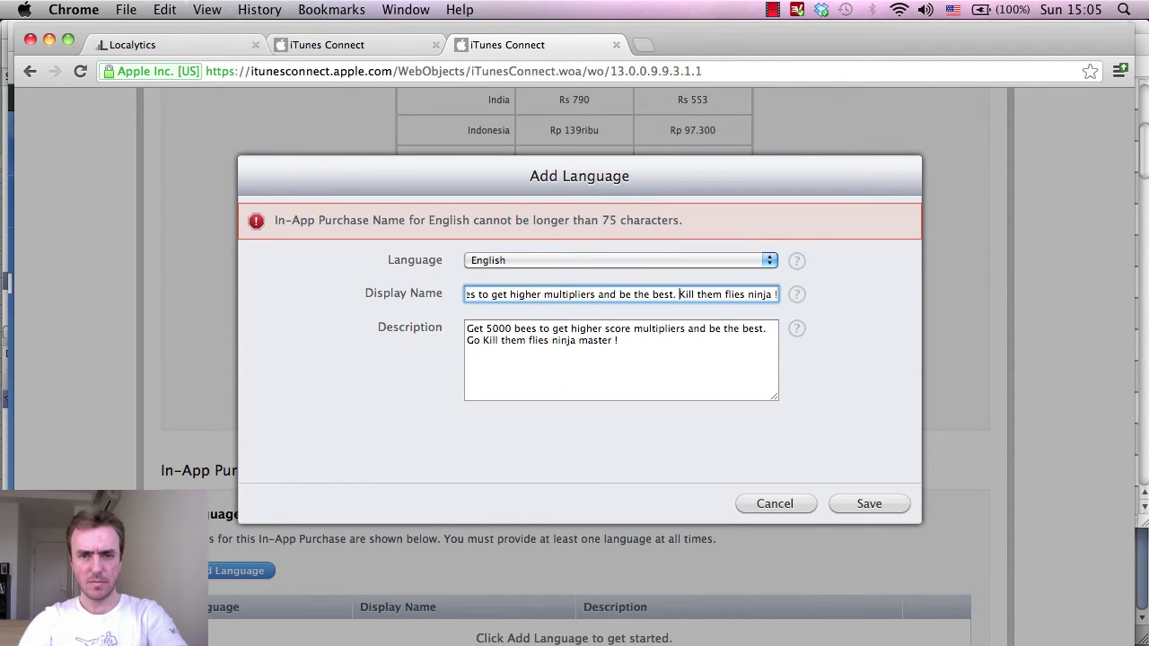
key("BackSpace")
key("BackSpace")
key("BackSpace")
key("BackSpace")
key("BackSpace")
key("BackSpace")
key("BackSpace")
key("BackSpace")
key("BackSpace")
key("BackSpace")
key("BackSpace")
key("BackSpace")
key("BackSpace")
key("BackSpace")
key("BackSpace")
key("BackSpace")
key("BackSpace")
key("BackSpace")
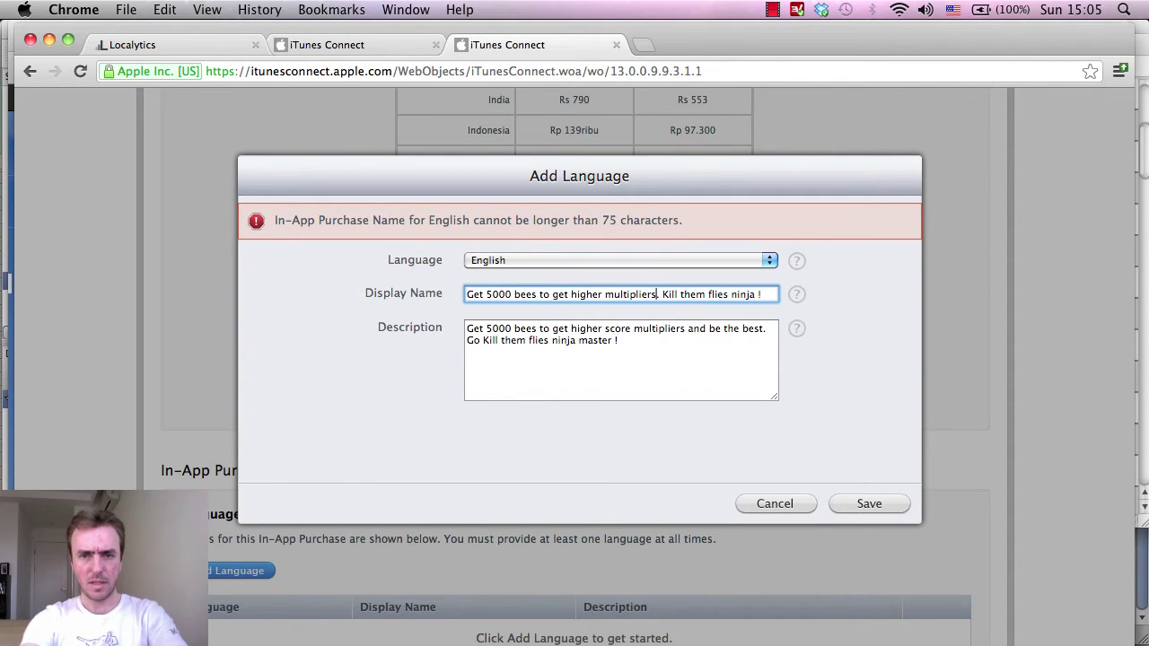
type("s")
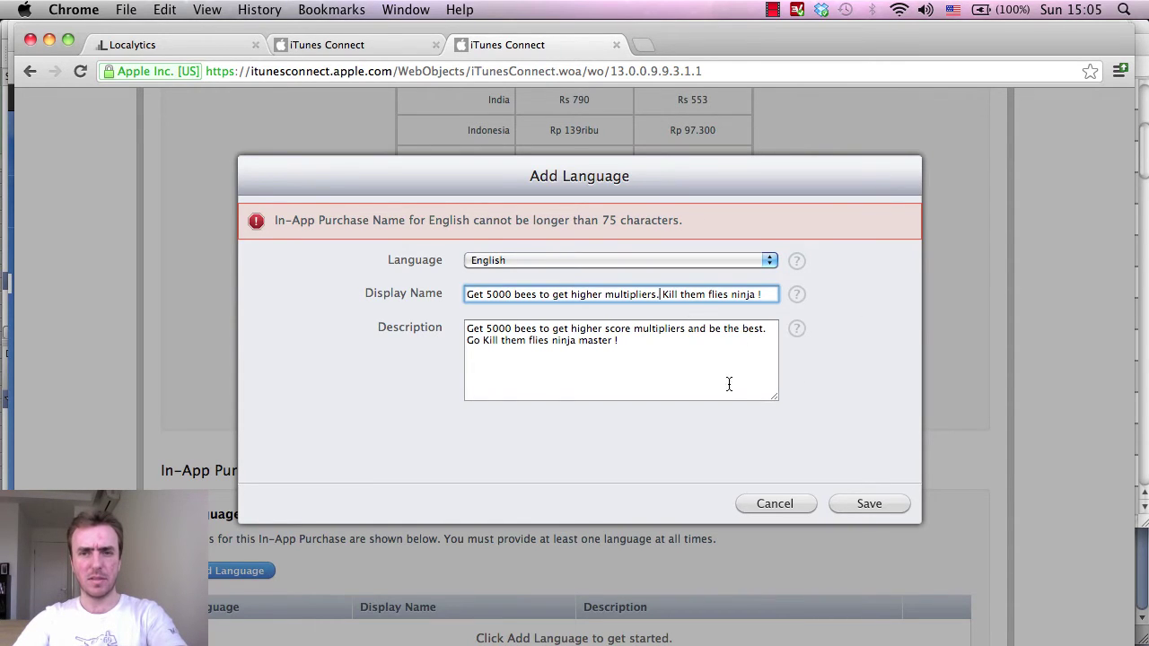
left_click(844, 510)
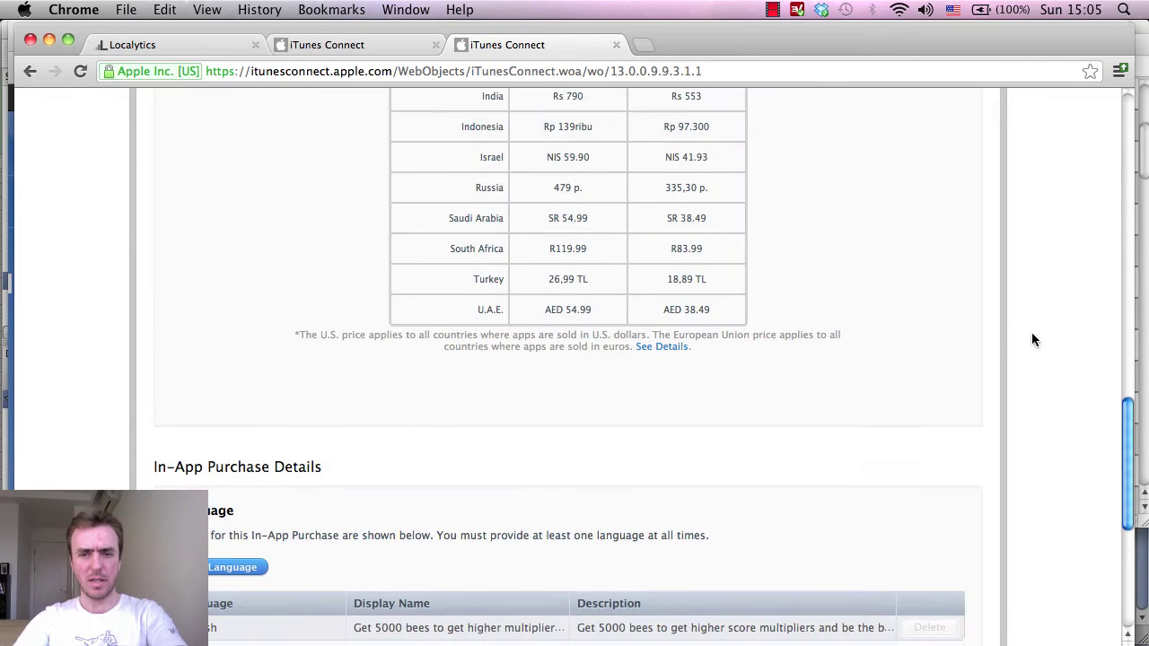
Save the 5000-bees form so it is listed as 5000BeesProductID, Waiting for Screenshot.
scroll(1031, 338, "down", 5)
scroll(988, 368, "down", 3)
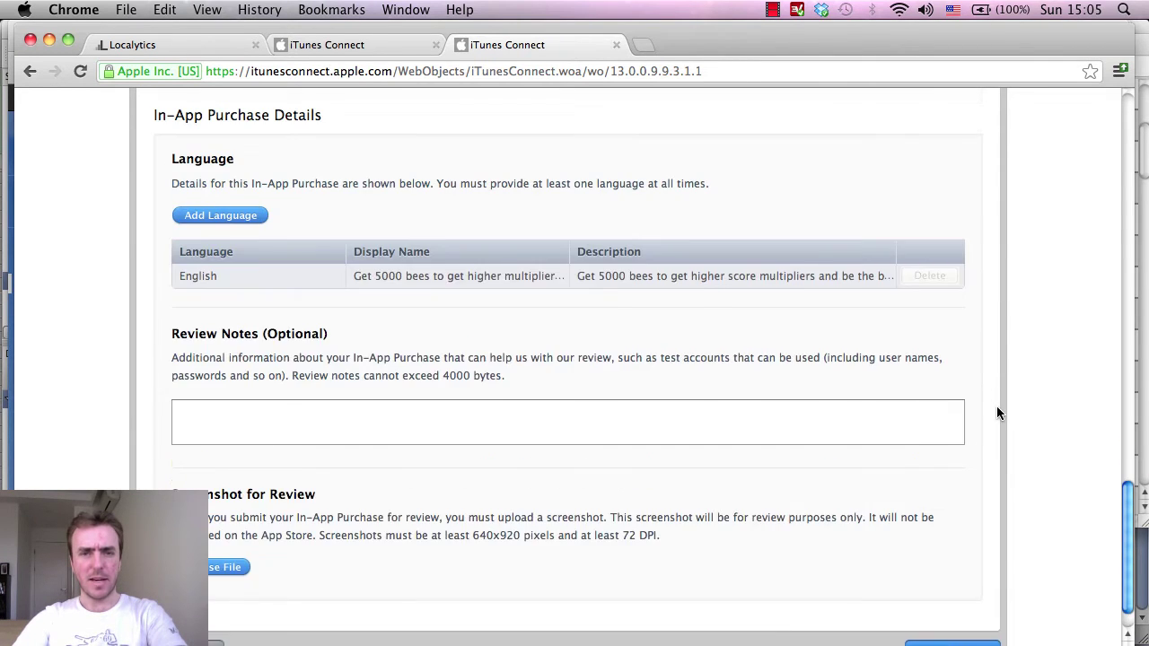
scroll(996, 405, "up", 2)
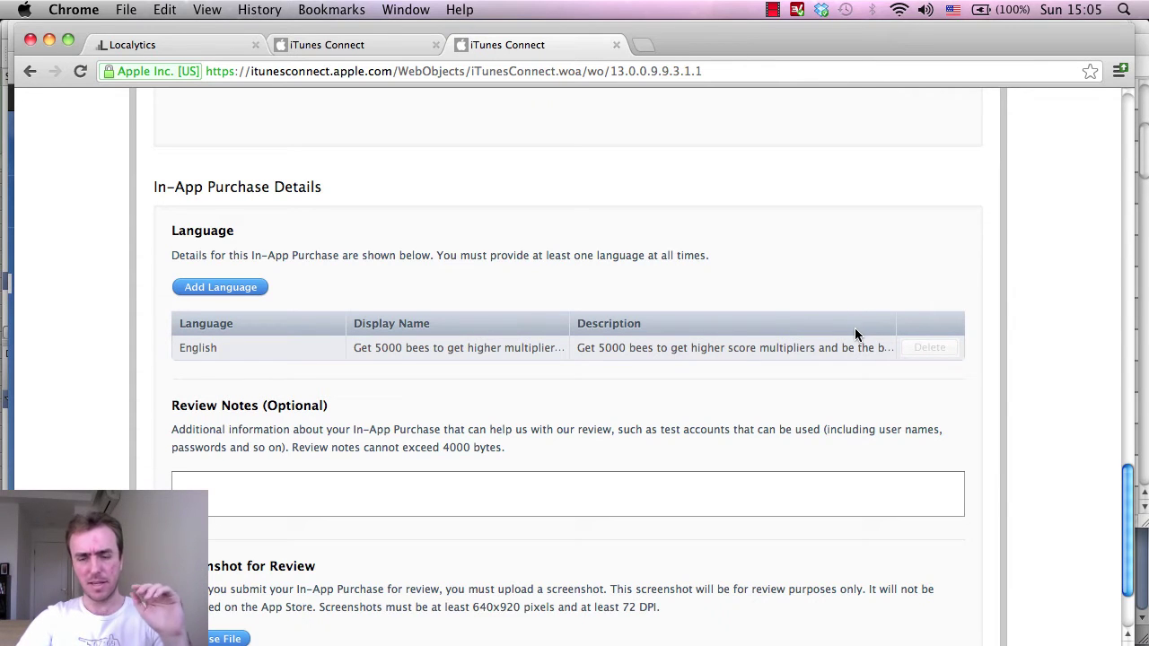
scroll(855, 335, "up", 10)
scroll(855, 341, "up", 15)
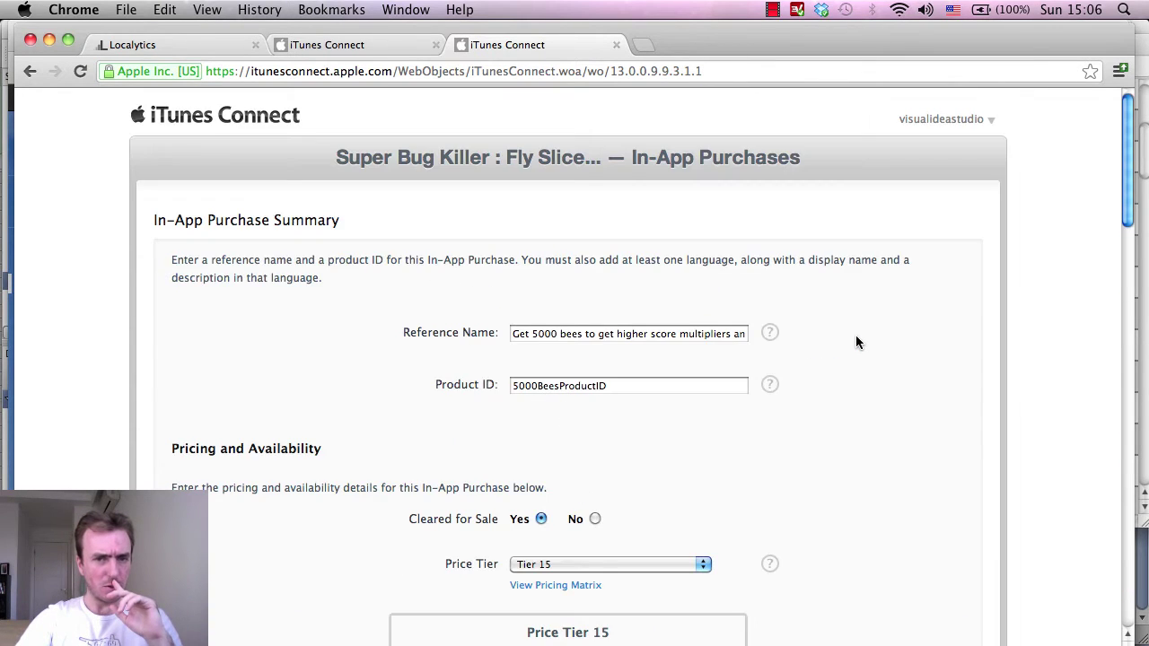
scroll(855, 341, "down", 15)
scroll(924, 333, "down", 15)
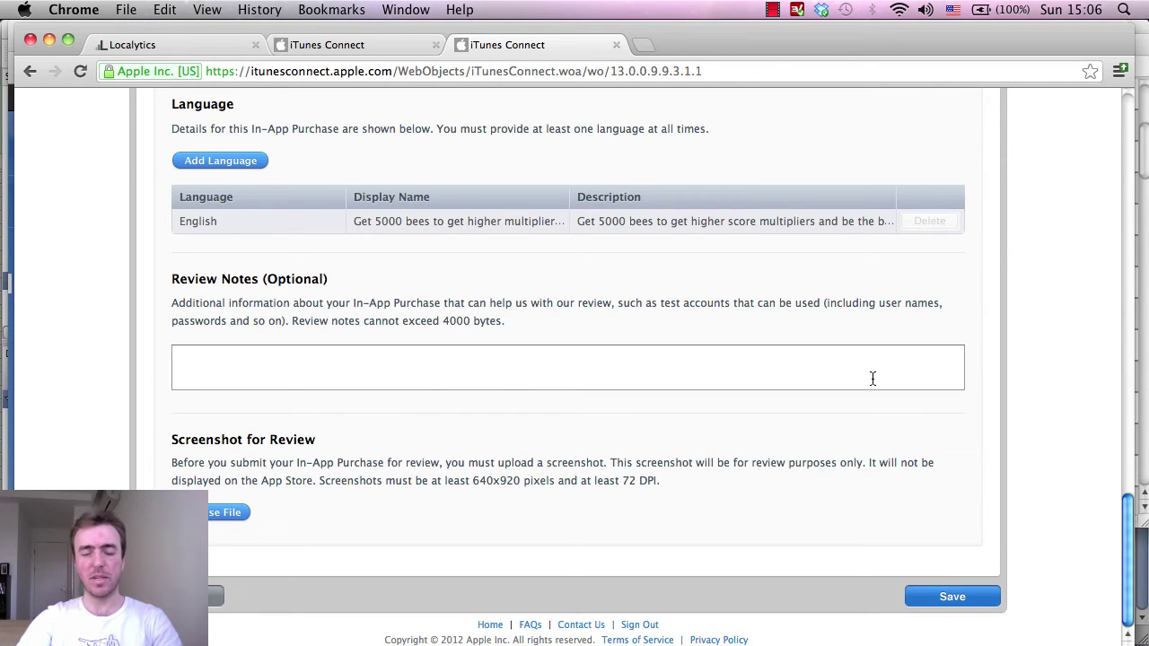
scroll(1091, 437, "up", 20)
scroll(1089, 440, "down", 20)
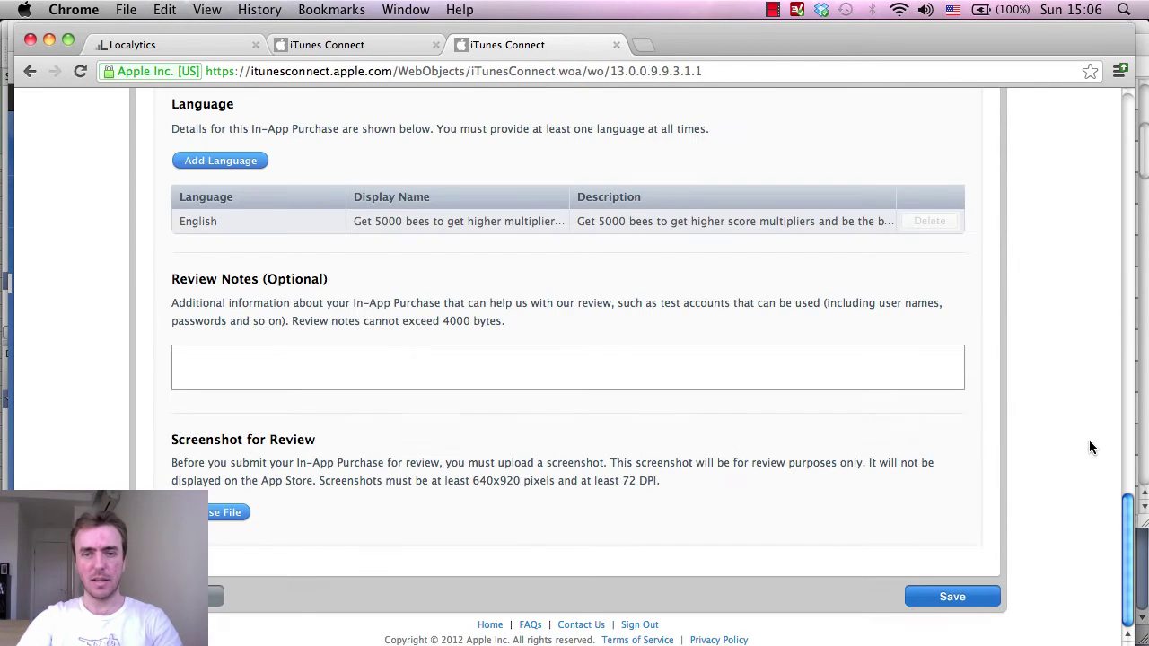
left_click(944, 597)
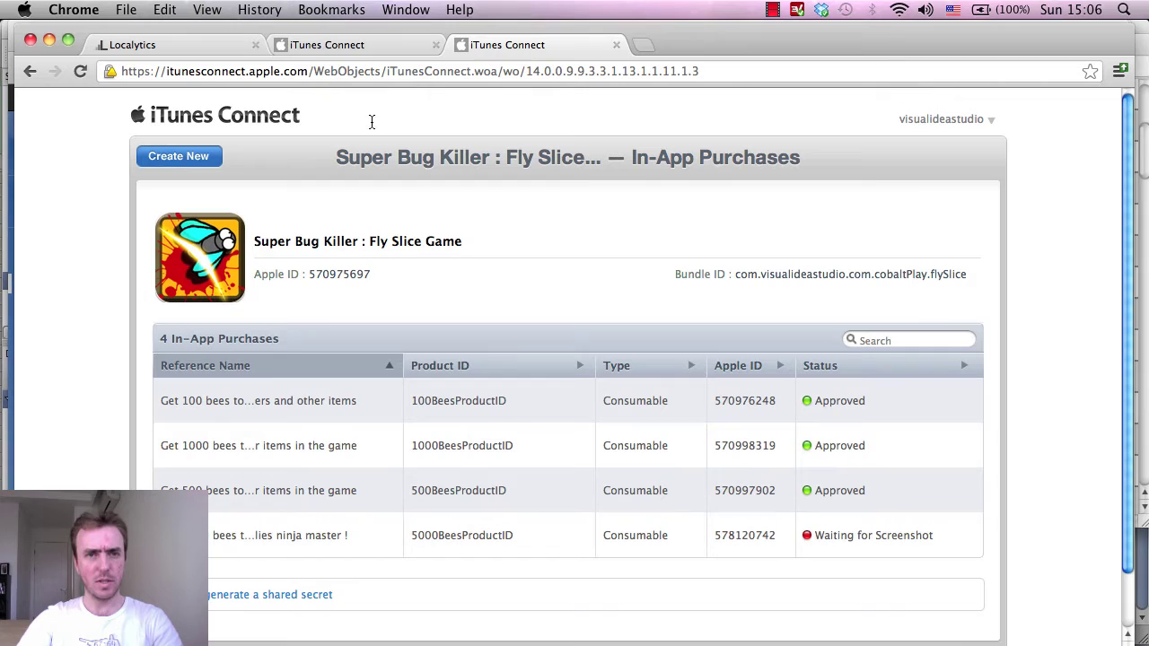
From the In-App Purchases list, create a new Consumable purchase.
left_click(361, 42)
left_click(514, 45)
left_click(188, 161)
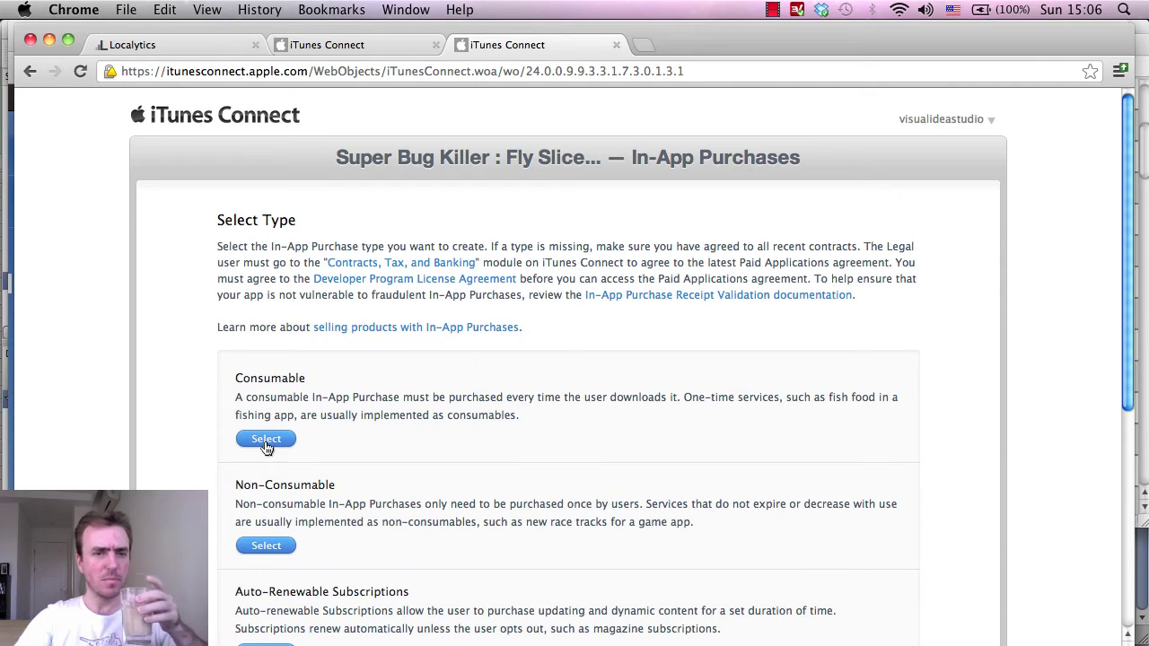
left_click(265, 439)
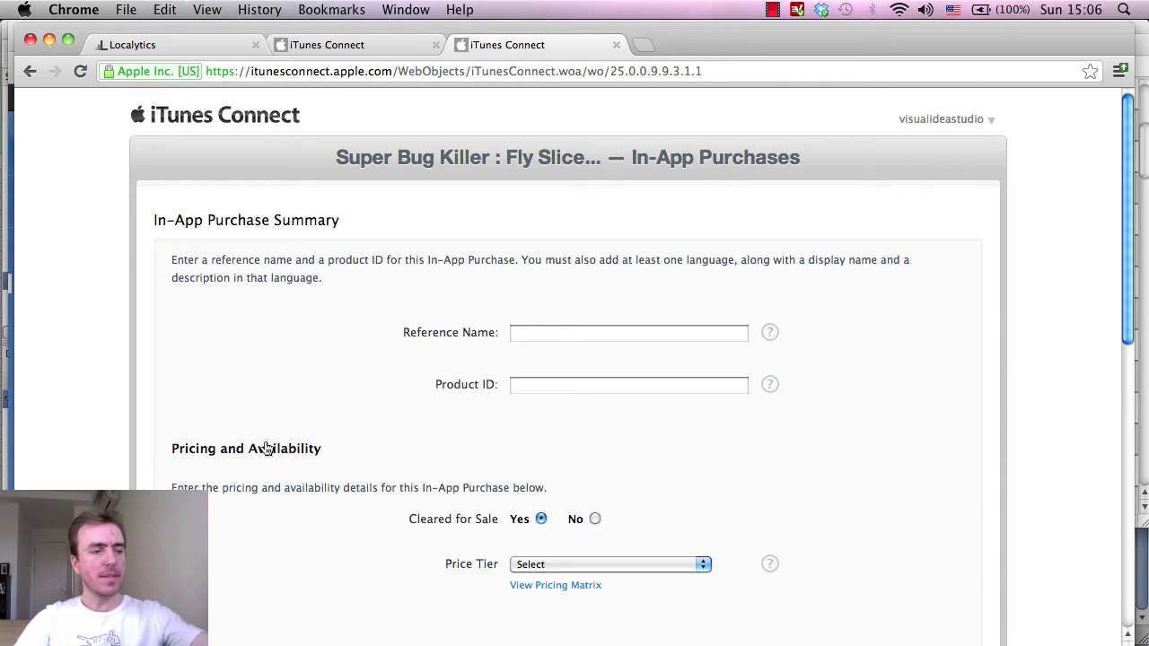
Type the reference name 'Get 10000 bees to be the ultimate slice ninja master !'.
left_click(561, 334)
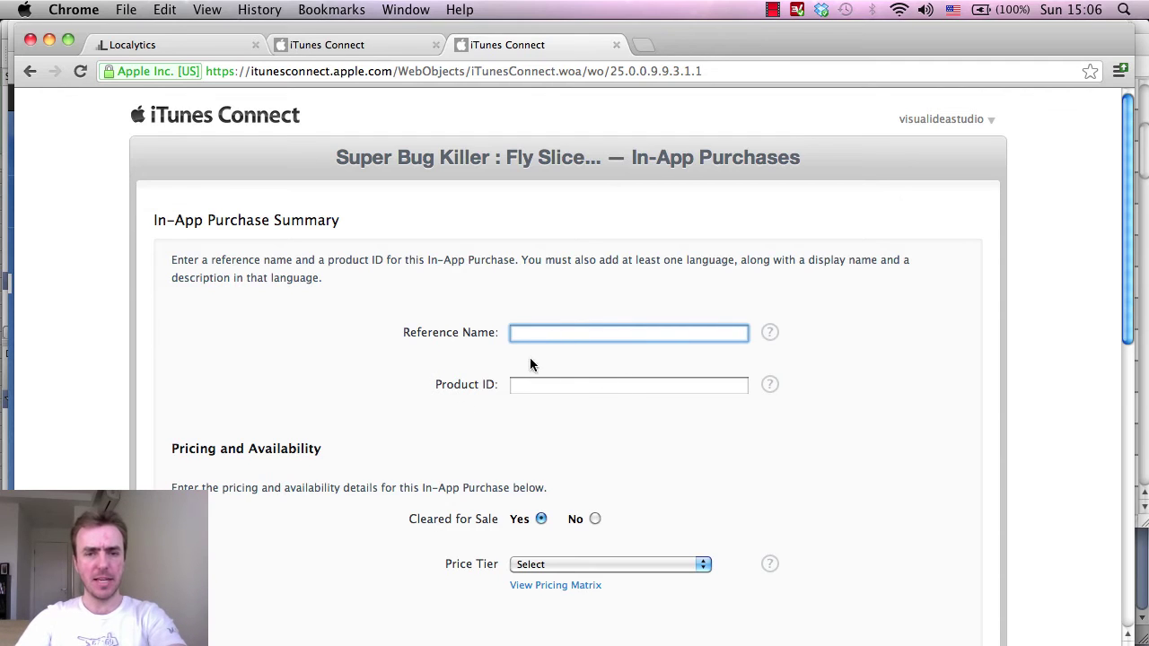
type("G")
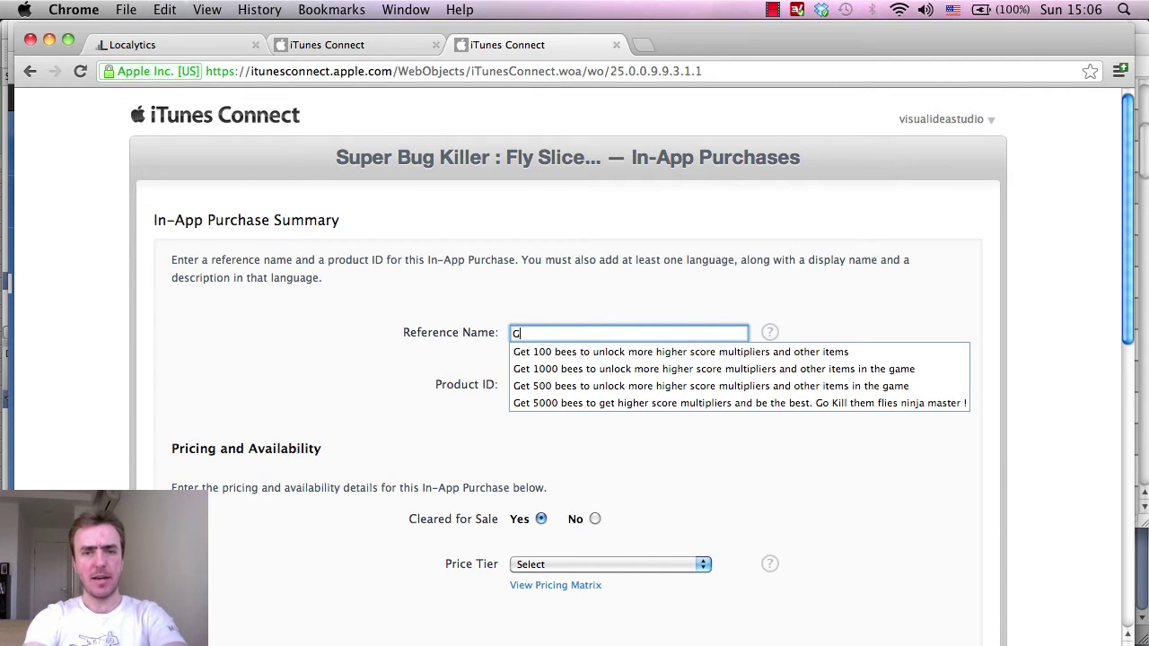
type("et 10000")
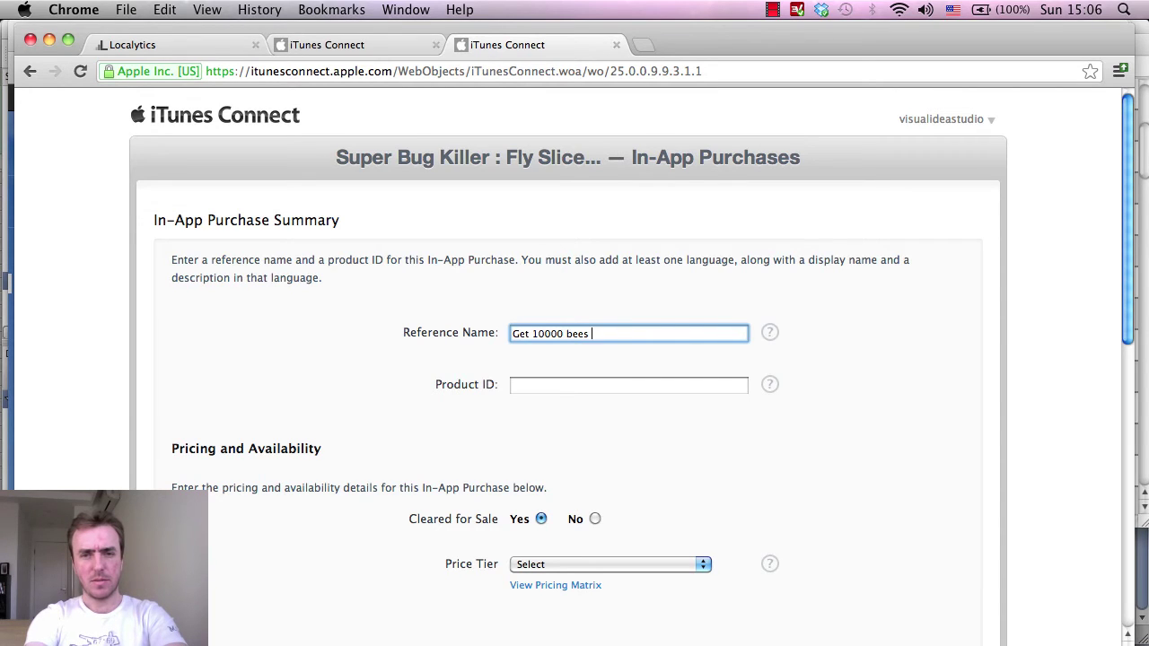
type("bees and")
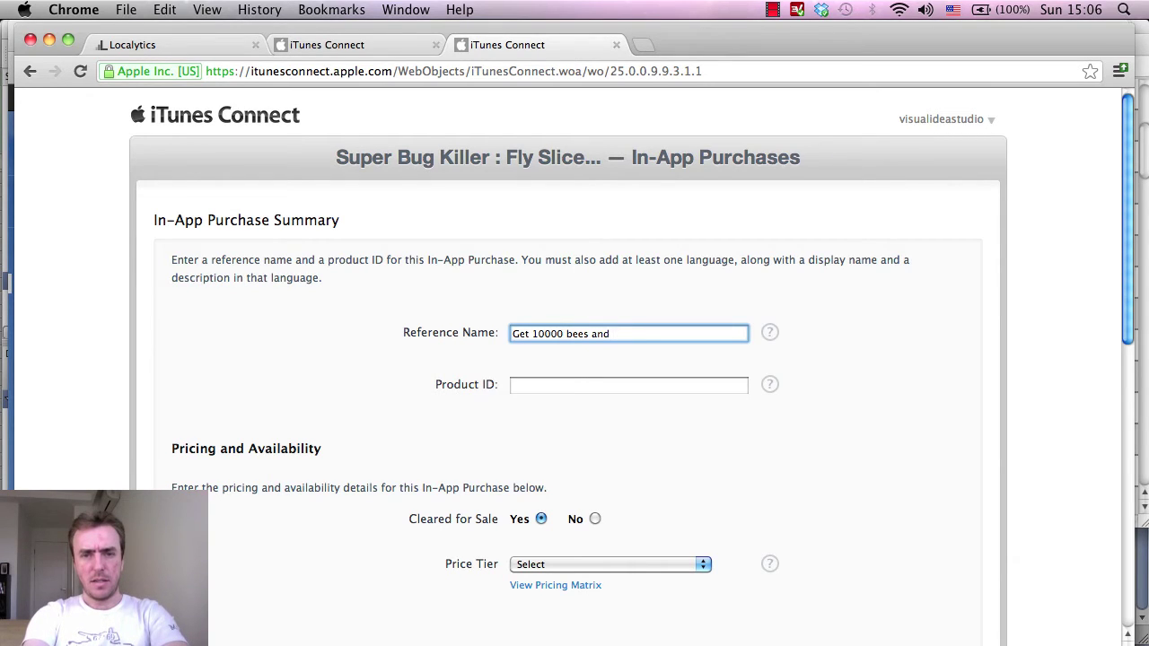
type("be the ultimat")
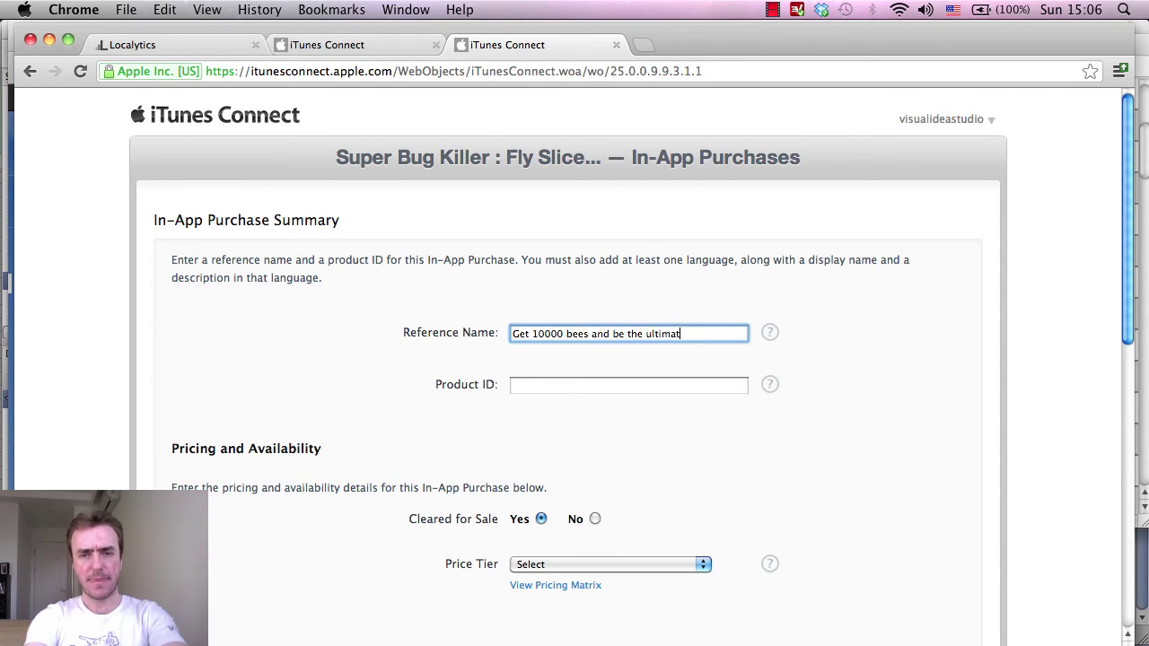
key("BackSpace")
key("BackSpace")
key("BackSpace")
key("BackSpace")
key("BackSpace")
key("BackSpace")
key("BackSpace")
key("BackSpace")
key("BackSpace")
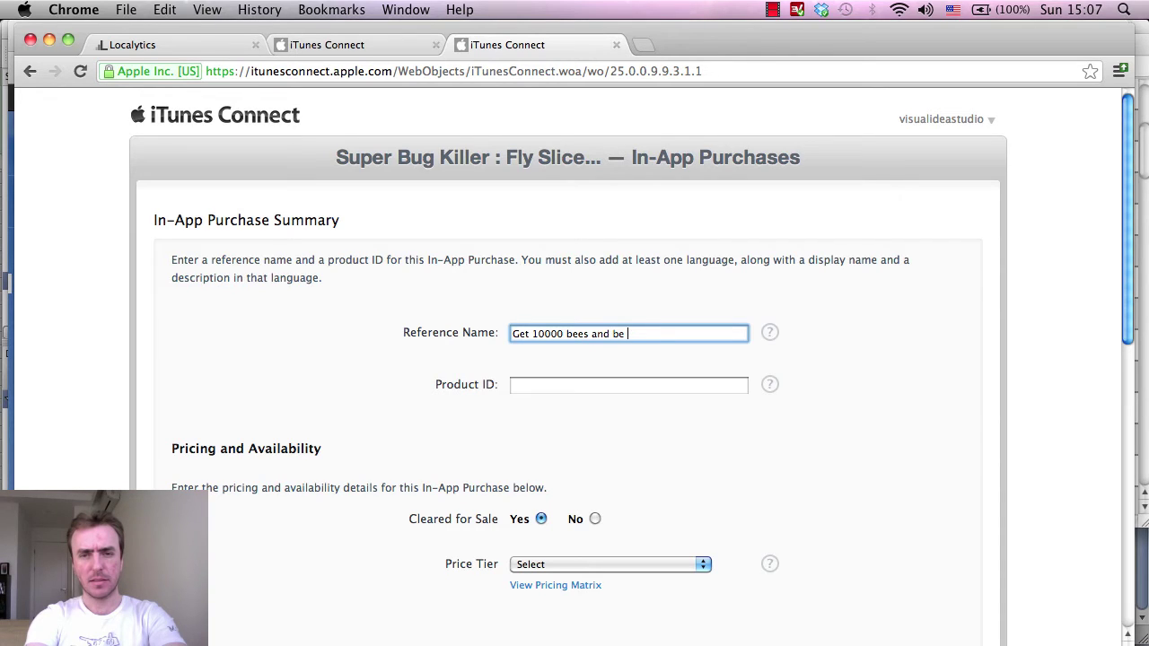
key("BackSpace")
key("BackSpace")
key("BackSpace")
key("BackSpace")
key("BackSpace")
key("BackSpace")
key("BackSpace")
type("and unlock")
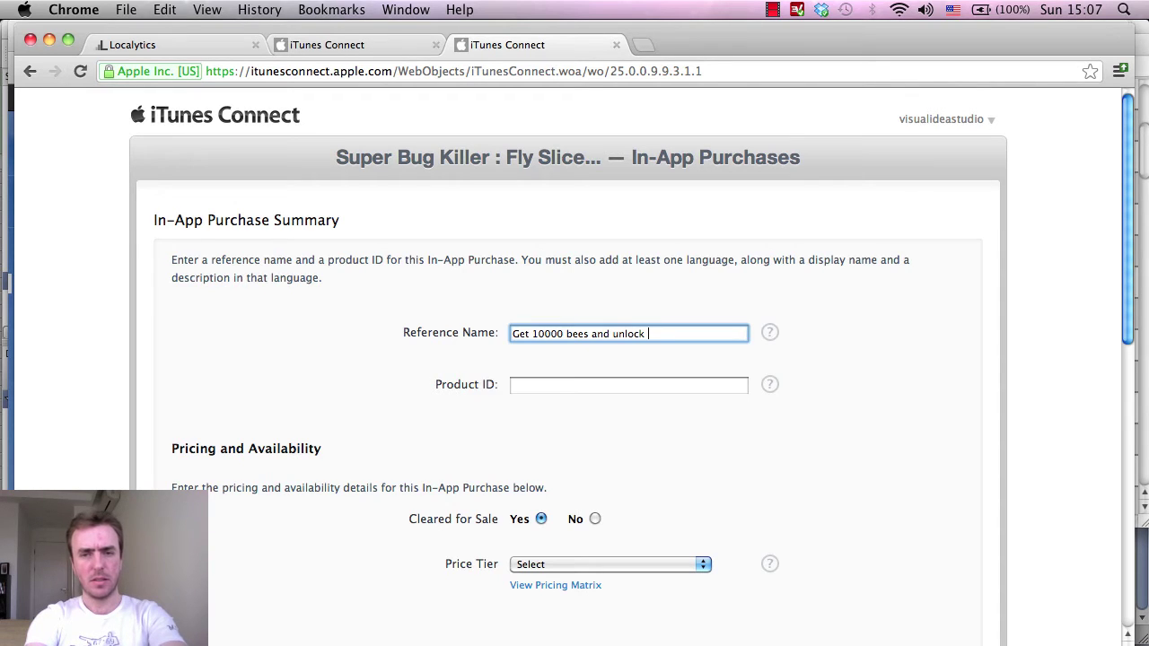
type("the highes")
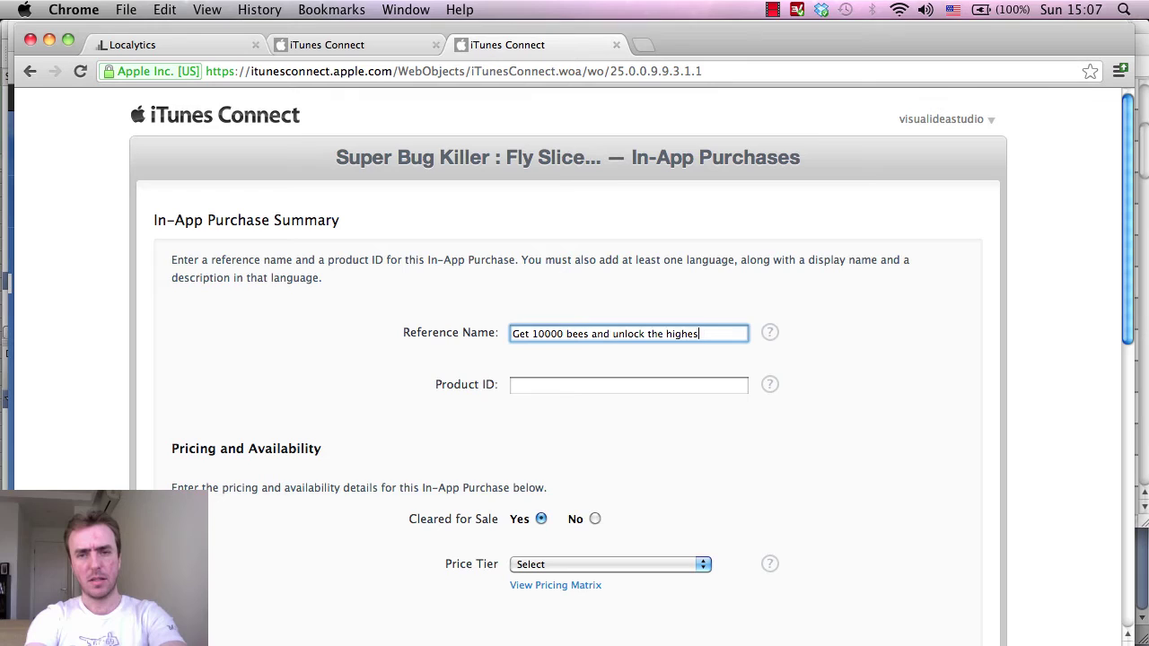
key("BackSpace")
key("BackSpace")
key("BackSpace")
key("BackSpace")
key("BackSpace")
key("BackSpace")
key("BackSpace")
key("BackSpace")
key("BackSpace")
key("BackSpace")
key("BackSpace")
key("BackSpace")
key("BackSpace")
key("BackSpace")
key("BackSpace")
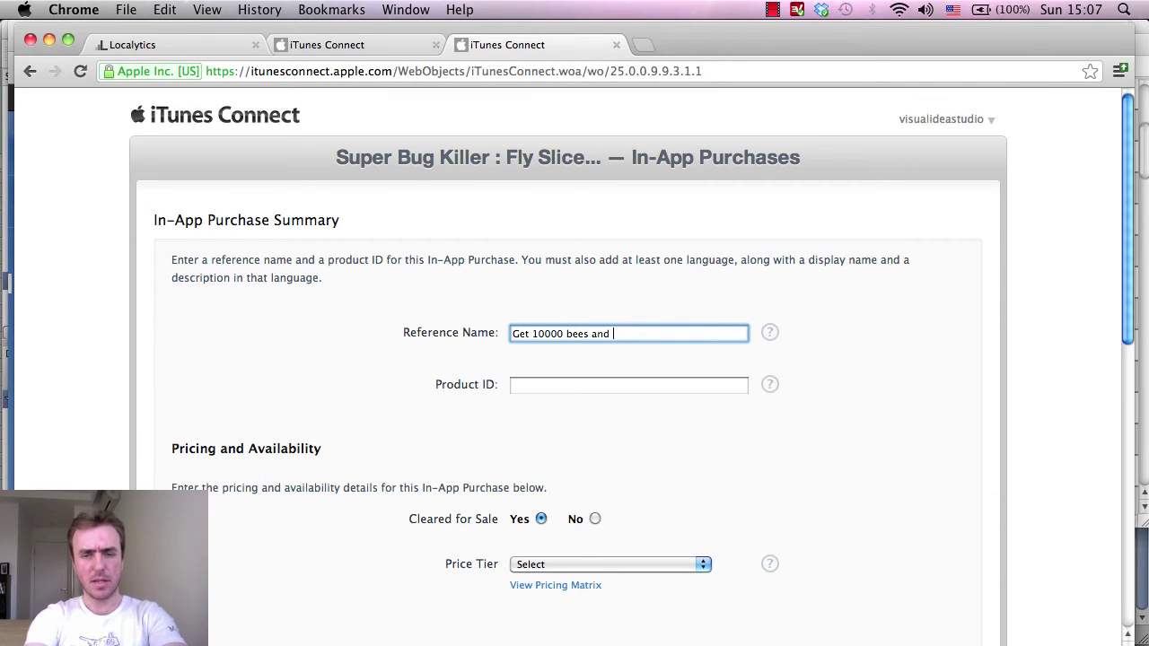
key("BackSpace")
type("to be ")
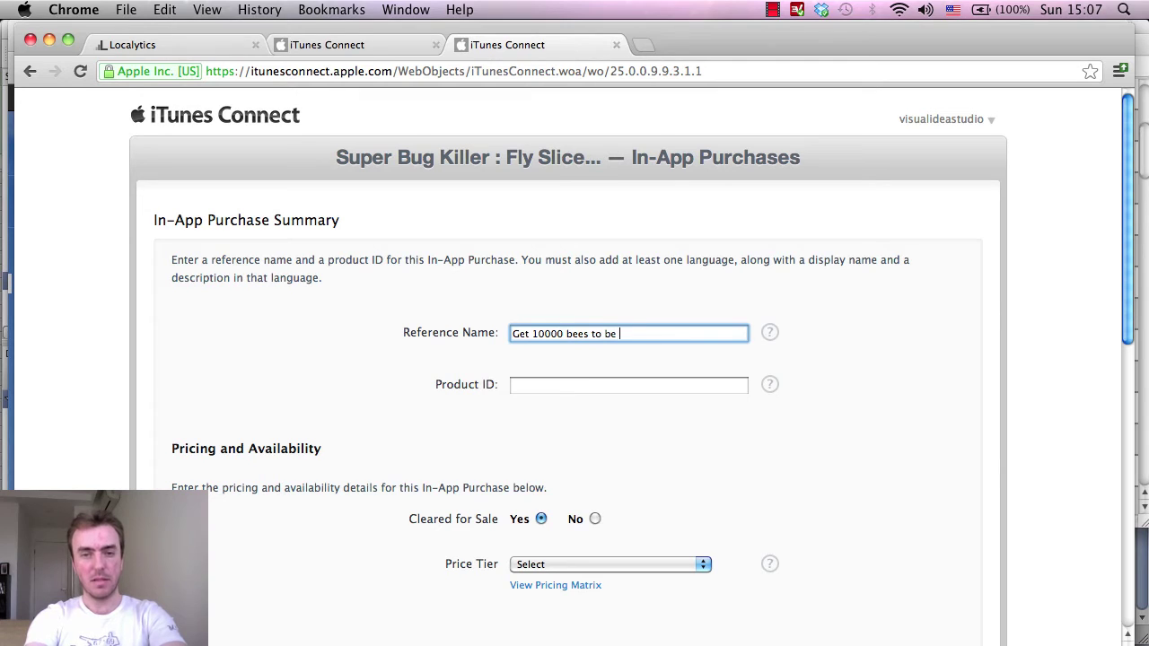
type("the ultimate")
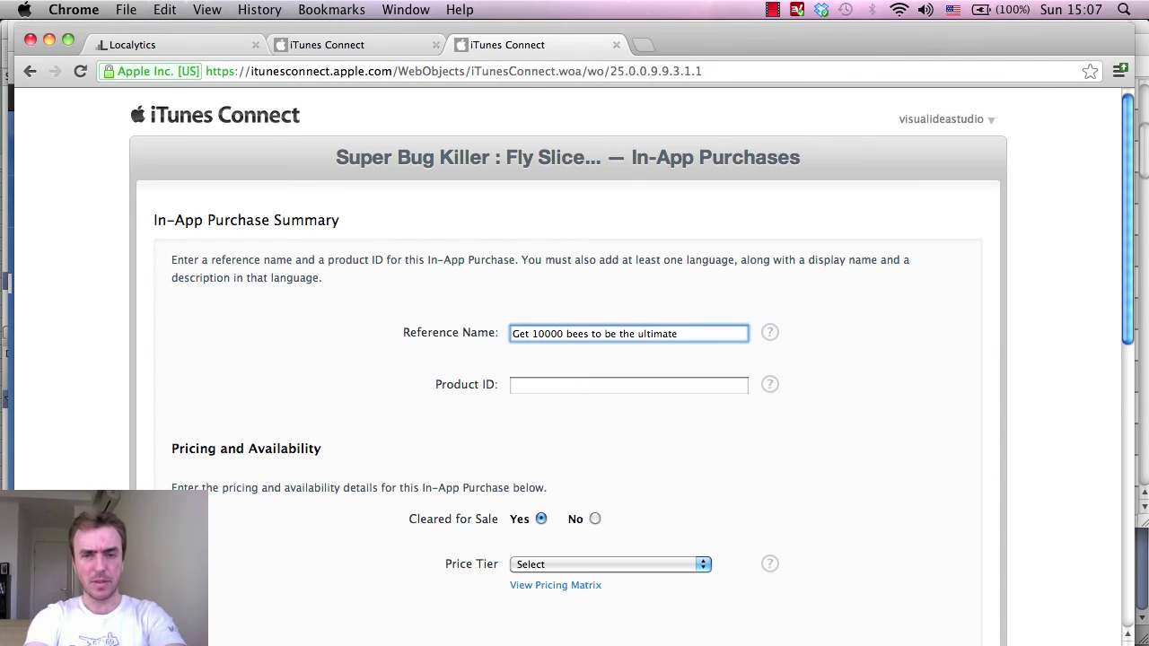
type("slice s")
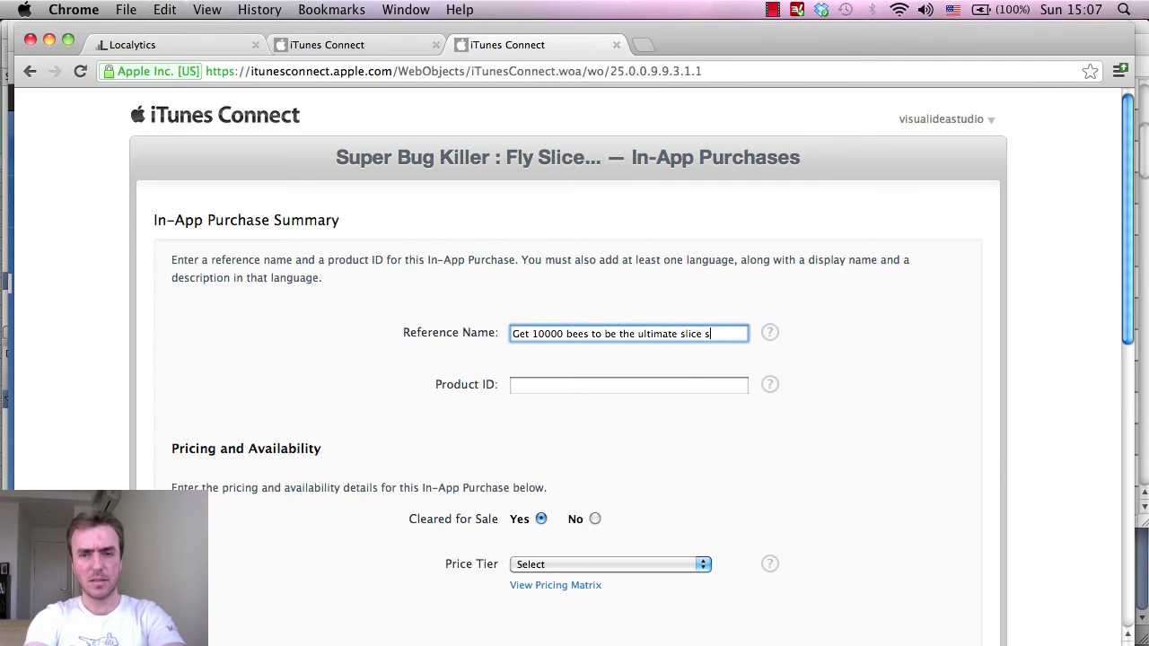
key("BackSpace")
type("ninh")
type("a master")
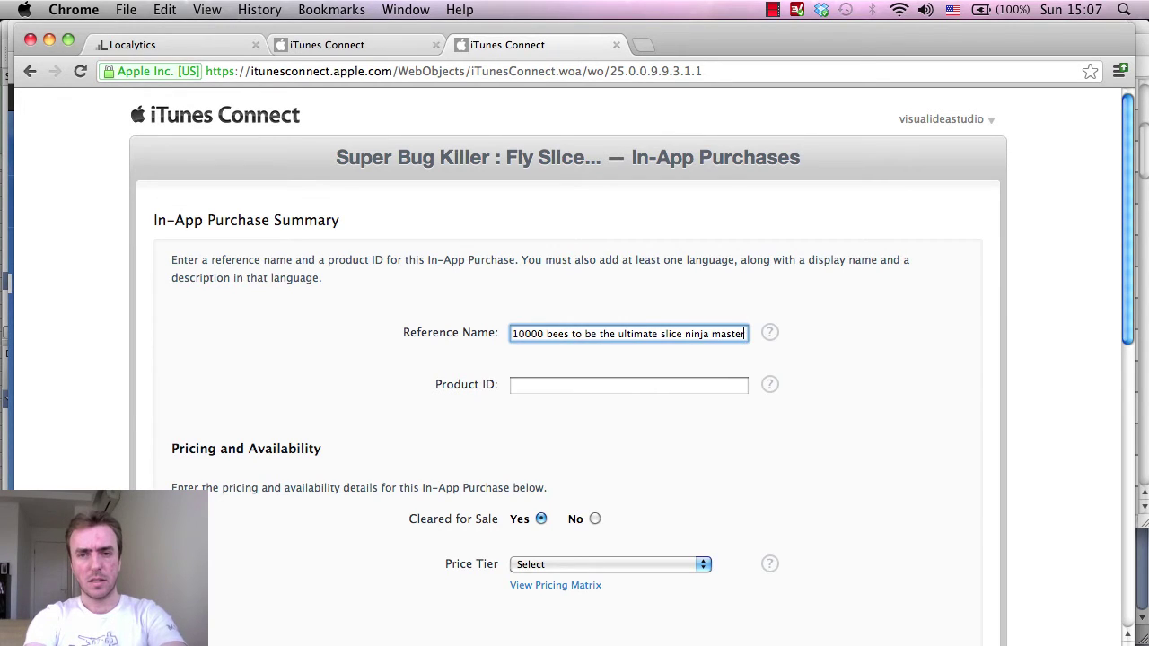
type(" !")
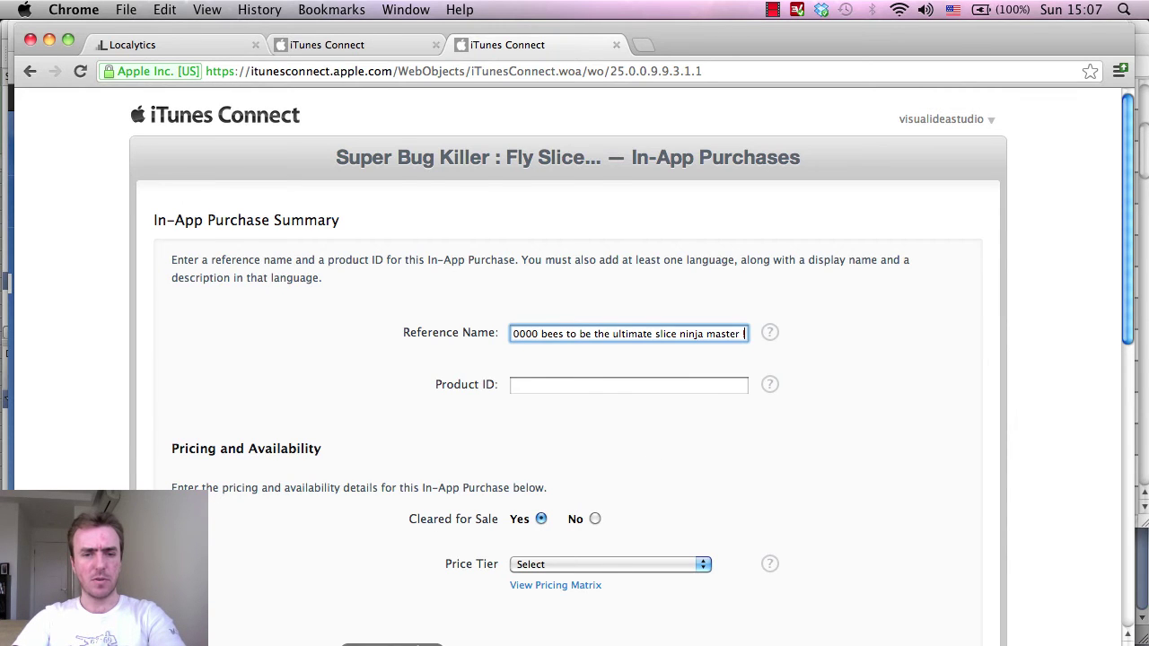
Copy the 10000BeesProductID string from the shop script in MonoDevelop.
key("super+Tab")
double_click(652, 389)
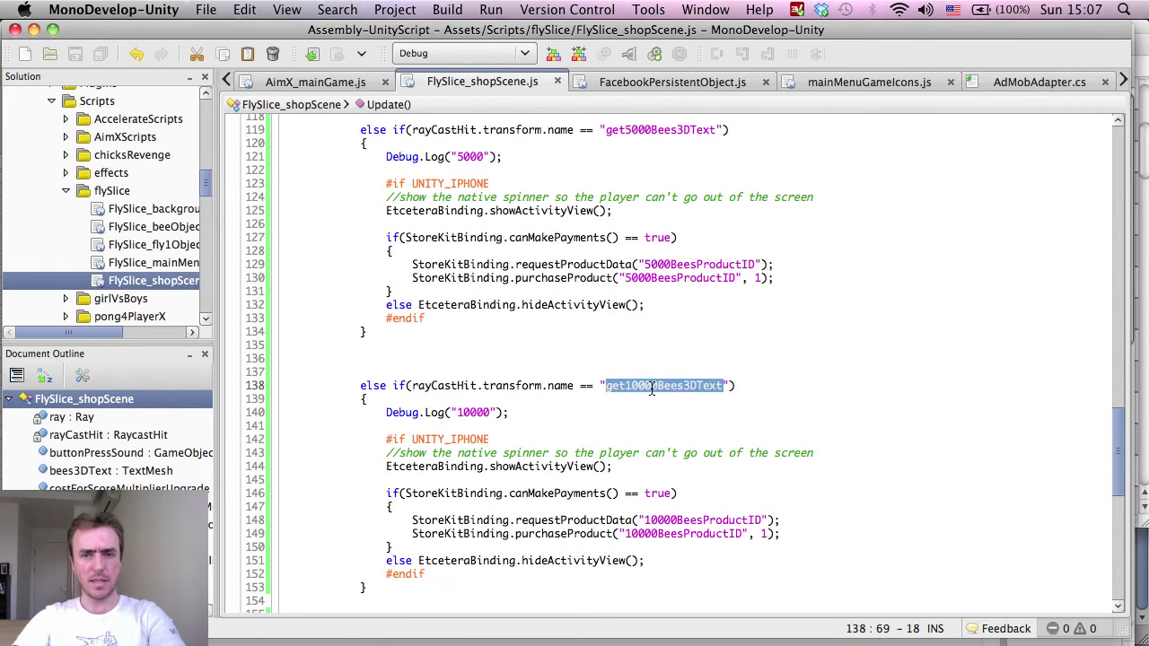
key("super+c")
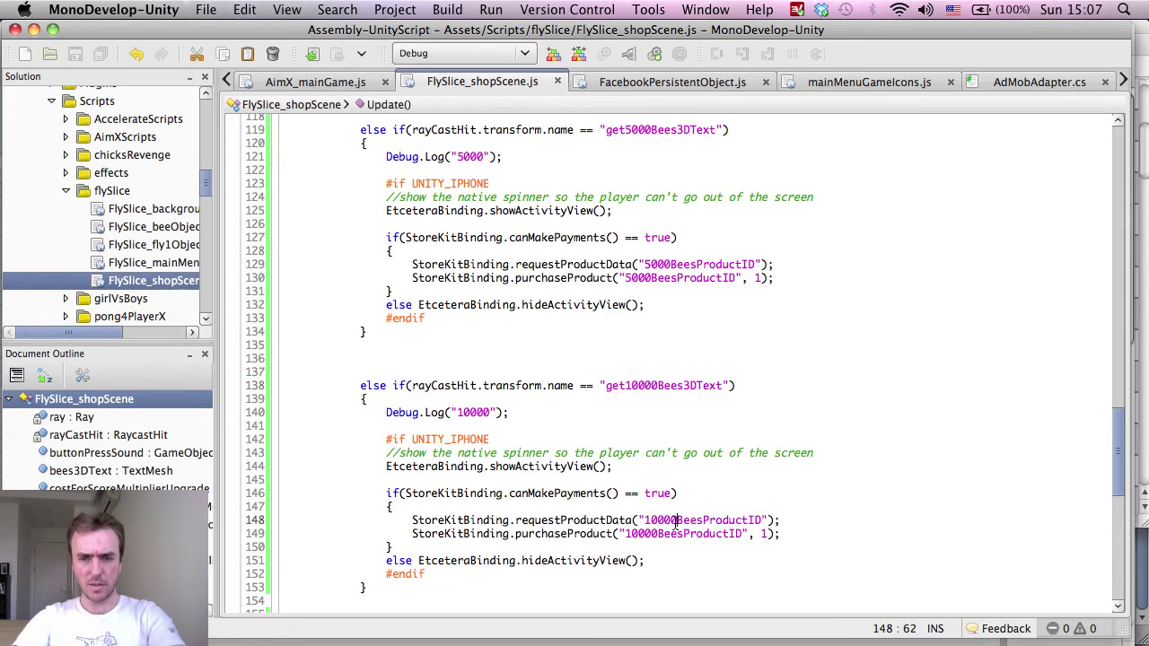
double_click(678, 521)
key("super+c")
Paste 10000BeesProductID as Product ID and insert 'bug' after 'slice' in the reference name.
key("super+Tab")
left_click(559, 382)
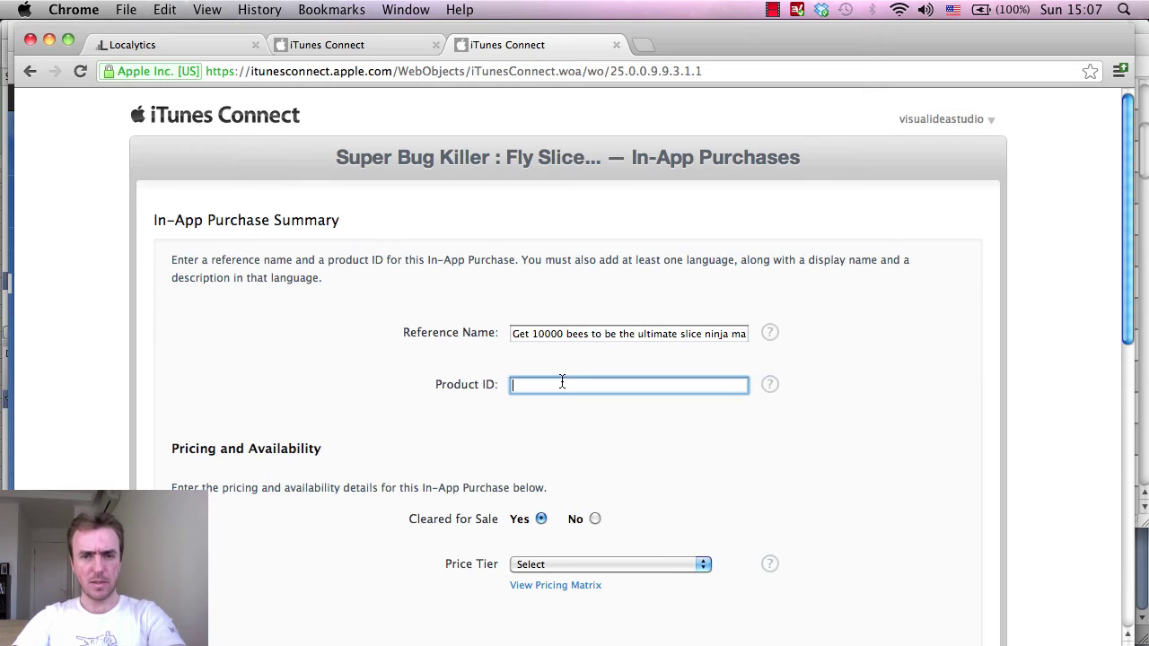
key("super+v")
left_click(583, 333)
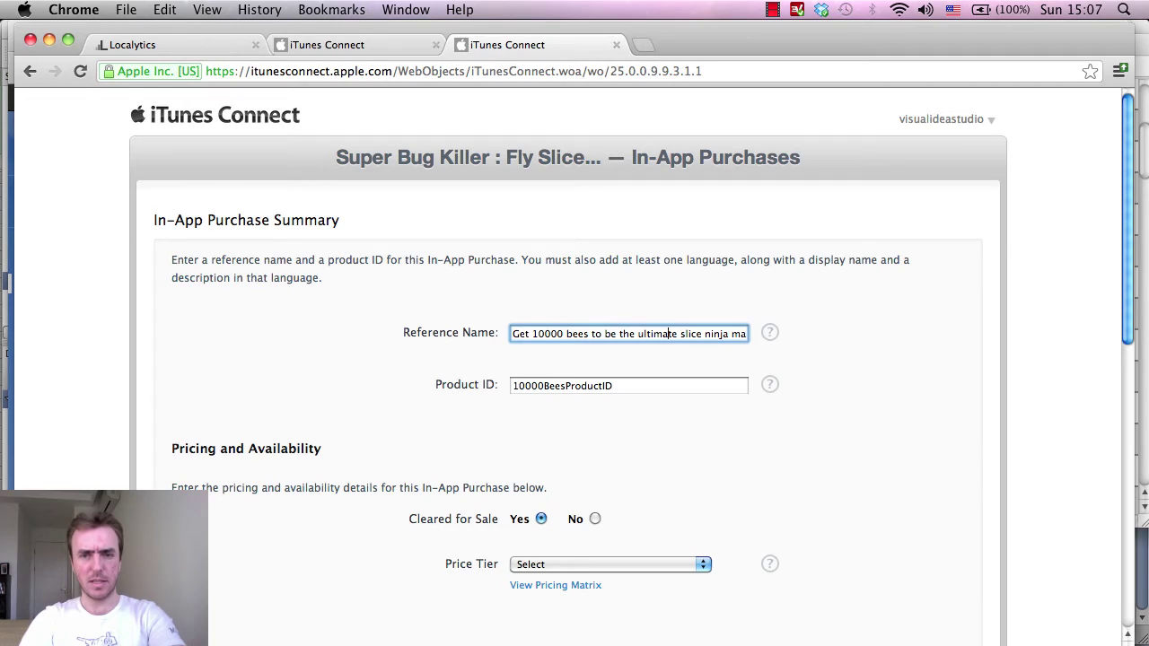
type("ster ")
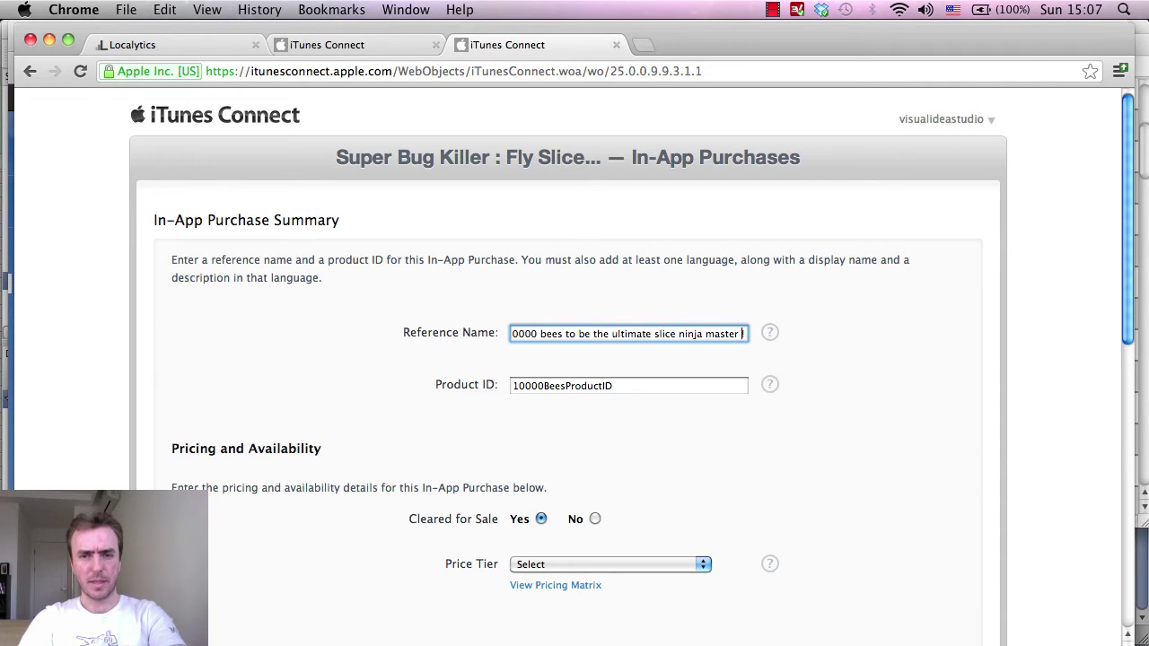
type("!")
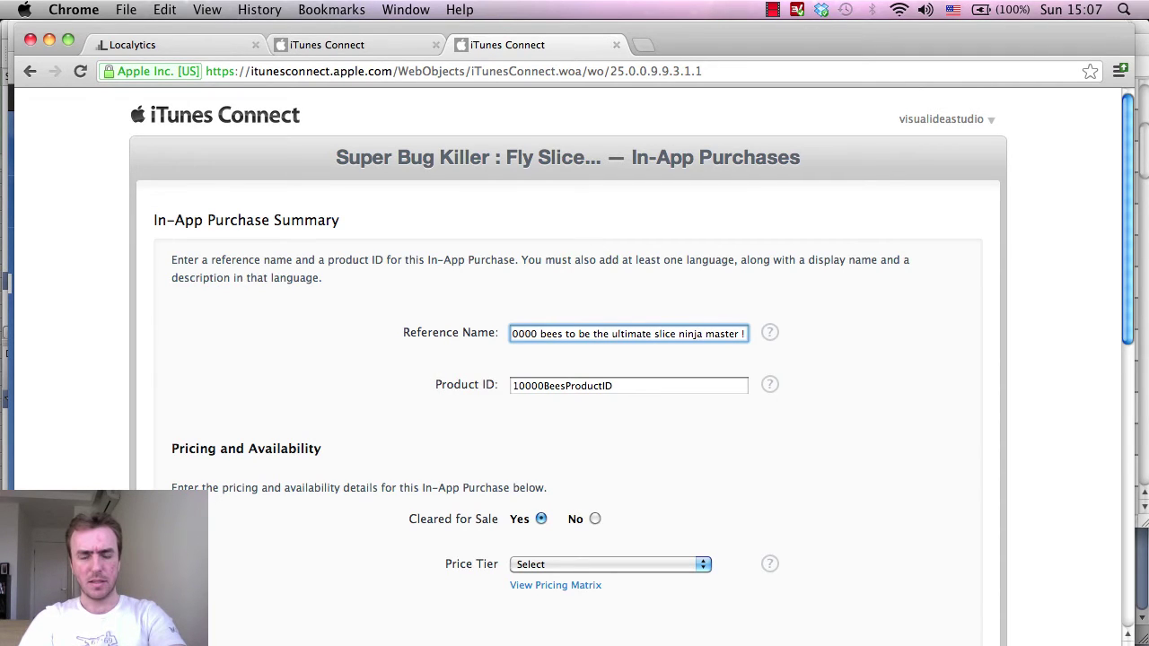
left_click(677, 334)
type("bug")
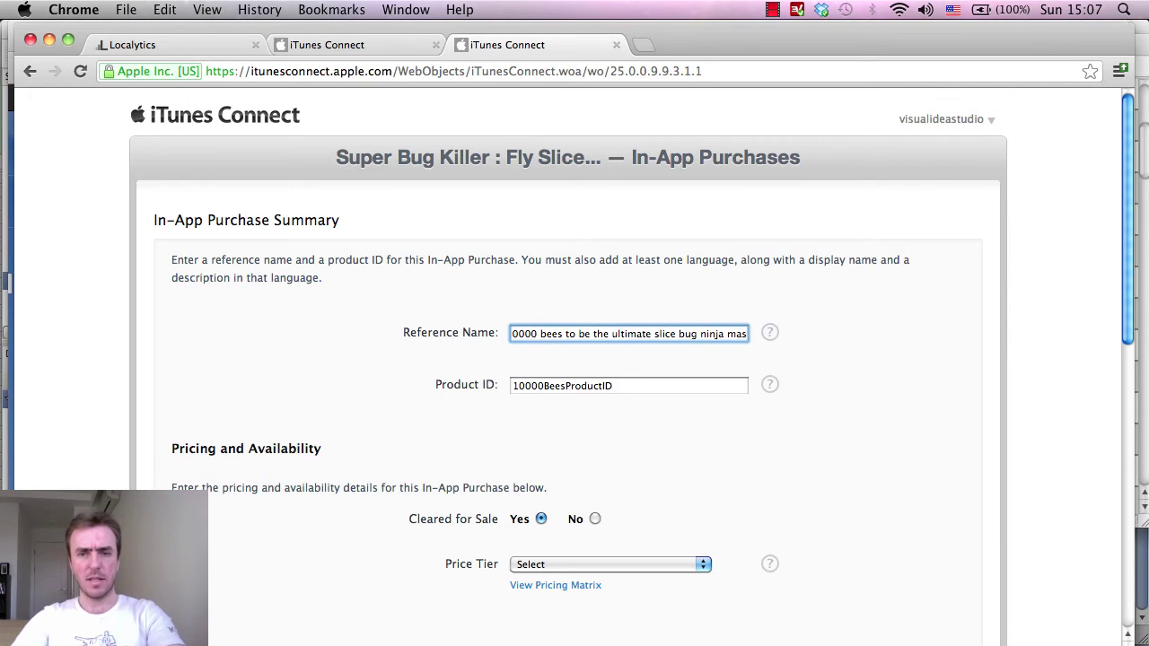
key("super+a")
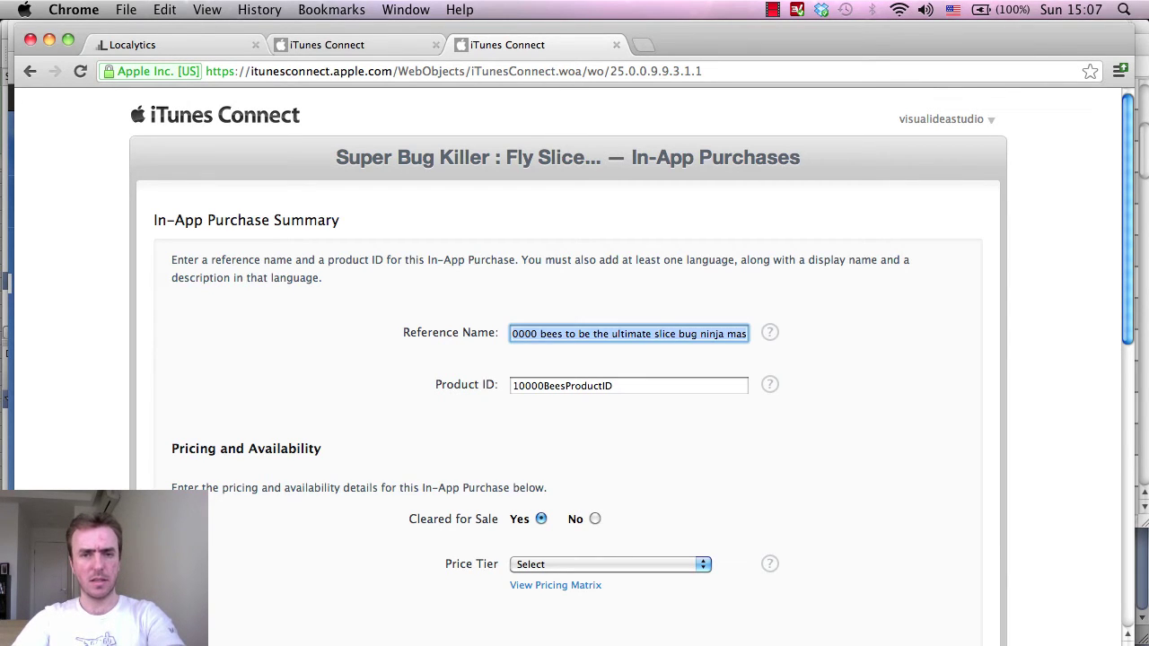
scroll(832, 284, "down", 4)
Set the 10000-bees price to Tier 30 (US$29.99), matching the notes' price of 30.
left_click(602, 399)
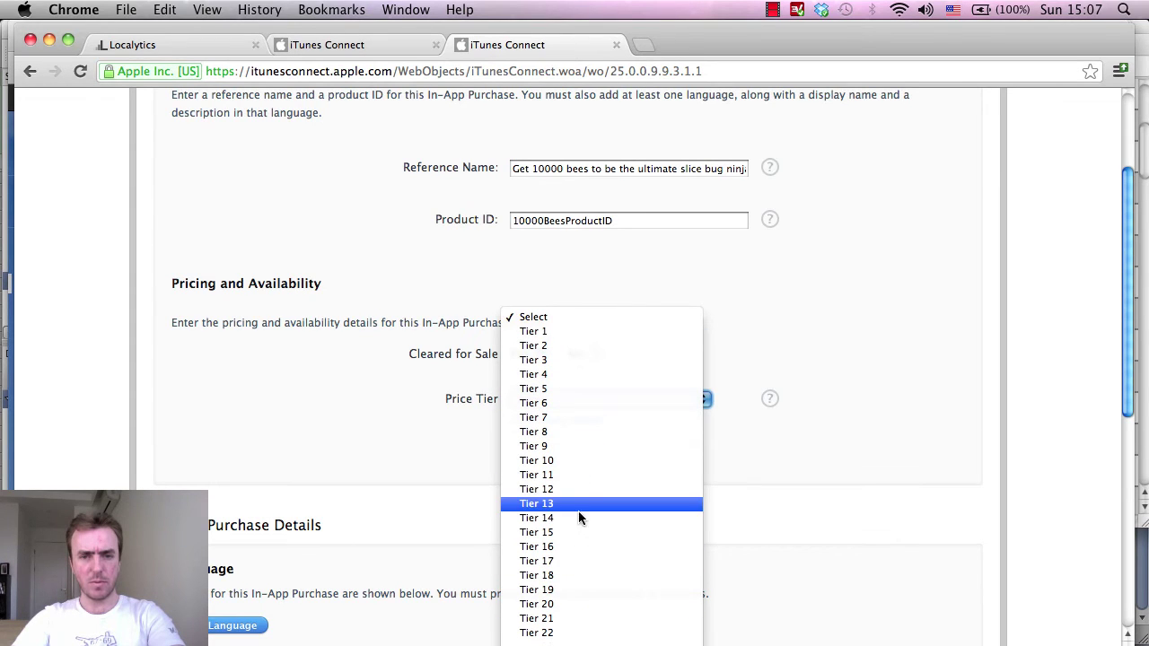
left_click(577, 604)
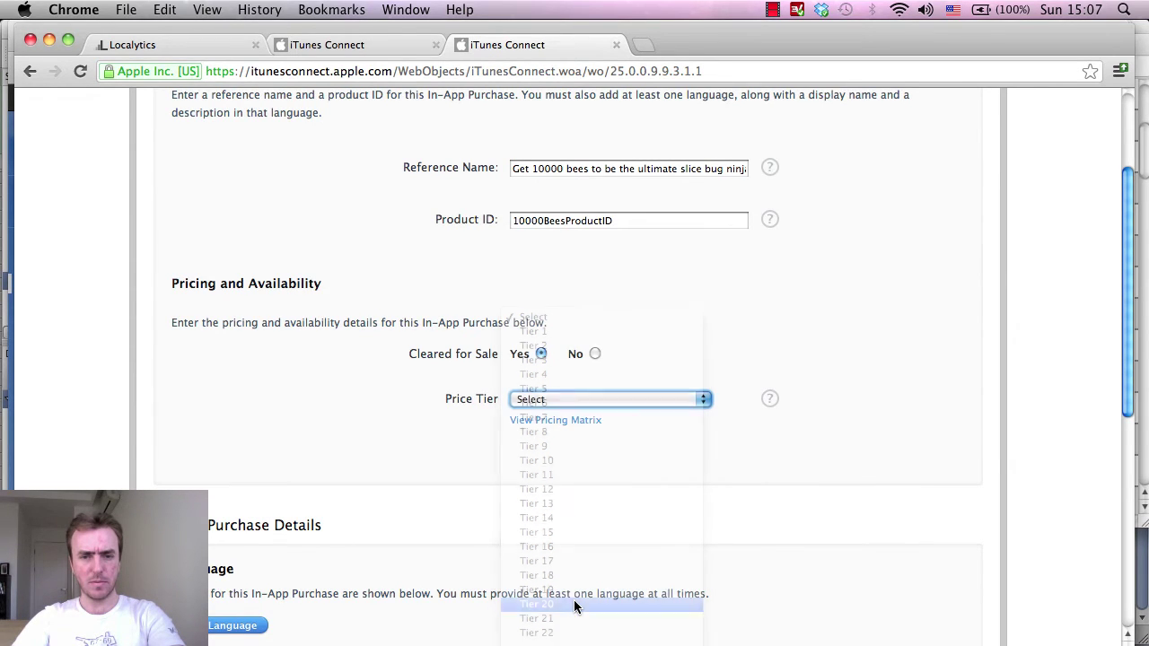
left_click(502, 629)
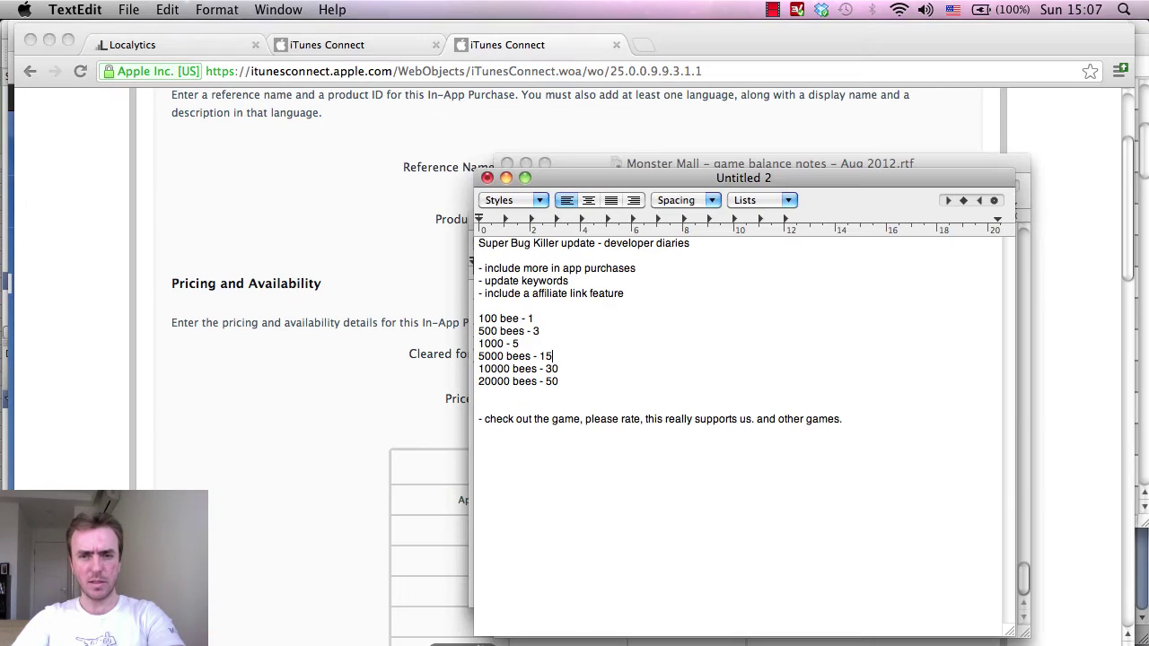
left_click(565, 370)
left_click_drag(567, 371, 508, 369)
left_click(300, 415)
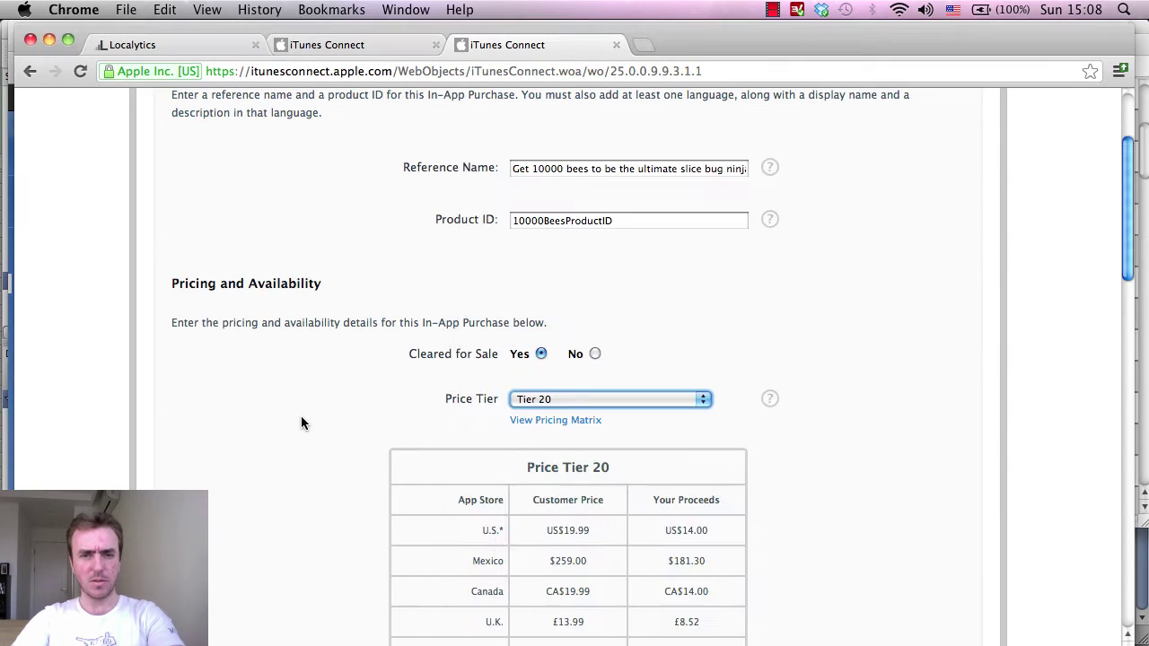
left_click(701, 402)
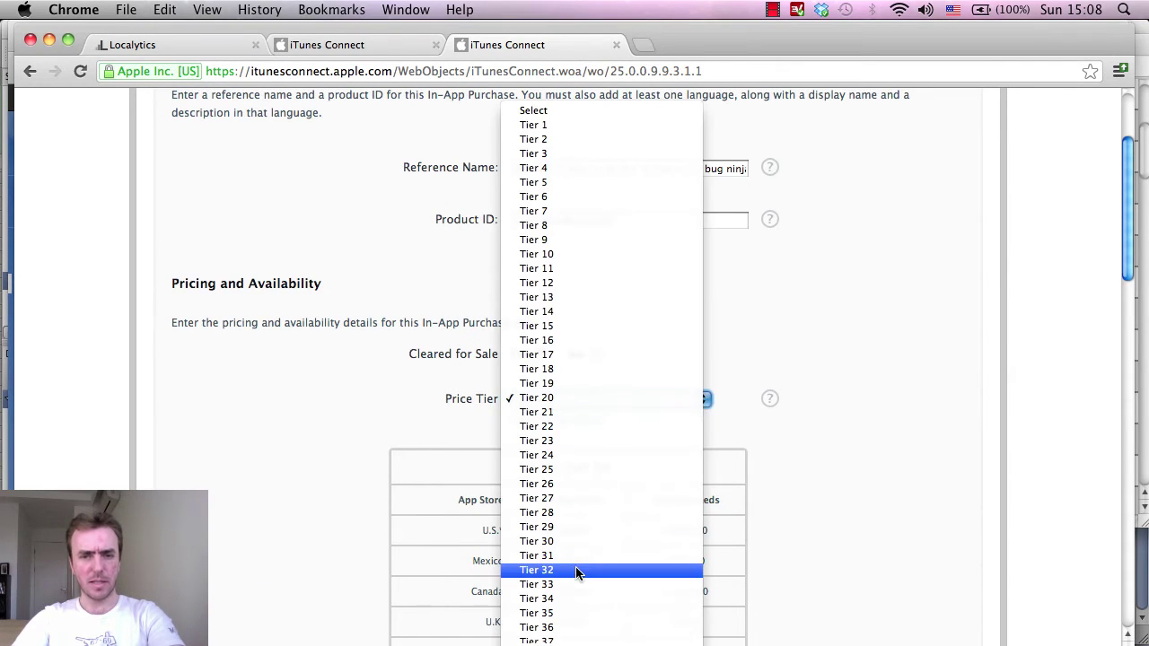
key("Escape")
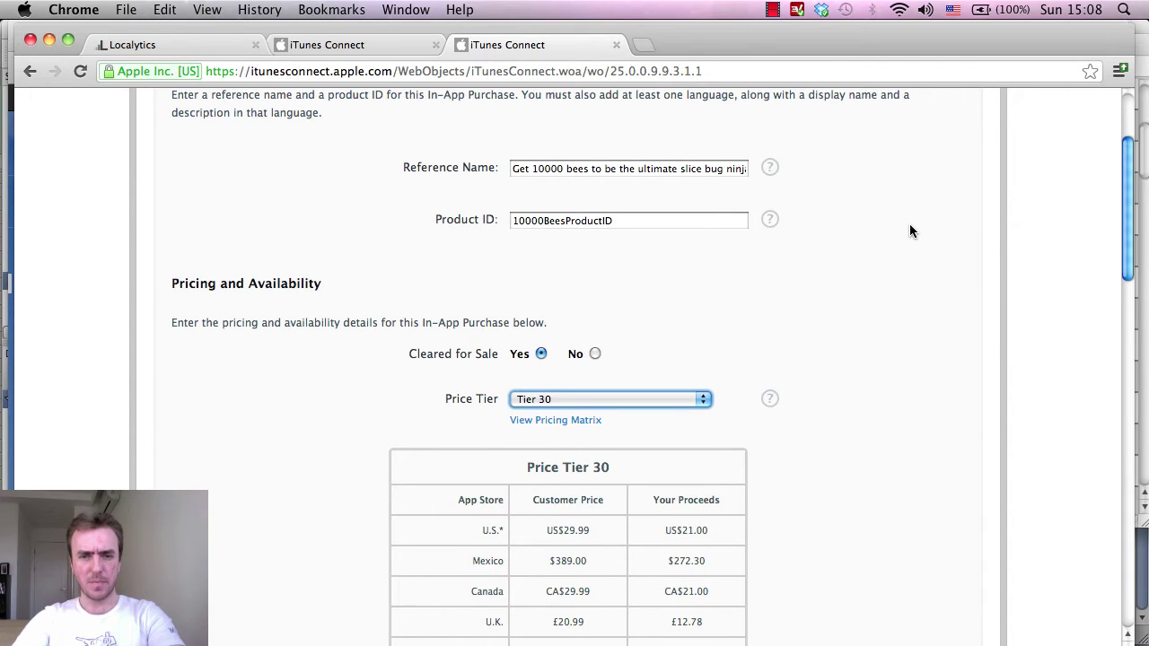
scroll(909, 223, "down", 1)
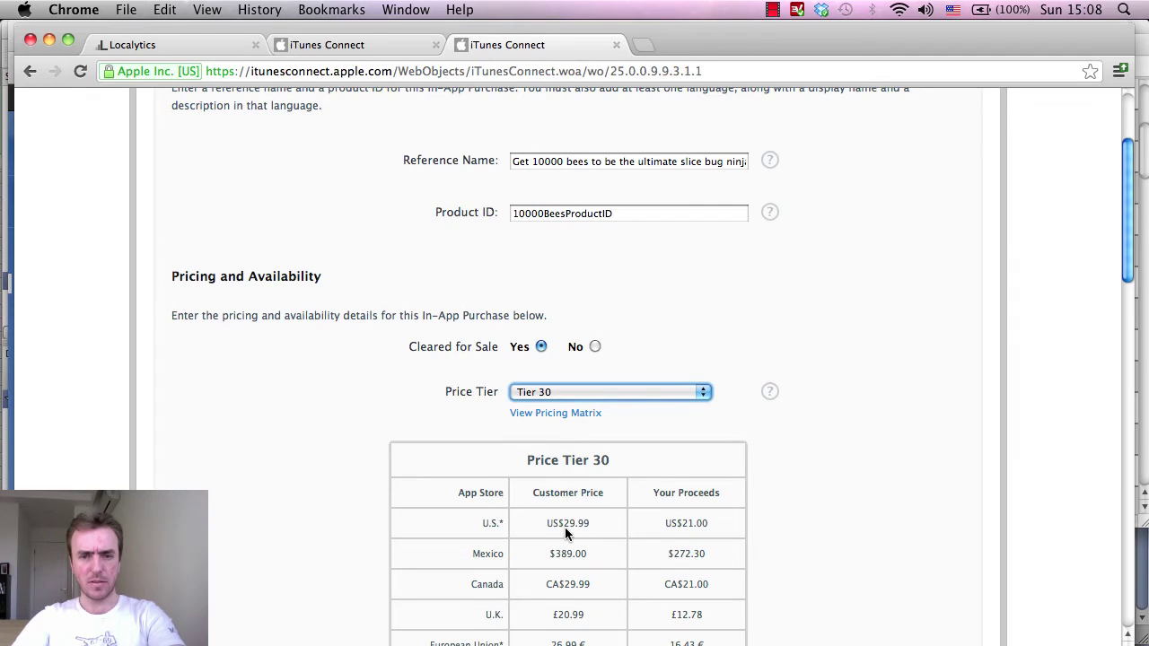
scroll(884, 377, "down", 10)
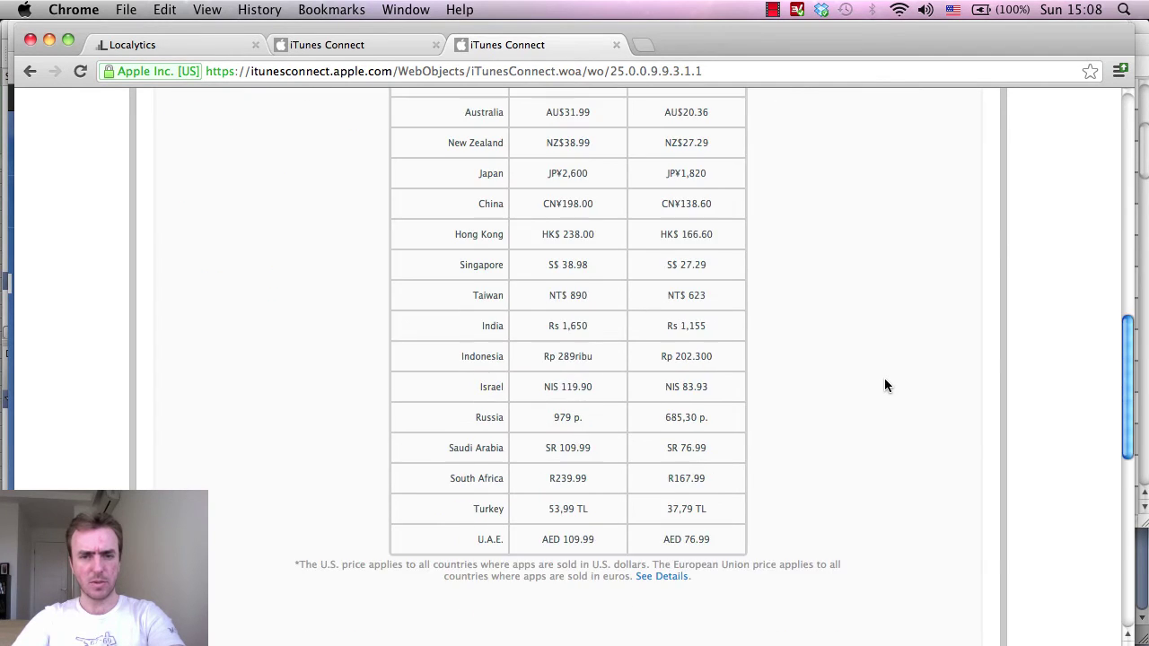
scroll(884, 386, "down", 3)
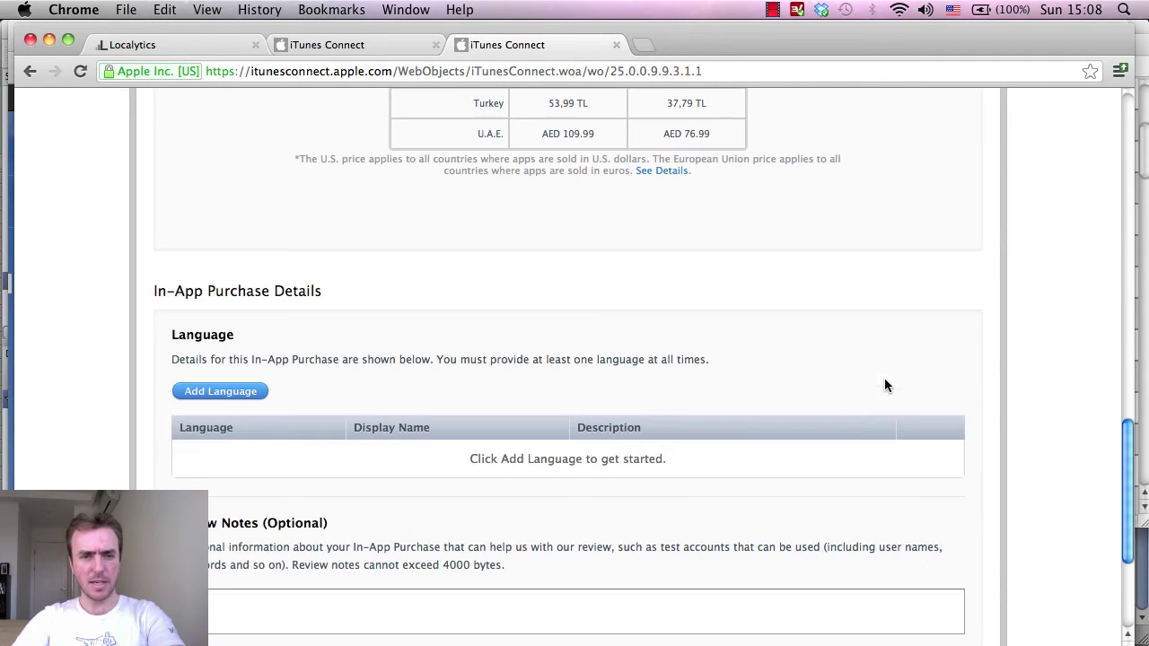
Add an English entry with the 10000-bees display name, extended with 'Cut them up'.
left_click(215, 395)
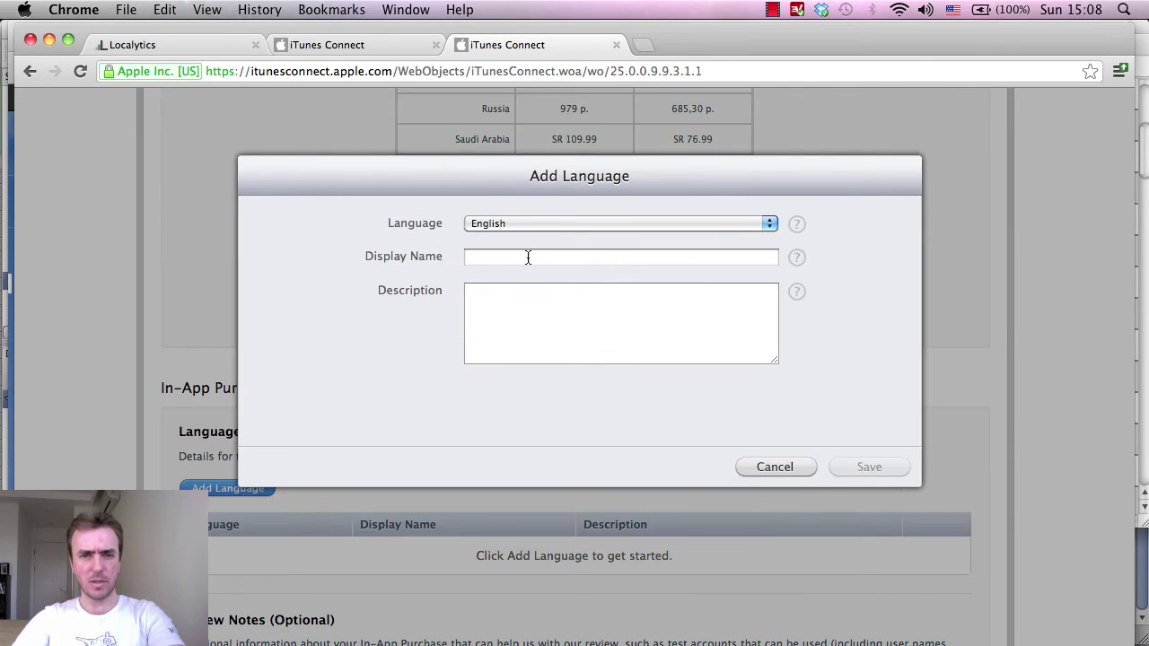
left_click(521, 259)
type("Get 10000 bees to be the ultimate slice bug ninja master !")
left_click(548, 312)
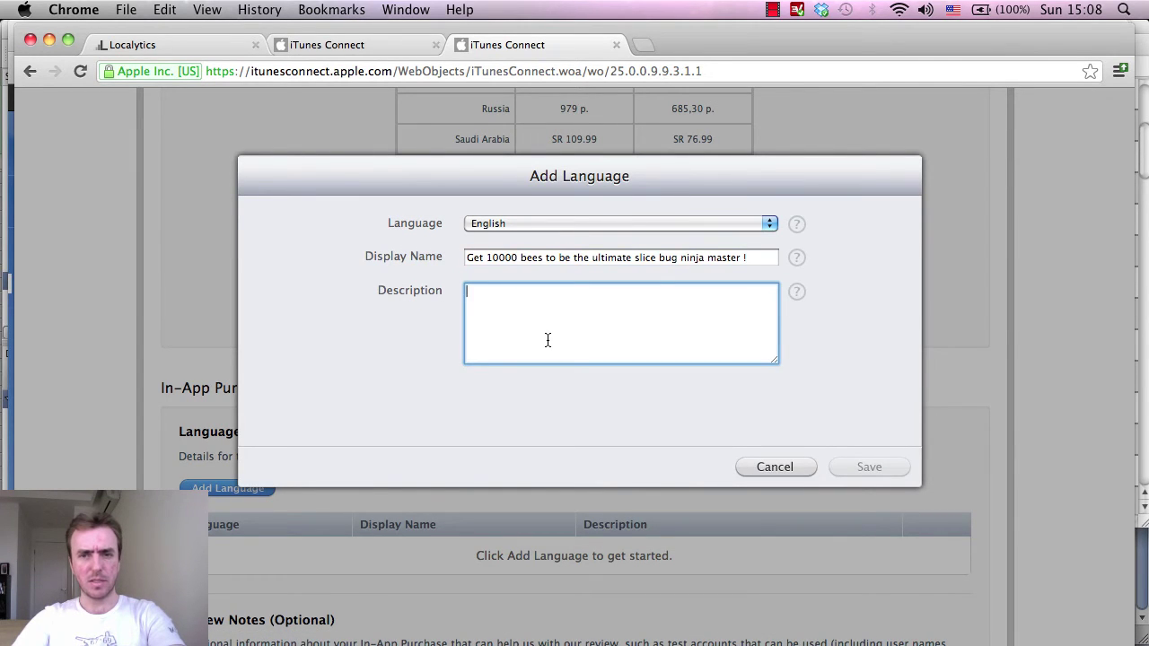
left_click(762, 258)
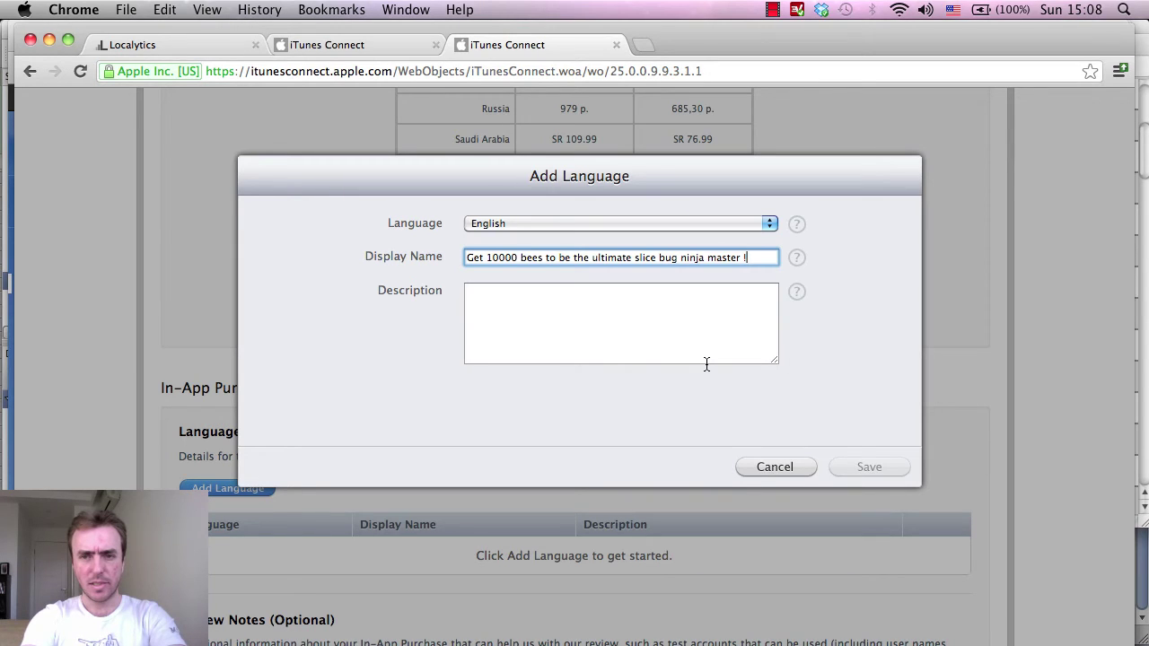
type("Cut")
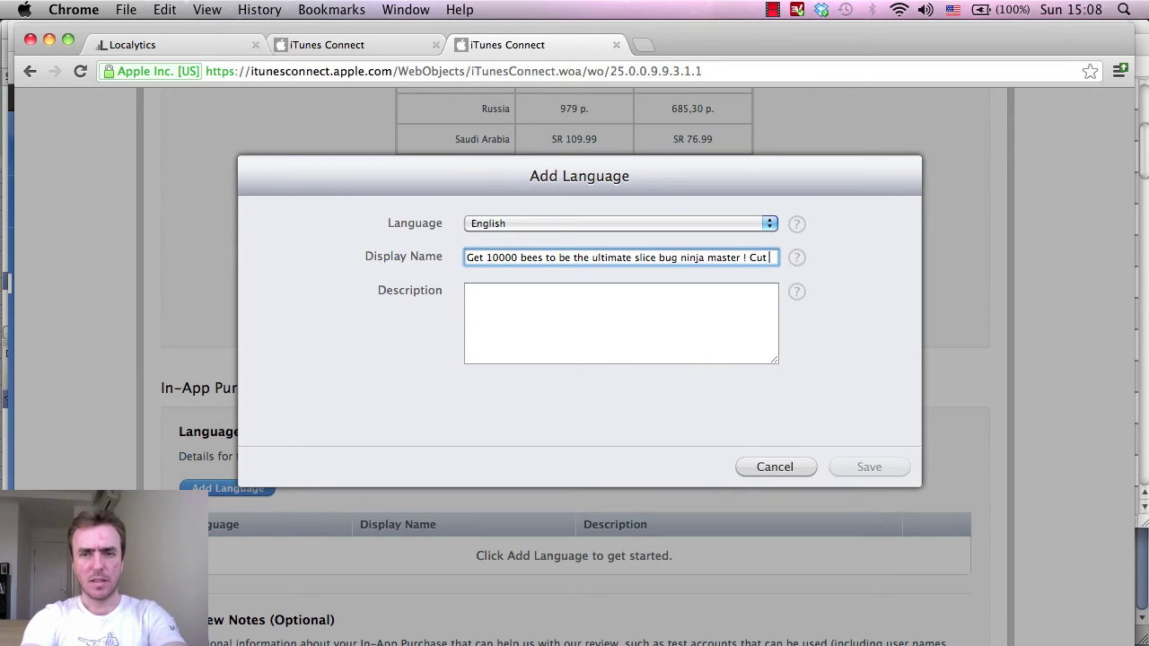
type(" them up !")
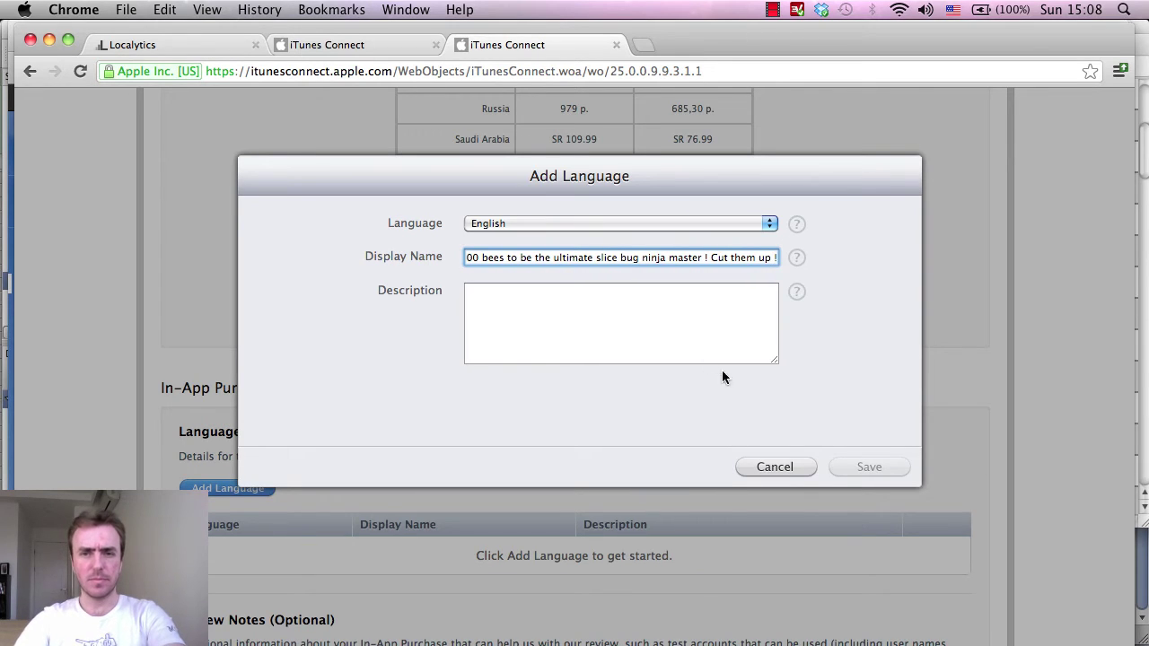
left_click(723, 331)
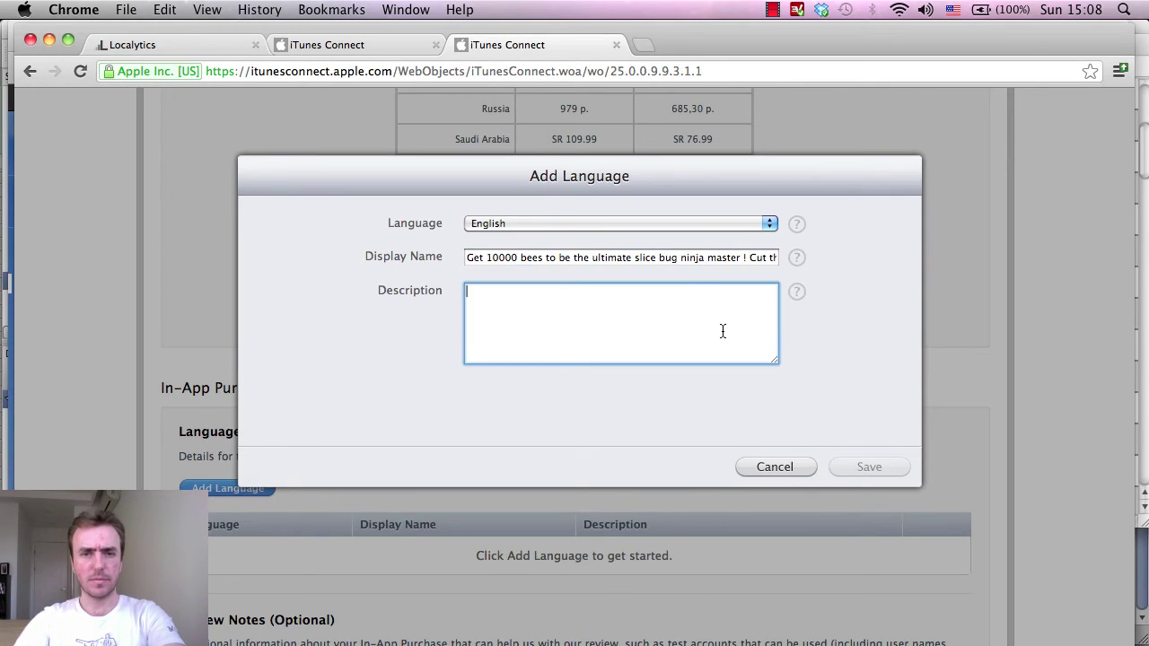
Paste the display name into Description and append a high-score sentence ending 'the global leaderboards.'.
left_click(677, 259)
key("super+a")
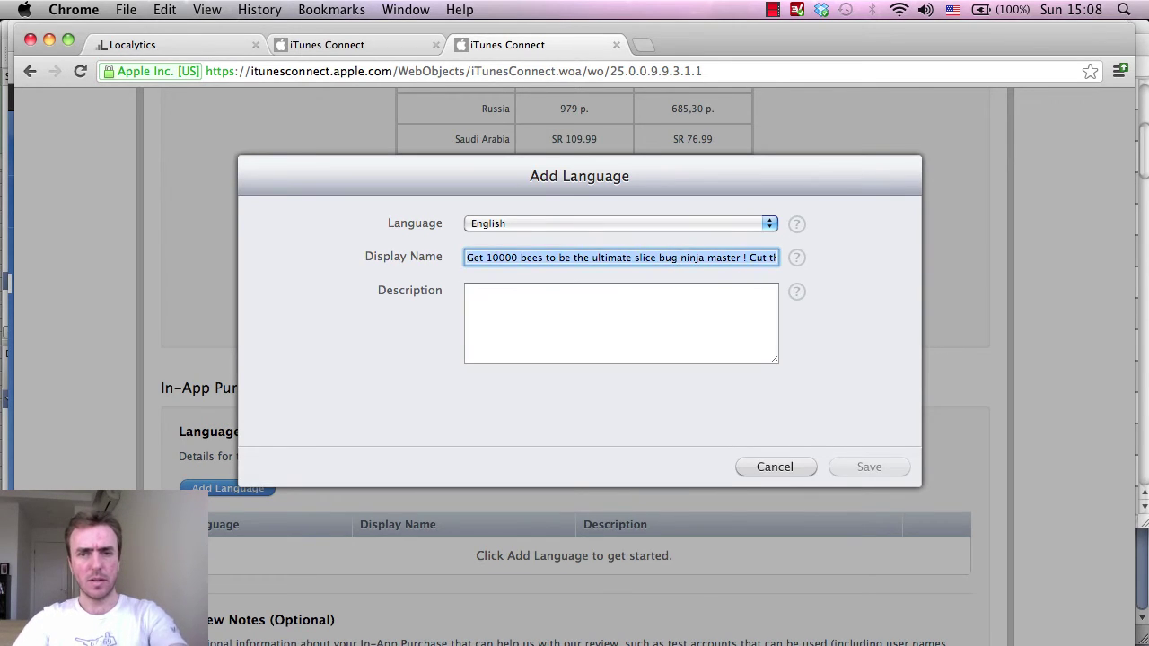
left_click(658, 333)
type("Get 10000 bees to be the ultimate slice bug ninja master ! Cut them up !")
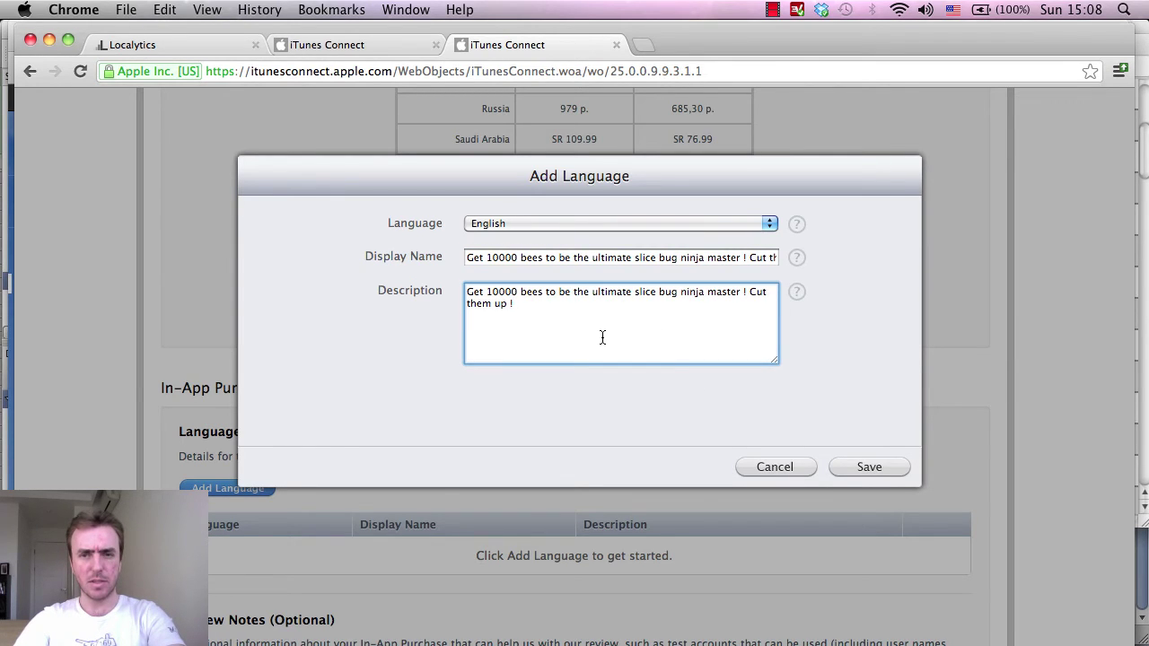
key("BackSpace")
type("and")
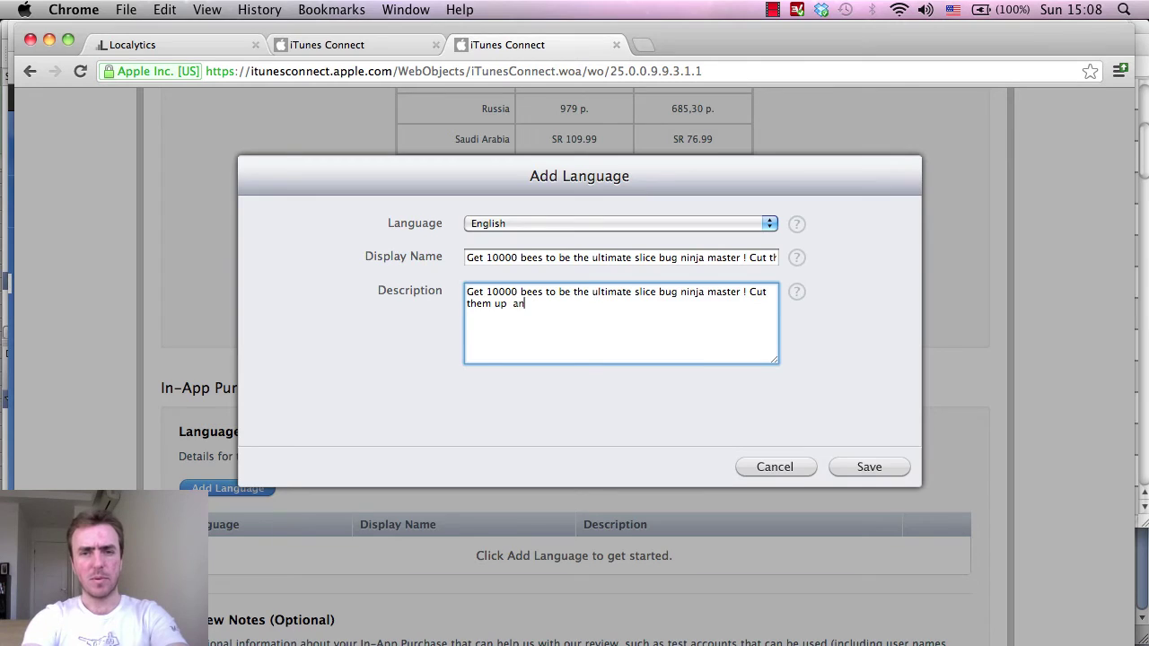
key("BackSpace")
key("BackSpace")
key("BackSpace")
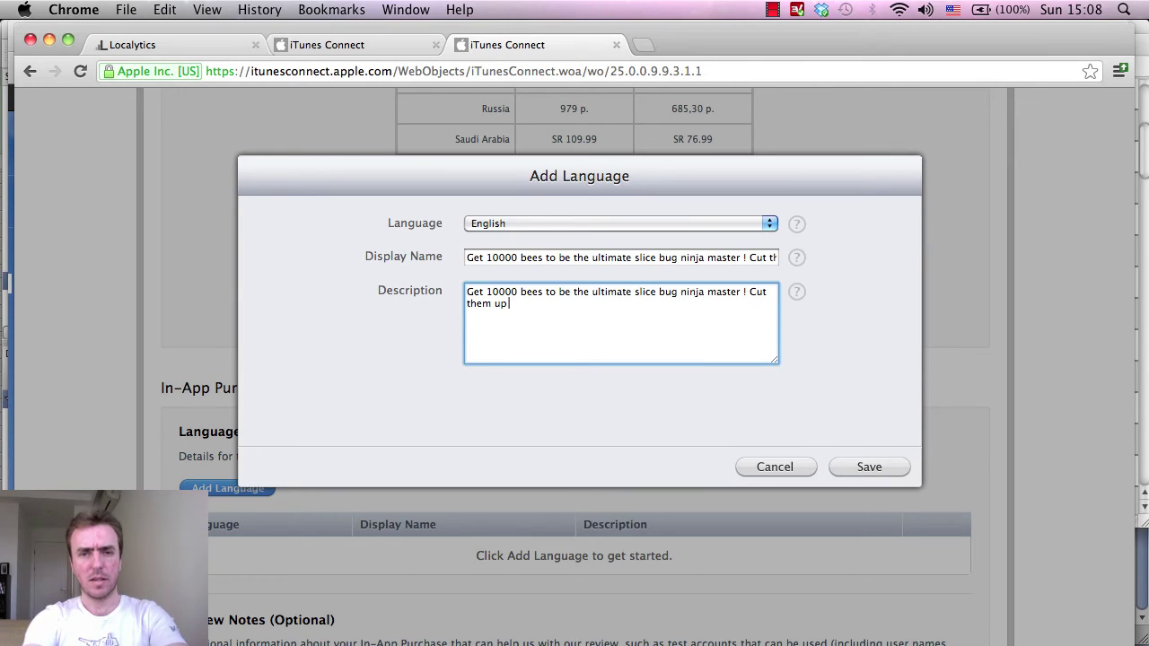
type("and shoo")
type(" off yo")
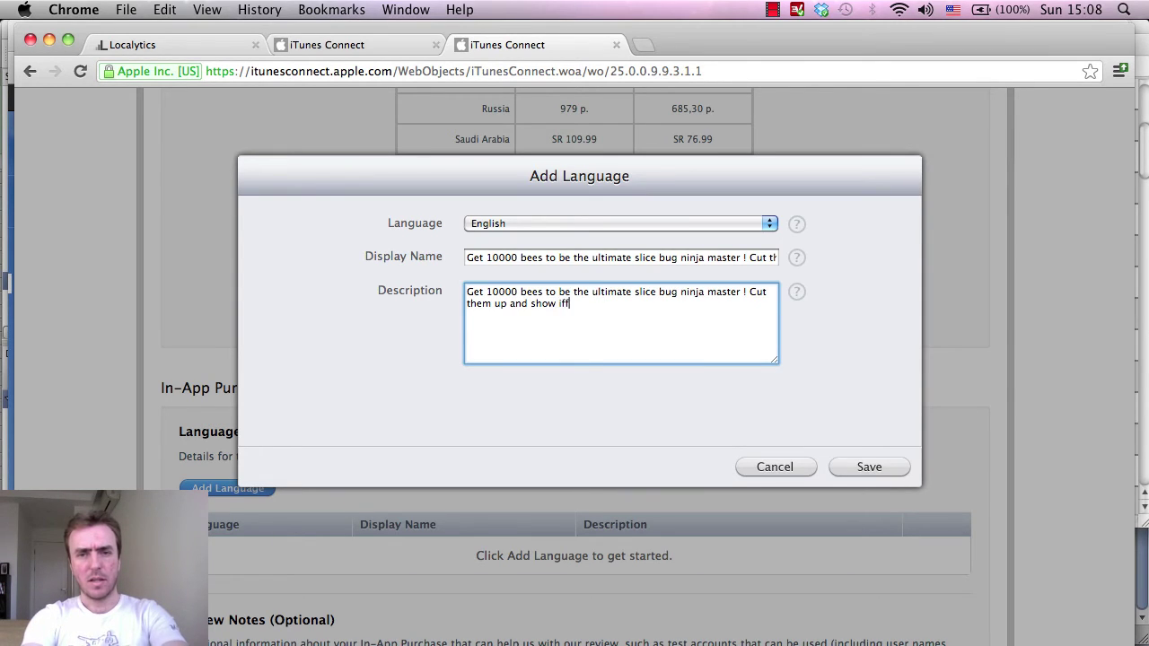
type("ur")
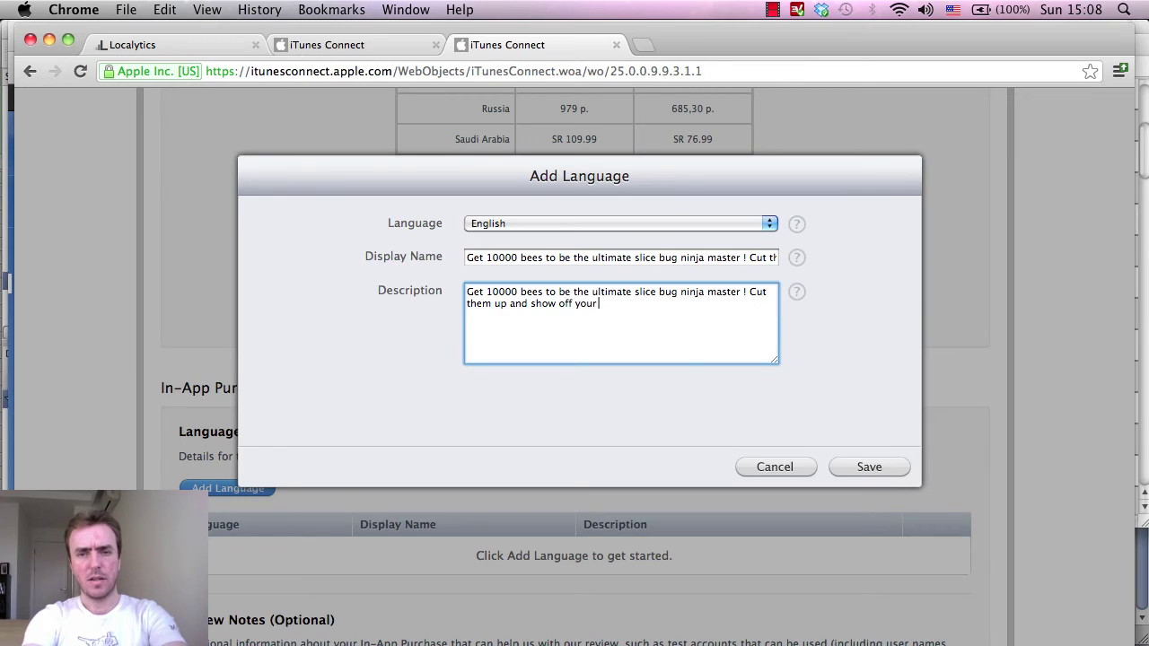
type(" high score t")
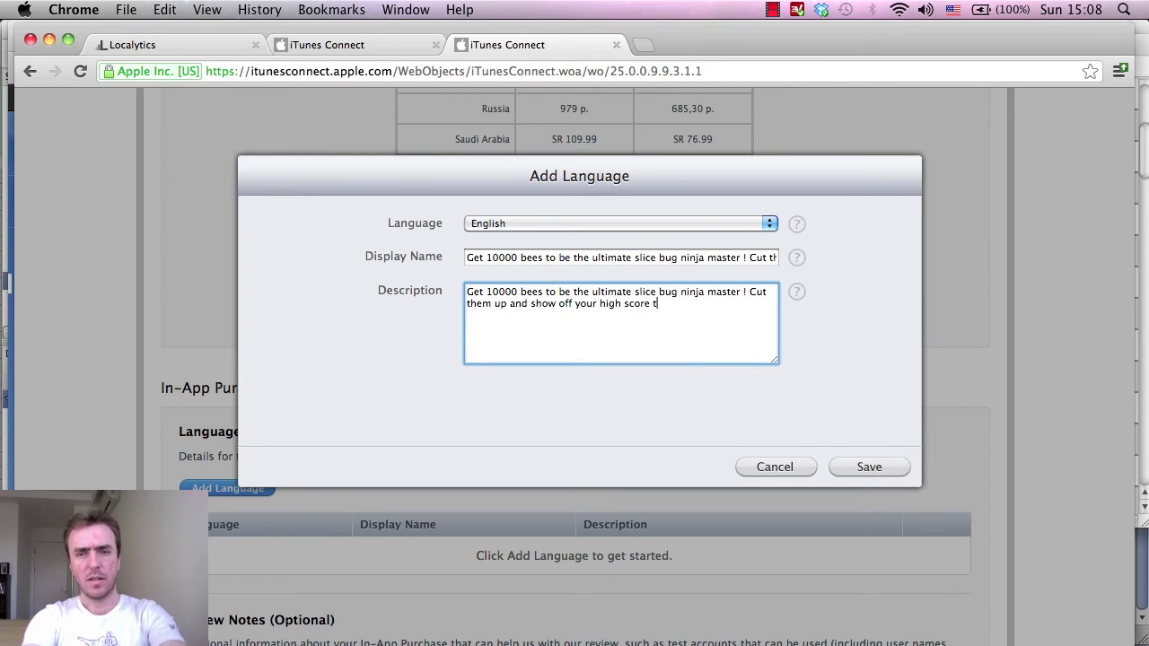
type("he world inthe")
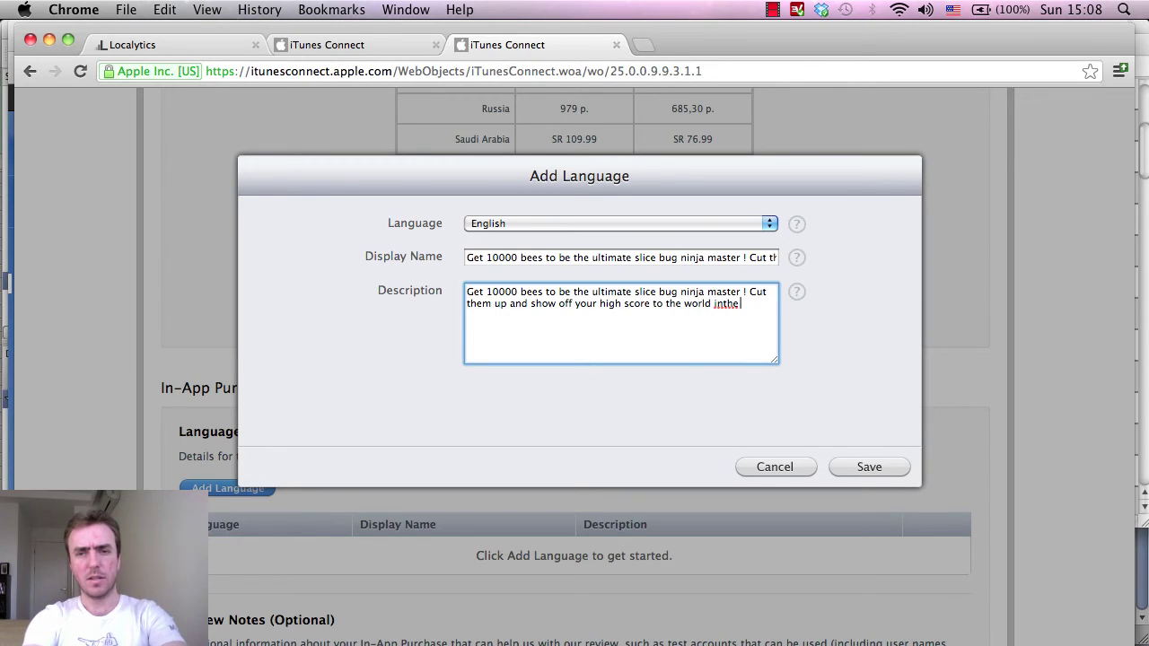
key("BackSpace")
type("the gl")
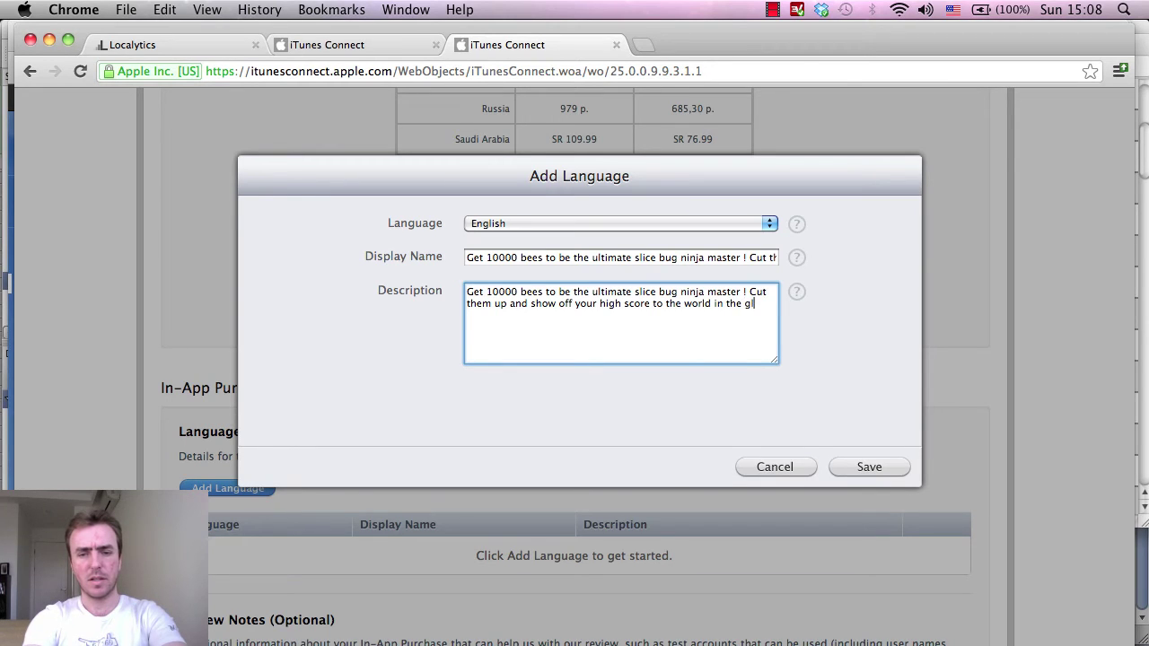
type("obal leaderboards")
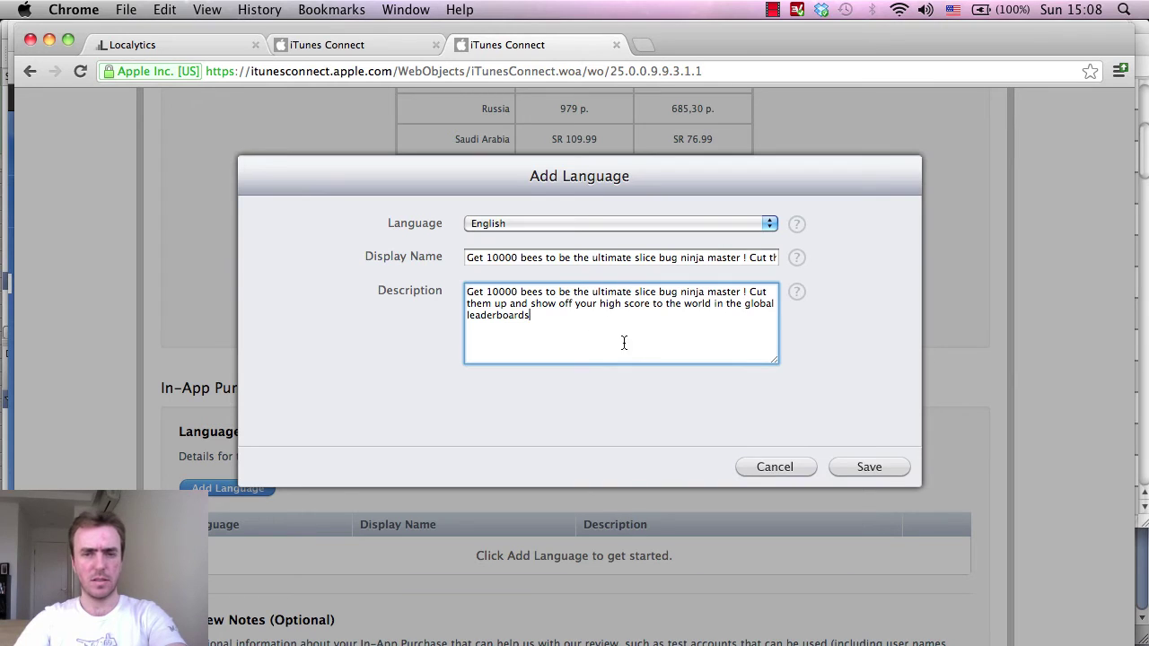
type(".")
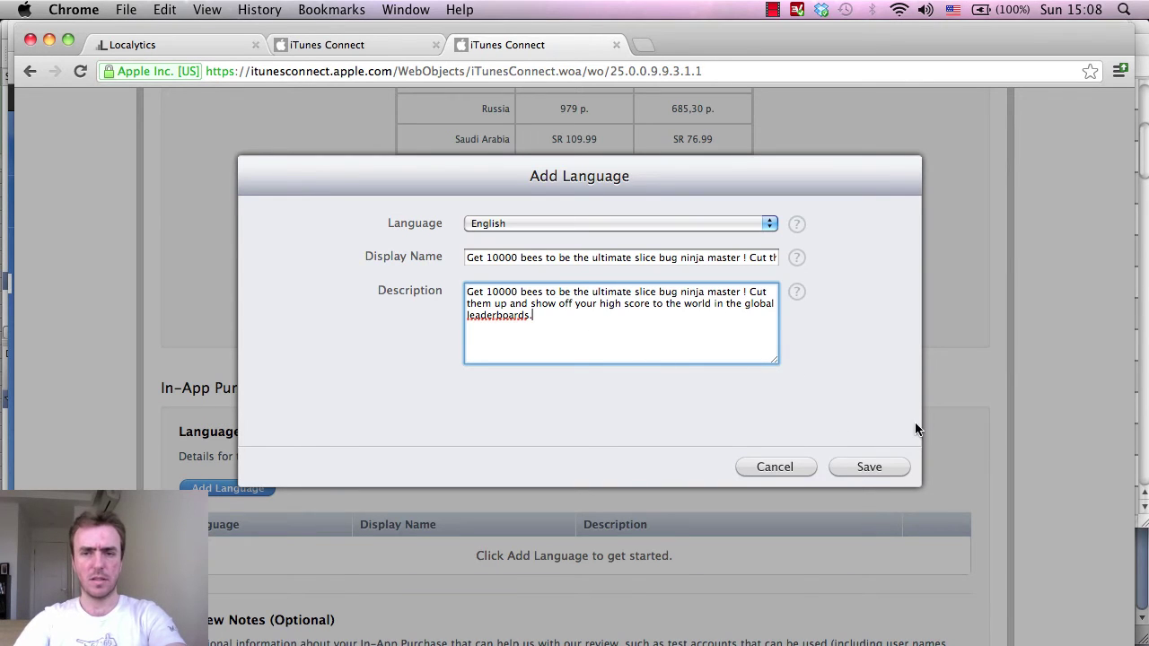
Save the English name and description for the 10000-bees purchase, then abandon adding a second language.
left_click(859, 468)
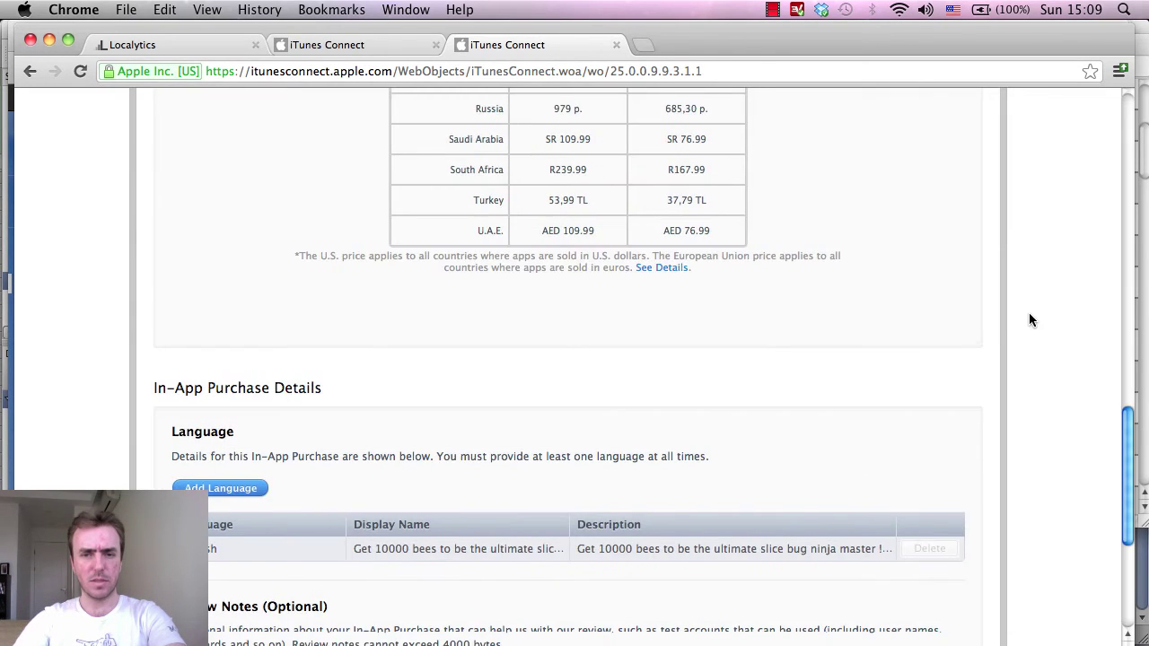
scroll(1028, 312, "down", 5)
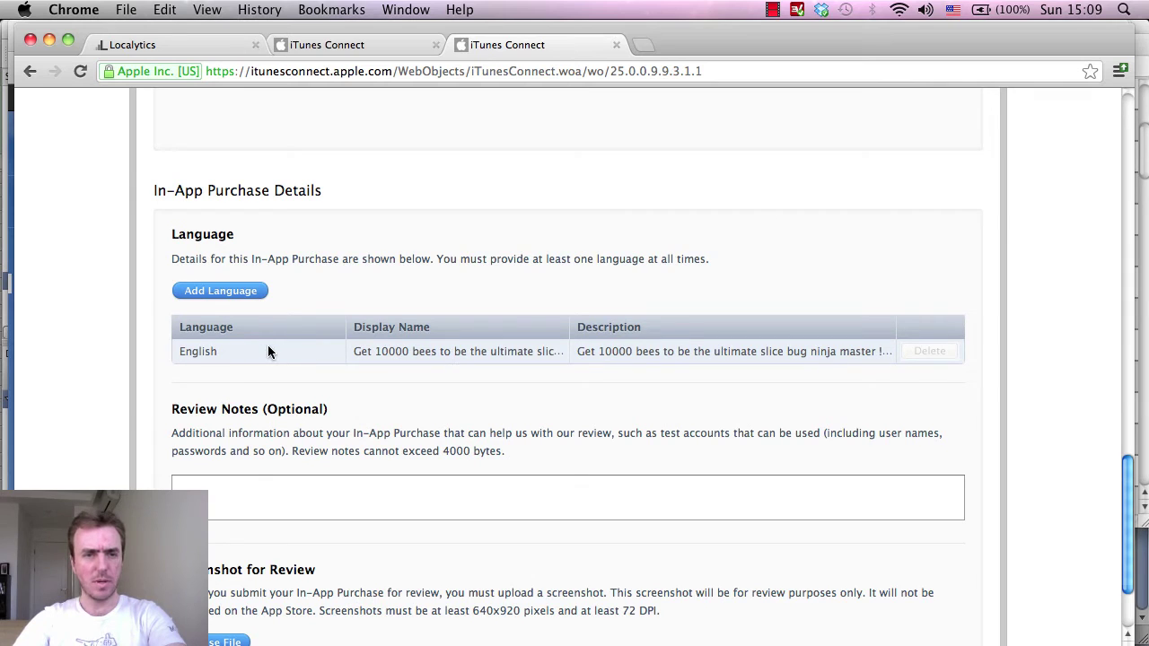
left_click(220, 290)
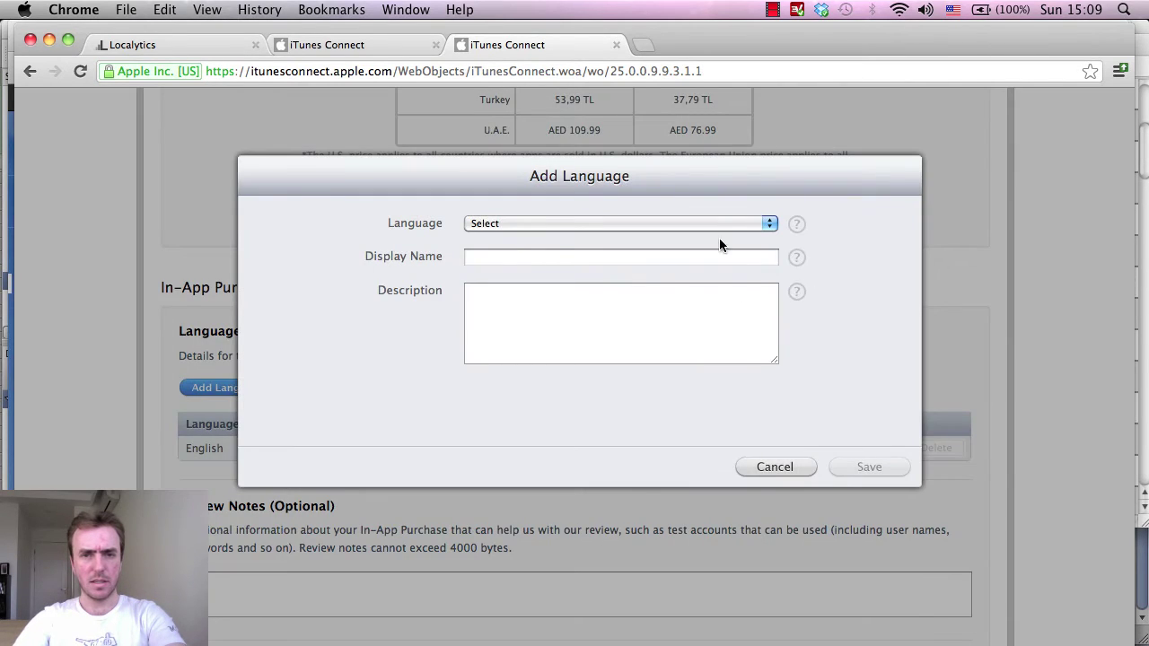
left_click(709, 224)
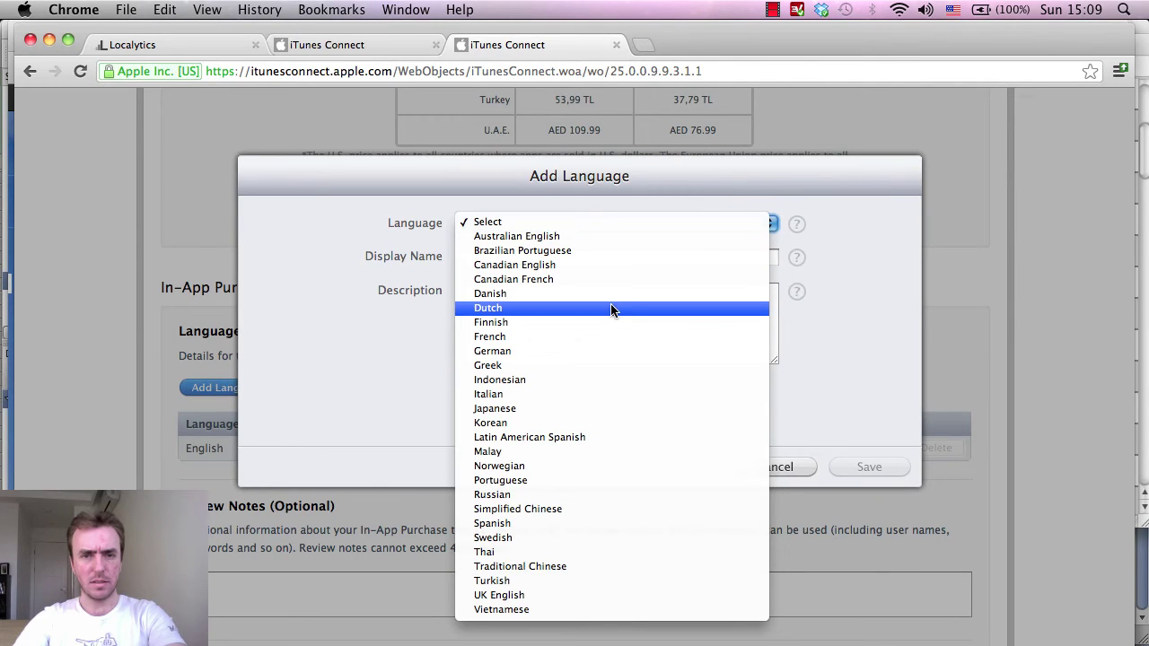
left_click(784, 361)
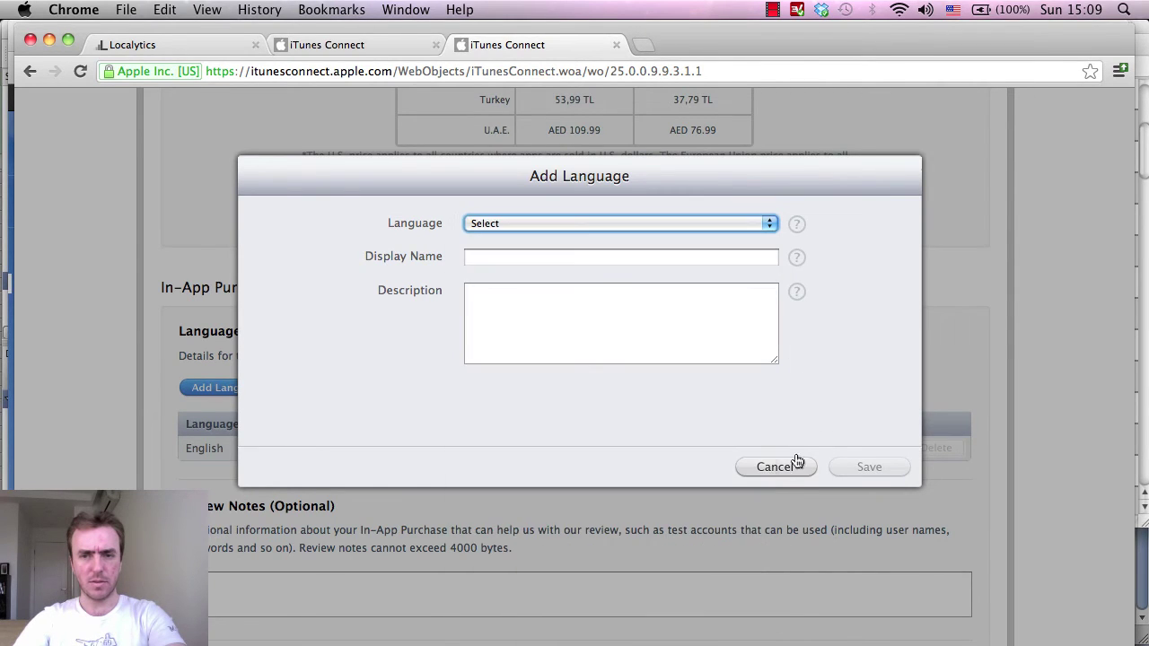
left_click(791, 467)
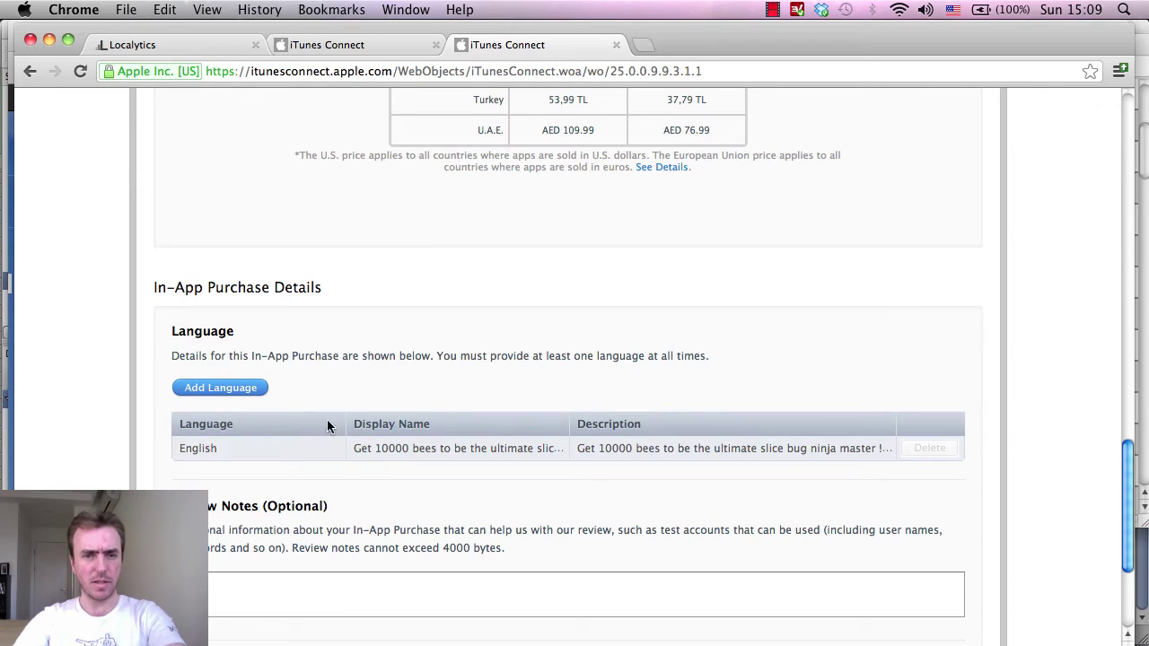
scroll(763, 403, "down", 5)
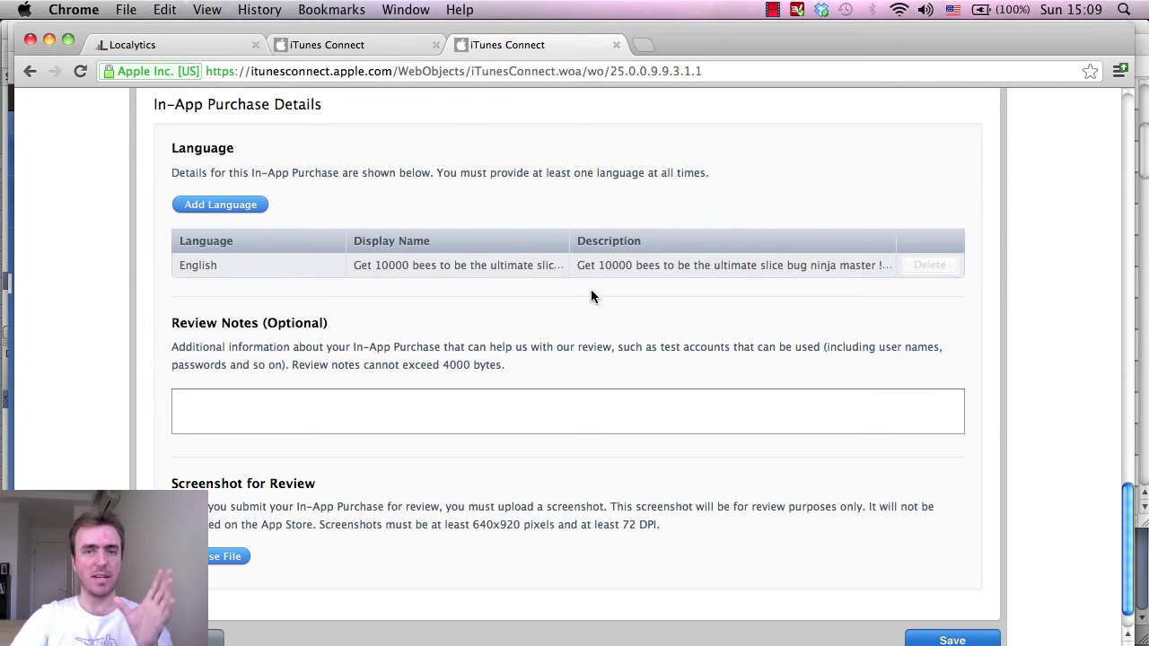
scroll(654, 296, "up", 15)
scroll(654, 297, "down", 10)
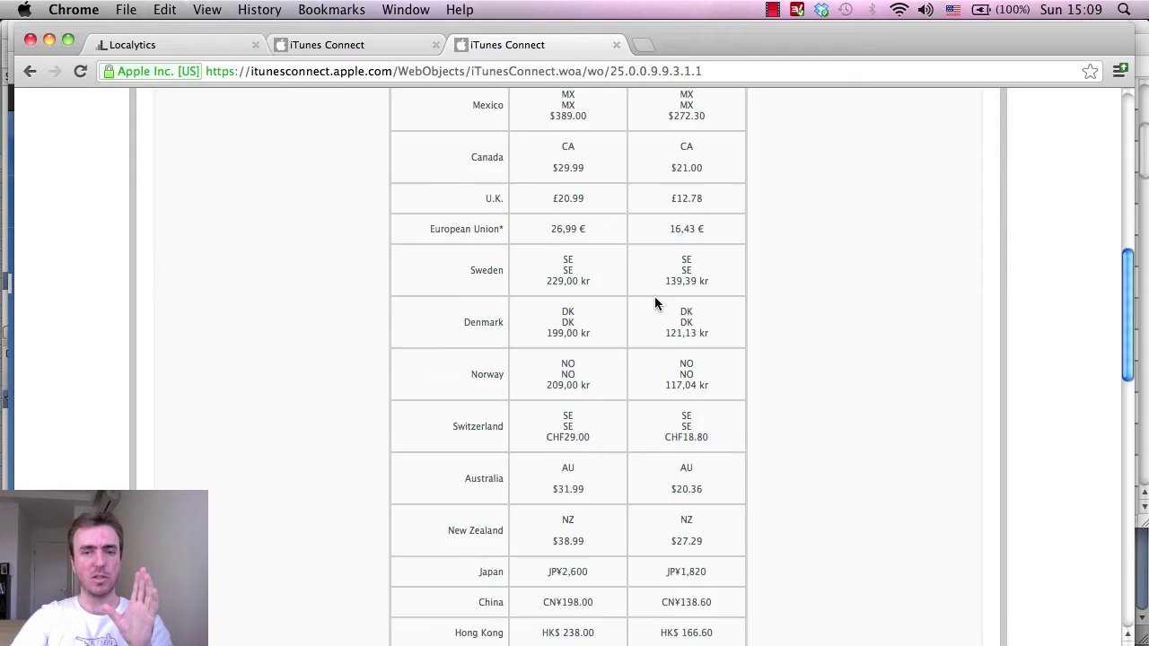
scroll(656, 299, "down", 15)
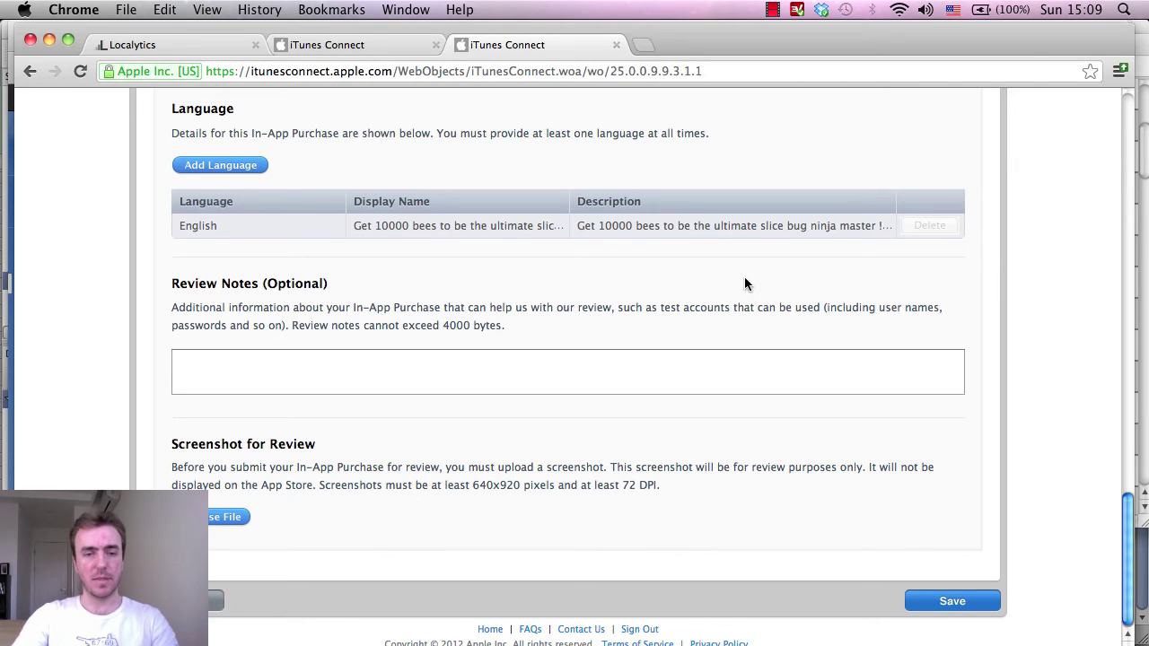
Save the 10000-bees purchase and start creating another in-app purchase.
left_click(943, 612)
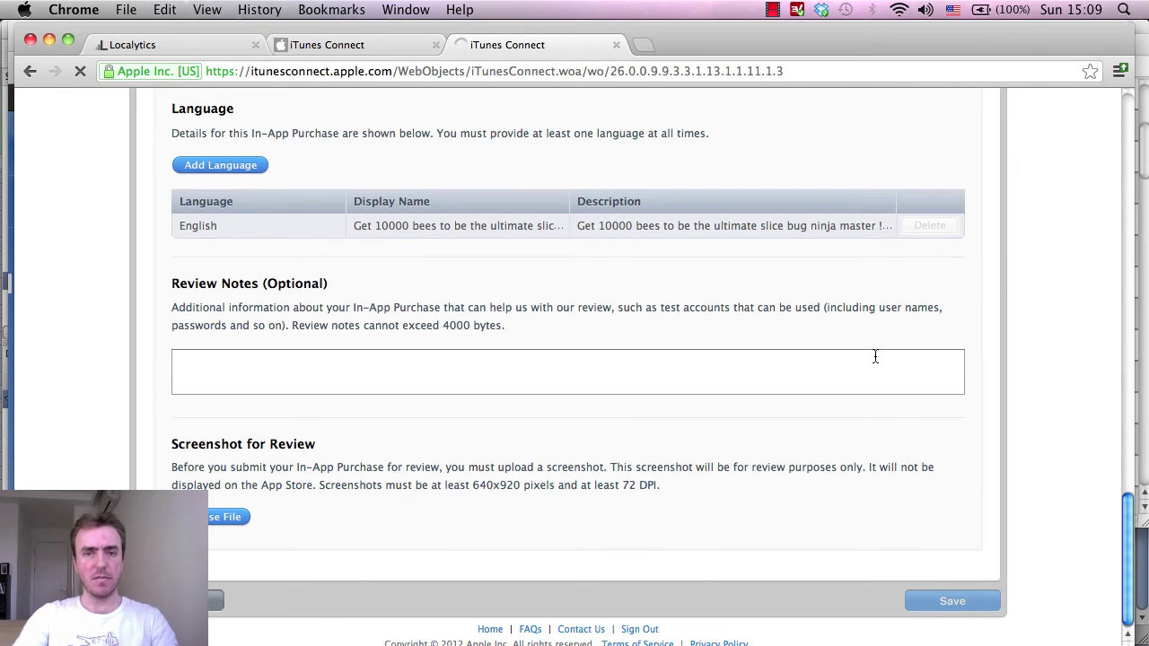
scroll(854, 297, "down", 3)
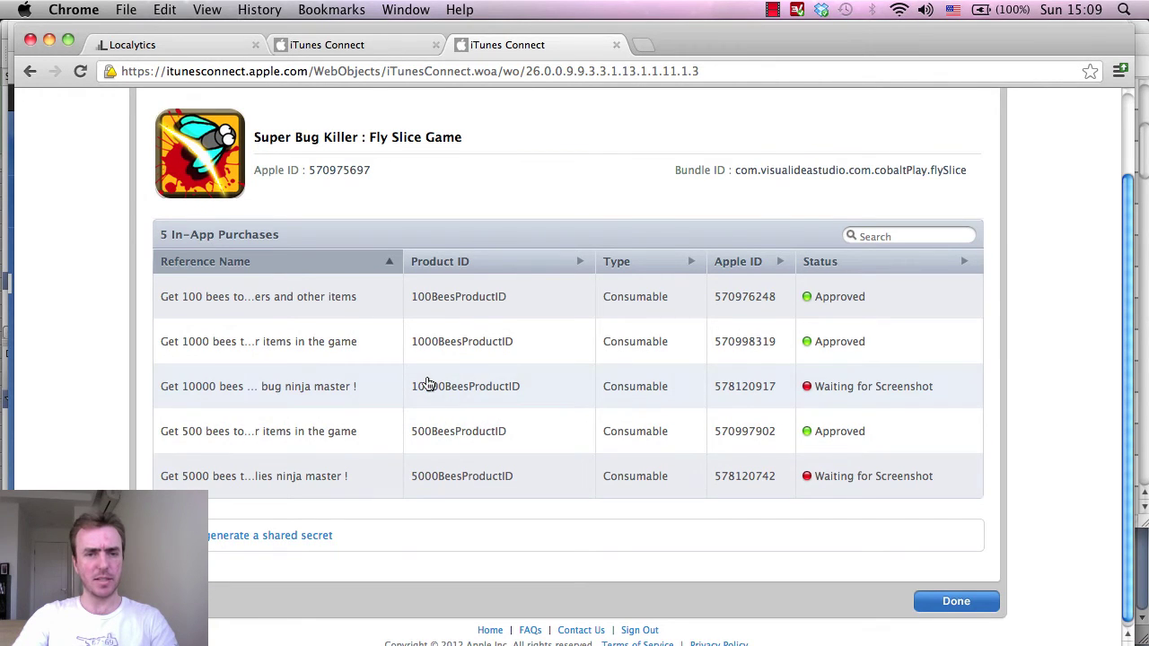
scroll(520, 372, "up", 2)
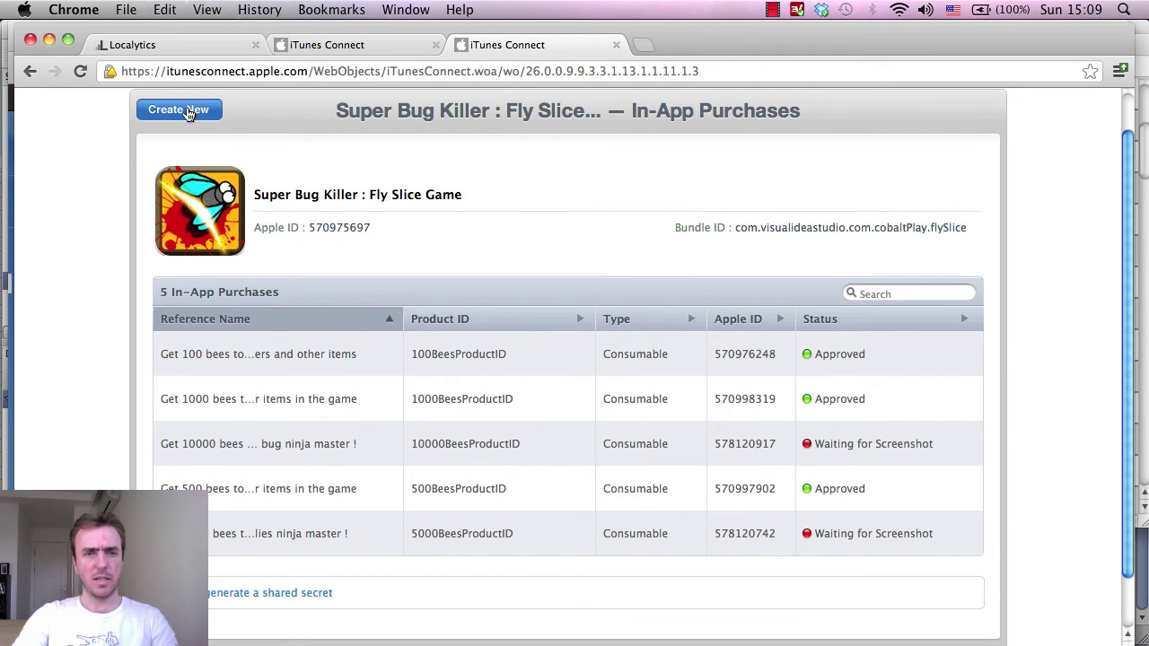
left_click(187, 114)
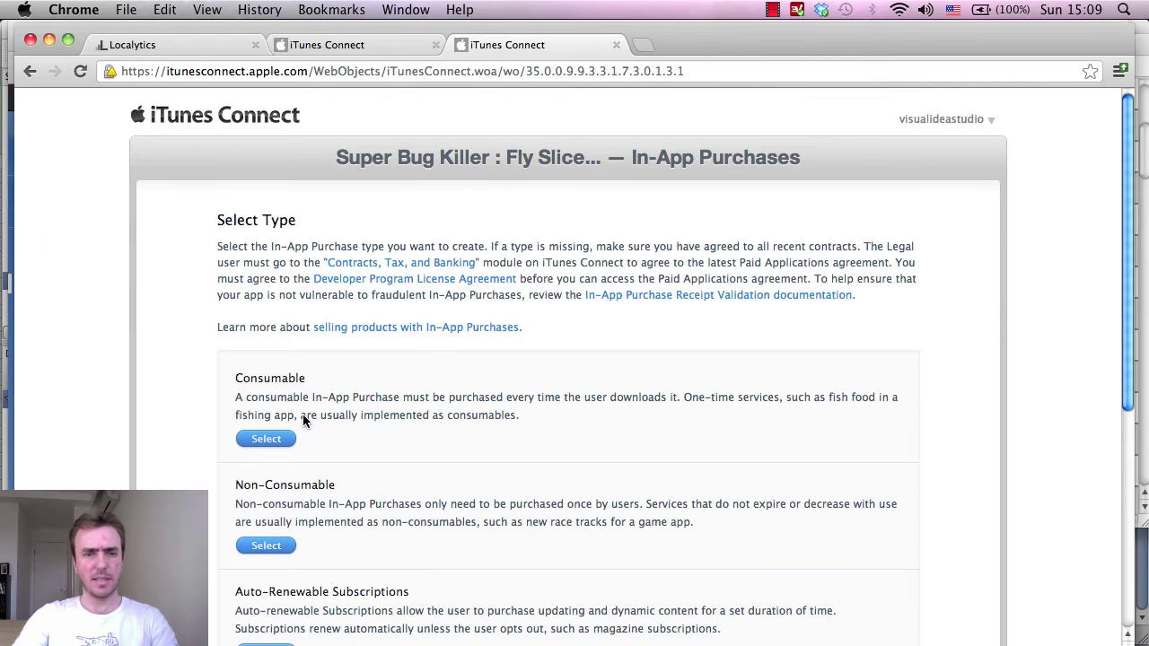
Make the new purchase a Consumable and begin typing its 20000-bees reference name.
left_click(254, 439)
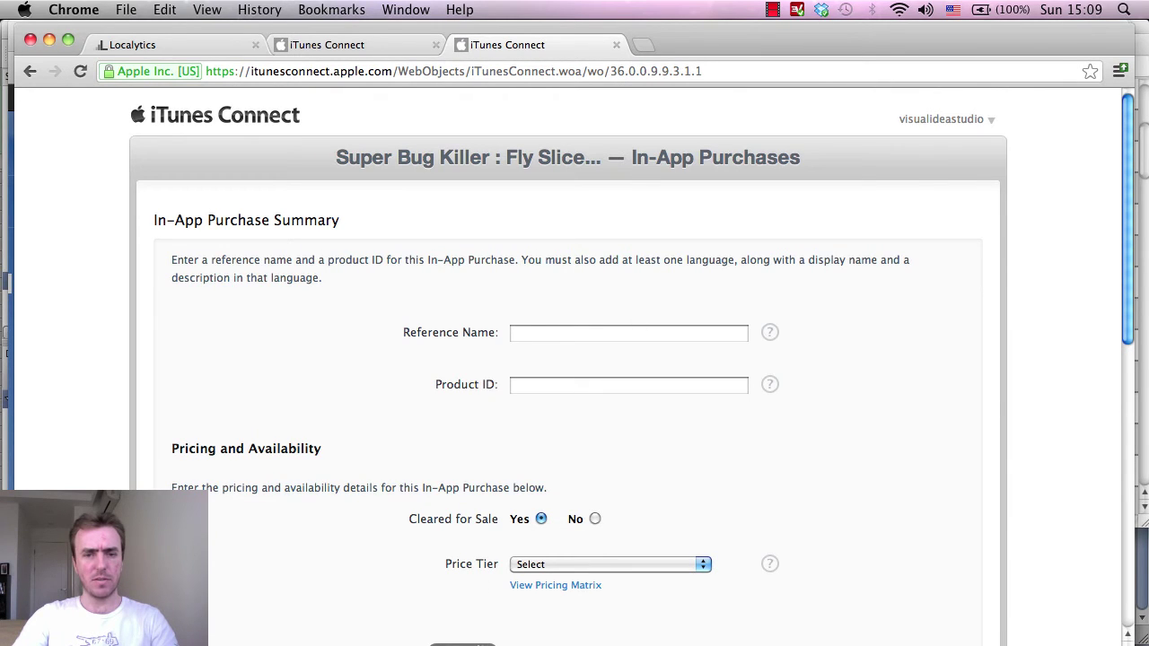
left_click(550, 338)
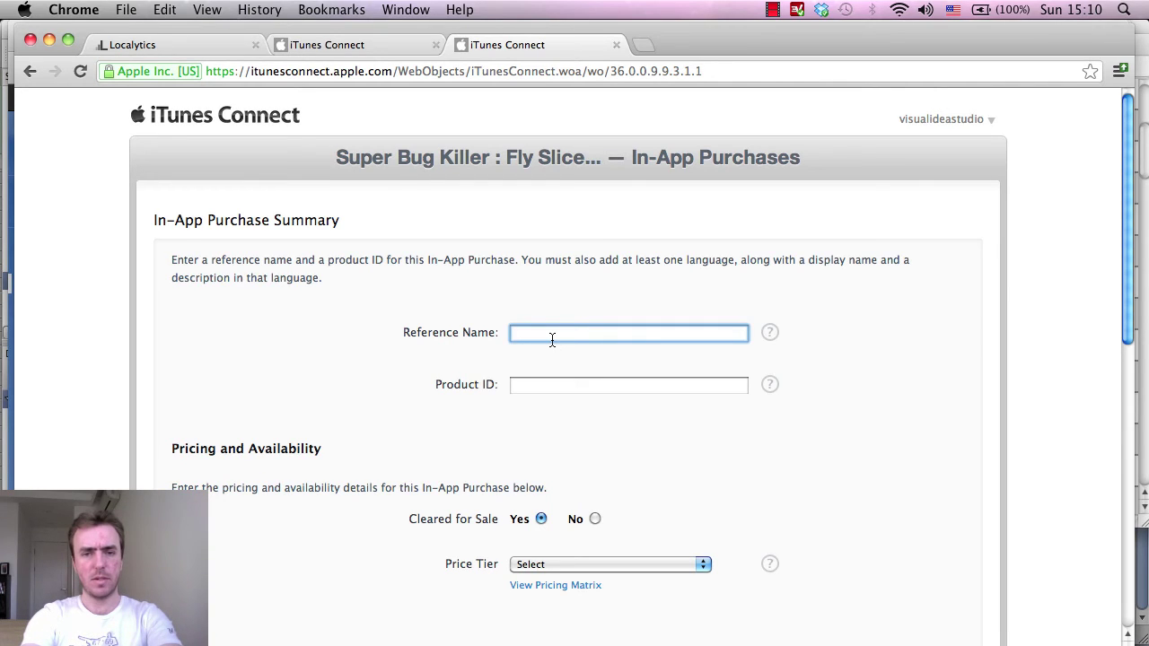
type("Get ")
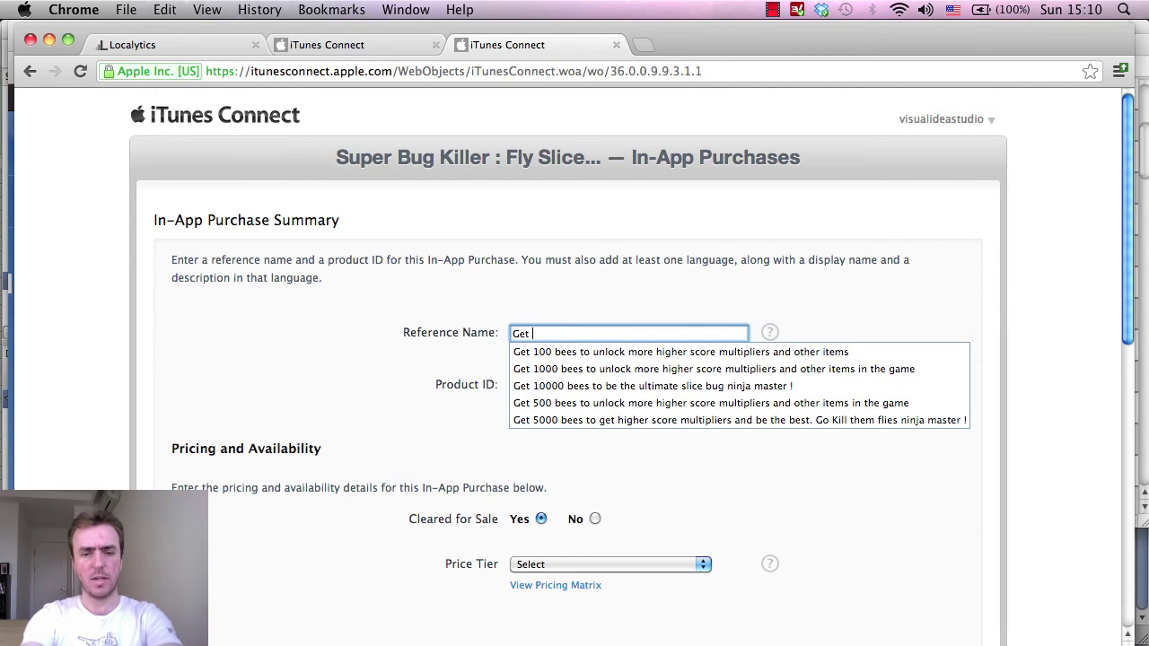
type("20000 bee")
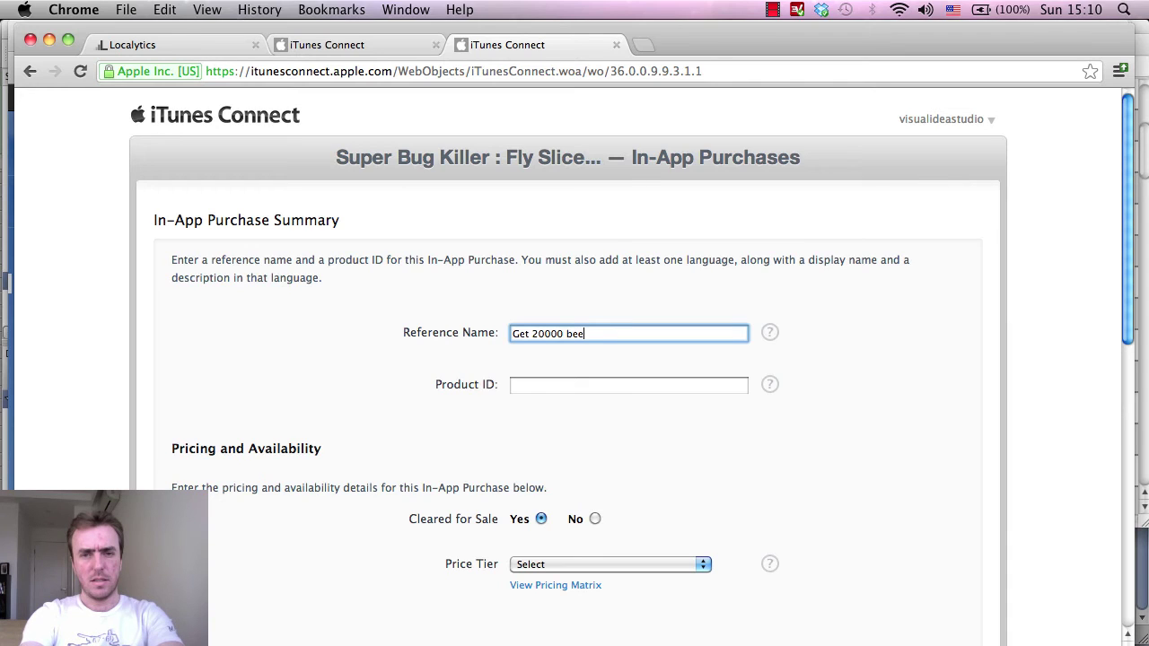
type("s and ")
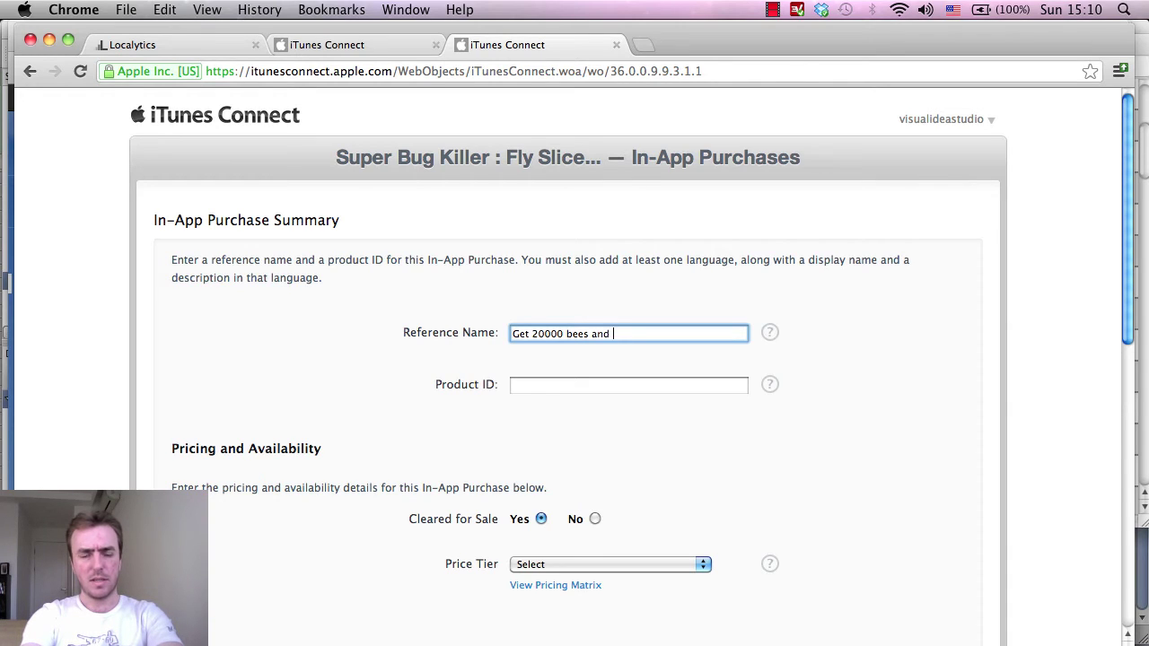
type("and")
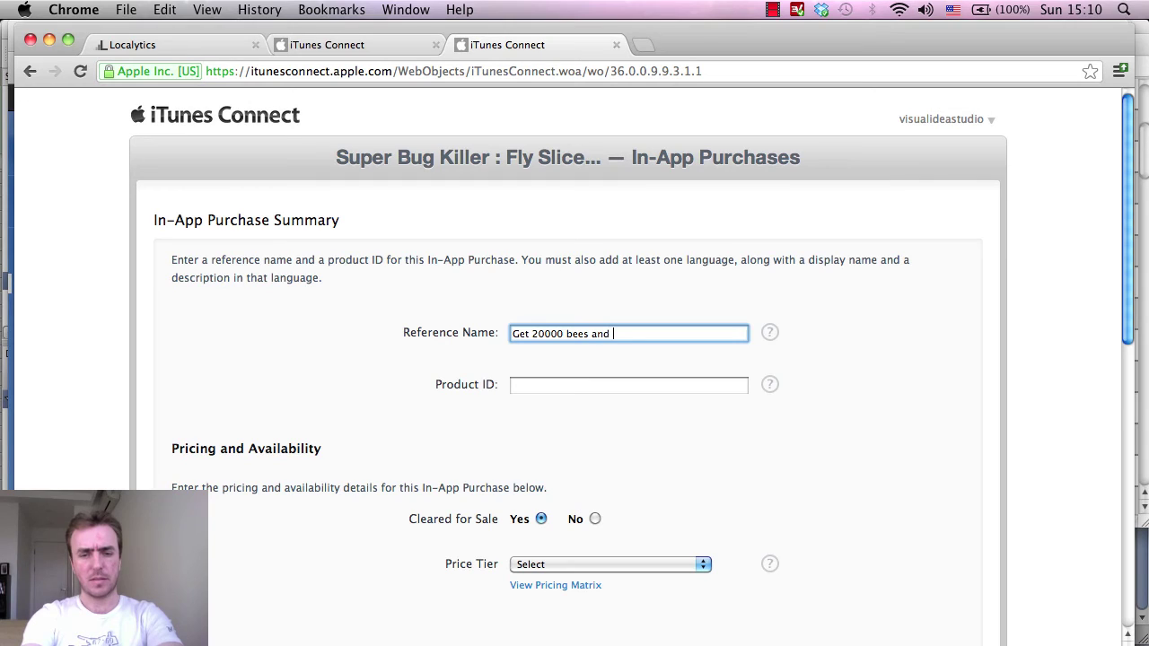
type(" g")
key("BackSpace")
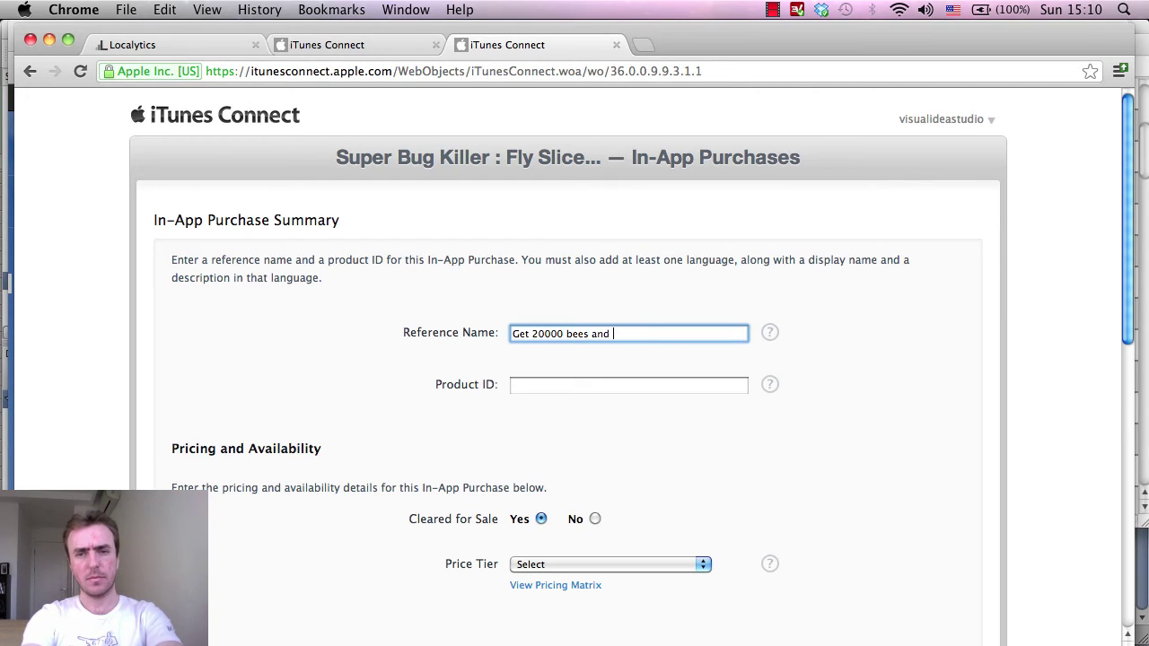
type("be the top best ultimate ninja slice m")
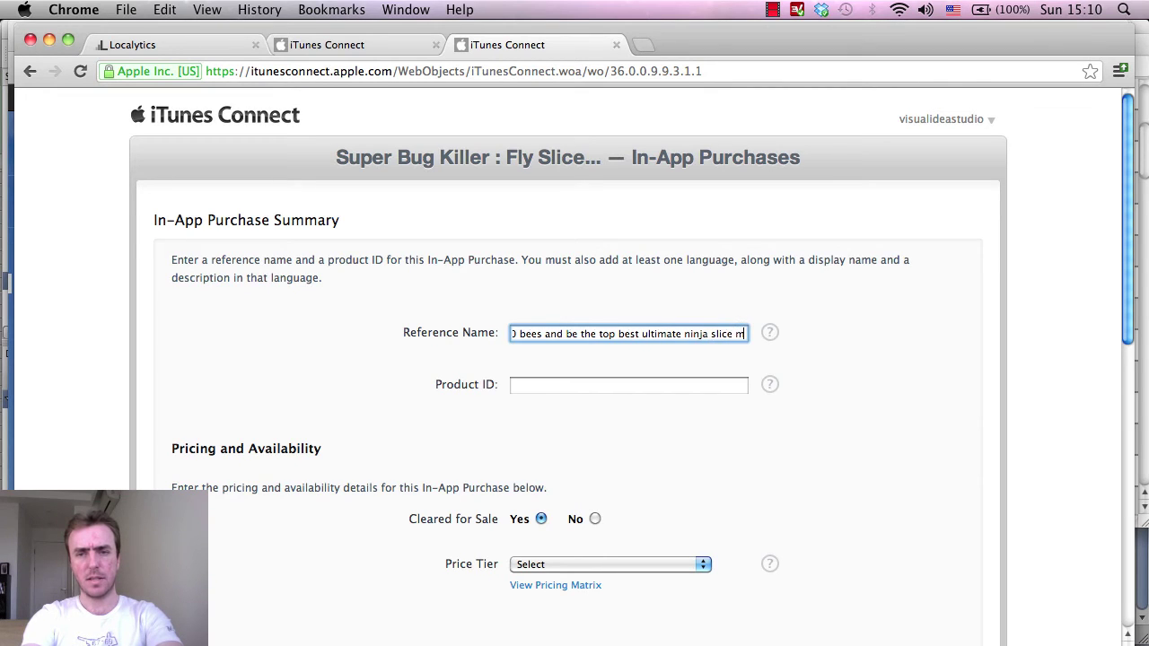
type("th the ki")
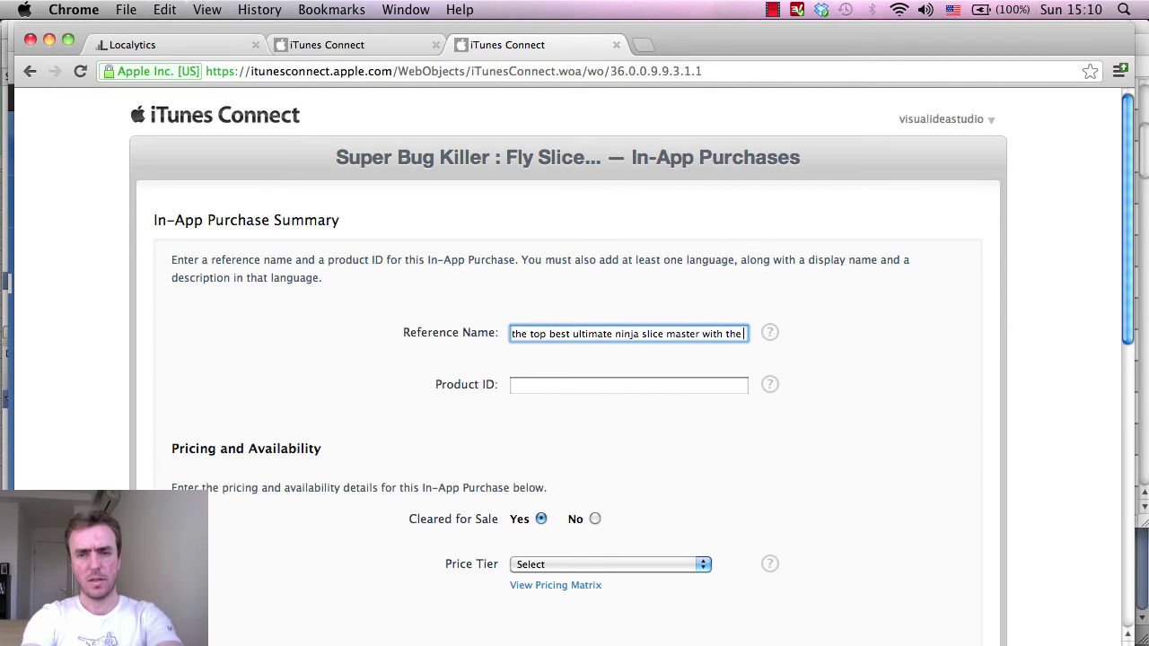
key("BackSpace")
key("BackSpace")
key("BackSpace")
key("BackSpace")
key("BackSpace")
key("BackSpace")
type("di")
key("BackSpace")
key("BackSpace")
type("a super")
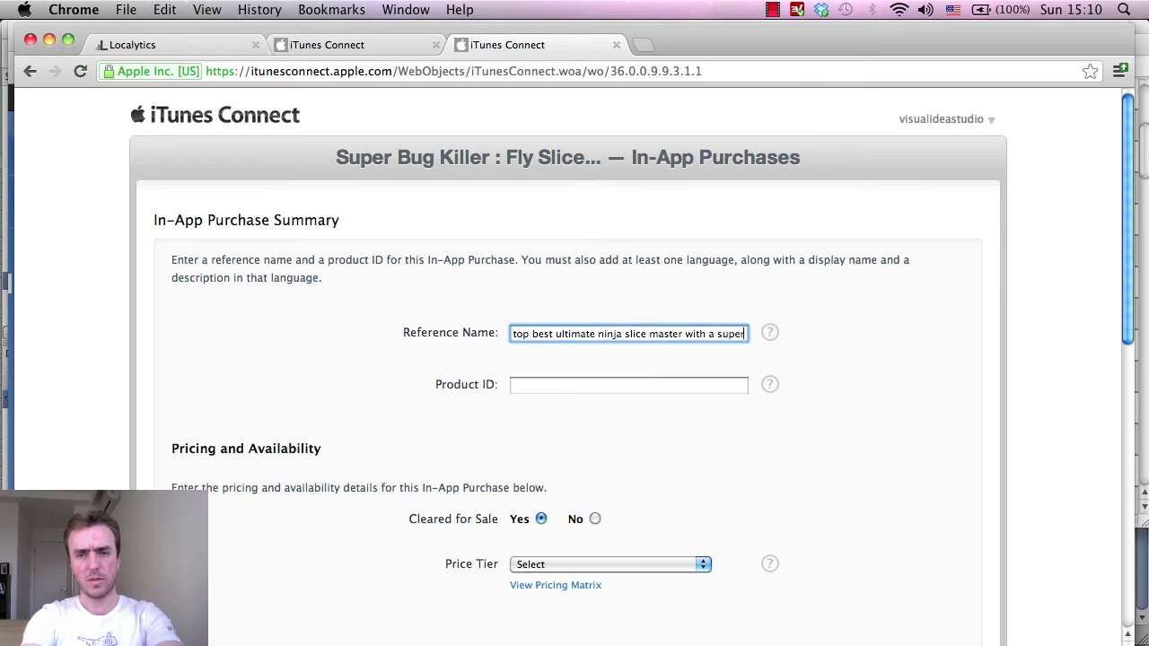
type(" high score")
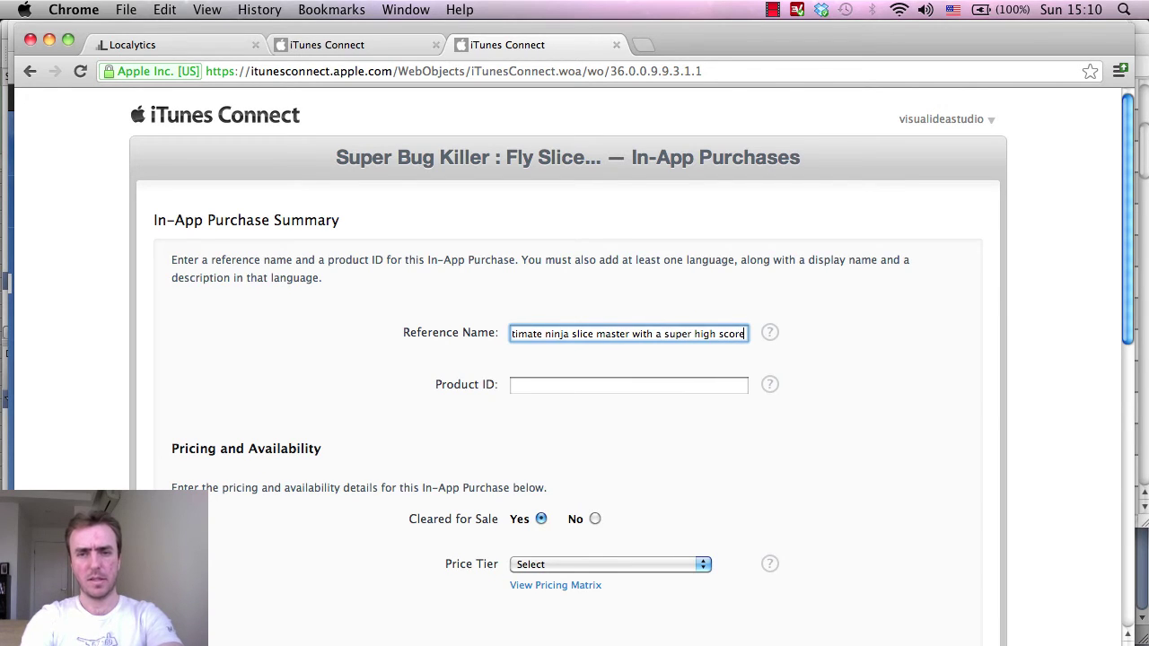
Reword the reference name to end 'ninja slice master with a world super high score'.
key("Left")
key("Left")
key("Left")
key("Left")
key("Left")
key("Left")
key("Left")
key("Left")
key("Left")
key("Left")
key("Left")
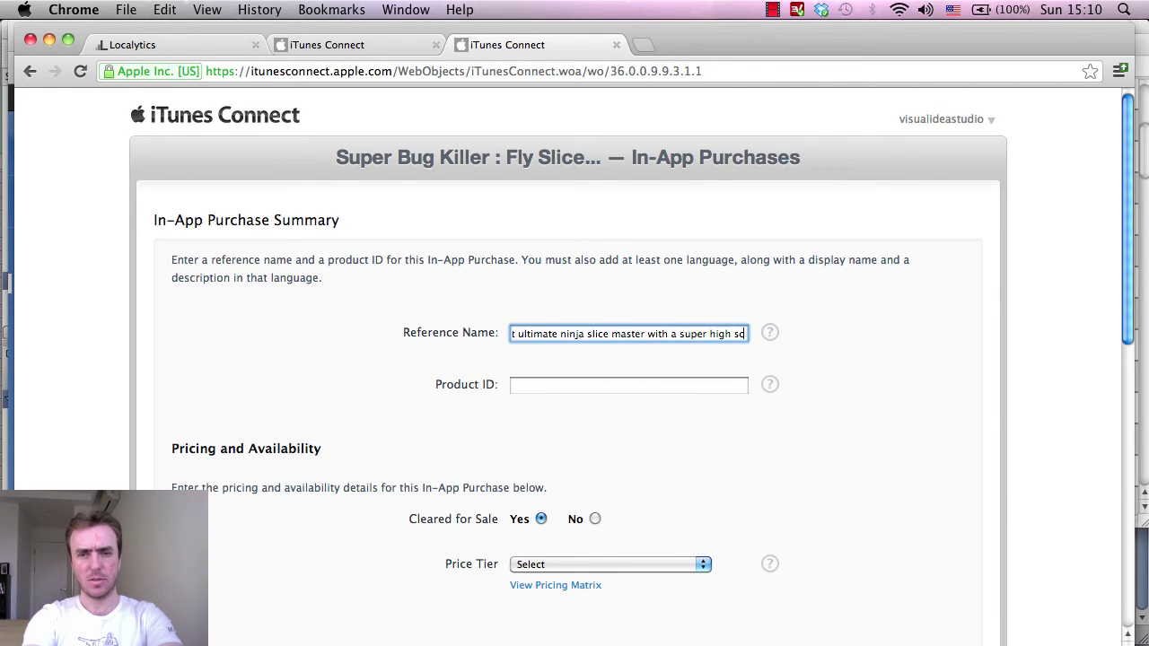
key("BackSpace")
key("BackSpace")
key("BackSpace")
key("BackSpace")
key("BackSpace")
key("BackSpace")
key("BackSpace")
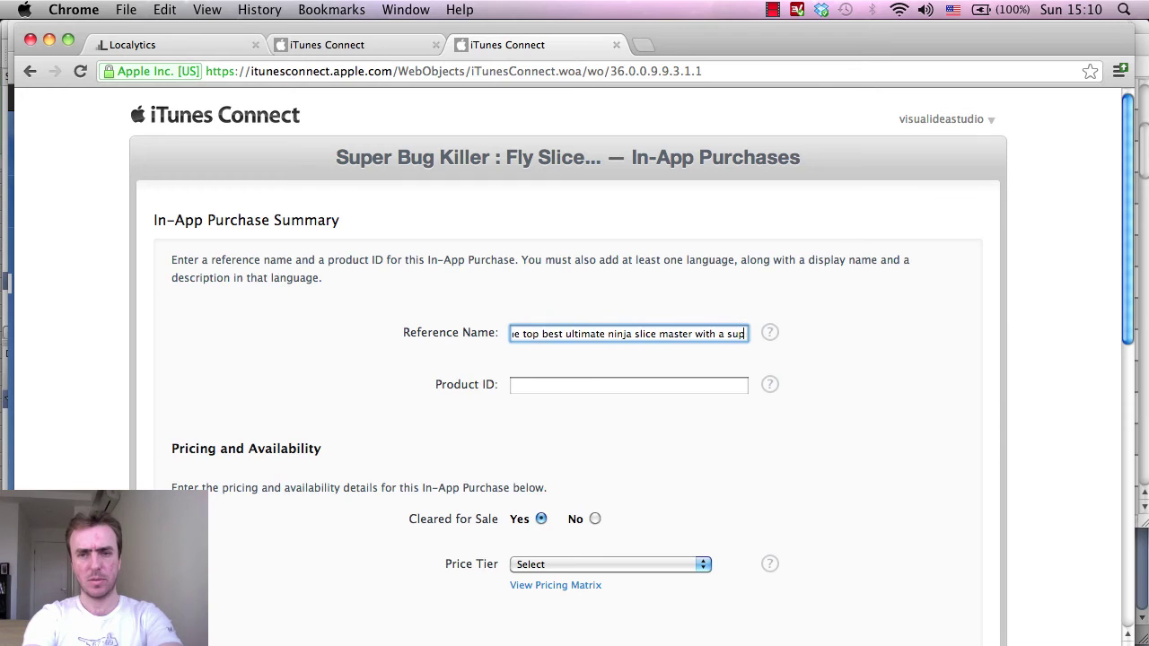
type("the")
key("BackSpace")
key("BackSpace")
key("BackSpace")
type("a")
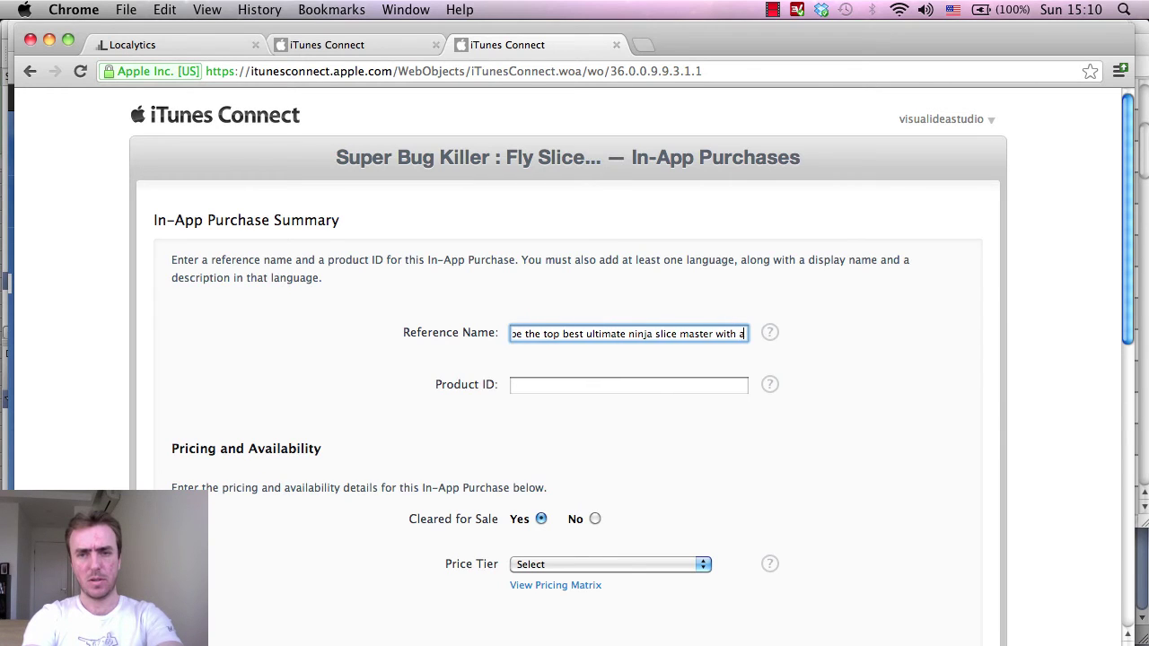
type(" world super")
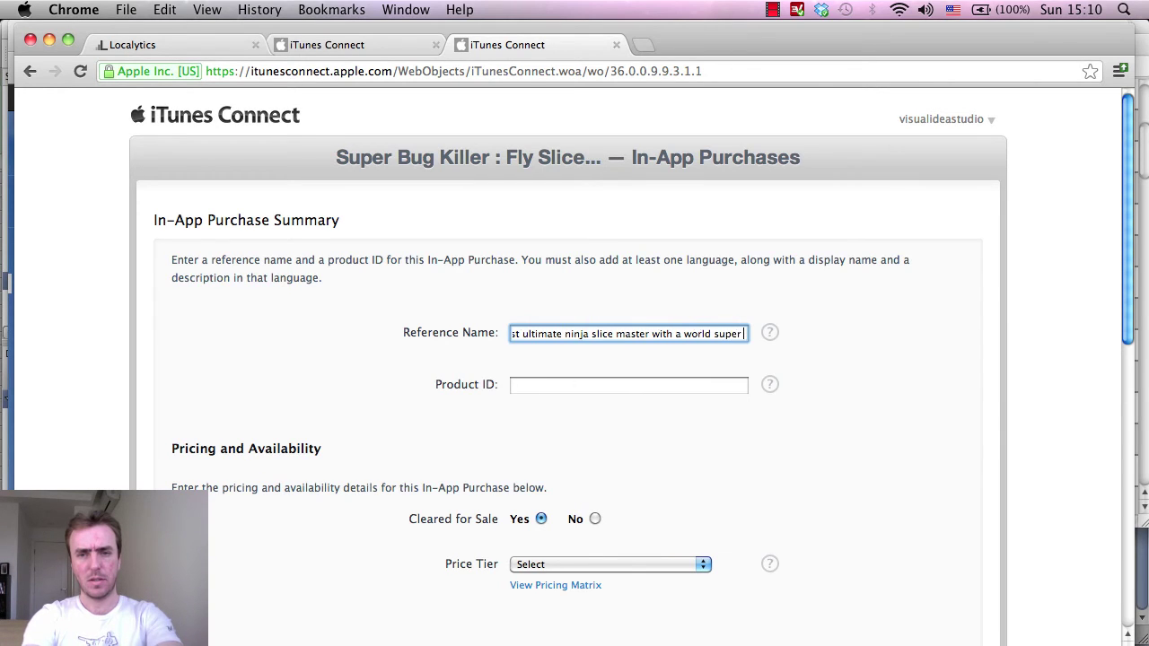
key("Right")
key("Right")
key("Right")
key("Right")
key("Right")
key("Right")
key("Right")
key("Right")
key("Right")
key("Right")
key("Right")
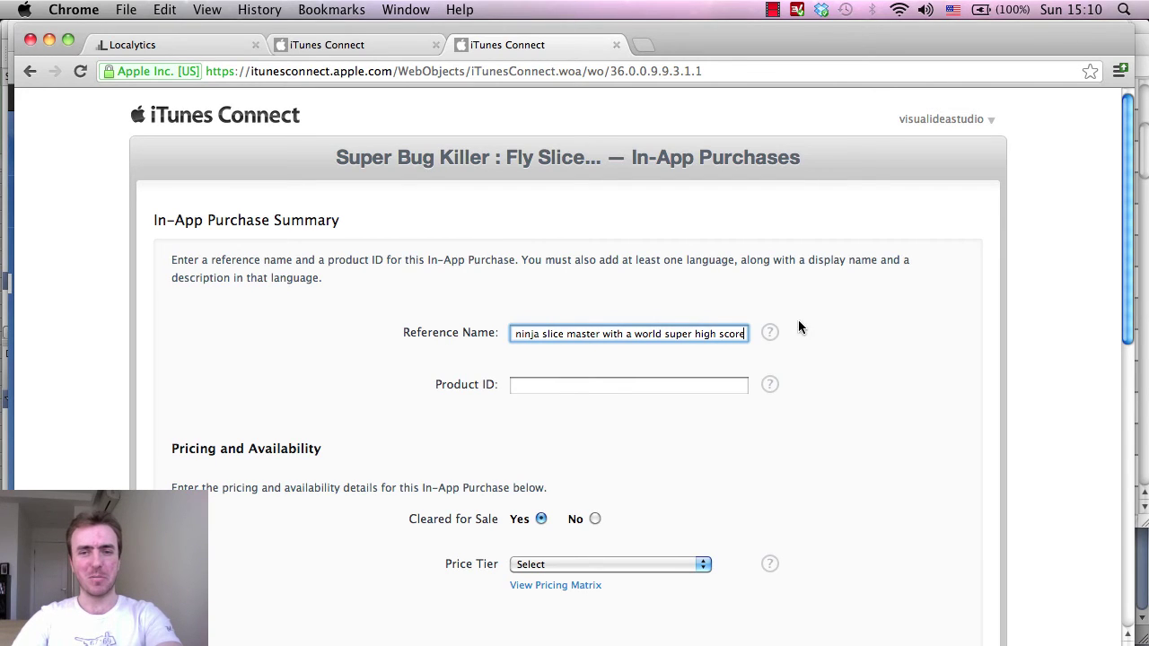
key("super+a")
left_click(570, 334)
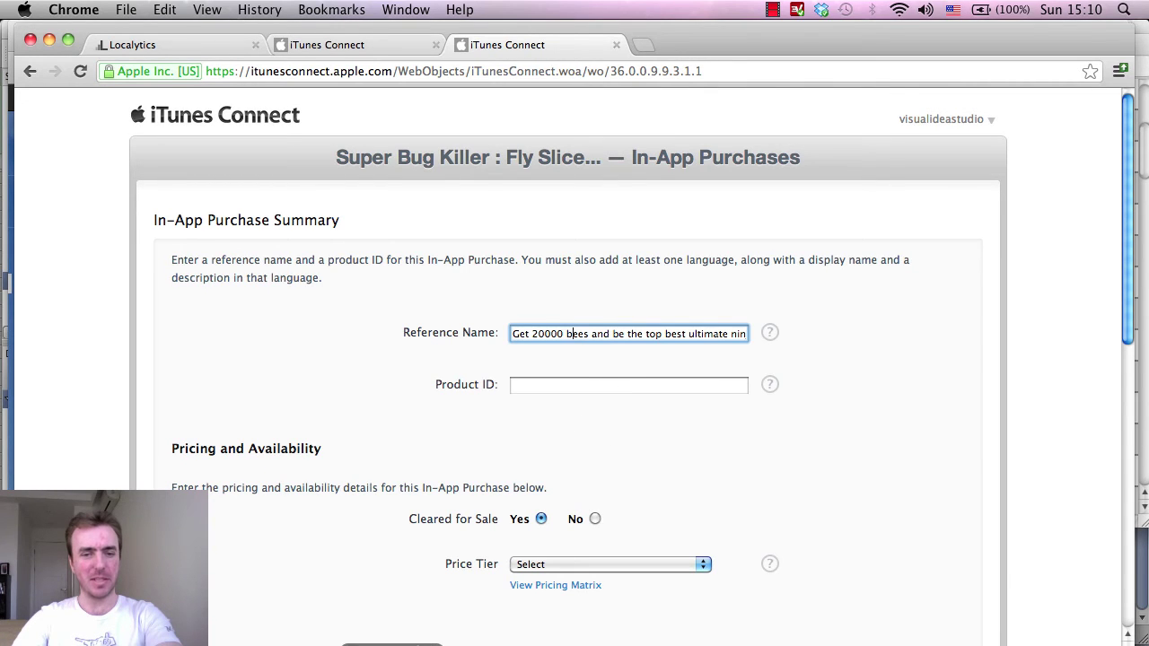
key("super+Tab")
Copy 20000BeesProductID from line 167 of the shop script.
scroll(736, 453, "down", 5)
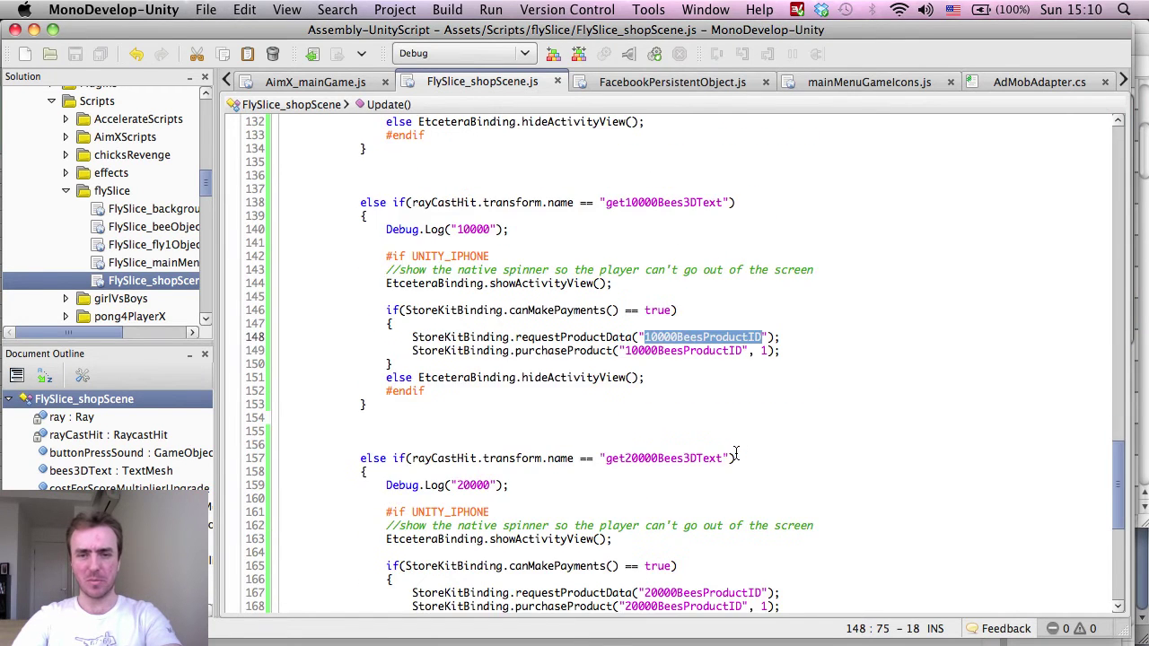
scroll(726, 440, "down", 2)
scroll(736, 440, "down", 2)
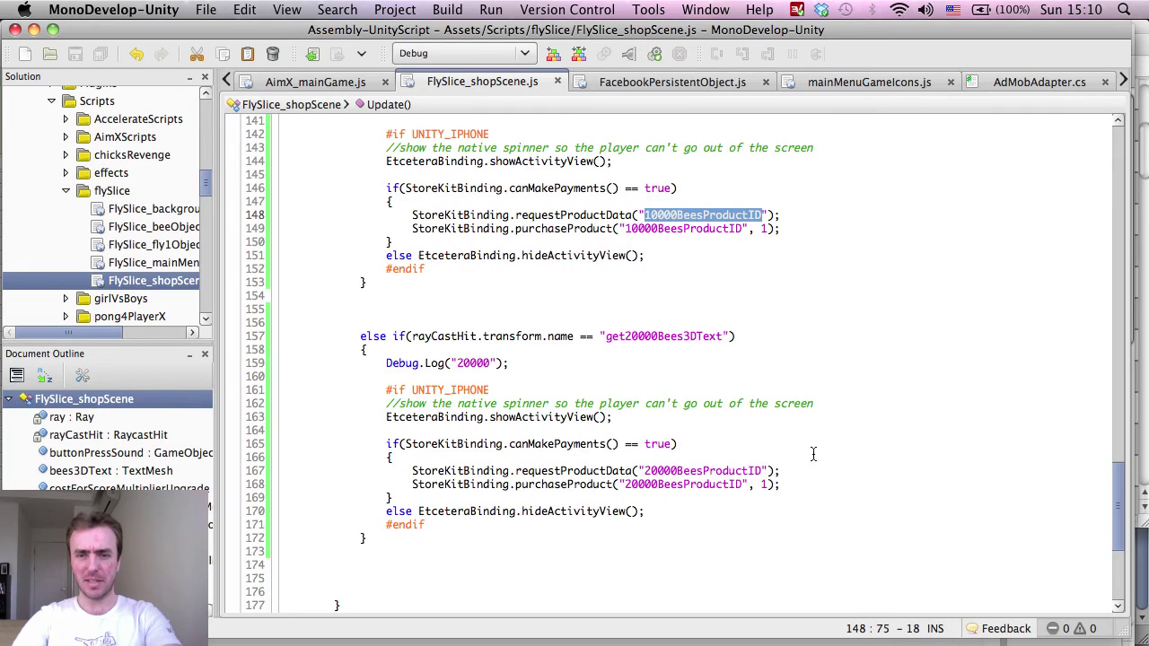
left_click(685, 471)
double_click(684, 470)
key("super+c")
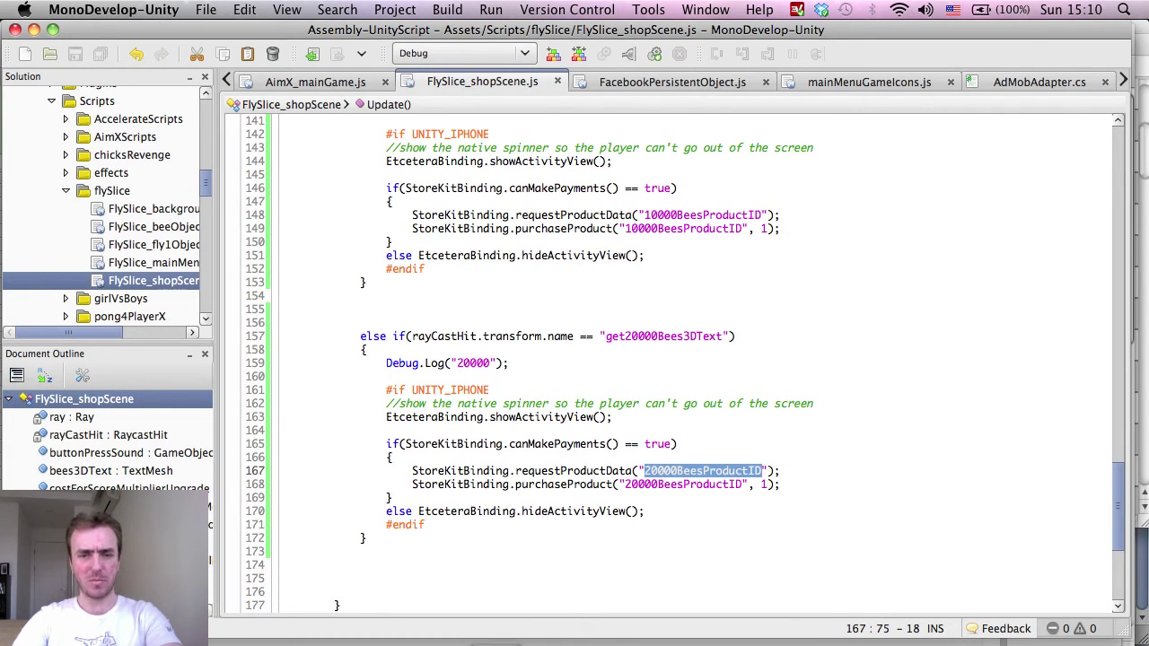
key("super+Tab")
Enter 20000BeesProductID as the purchase's Product ID.
left_click(551, 388)
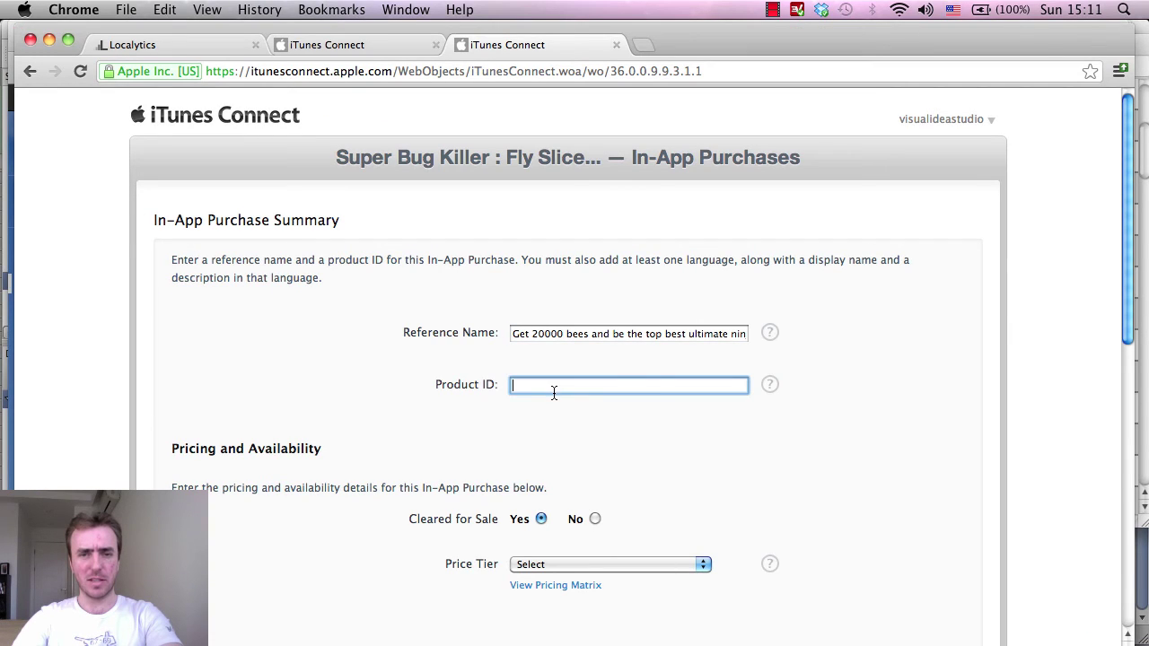
key("super+v")
left_click_drag(612, 335, 762, 336)
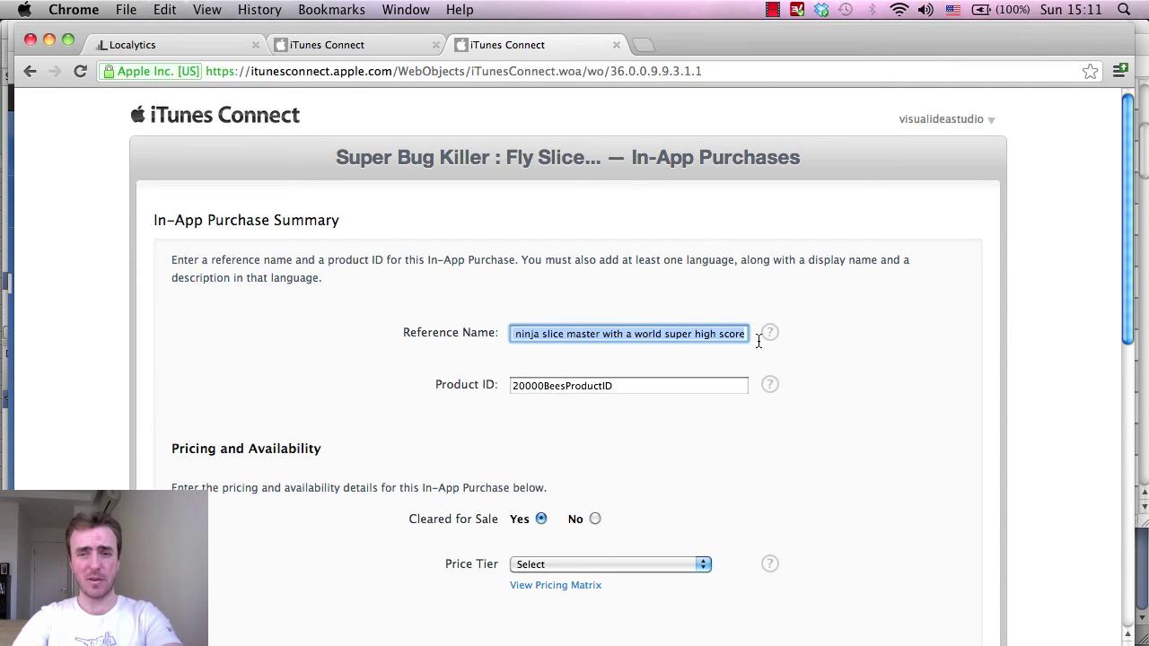
left_click(745, 336)
Review the full reference name, then bring up the notes listing 20000 bees at 50.
left_click(718, 334)
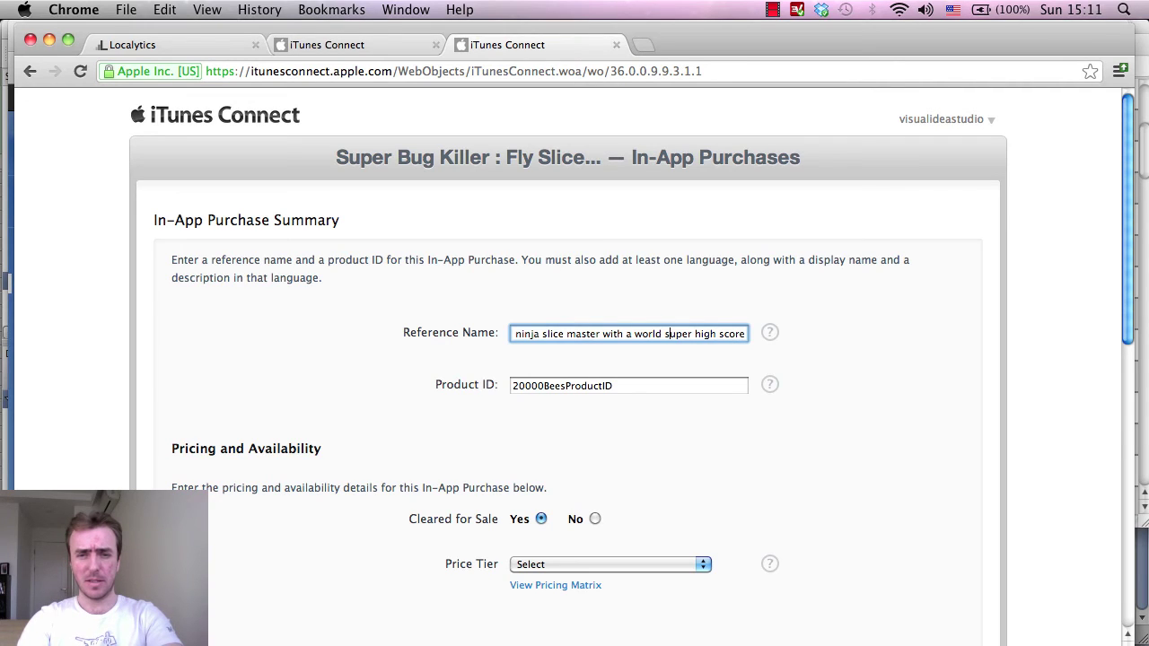
scroll(539, 334, "left", 3)
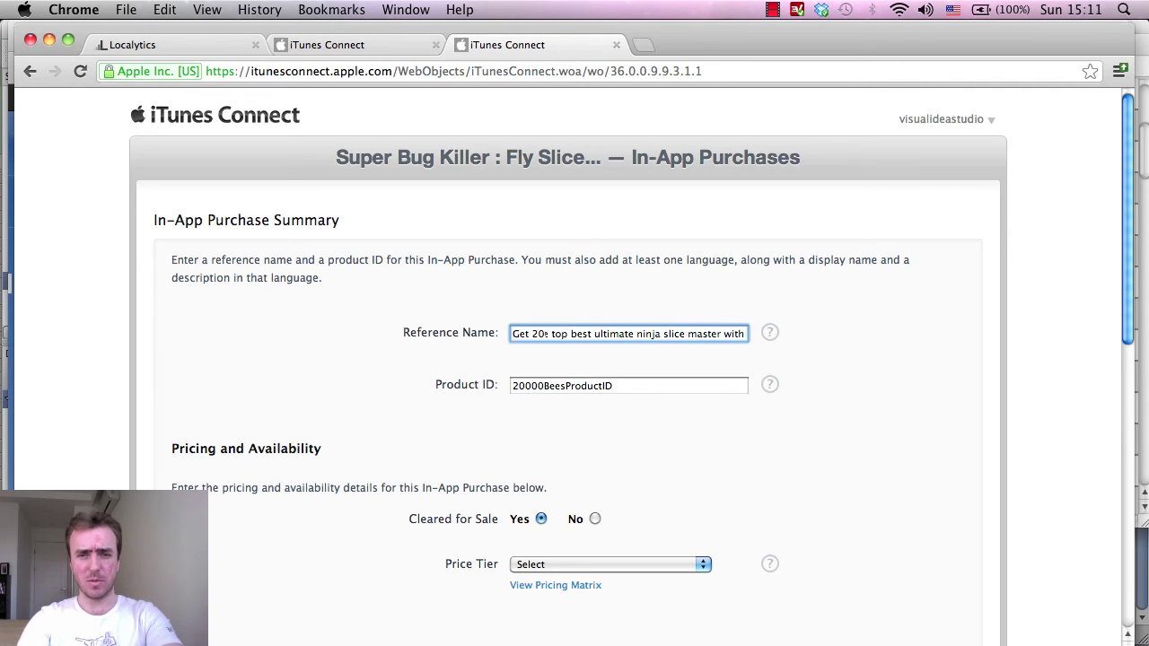
scroll(538, 334, "left", 2)
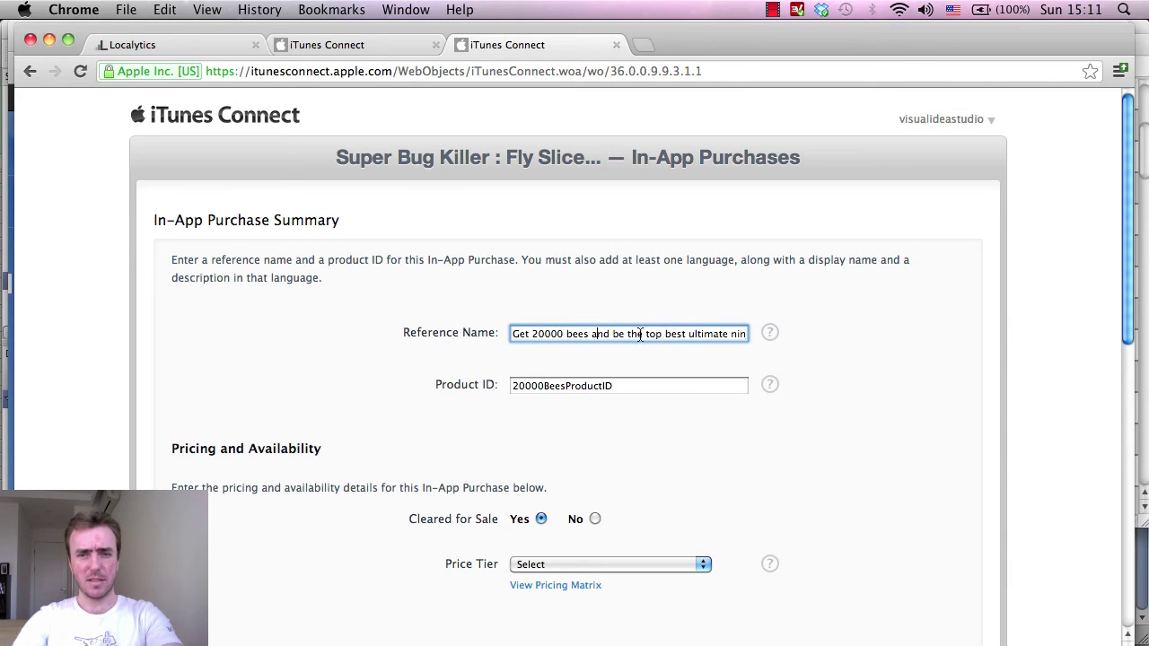
key("super+a")
scroll(851, 299, "down", 3)
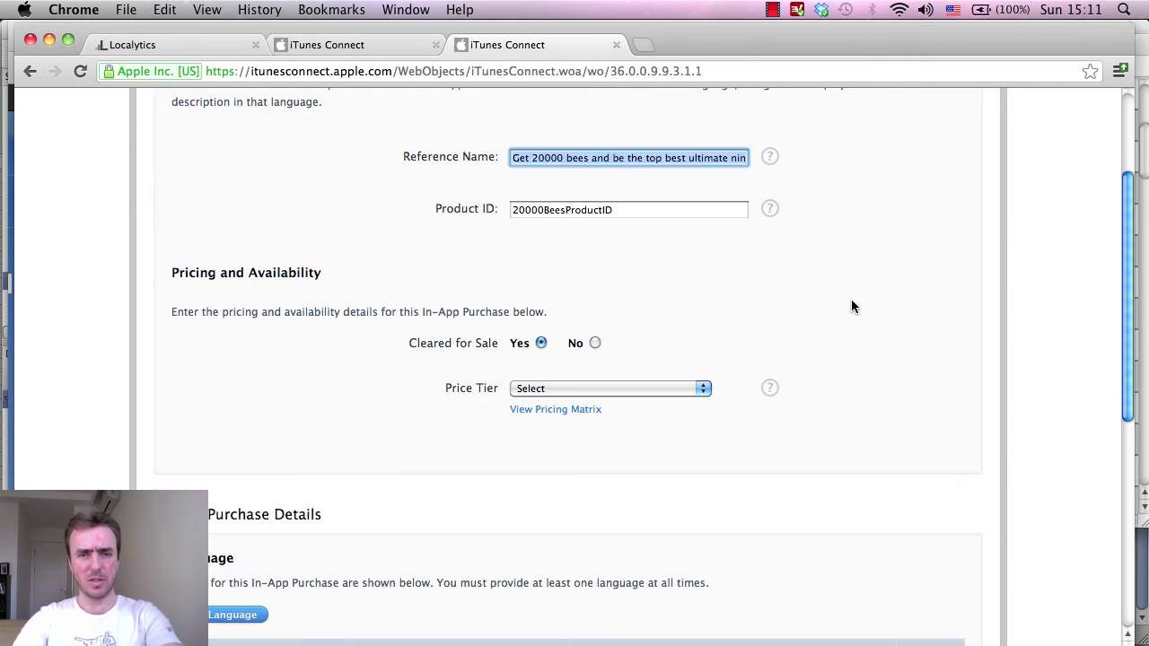
left_click(607, 167)
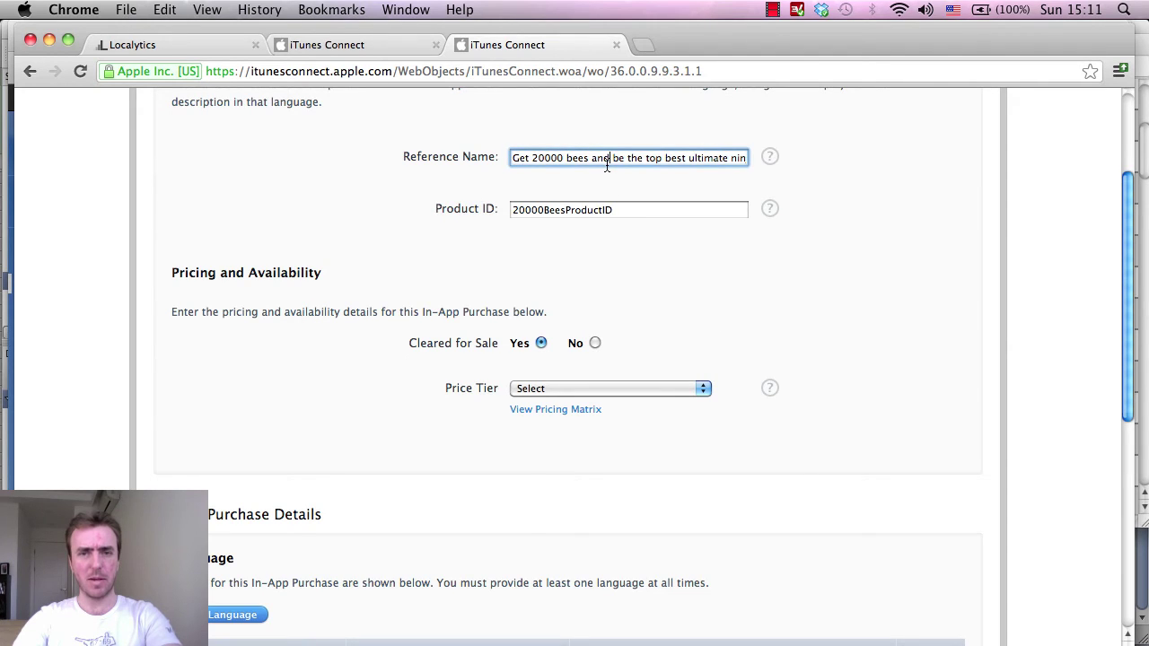
key("super+a")
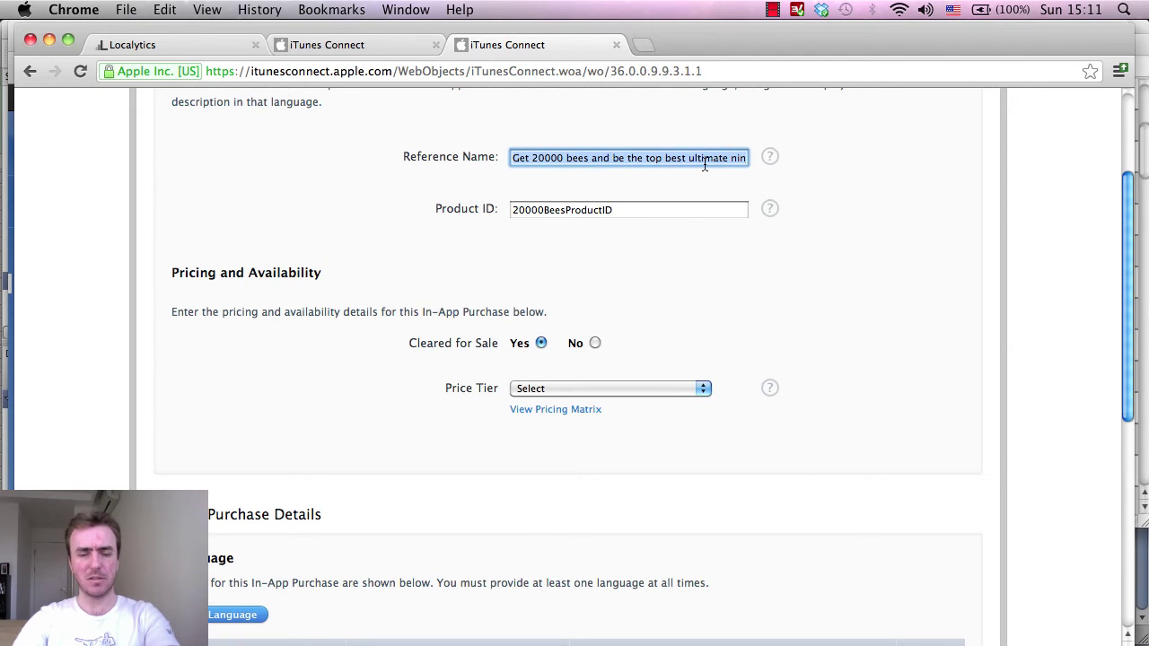
key("Right")
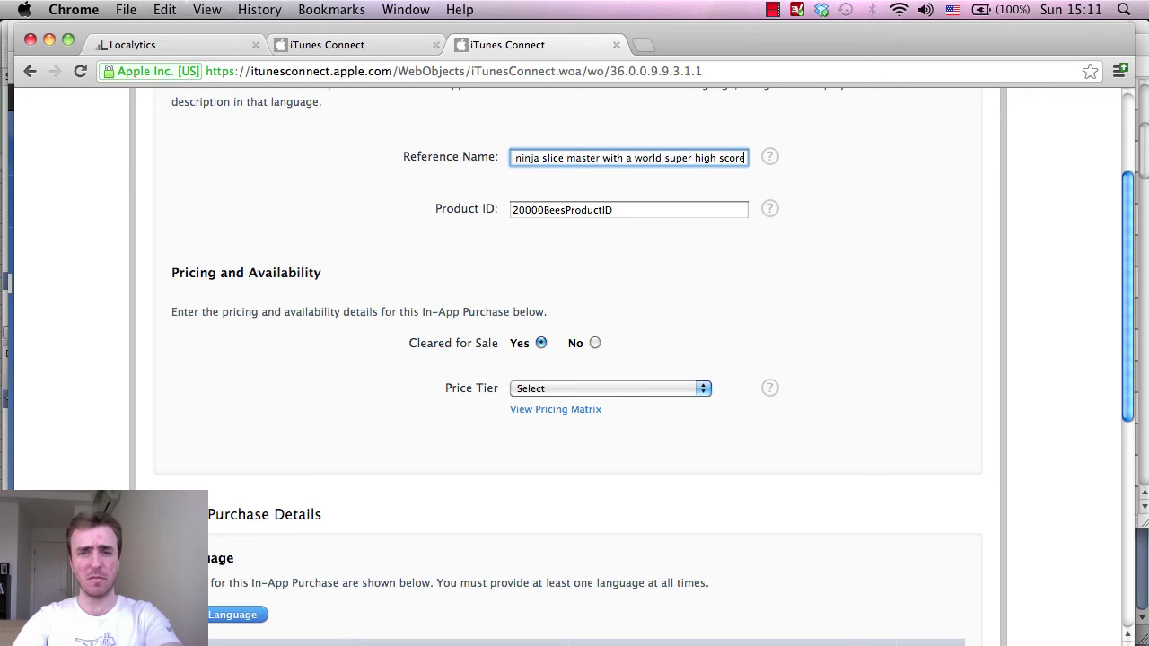
scroll(847, 254, "up", 1)
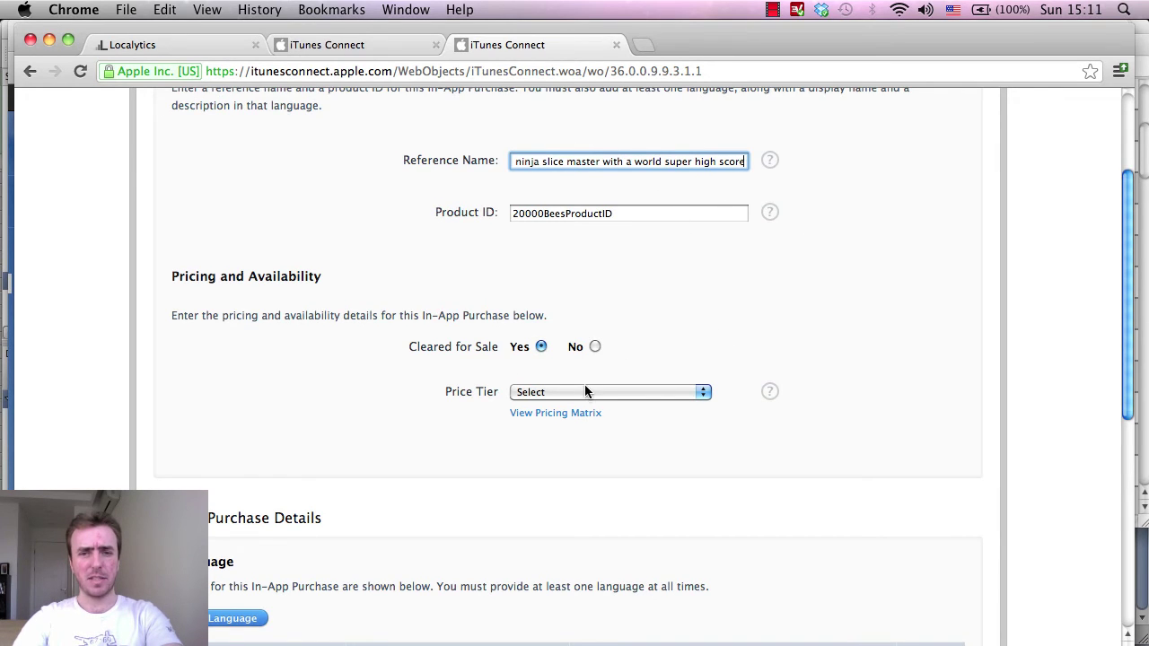
key("super+Tab")
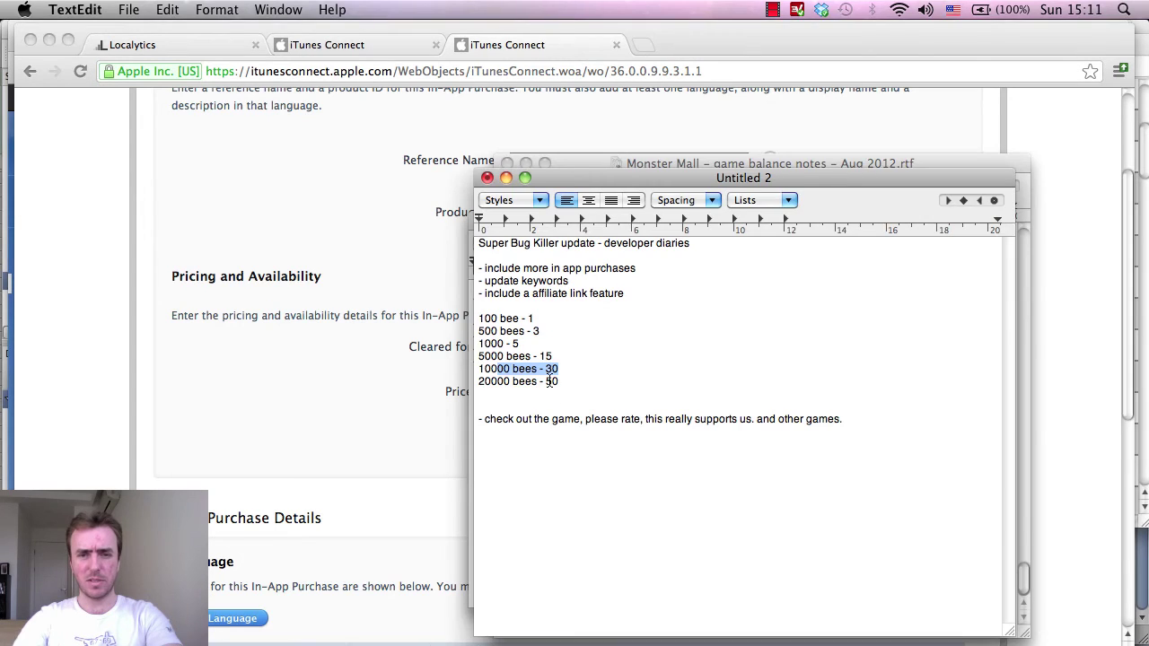
Set the 20000-bees purchase to price Tier 50 (US$49.99) and review the pricing matrix.
left_click(549, 381)
left_click(341, 383)
left_click(565, 392)
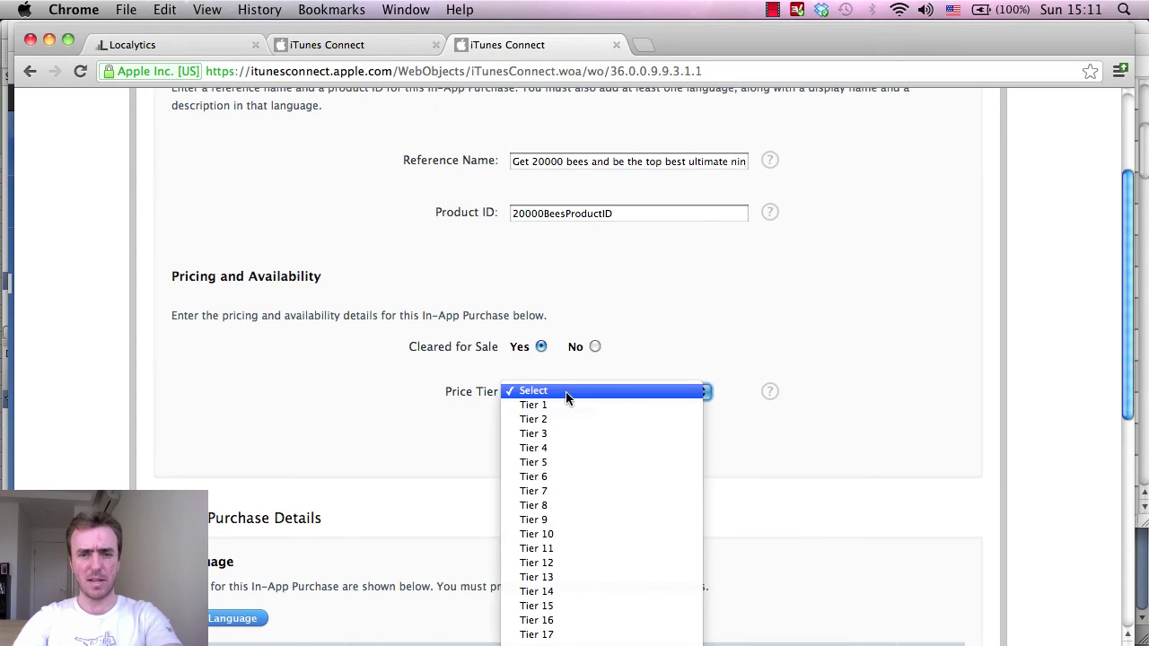
scroll(591, 456, "down", 10)
scroll(587, 520, "down", 2)
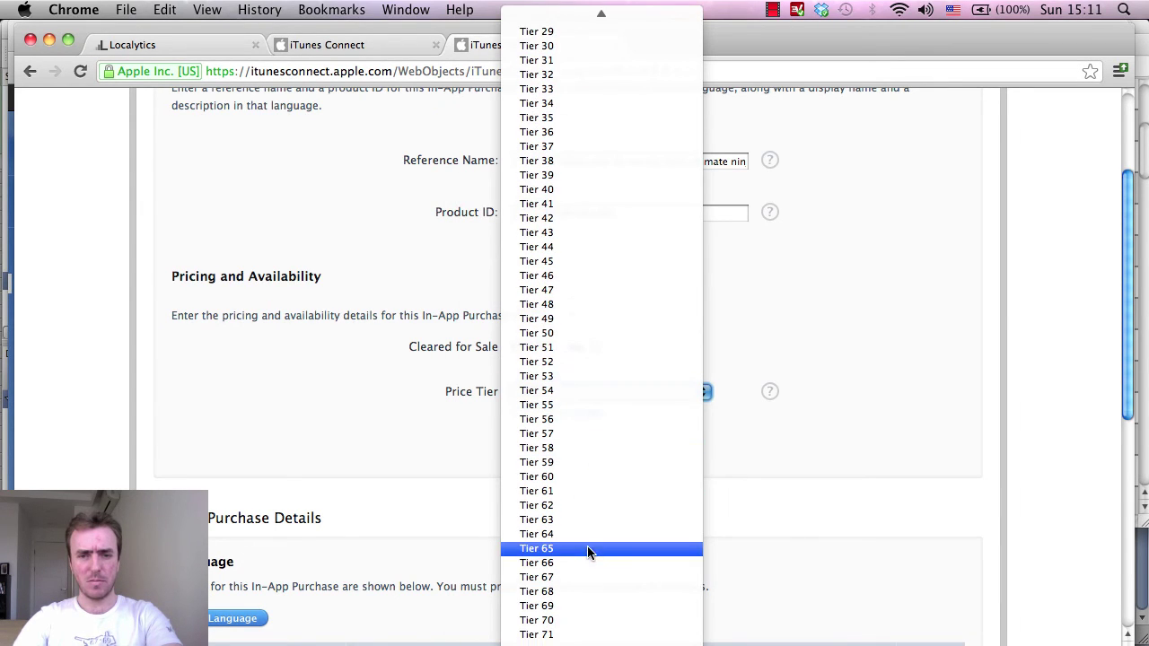
left_click(580, 332)
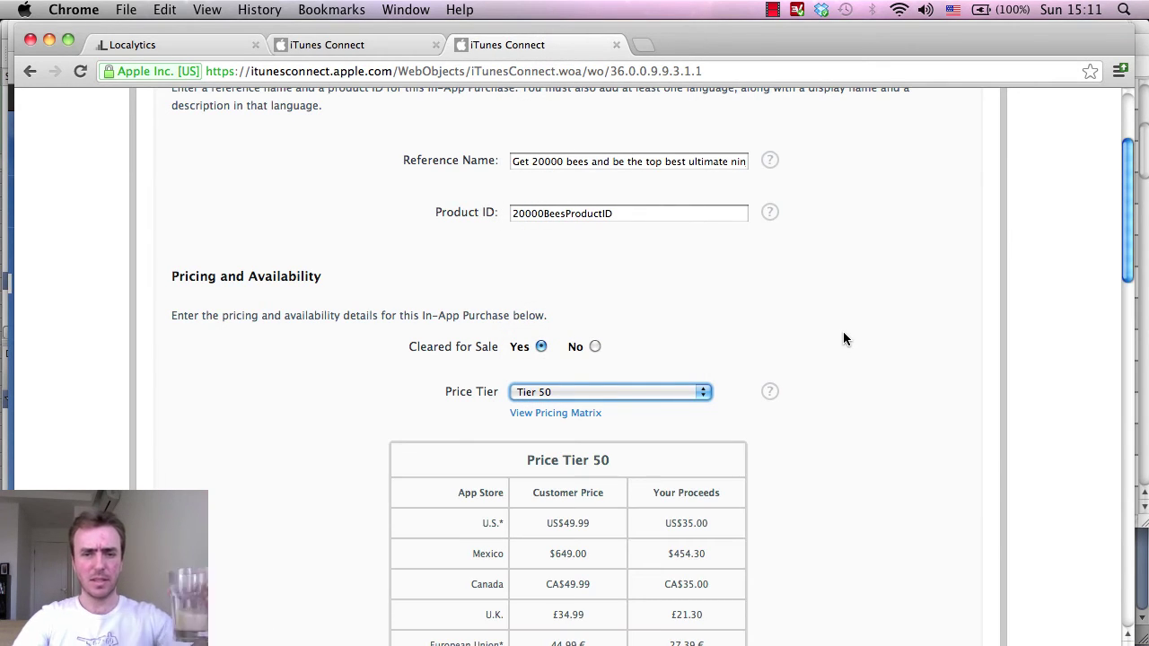
scroll(846, 333, "down", 3)
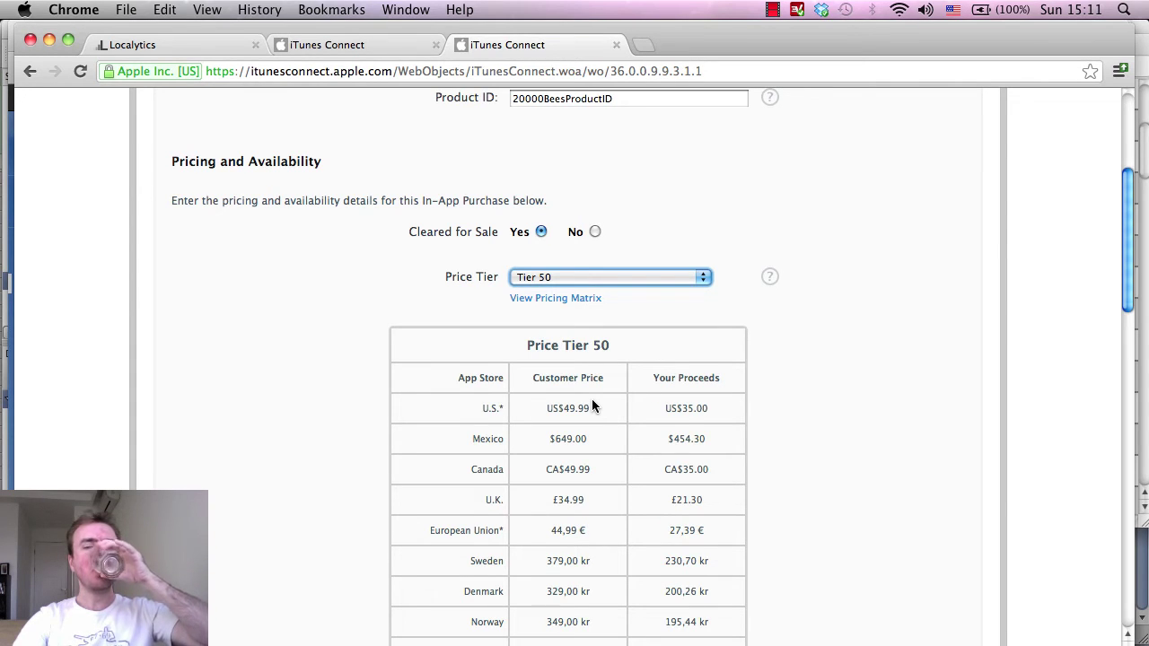
scroll(985, 390, "down", 10)
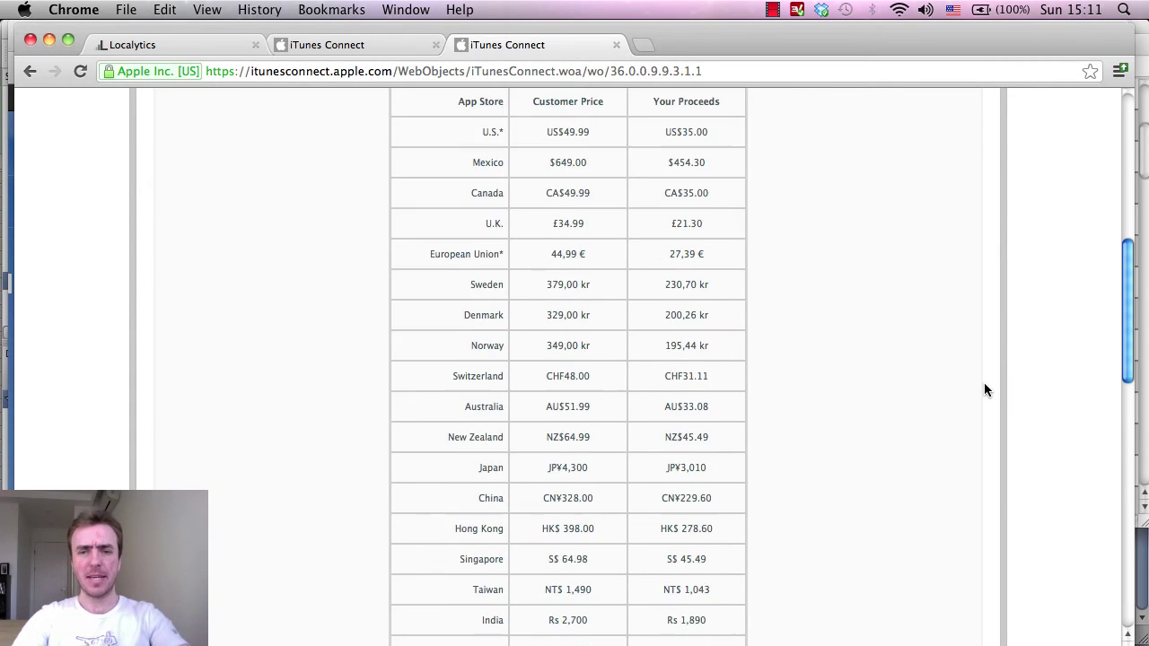
scroll(984, 389, "up", 15)
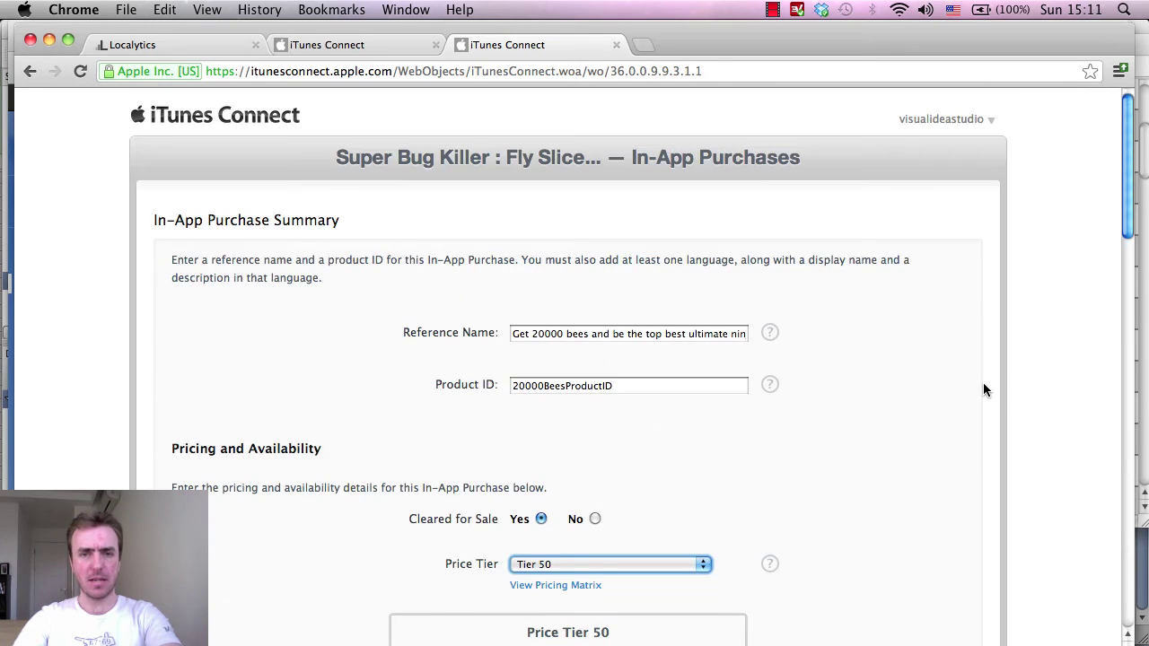
scroll(985, 390, "down", 15)
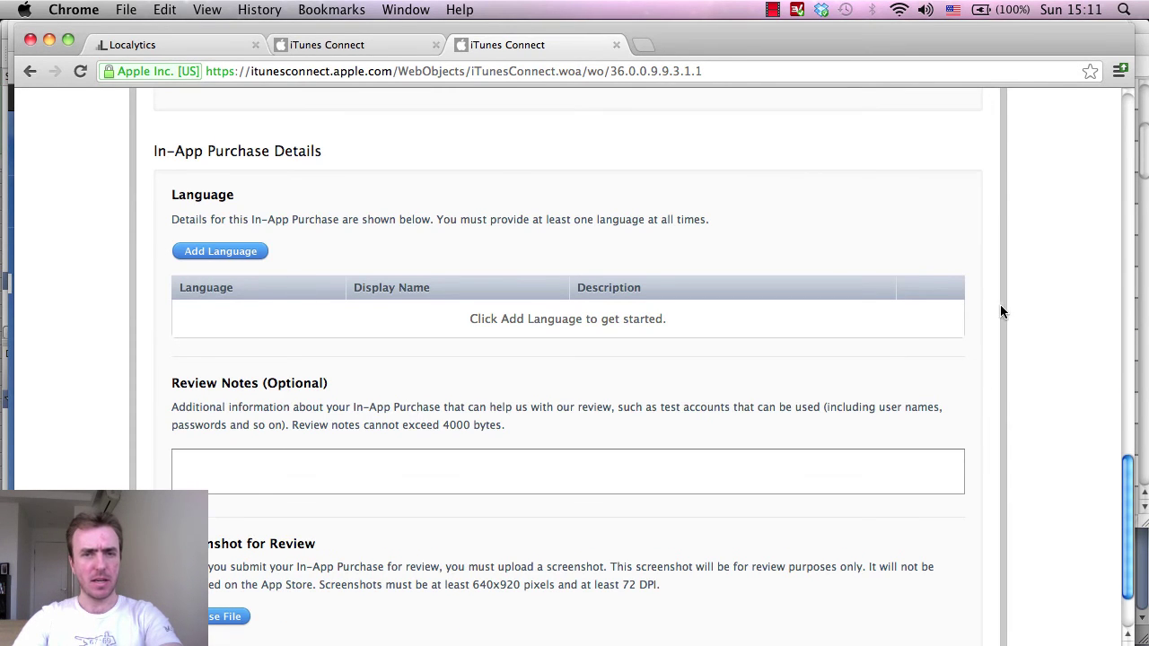
scroll(996, 305, "up", 15)
Add an English entry using the copied reference name as display name and description.
left_click(654, 333)
key("super+a")
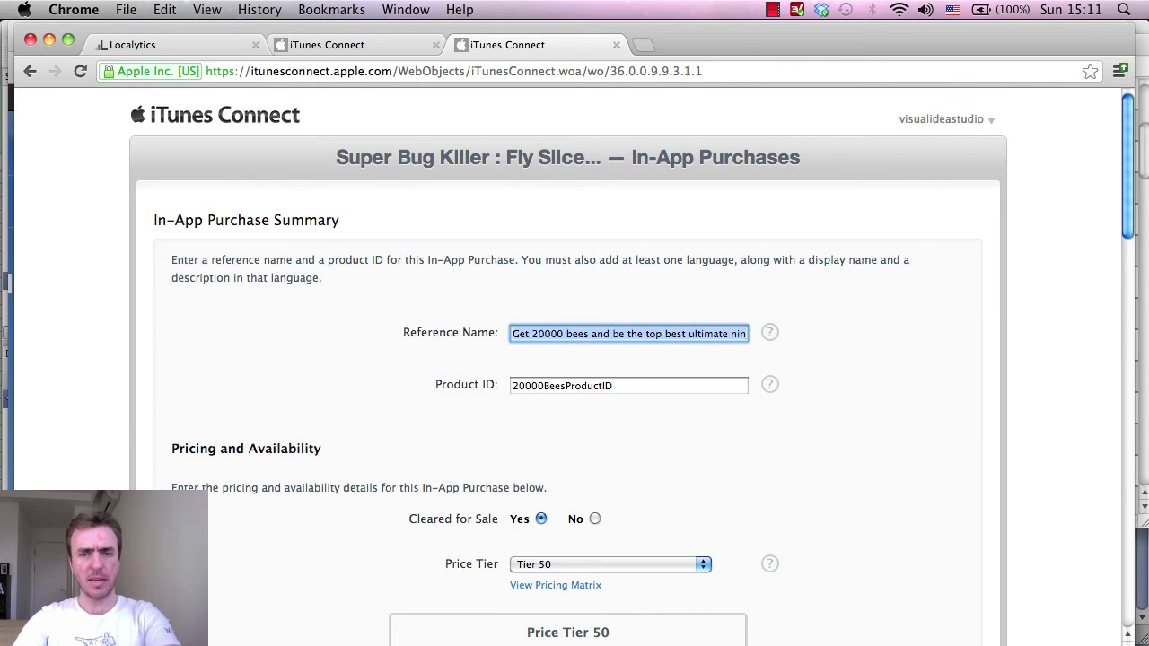
scroll(854, 347, "down", 15)
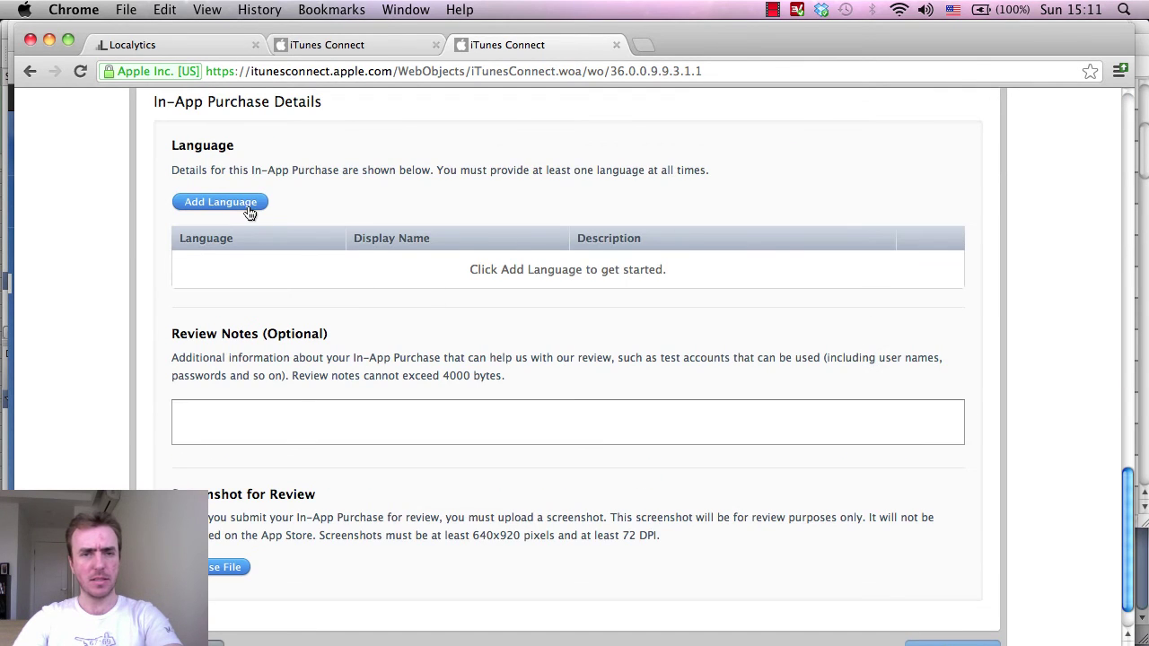
left_click(250, 213)
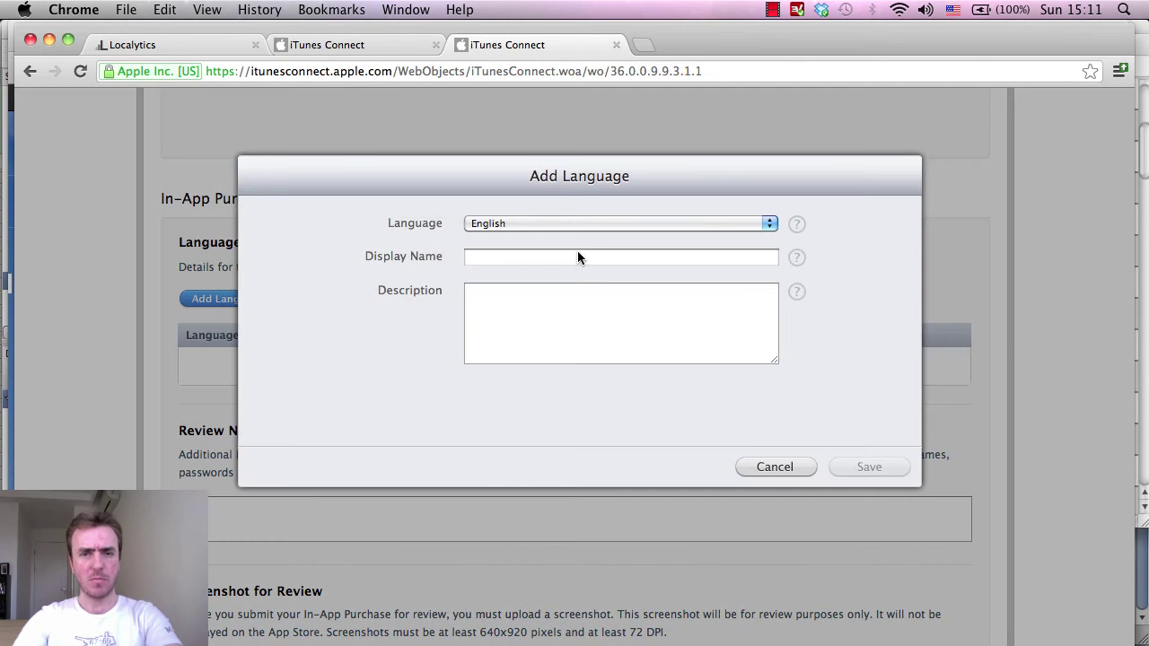
left_click(565, 223)
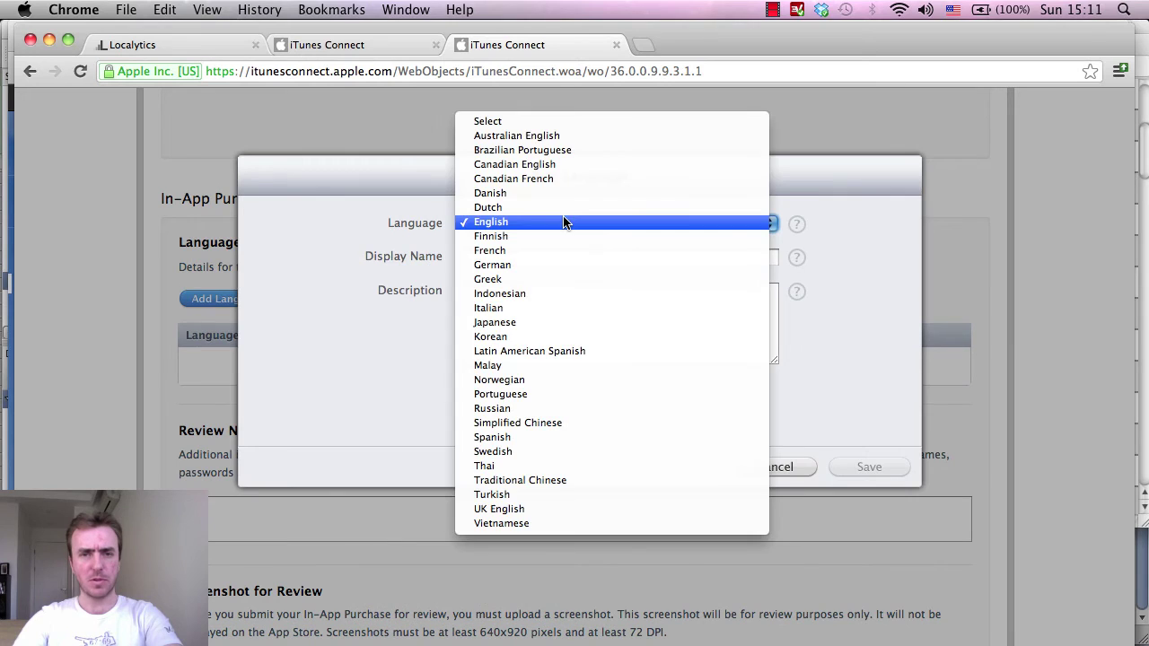
left_click(565, 222)
left_click(522, 259)
type("op best ultimate ninja slice master with a world super high score")
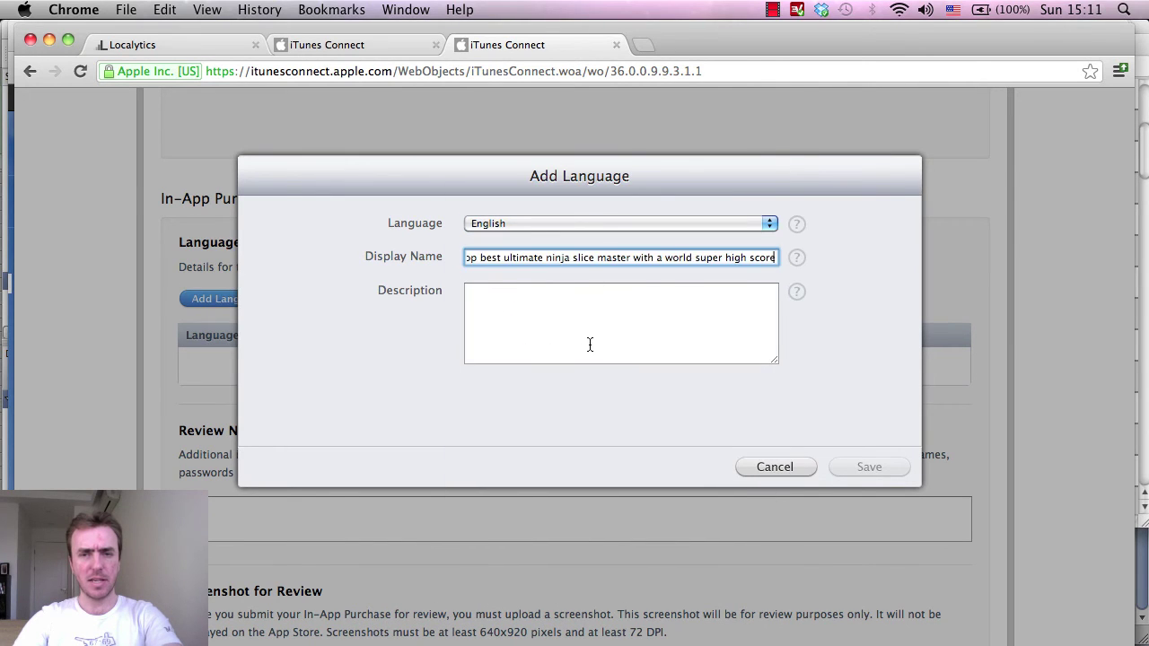
left_click(590, 345)
type("Get 20000 bees and be the top best ultimate ninja slice master with a world super high score")
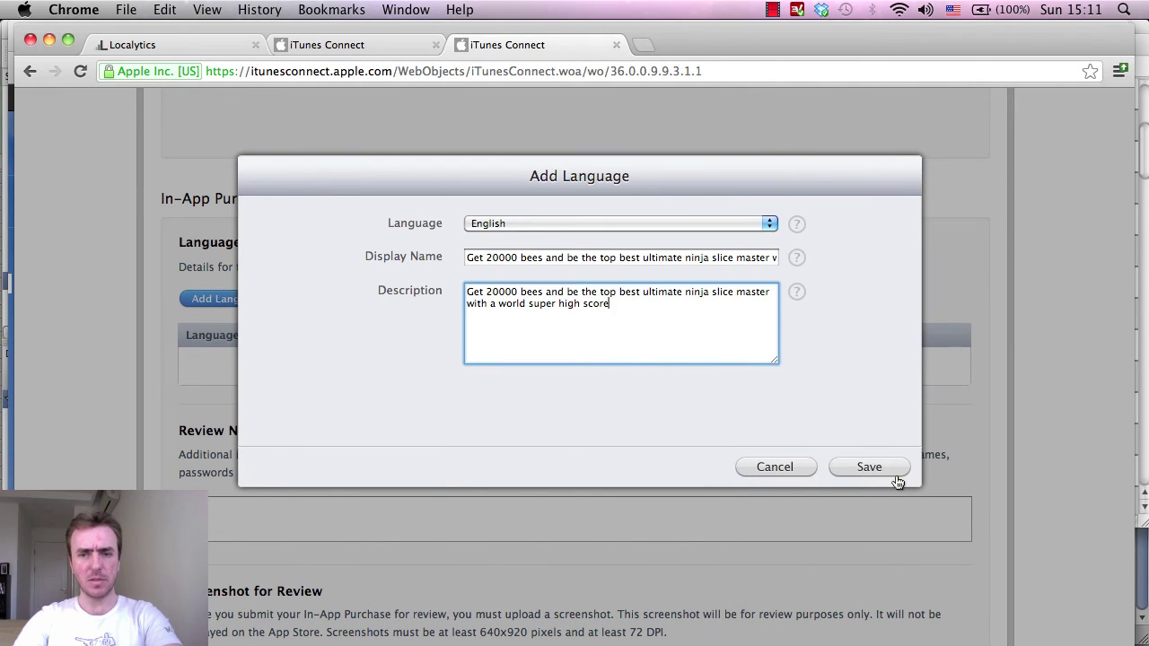
left_click(872, 469)
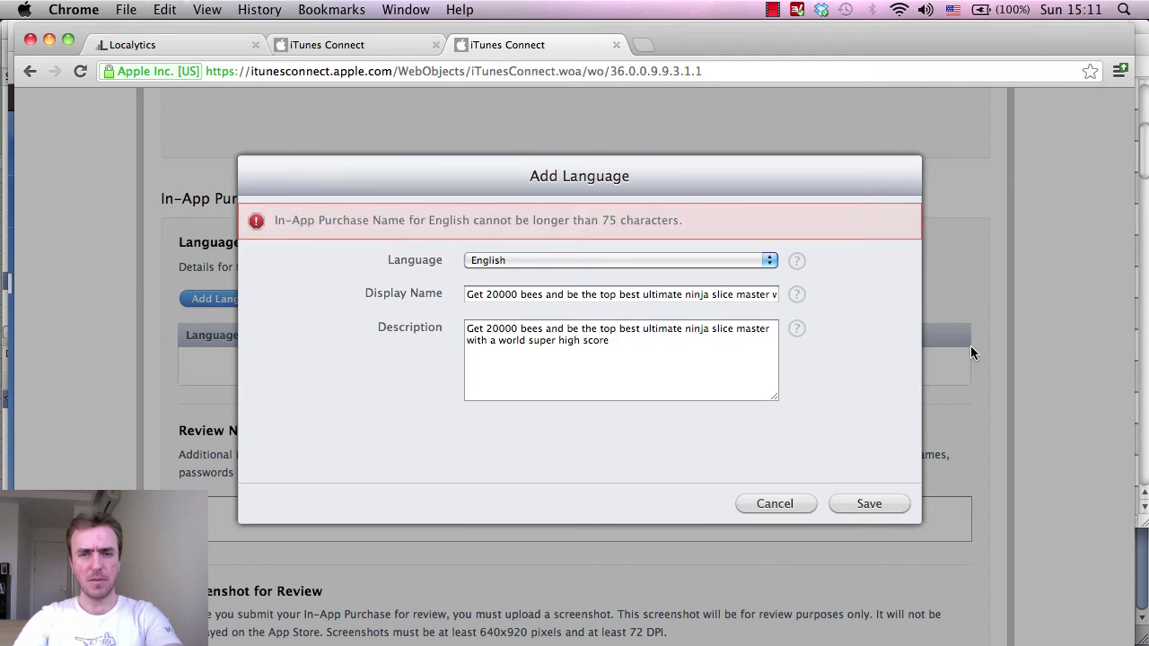
Trim the display name below 75 characters by deleting 'super', 'best' and 'slice', then save.
left_click_drag(680, 295, 827, 304)
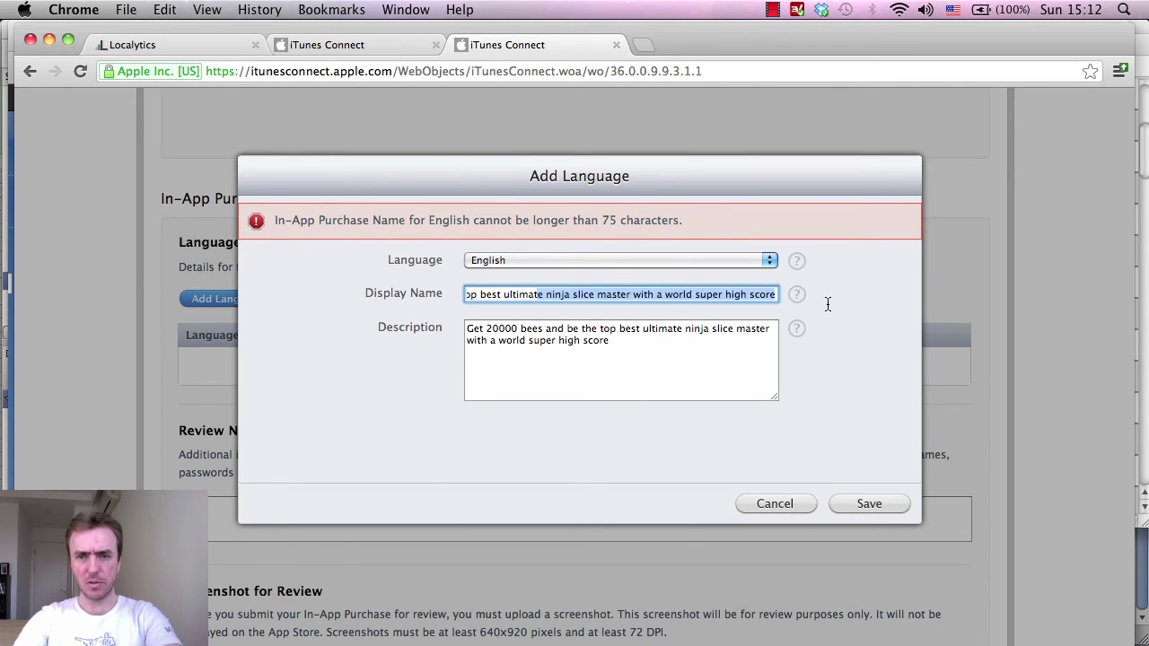
left_click(746, 296)
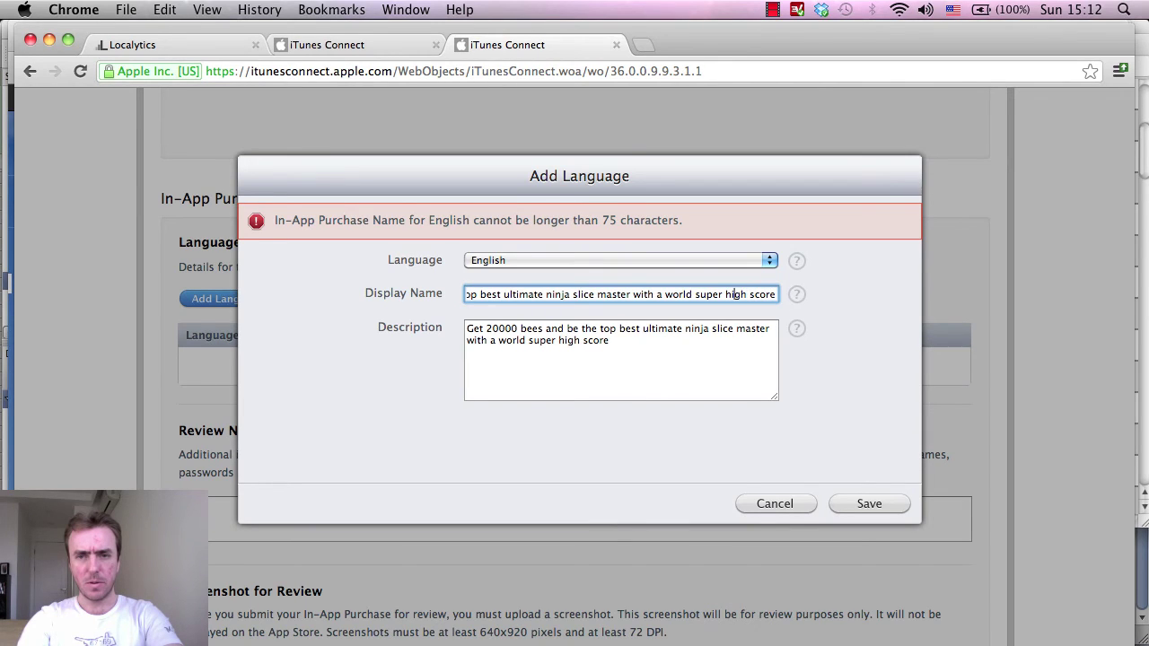
key("BackSpace")
key("BackSpace")
key("BackSpace")
key("BackSpace")
key("BackSpace")
key("BackSpace")
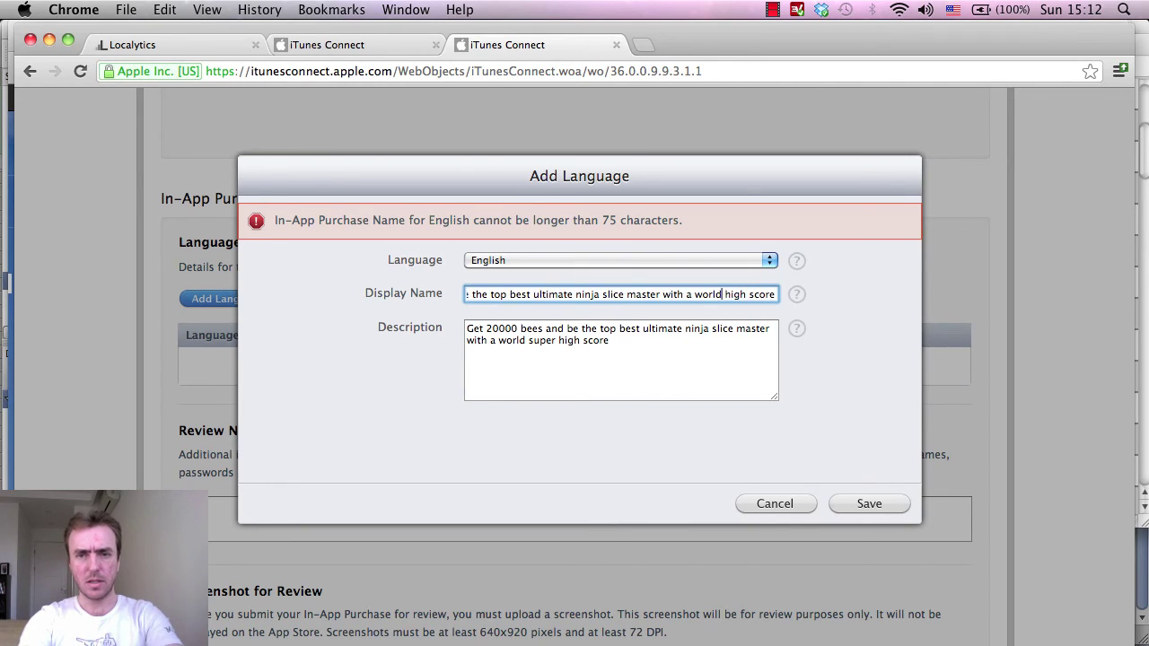
left_click(870, 504)
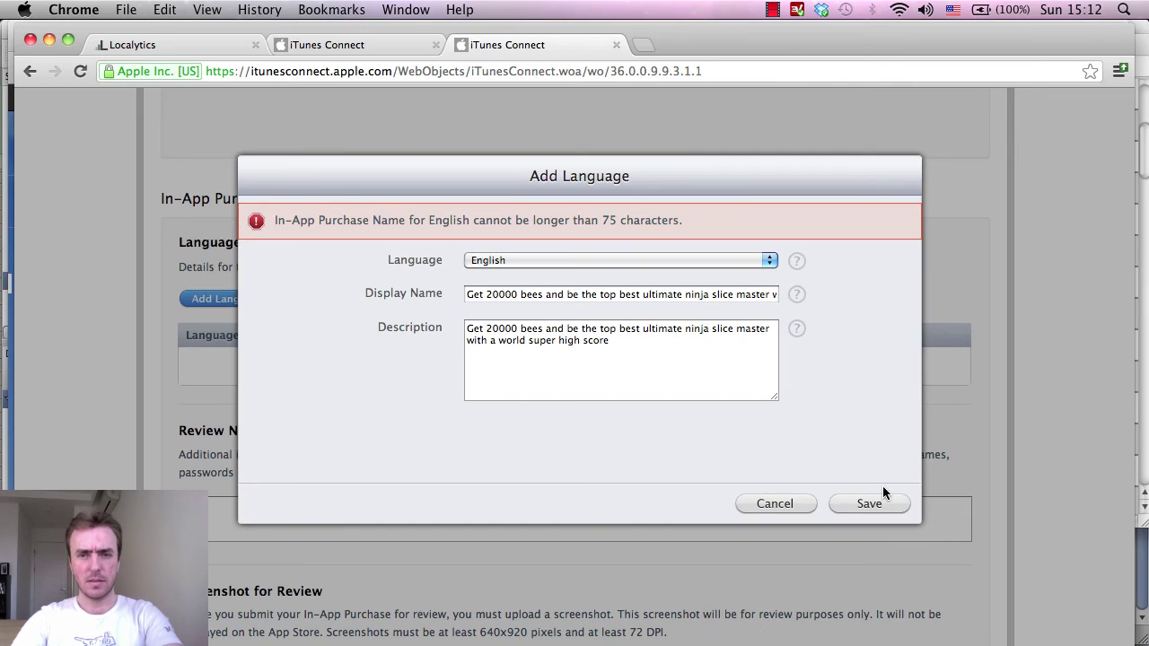
left_click(603, 300)
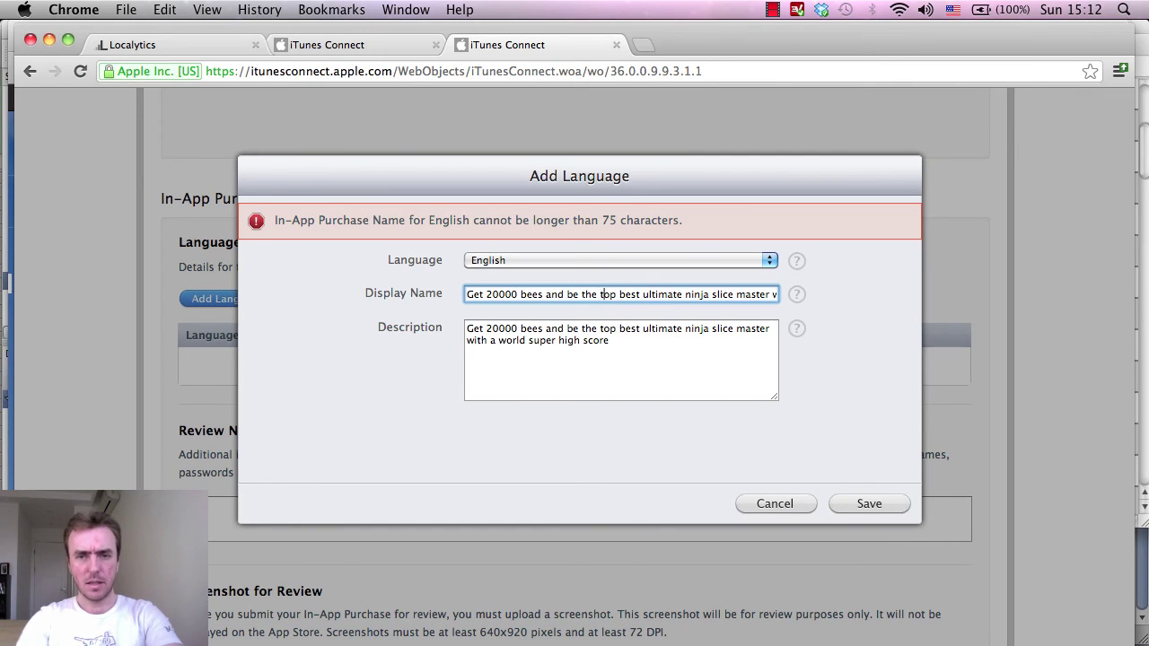
key("BackSpace")
key("BackSpace")
key("BackSpace")
key("BackSpace")
key("BackSpace")
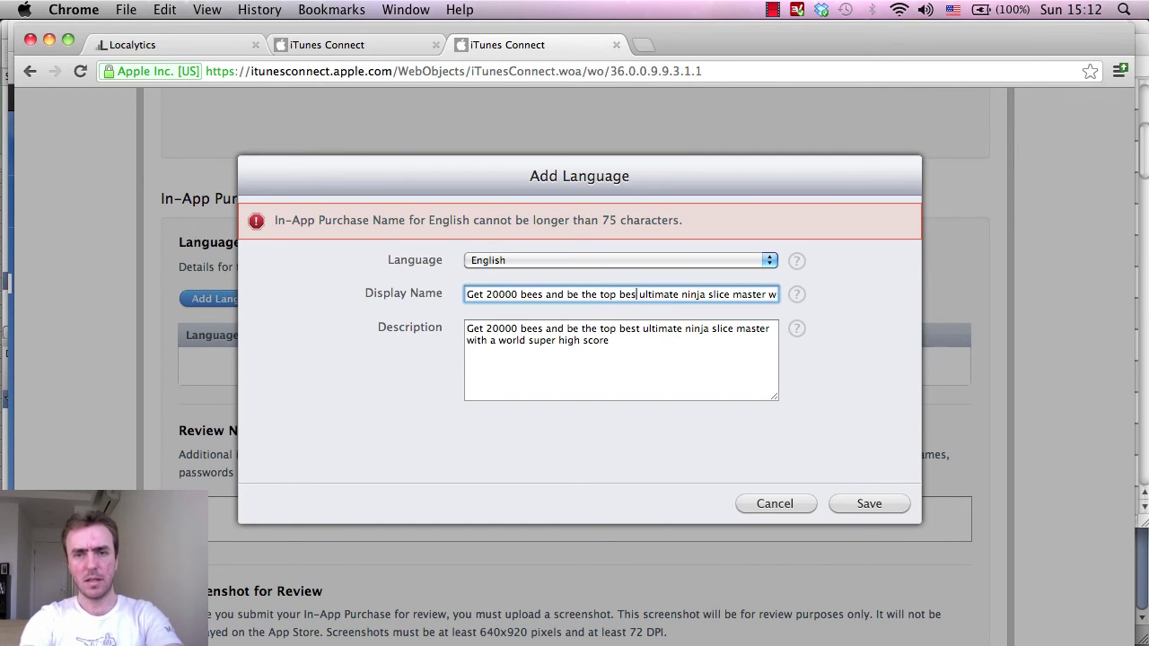
left_click(858, 508)
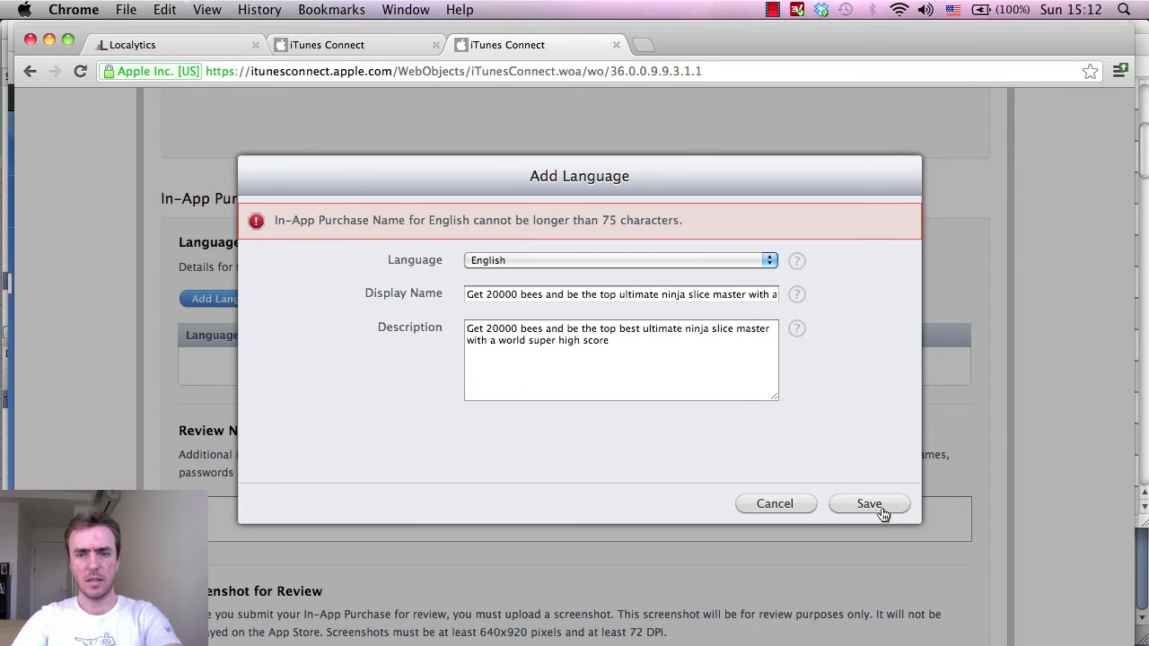
double_click(733, 301)
key("Left")
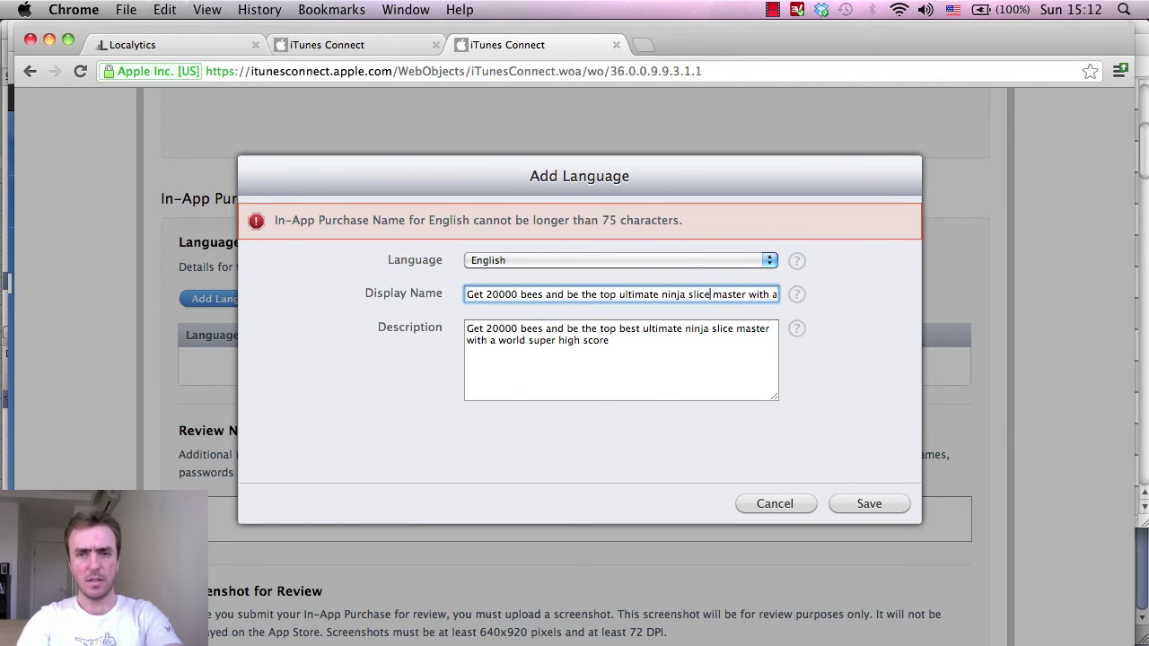
key("BackSpace")
key("BackSpace")
key("BackSpace")
key("BackSpace")
key("BackSpace")
key("BackSpace")
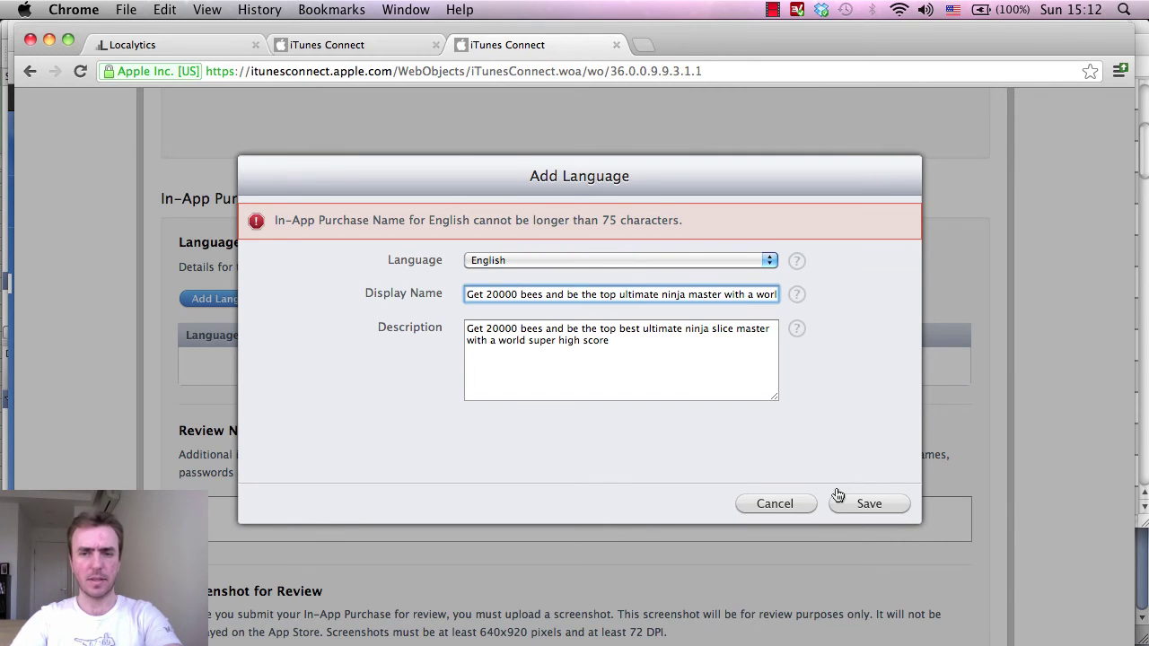
left_click(837, 499)
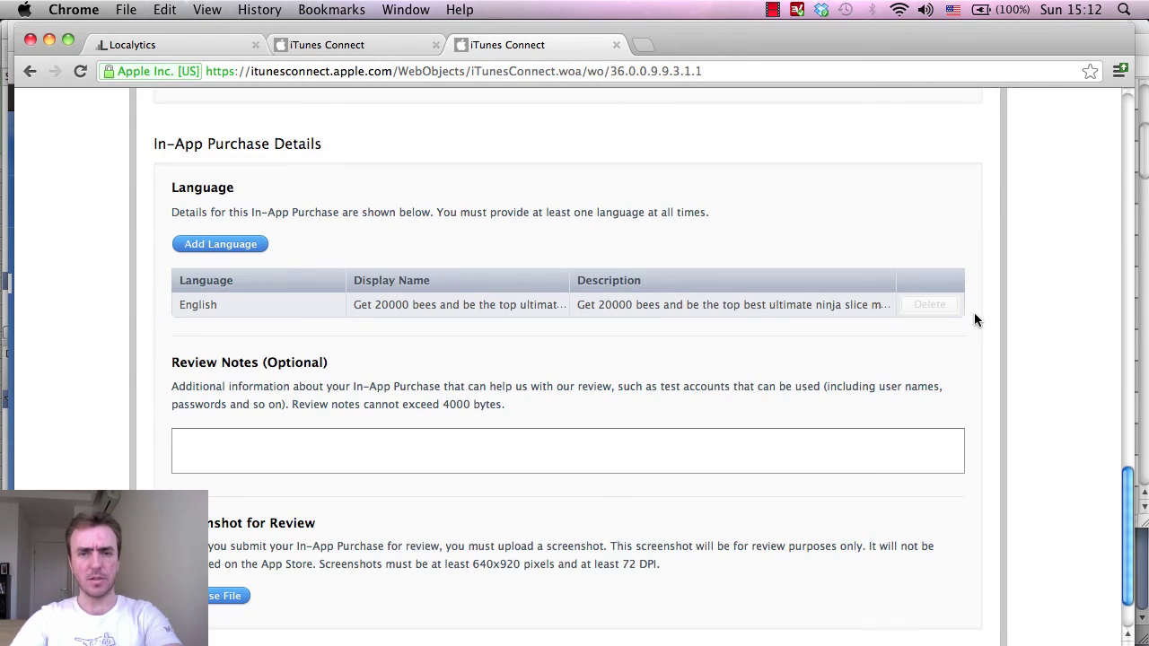
Save the 20000-bees purchase and check it is listed as Waiting for Screenshot.
scroll(1057, 320, "down", 3)
scroll(1042, 333, "up", 20)
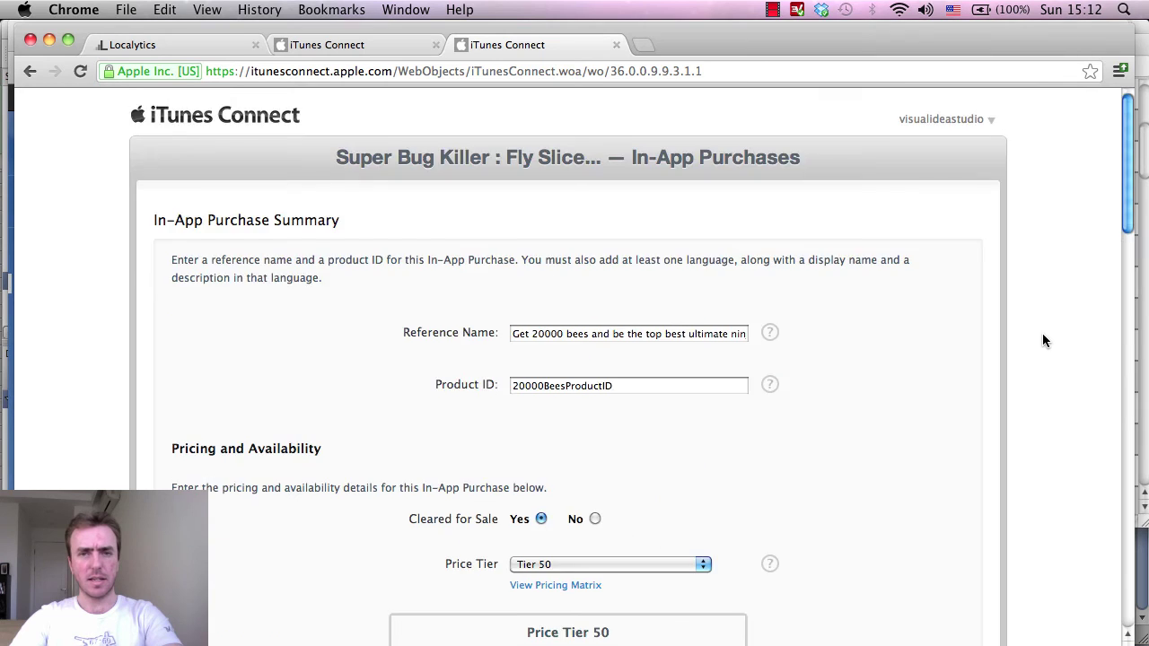
scroll(1042, 333, "down", 15)
left_click(984, 595)
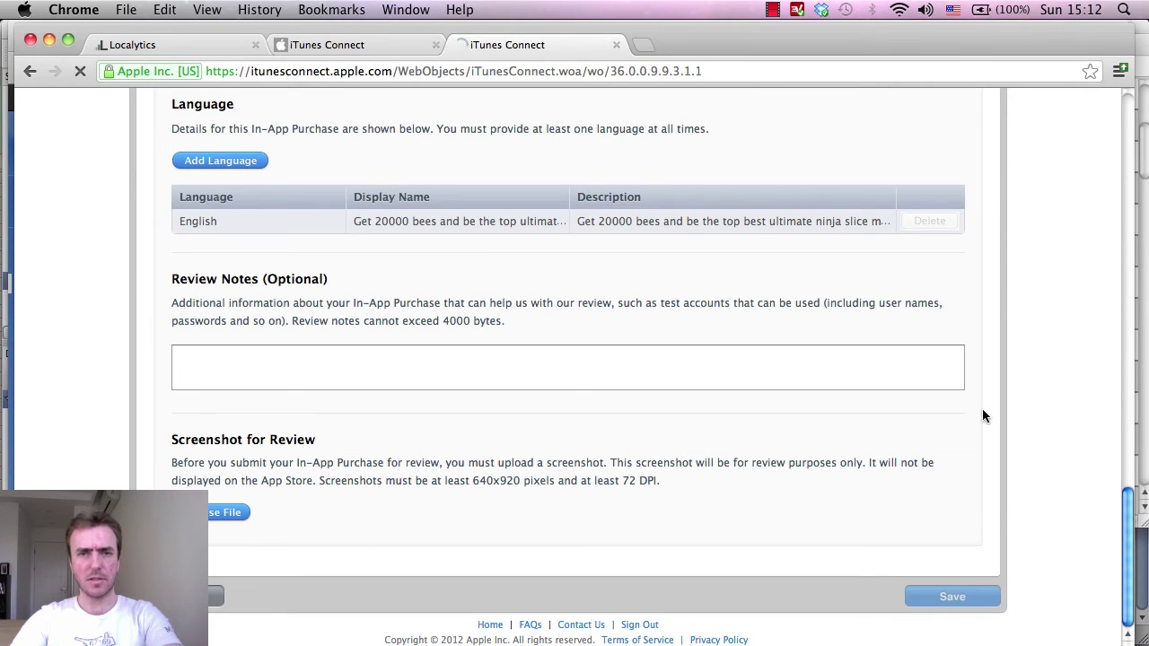
scroll(1033, 391, "down", 3)
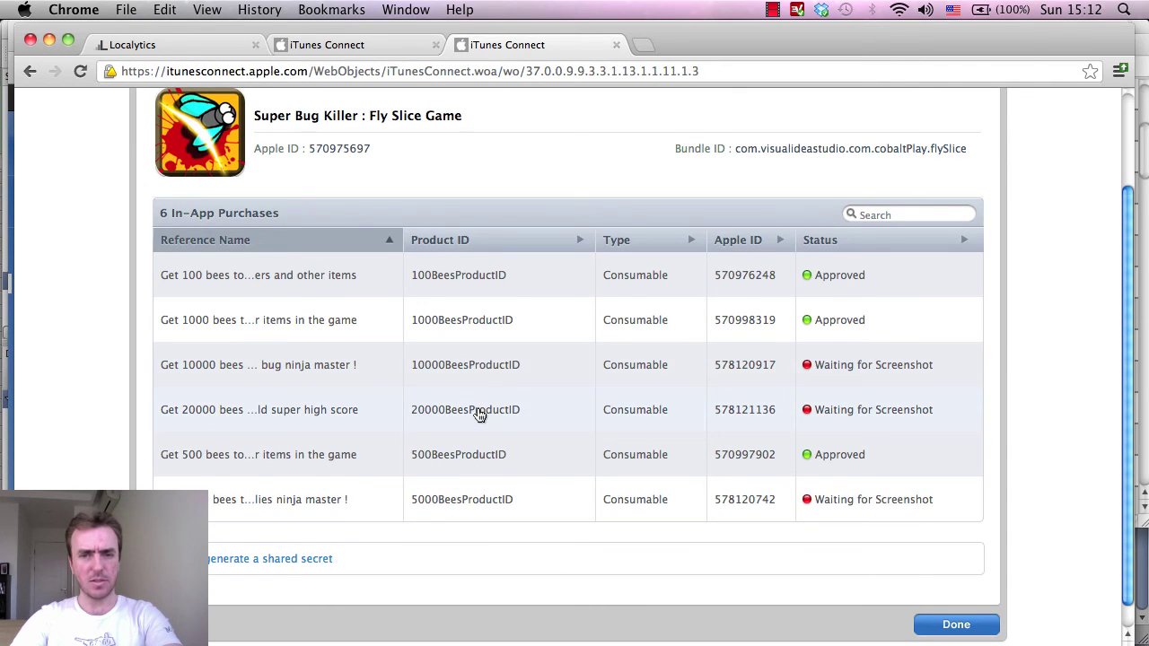
scroll(1020, 474, "down", 2)
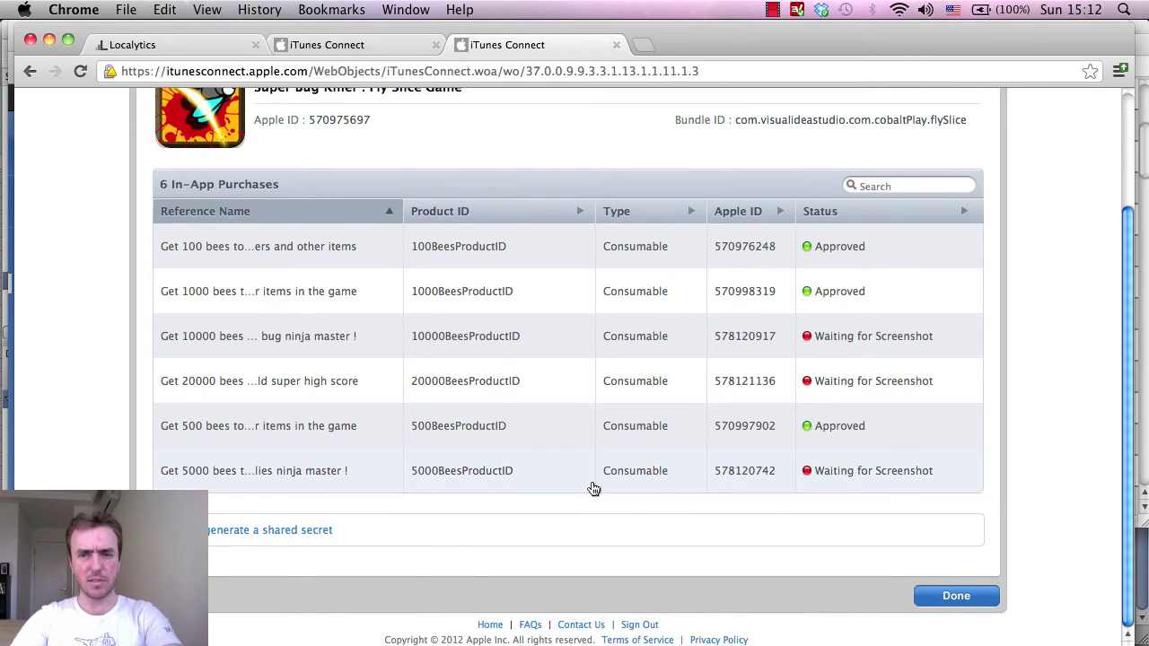
Switch to Unity and save the shop scene and the FlySlice project.
key("super+Tab")
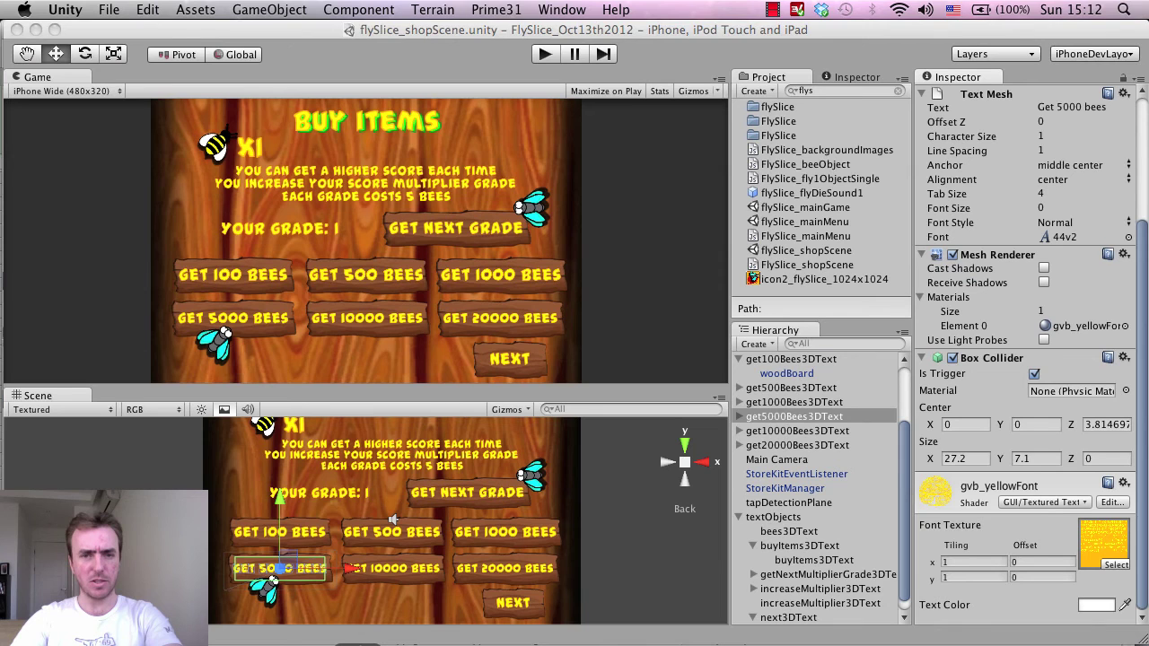
left_click(109, 9)
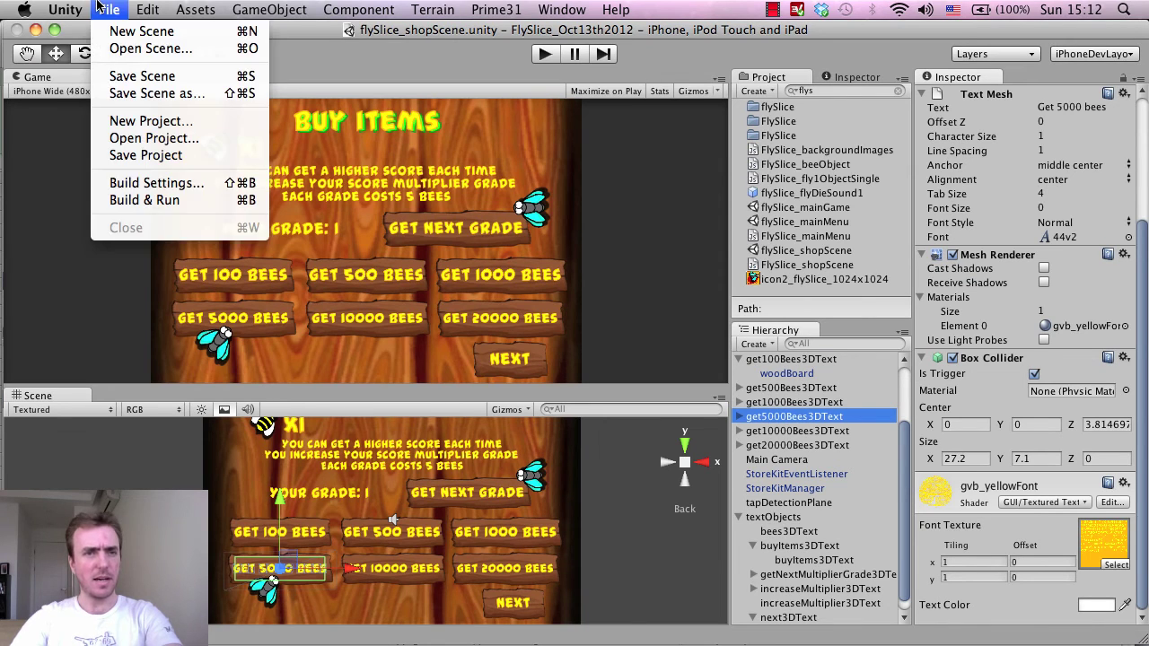
left_click(135, 75)
left_click(112, 6)
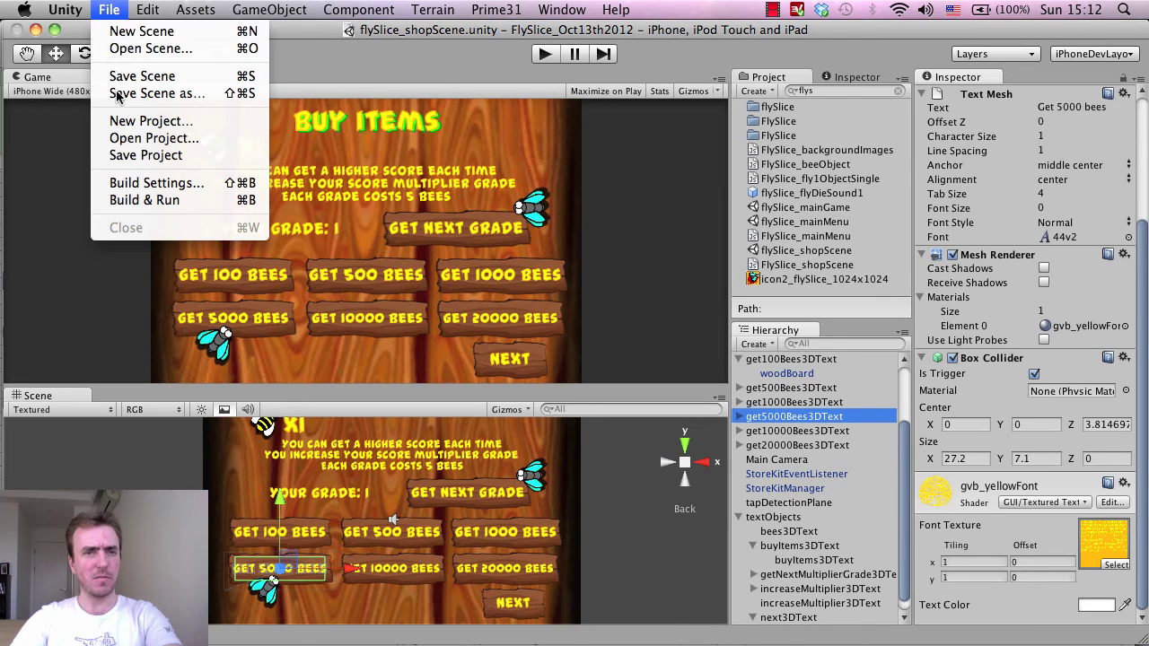
left_click(118, 153)
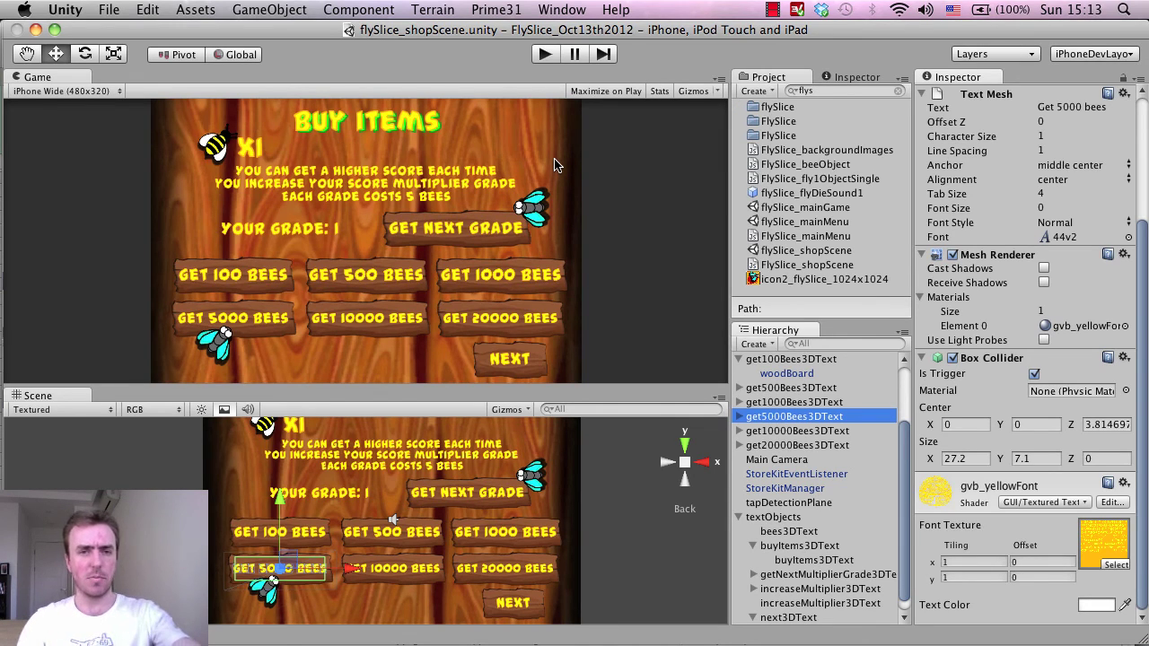
Change the iOS Bundle Version from 4.0 to 5.0 in Player Settings.
left_click(110, 11)
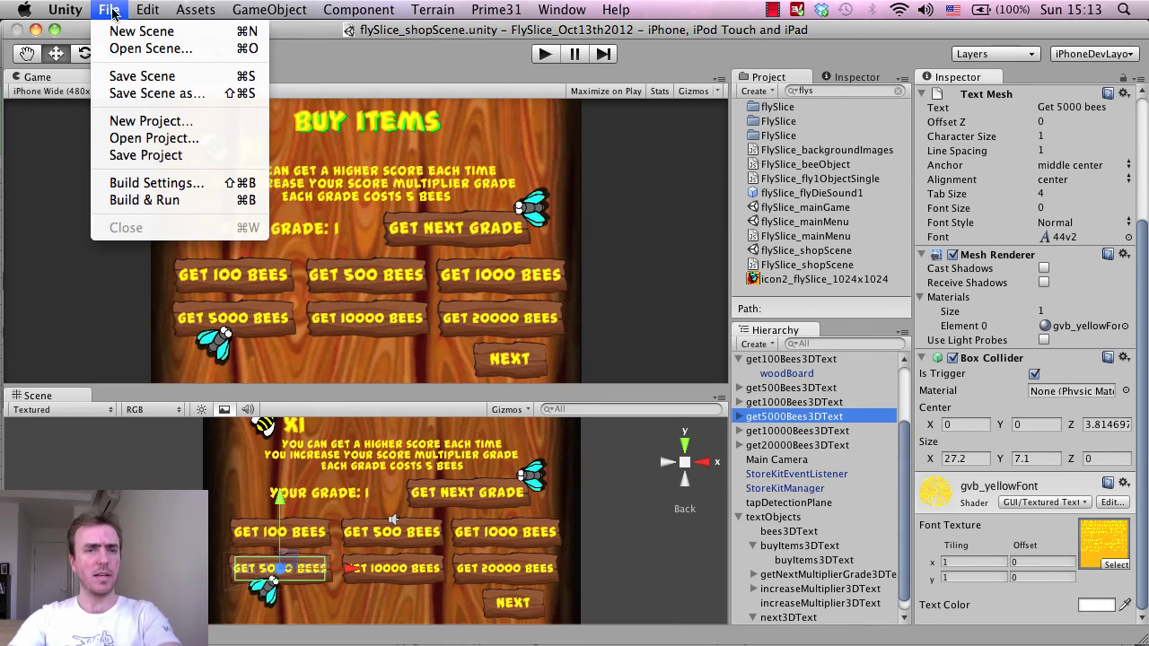
left_click(134, 184)
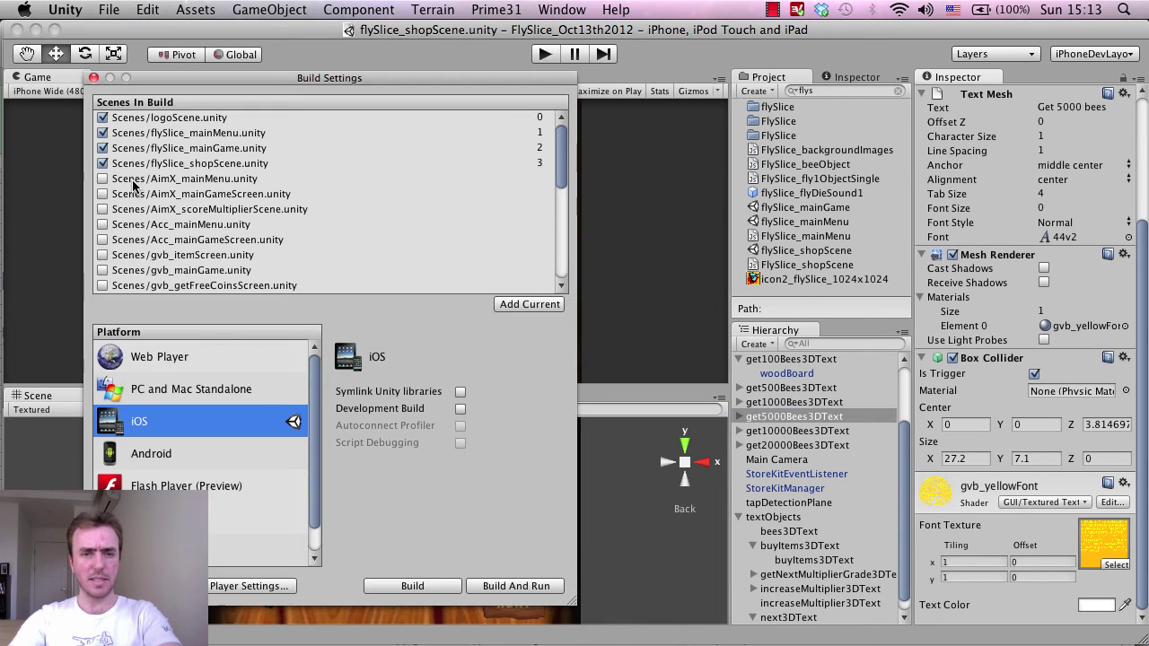
left_click(242, 593)
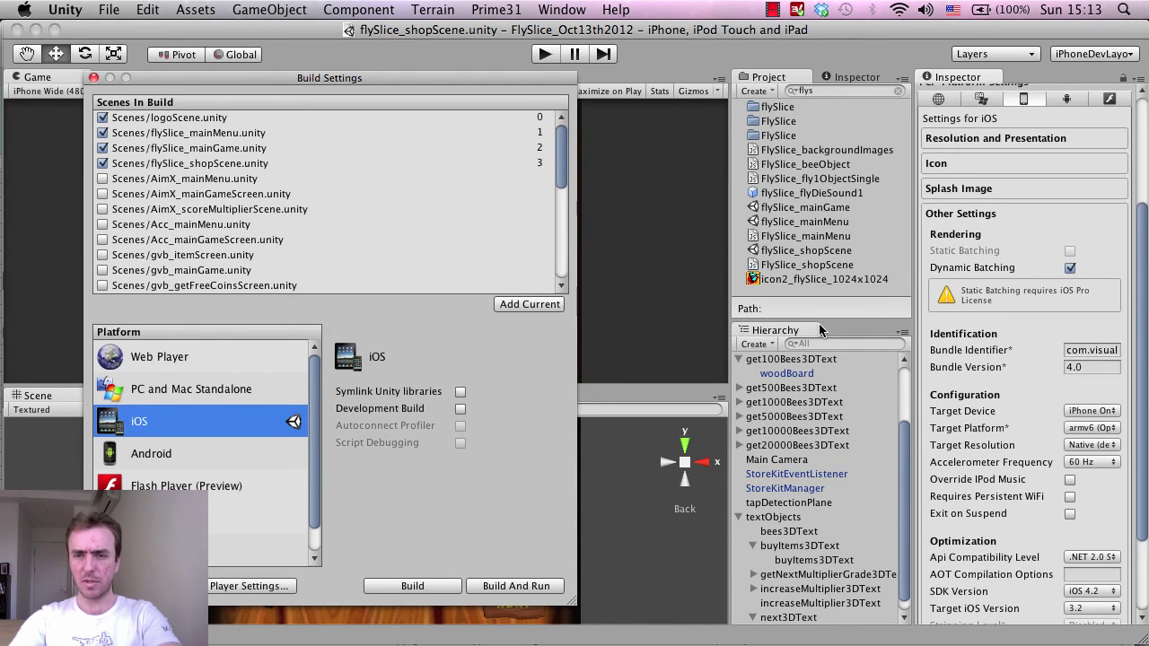
left_click(906, 223)
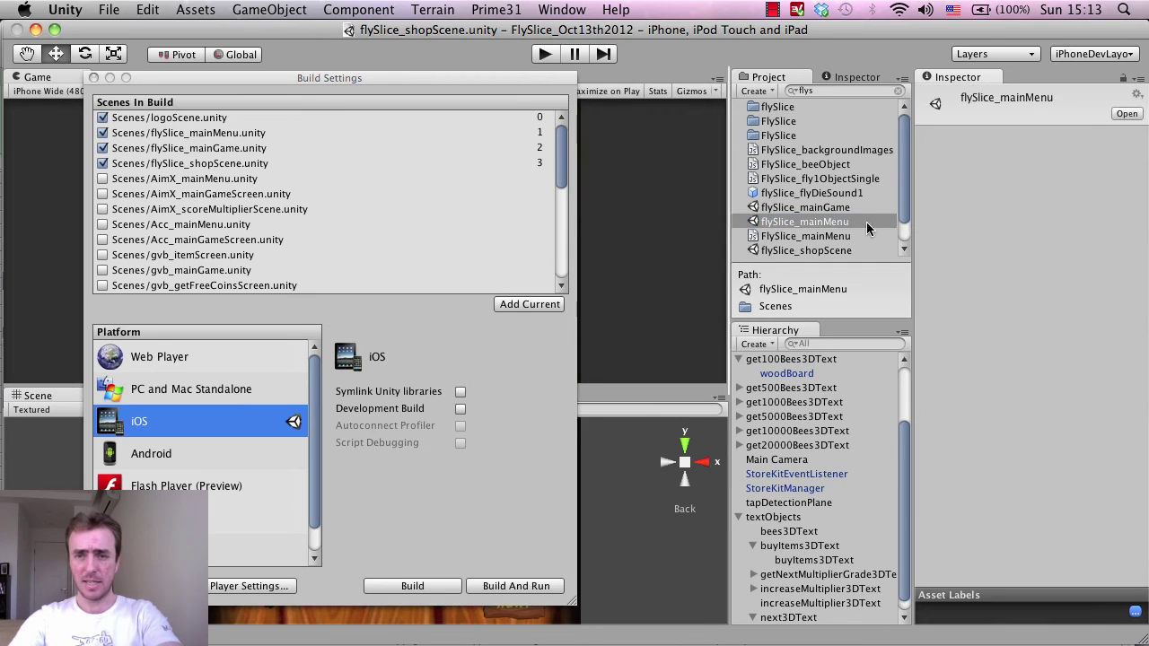
left_click(264, 588)
scroll(1059, 296, "down", 8)
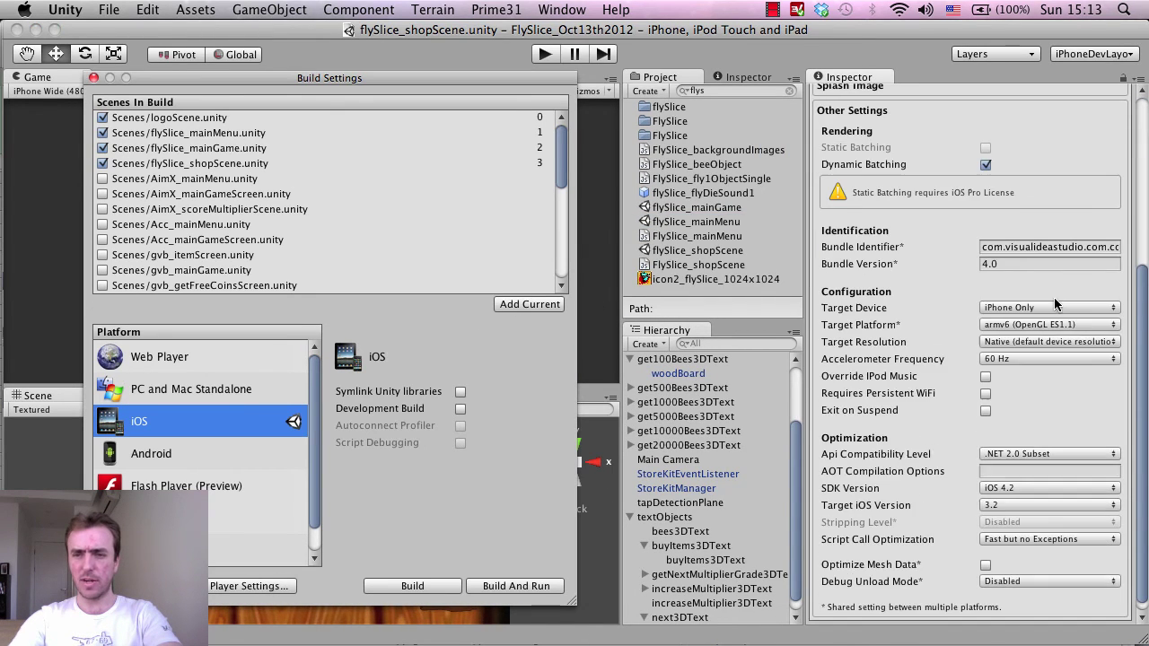
left_click(1006, 262)
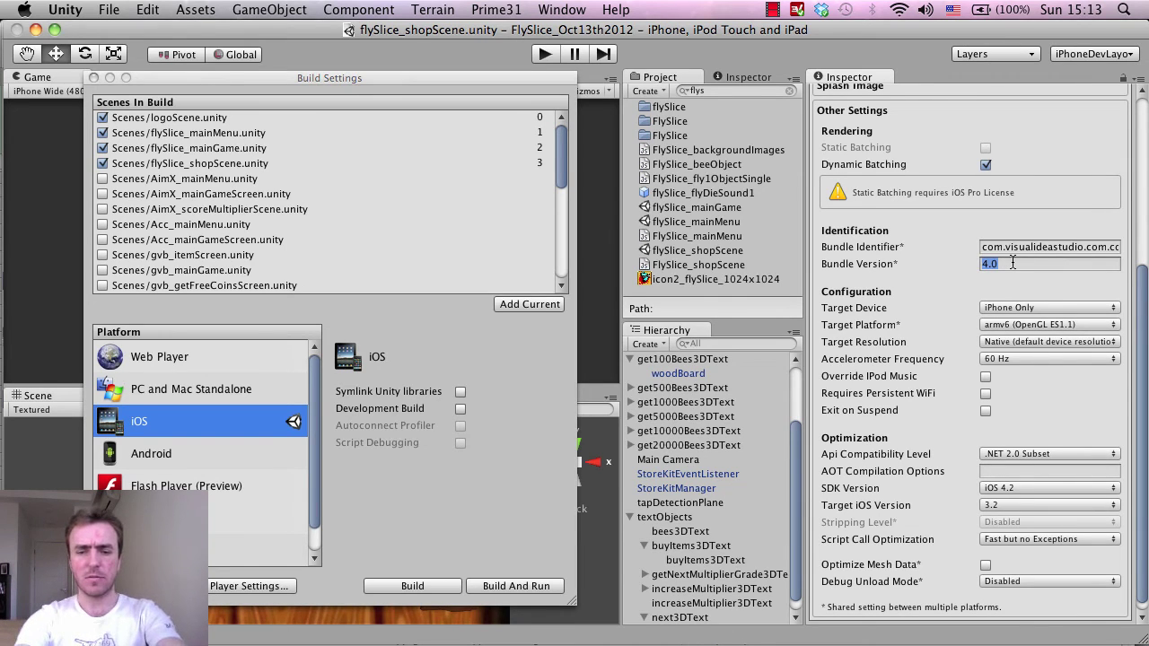
type("5.0")
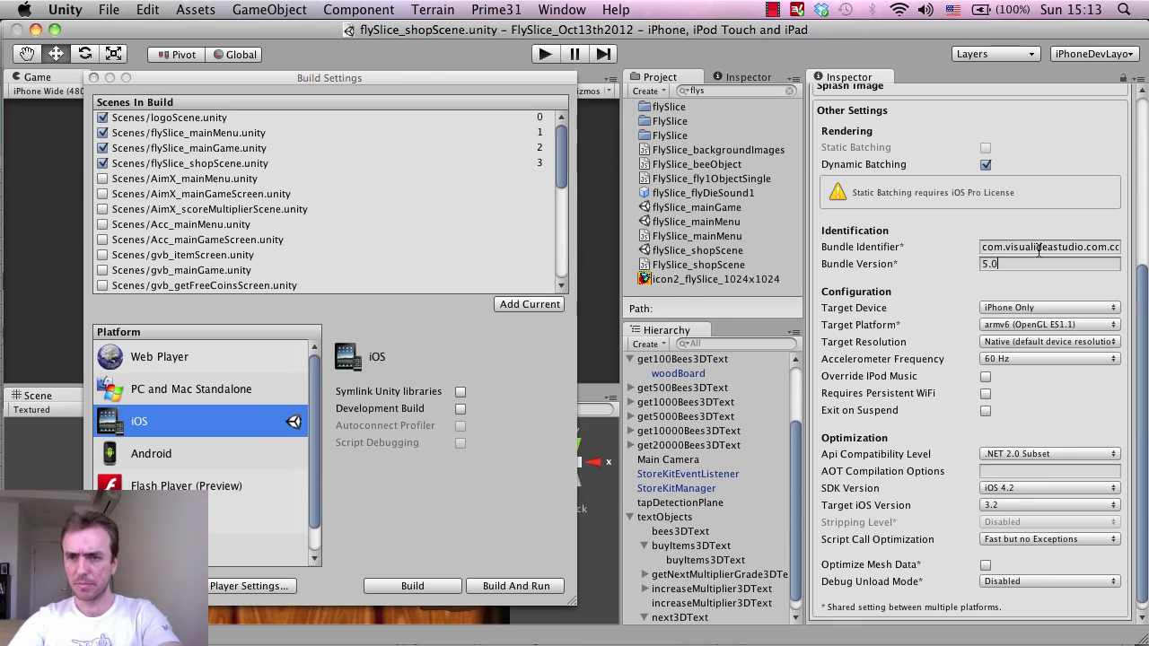
left_click(1038, 251)
key("Tab")
scroll(1032, 382, "up", 1)
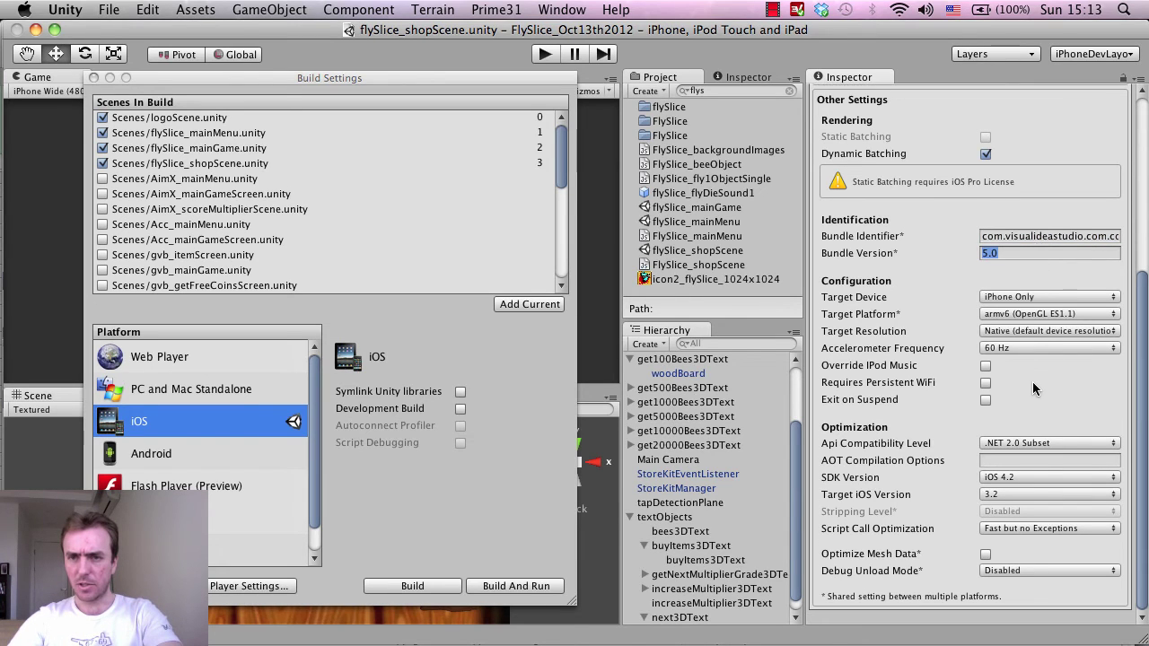
scroll(1032, 381, "up", 10)
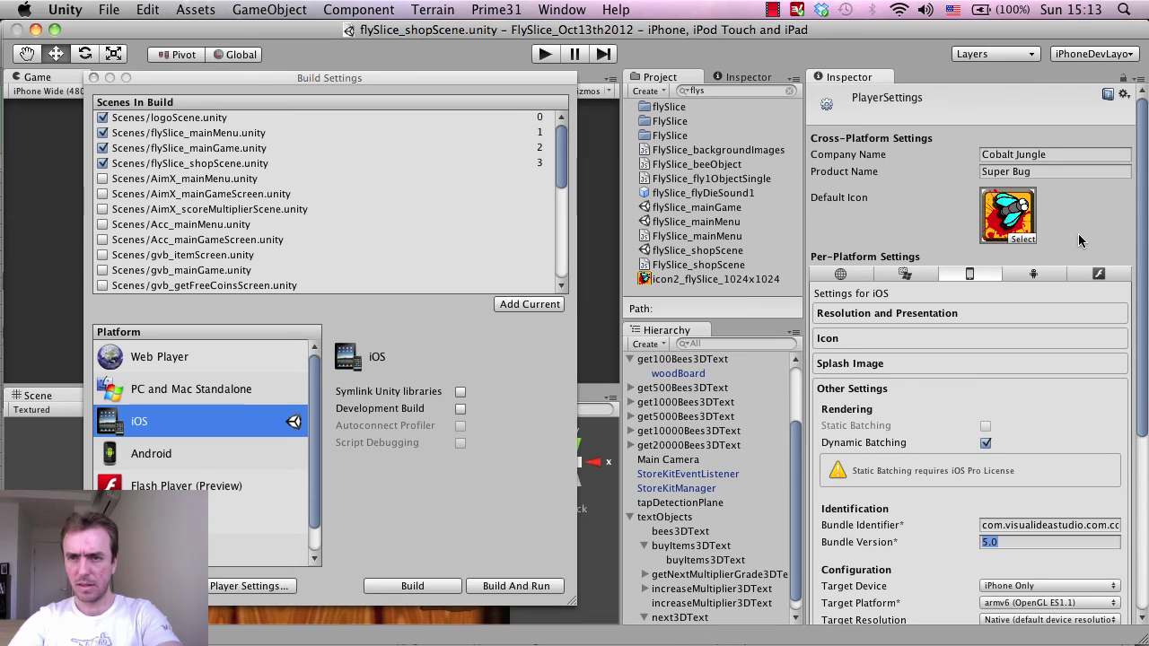
scroll(1079, 253, "down", 5)
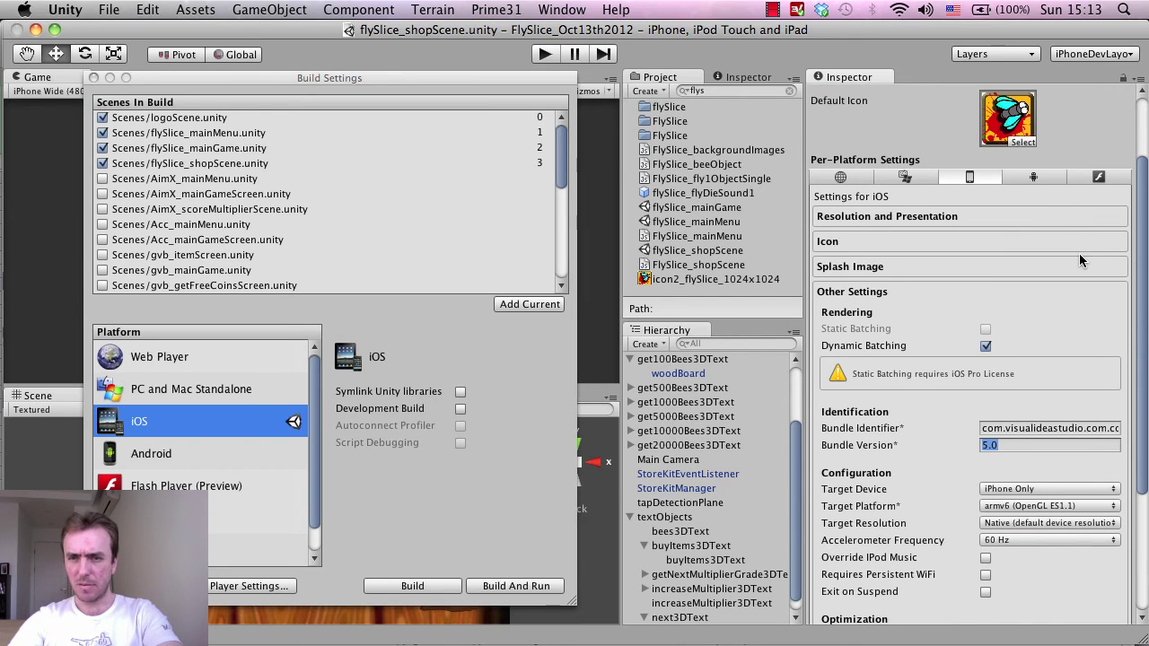
left_click(1021, 266)
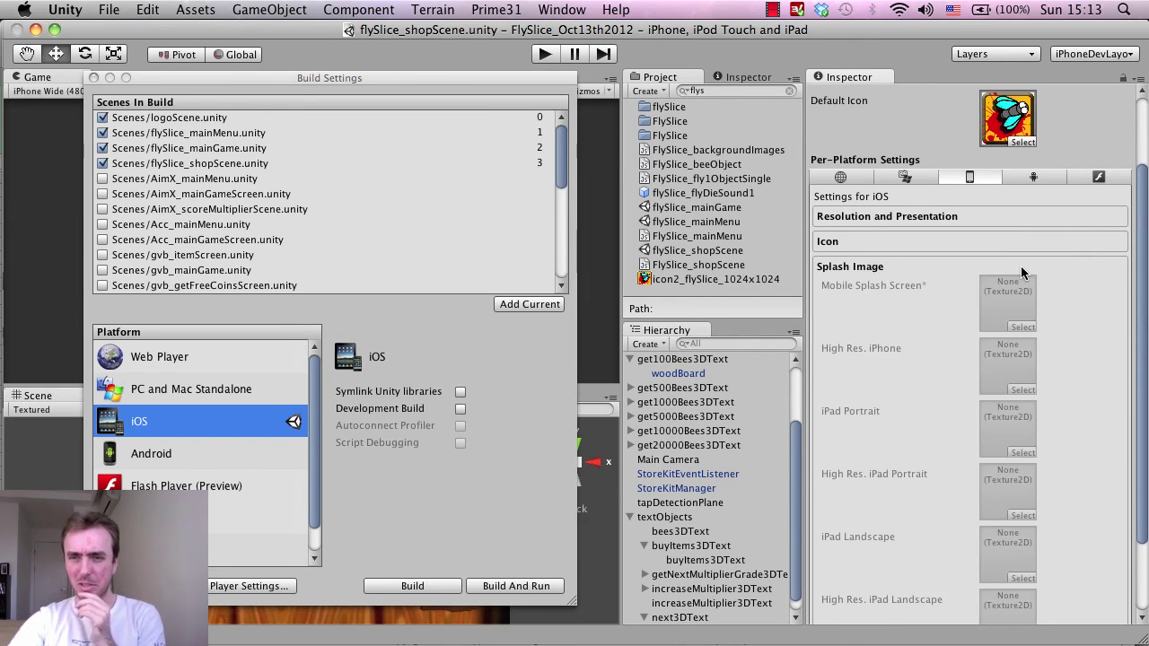
left_click(935, 242)
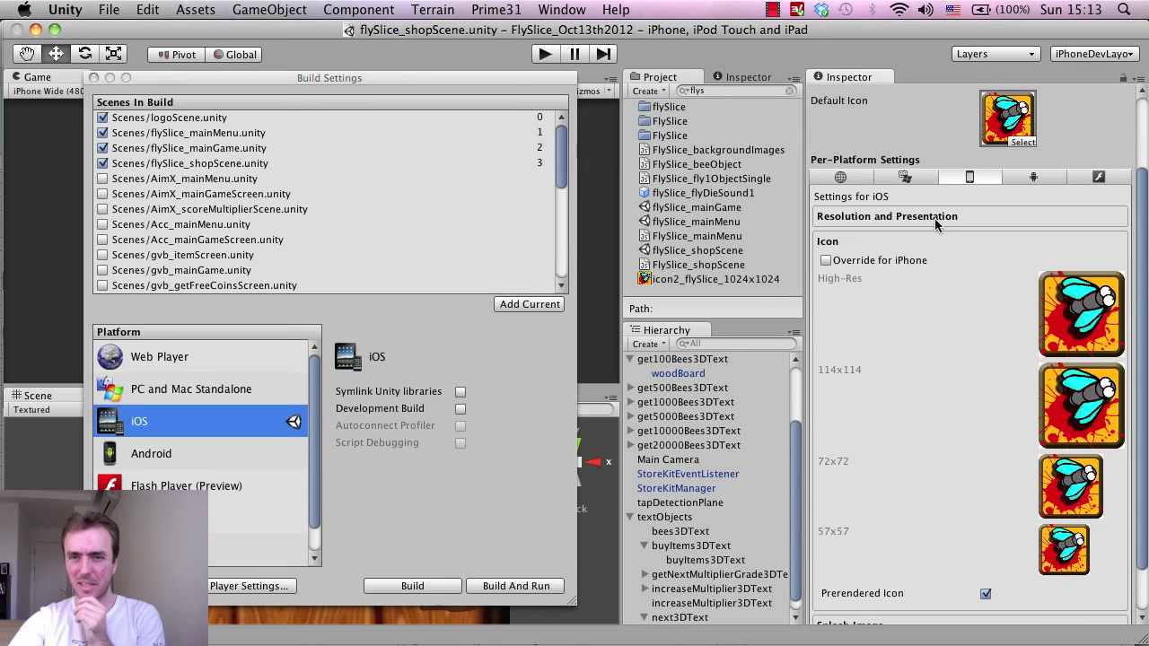
left_click(935, 218)
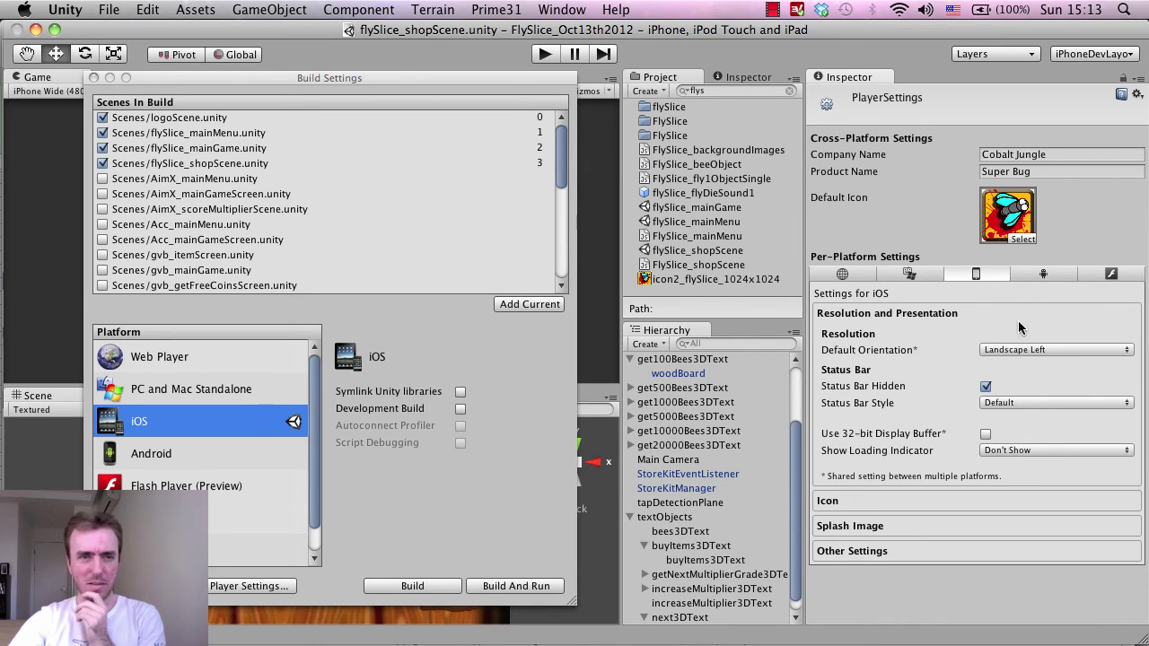
Close Build Settings, save the scene and project, and start the iOS build with Cmd+B.
left_click(93, 79)
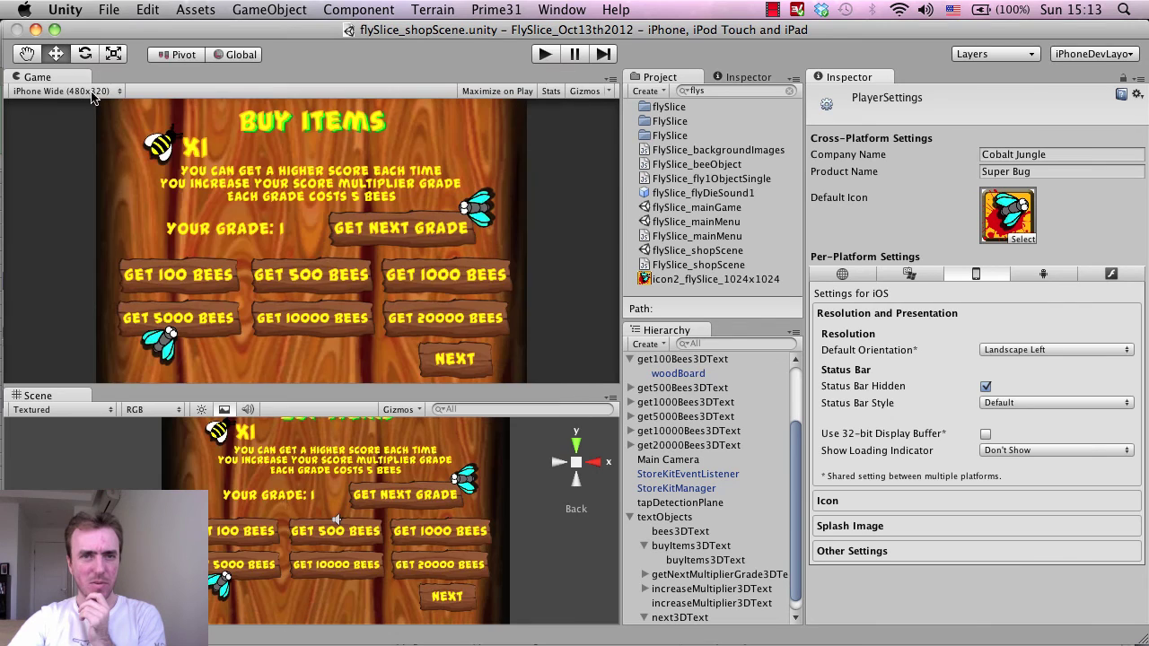
left_click(109, 9)
left_click(121, 75)
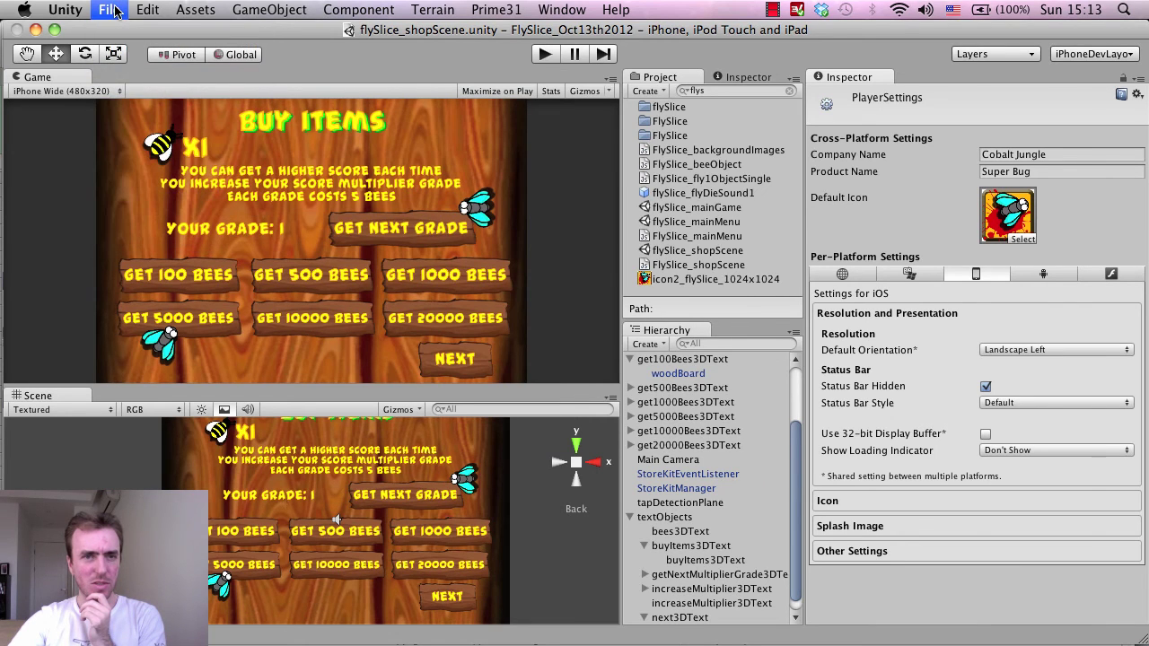
left_click(111, 10)
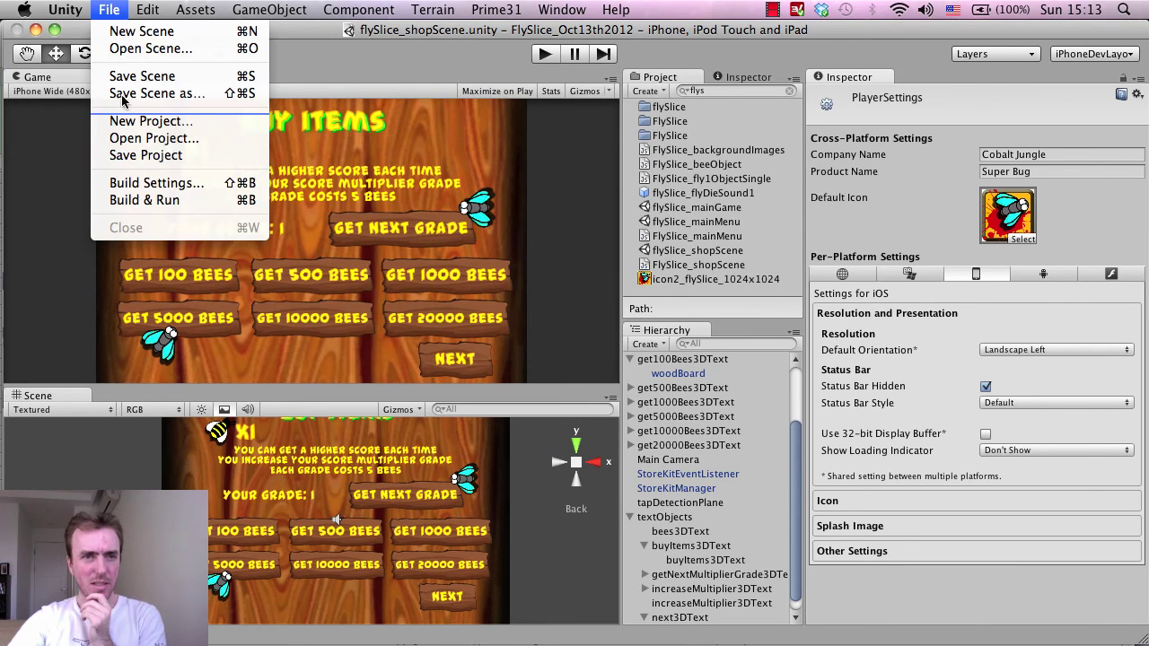
left_click(130, 158)
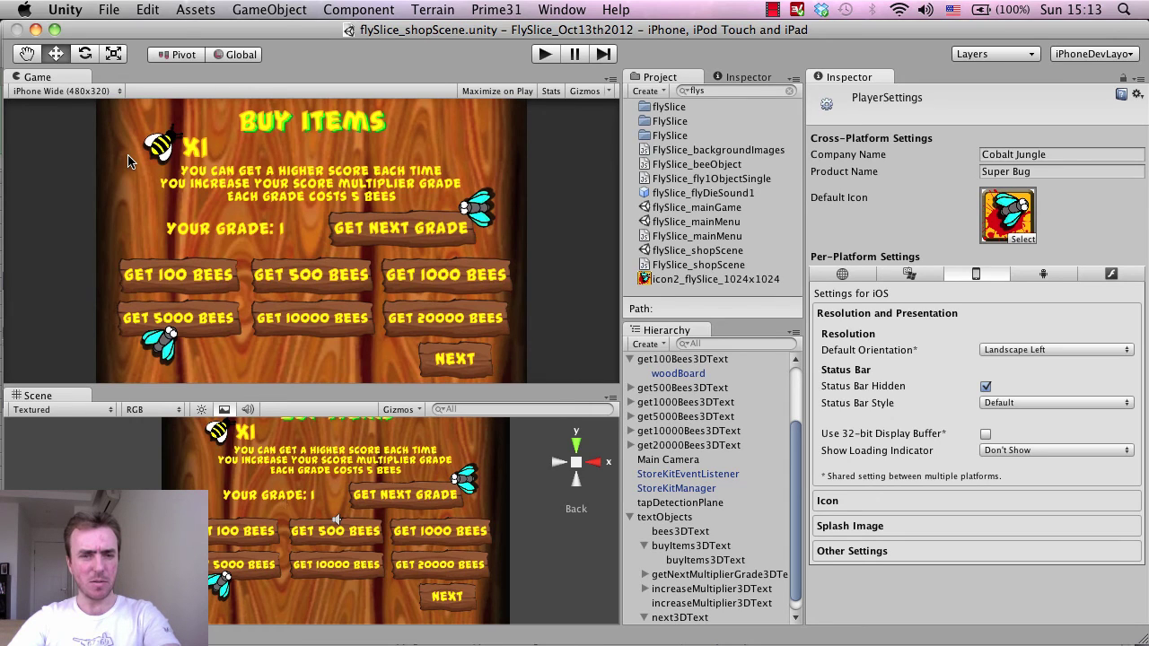
key("super+b")
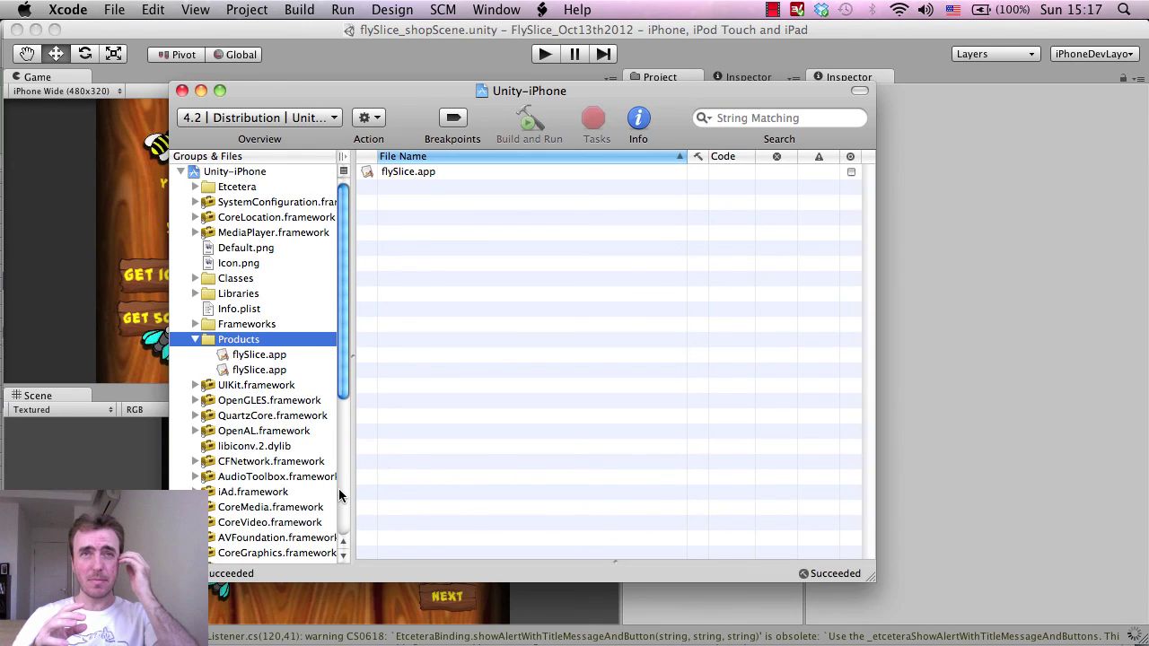
Clean the Unity-iPhone project in Xcode so flySlice.app is rebuilt from scratch.
key("super+shift+k")
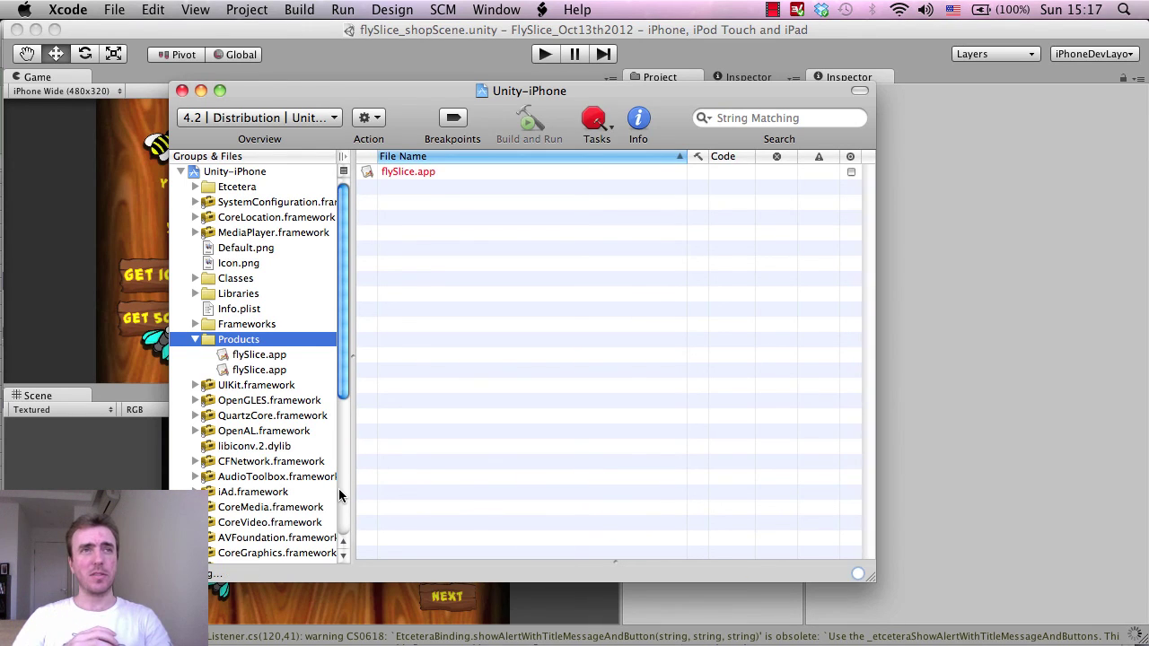